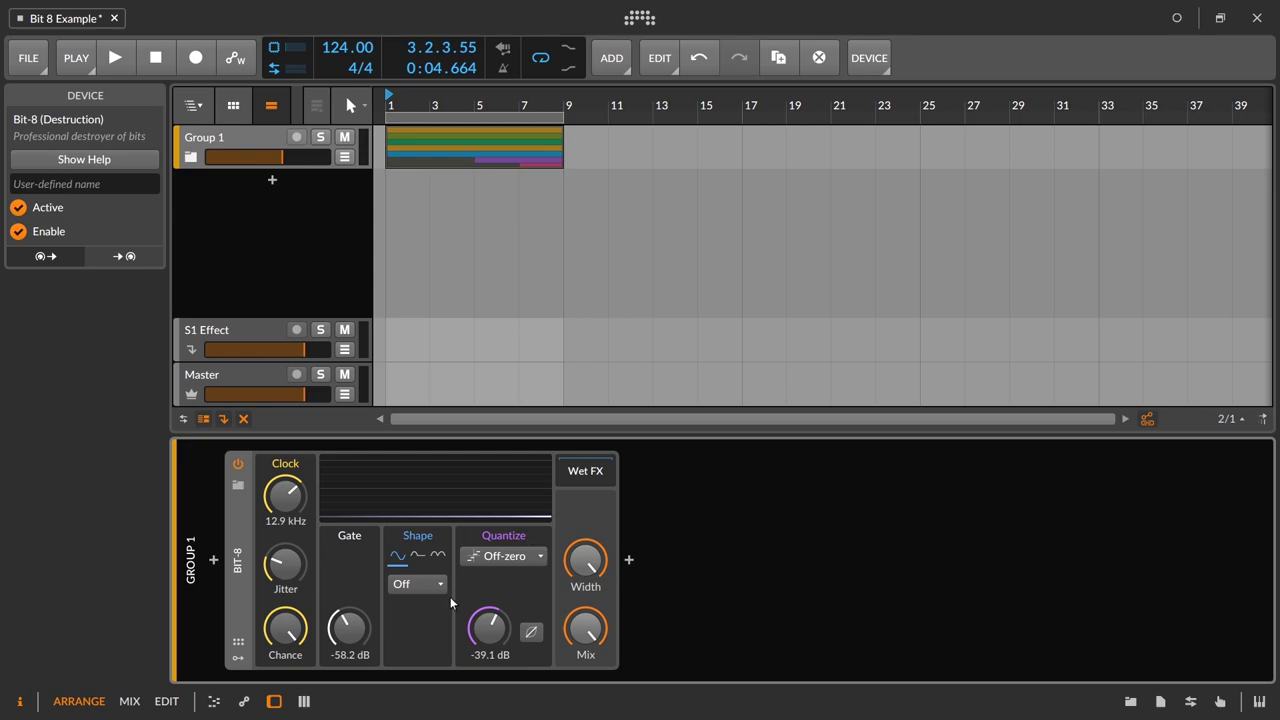
# - Look at the Master track's device chain and return to Group 1's chain with the Bit-8 device
pyautogui.click(486, 562)
pyautogui.click(486, 560)
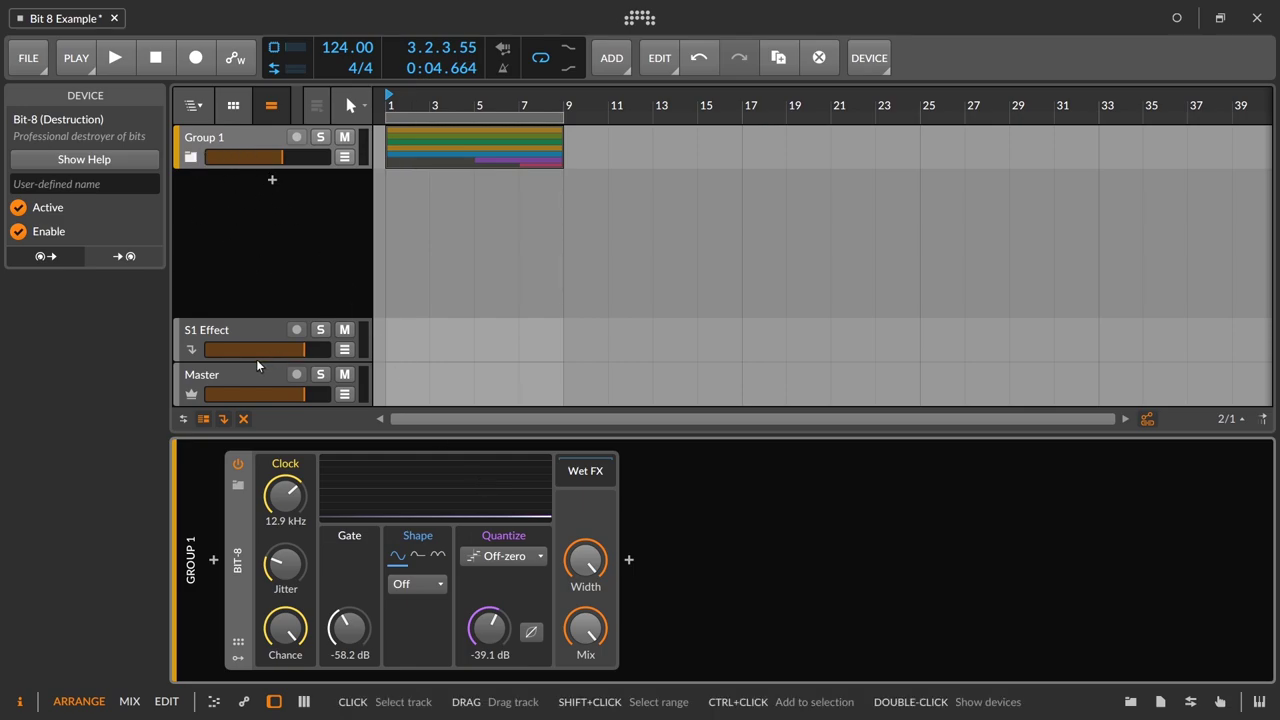
pyautogui.click(268, 385)
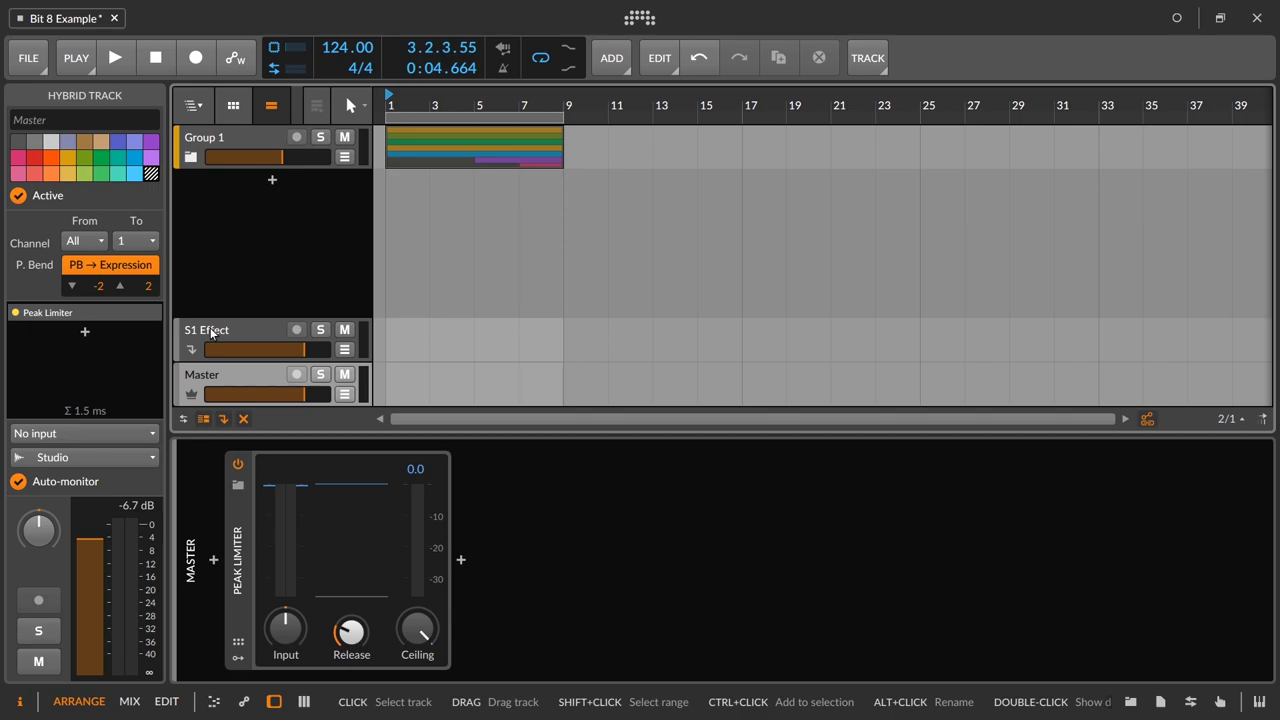
pyautogui.click(216, 145)
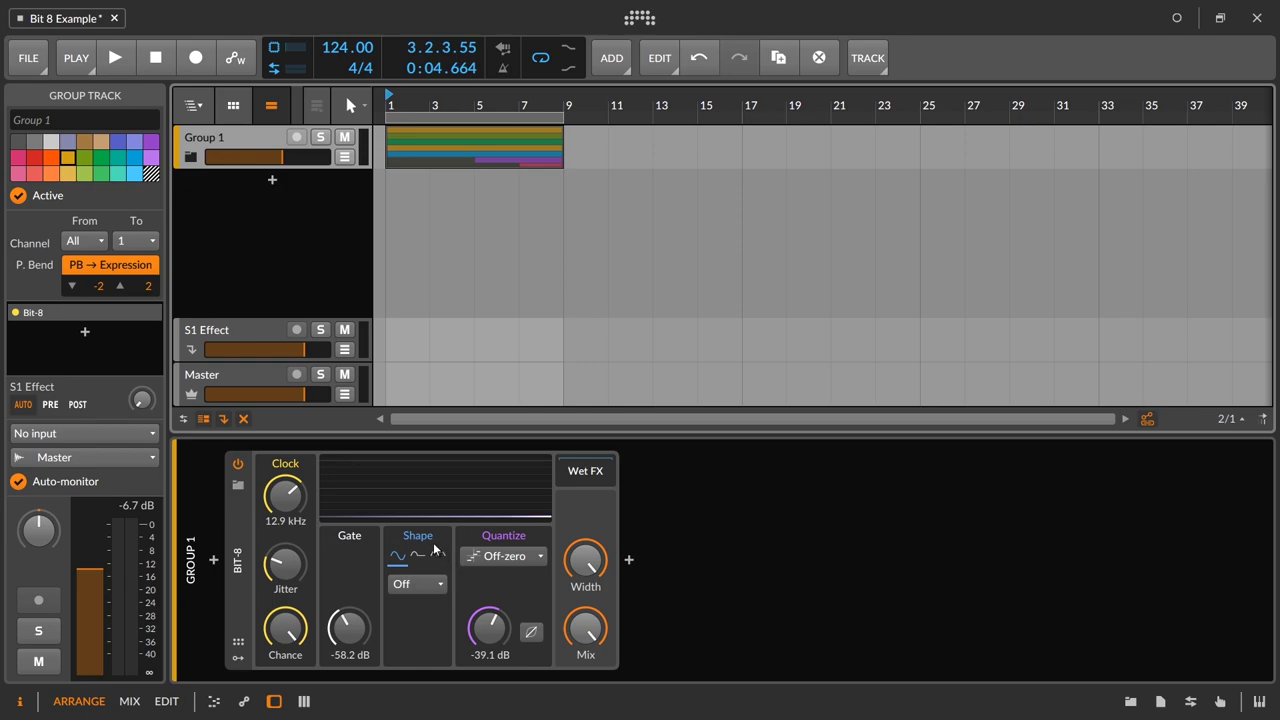
# - Play the loop and compare Group 1 with Bit-8 bypassed and active, leaving Bit-8 on and stopping playback
pyautogui.click(239, 466)
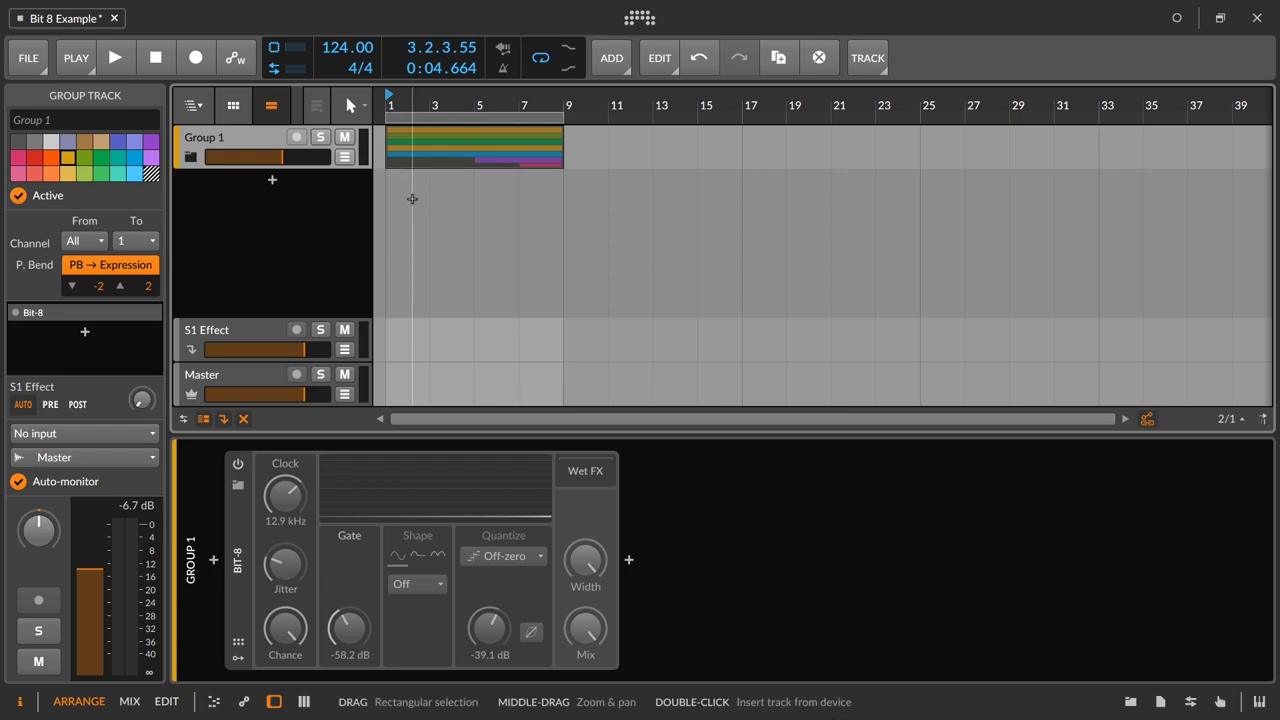
pyautogui.press('space')
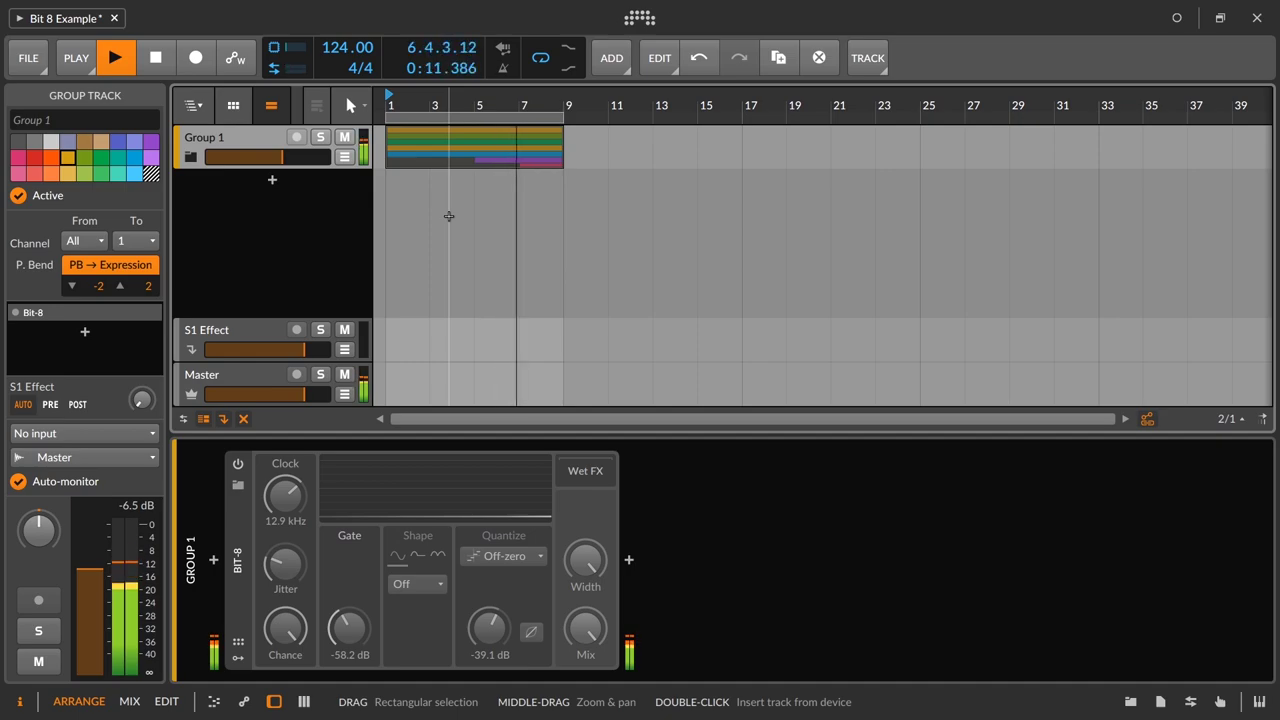
pyautogui.click(239, 465)
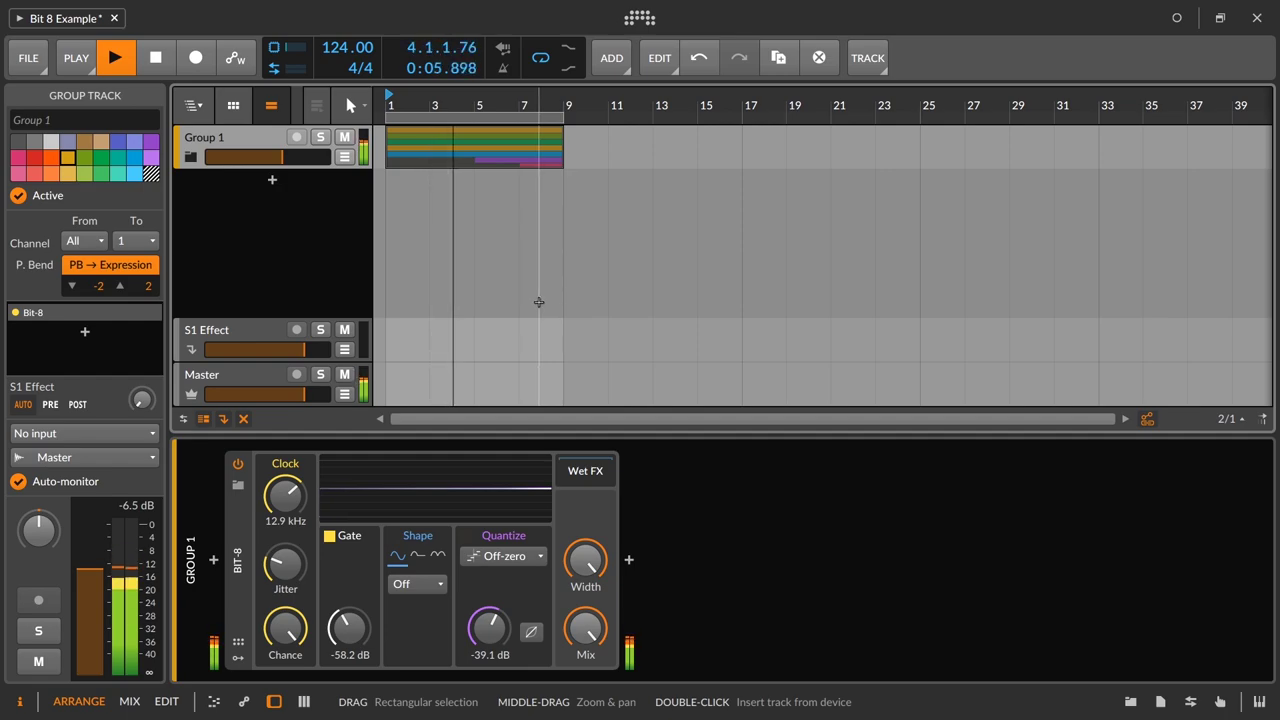
pyautogui.click(238, 464)
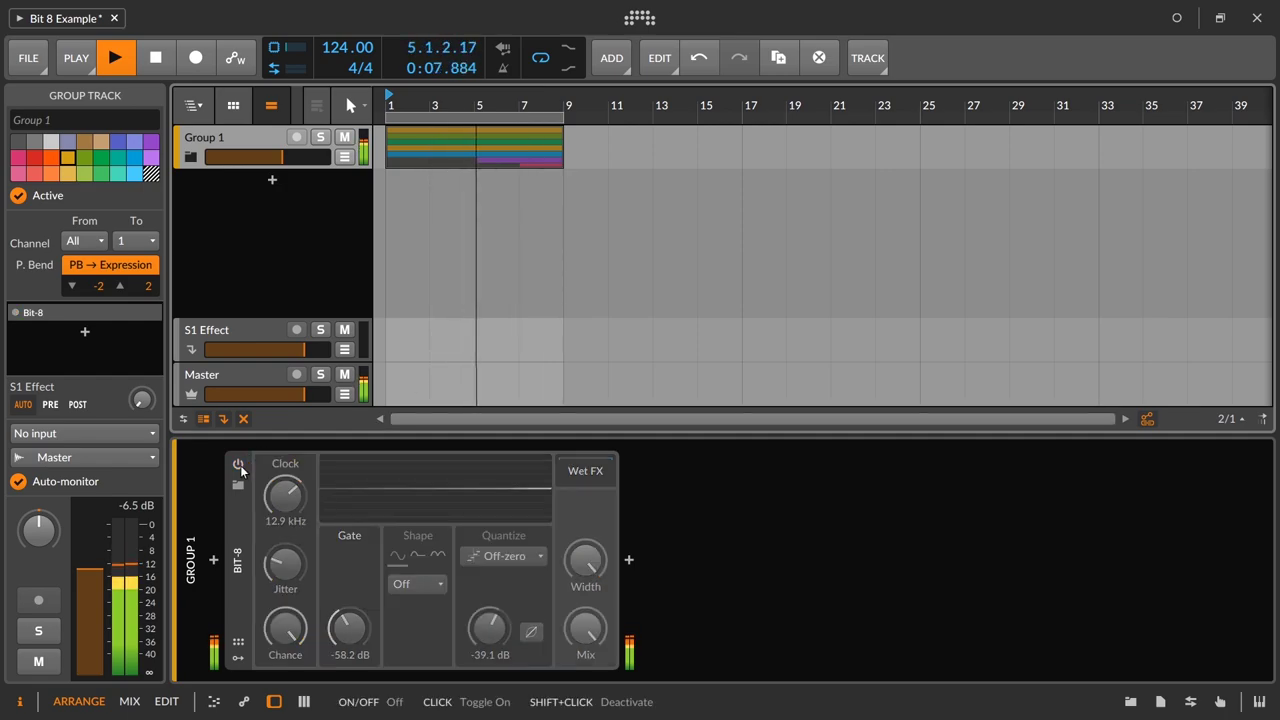
pyautogui.click(239, 466)
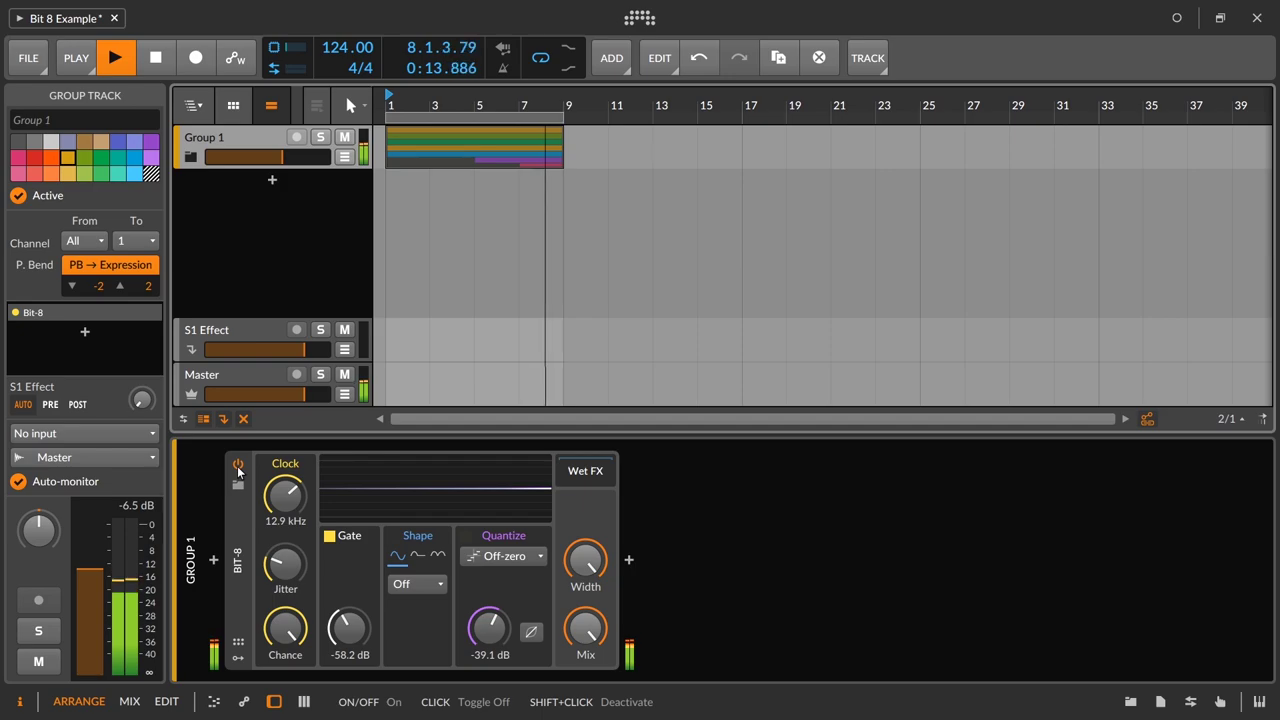
pyautogui.press('space')
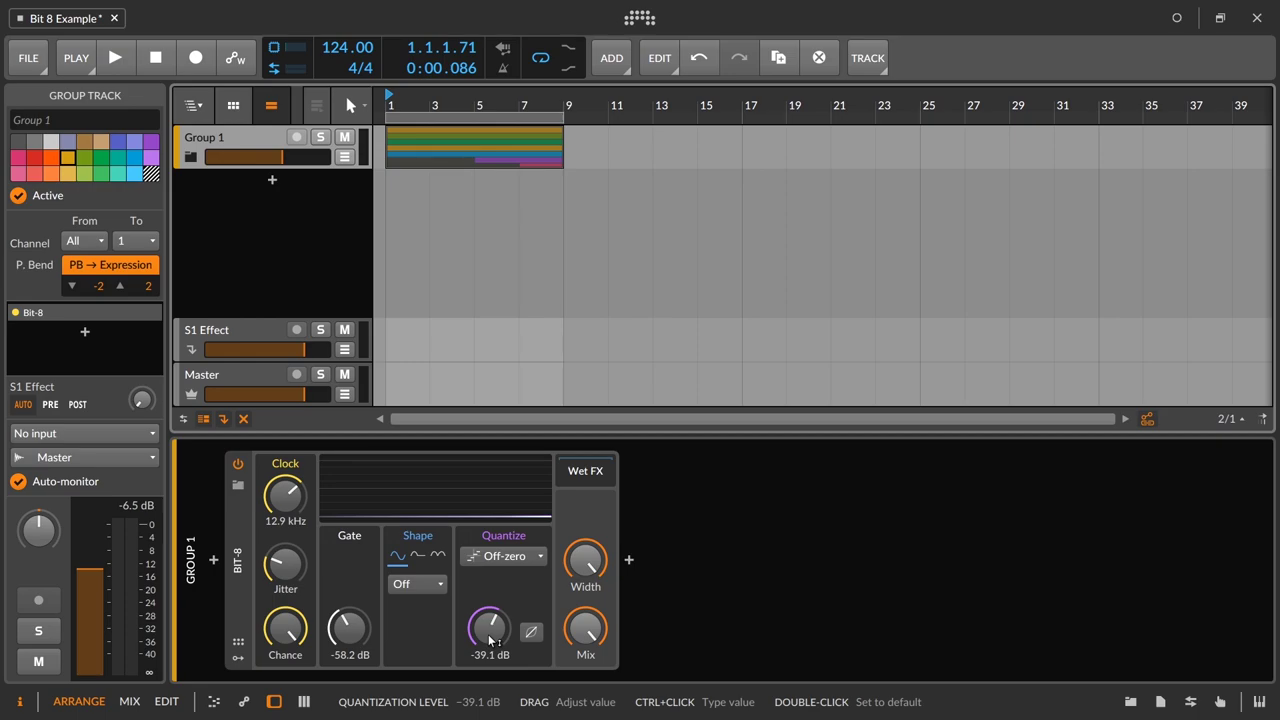
# - Restart playback and lower Bit-8's quantization level to -96.0 dB
pyautogui.press('space')
pyautogui.moveTo(488, 634); pyautogui.dragTo(488, 685)
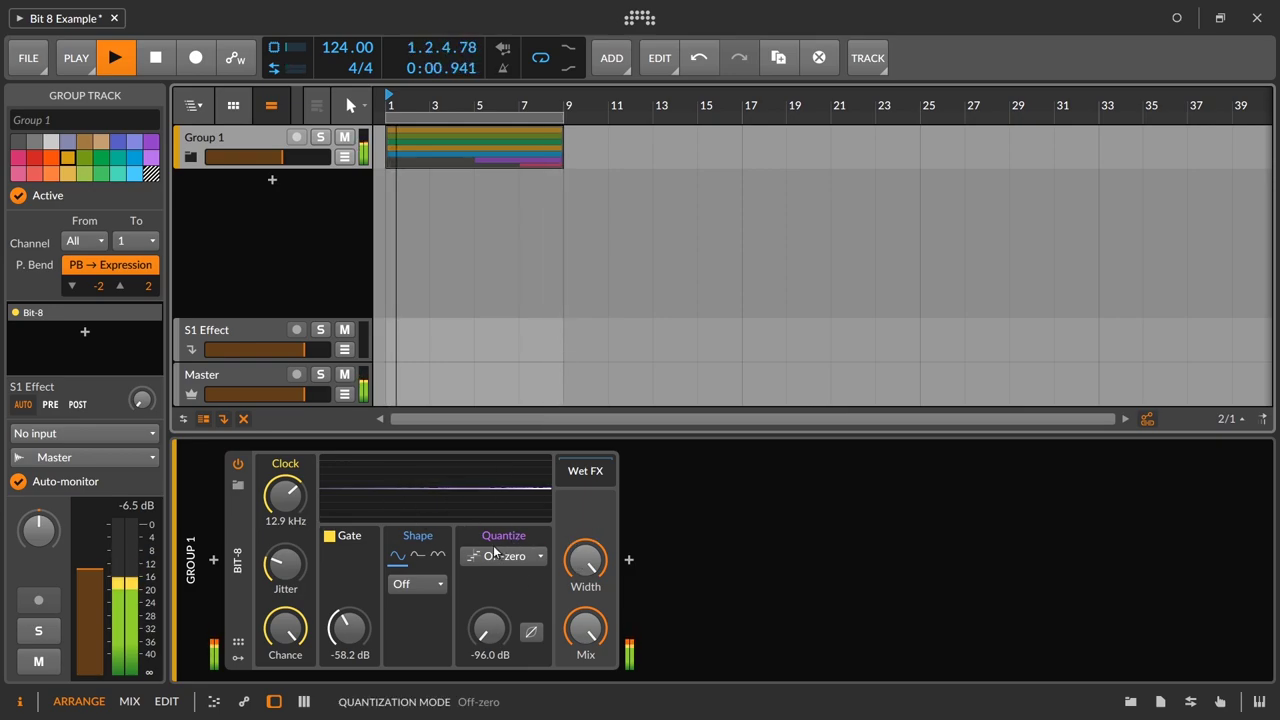
# - Audition Bit-8's Half and Full rectify modes during playback and return the rectify mode to Off
pyautogui.click(420, 563)
pyautogui.click(439, 565)
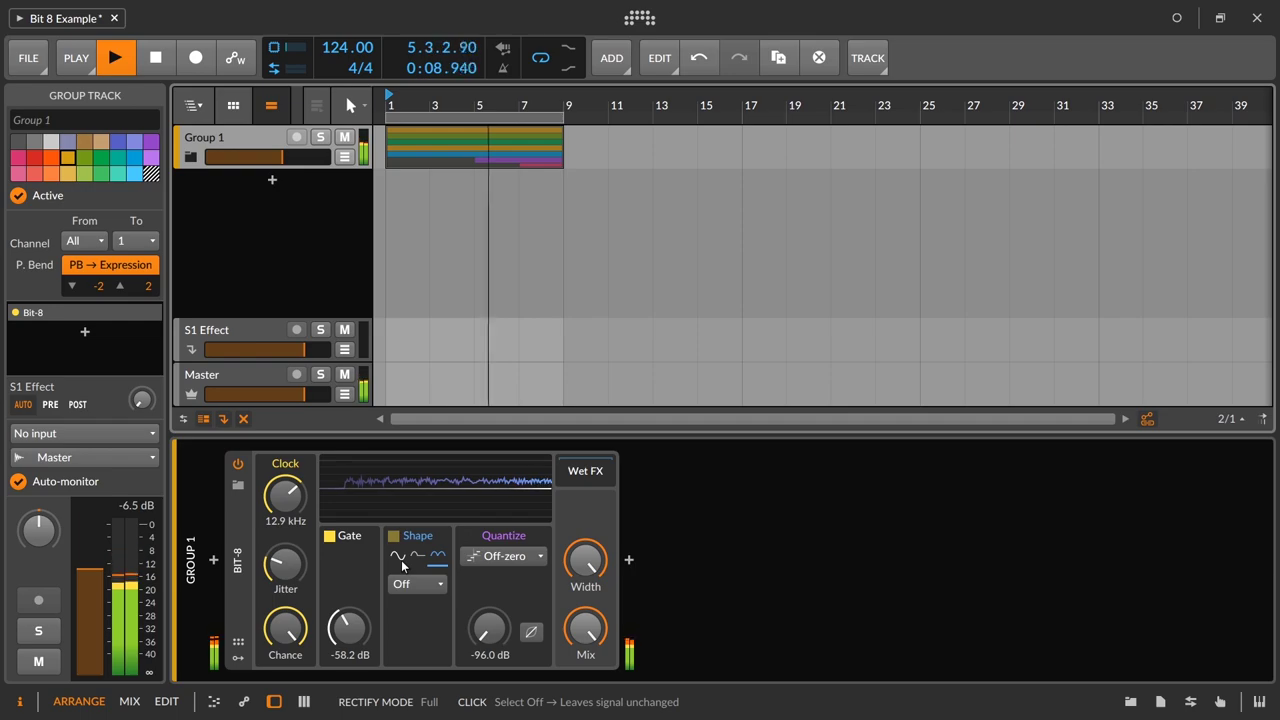
pyautogui.click(394, 557)
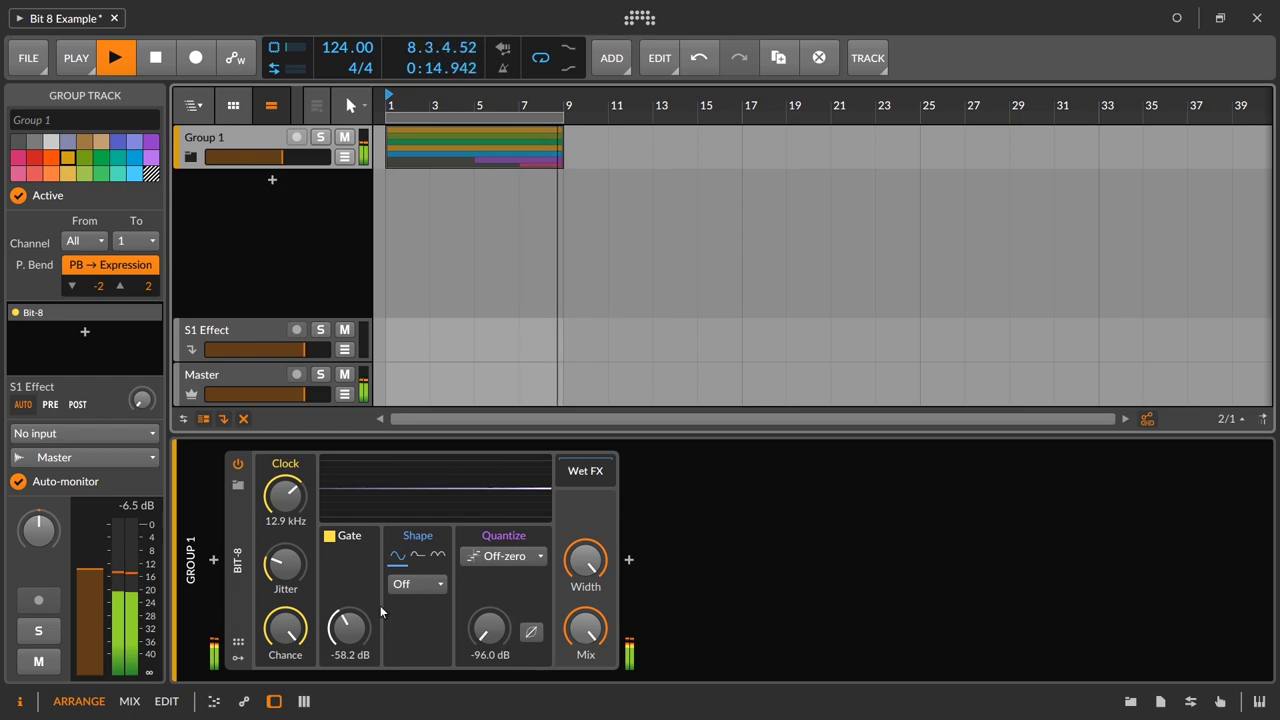
# - Try raising Bit-8's gate threshold to -13.7 dB and set it down to -96.0 dB
pyautogui.moveTo(352, 648); pyautogui.dragTo(352, 572)
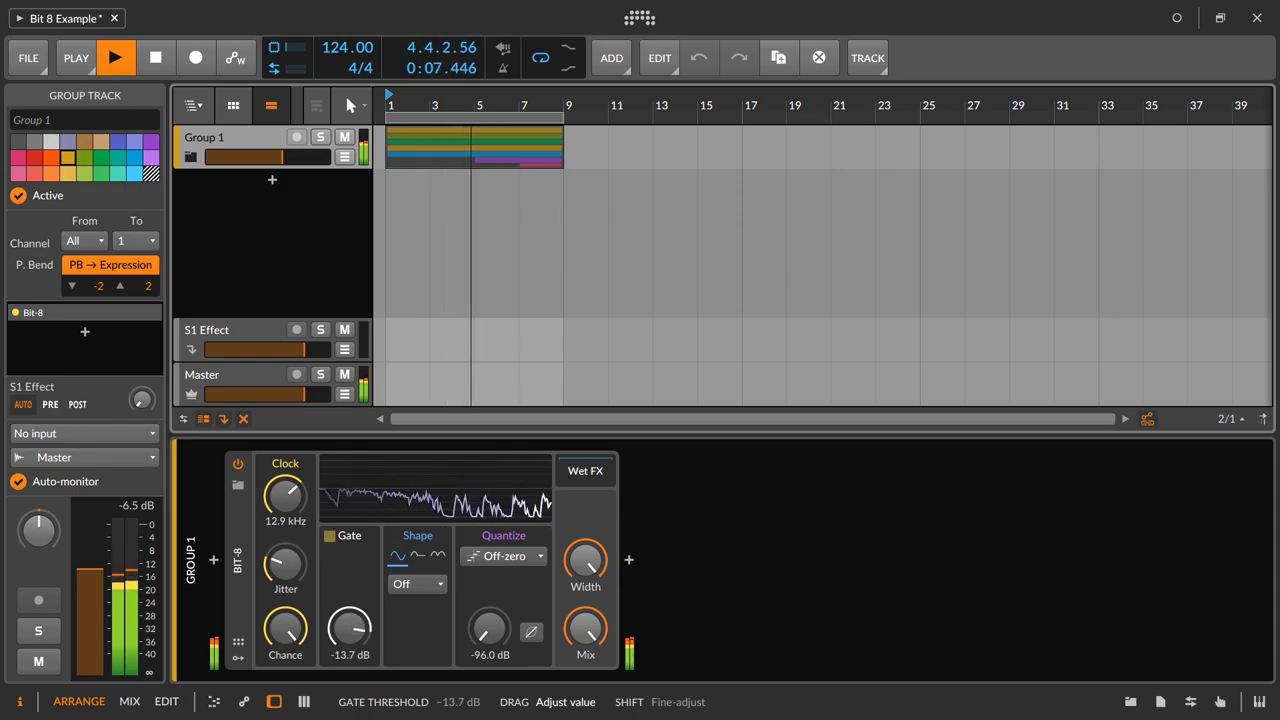
pyautogui.moveTo(352, 572); pyautogui.dragTo(352, 690)
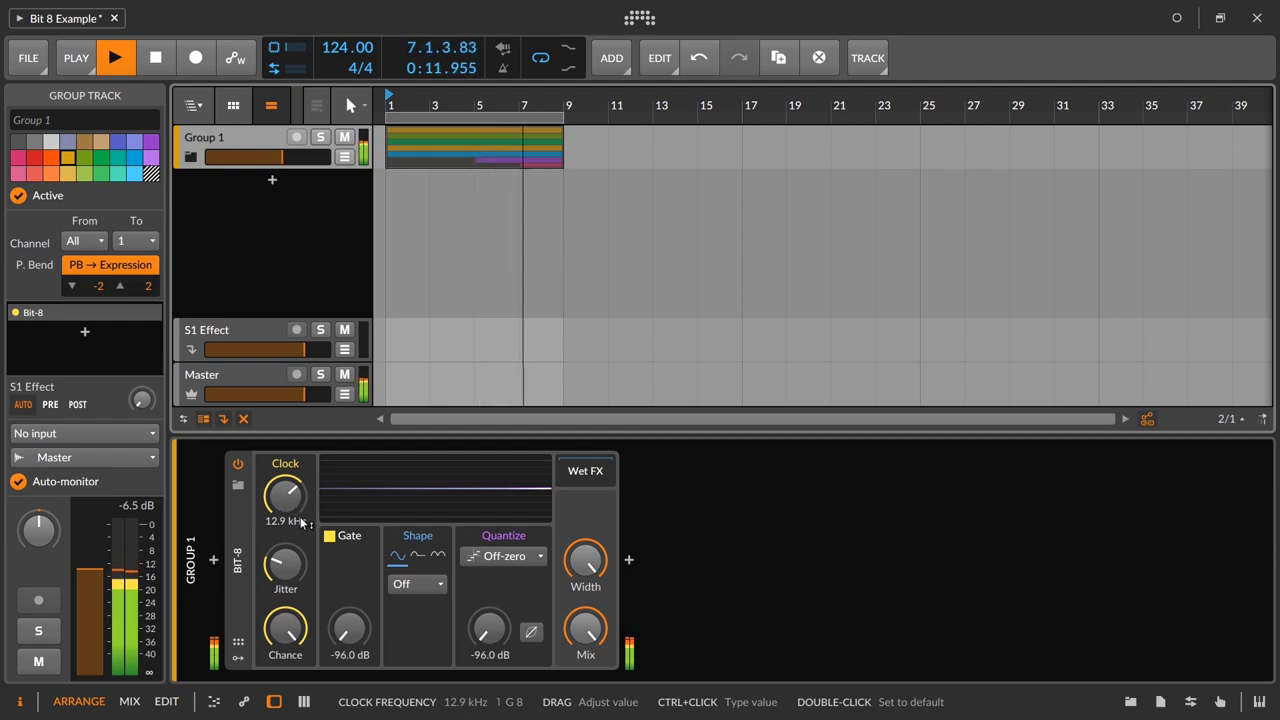
# - Raise Bit-8's clock frequency to 100.0 kHz and compare the sound with the device bypassed and active
pyautogui.moveTo(295, 505)
pyautogui.mouseDown()
pyautogui.moveTo(295, 636)
pyautogui.moveTo(295, 490)
pyautogui.mouseUp()
pyautogui.click(238, 464)
pyautogui.click(240, 464)
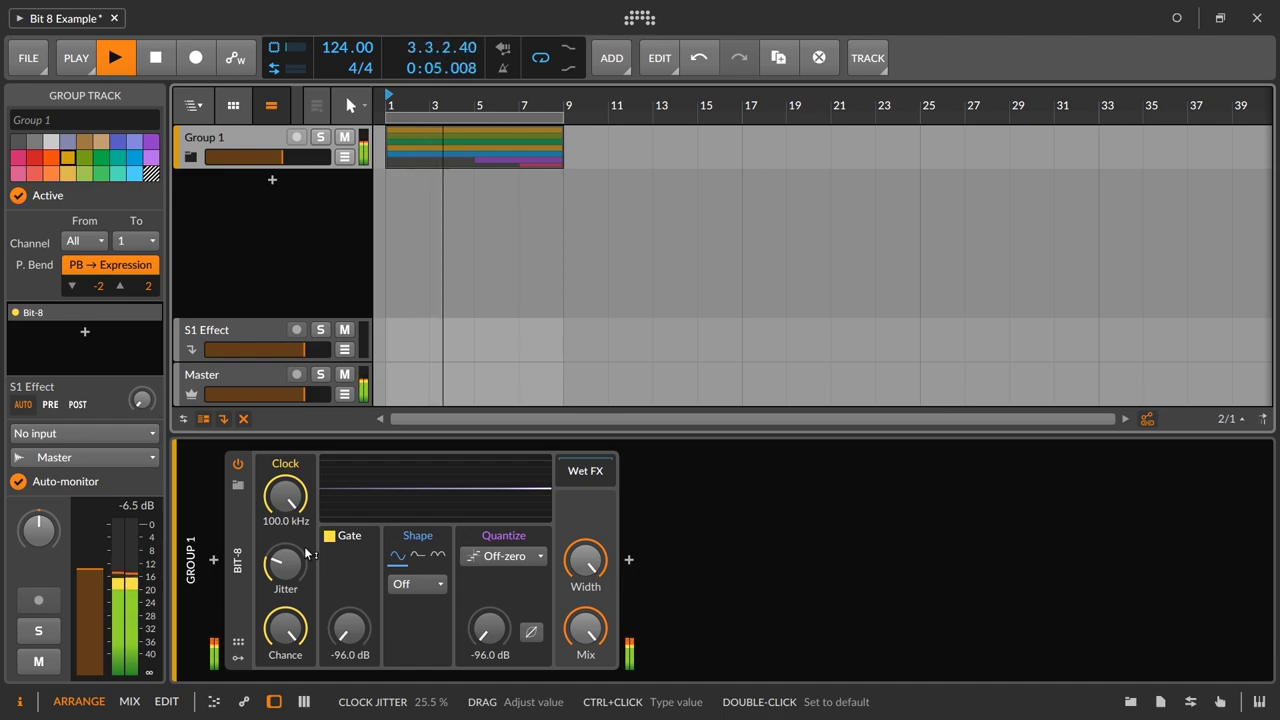
# - Turn Bit-8's clock jitter down to minimum, keep clock chance at 100 %, and stop playback
pyautogui.moveTo(278, 562); pyautogui.dragTo(278, 645)
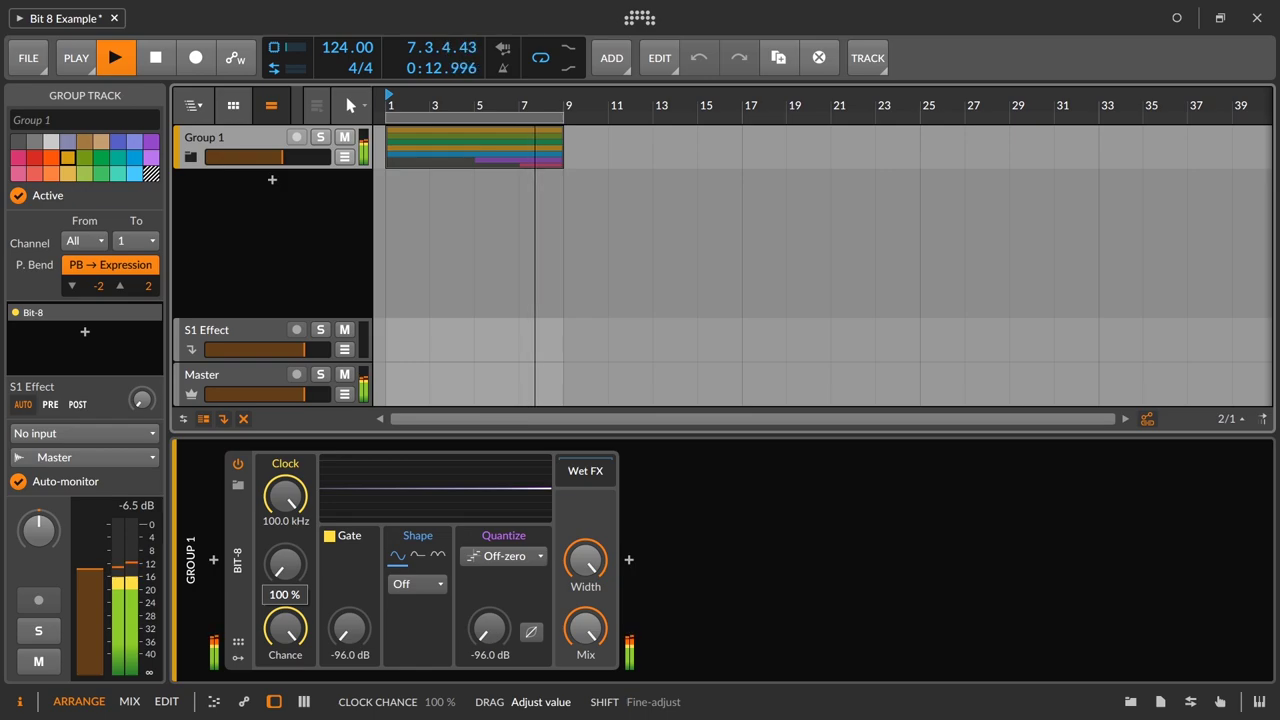
pyautogui.moveTo(292, 648); pyautogui.dragTo(292, 612)
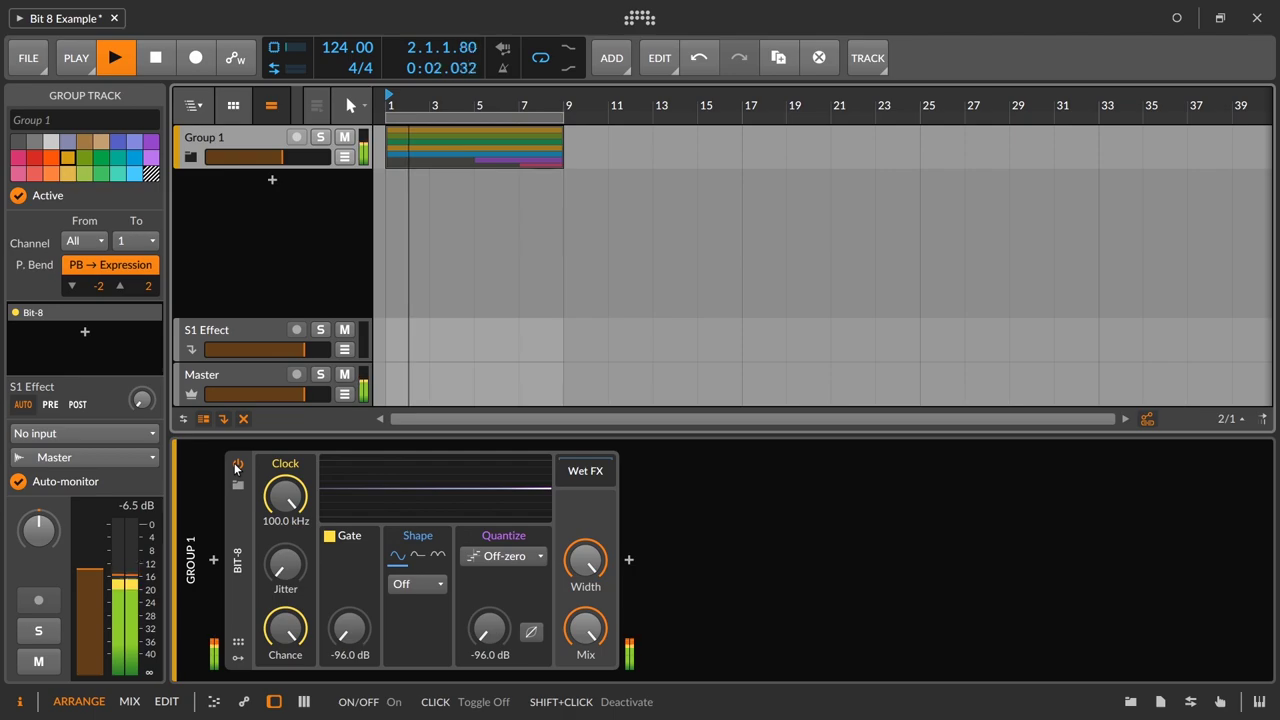
pyautogui.press('space')
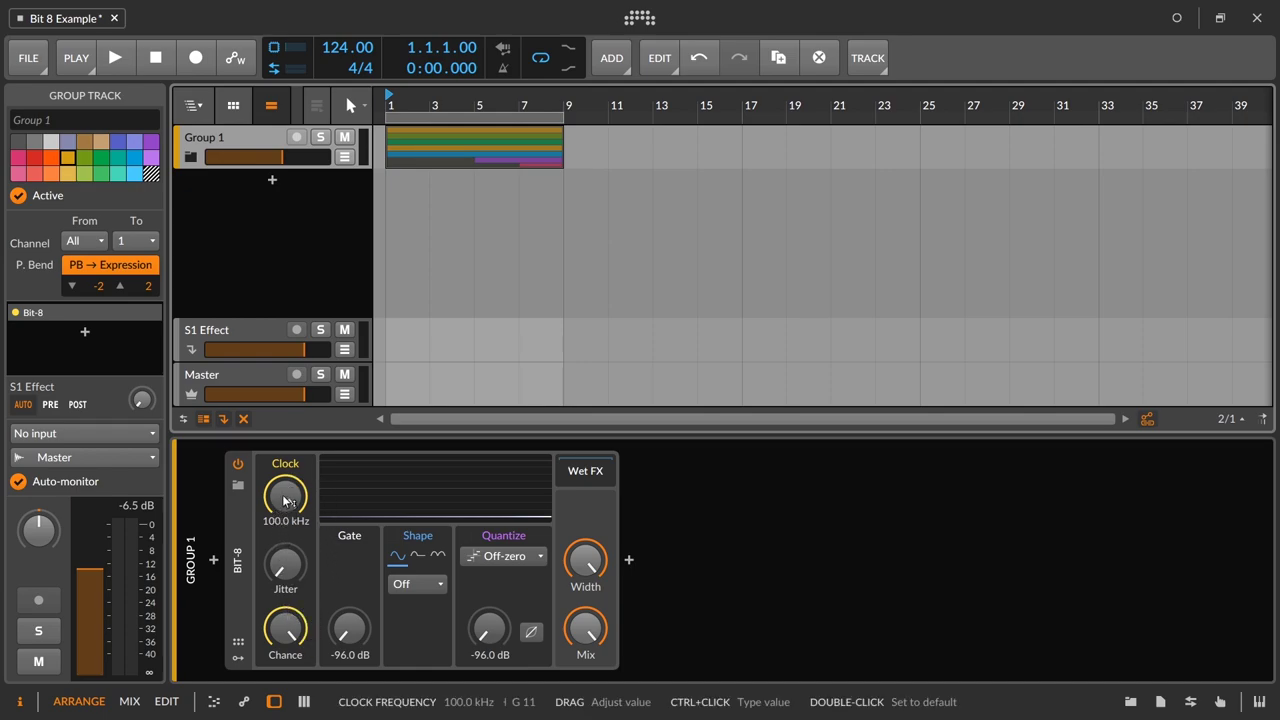
# - Read the clock frequency, jitter and chance descriptions in Bit-8's device help and close it
pyautogui.click(240, 520)
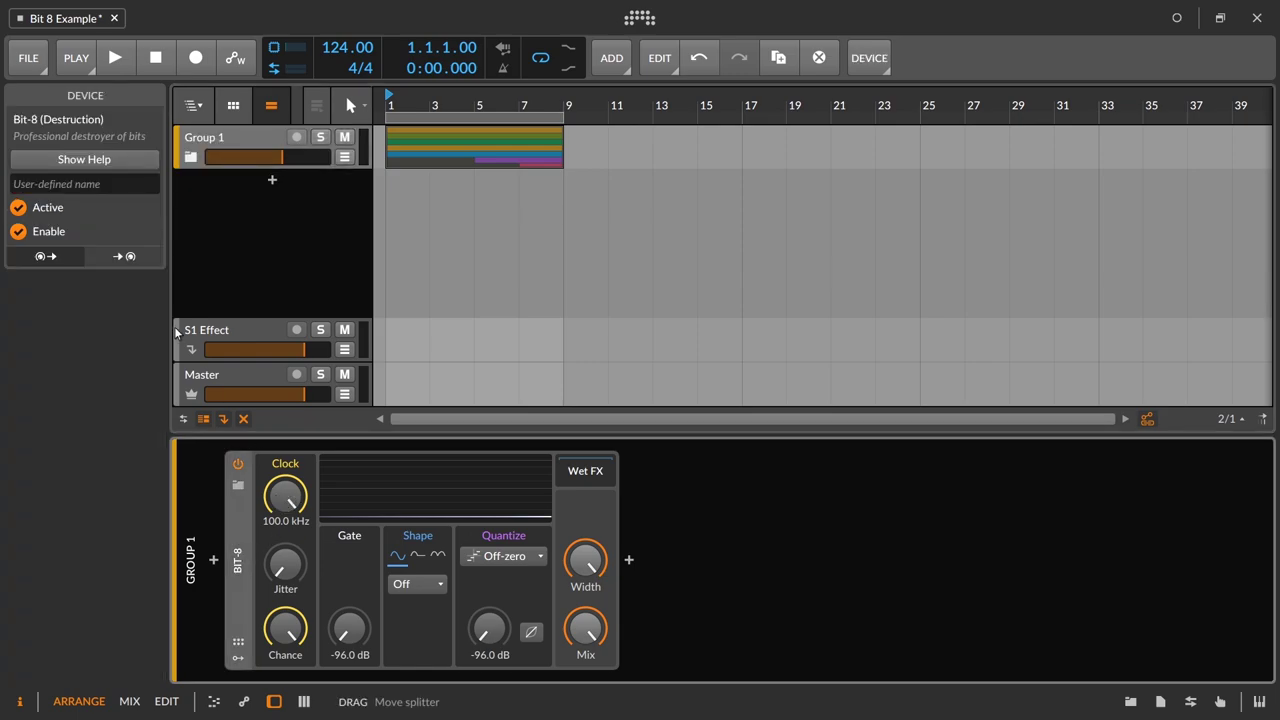
pyautogui.click(135, 166)
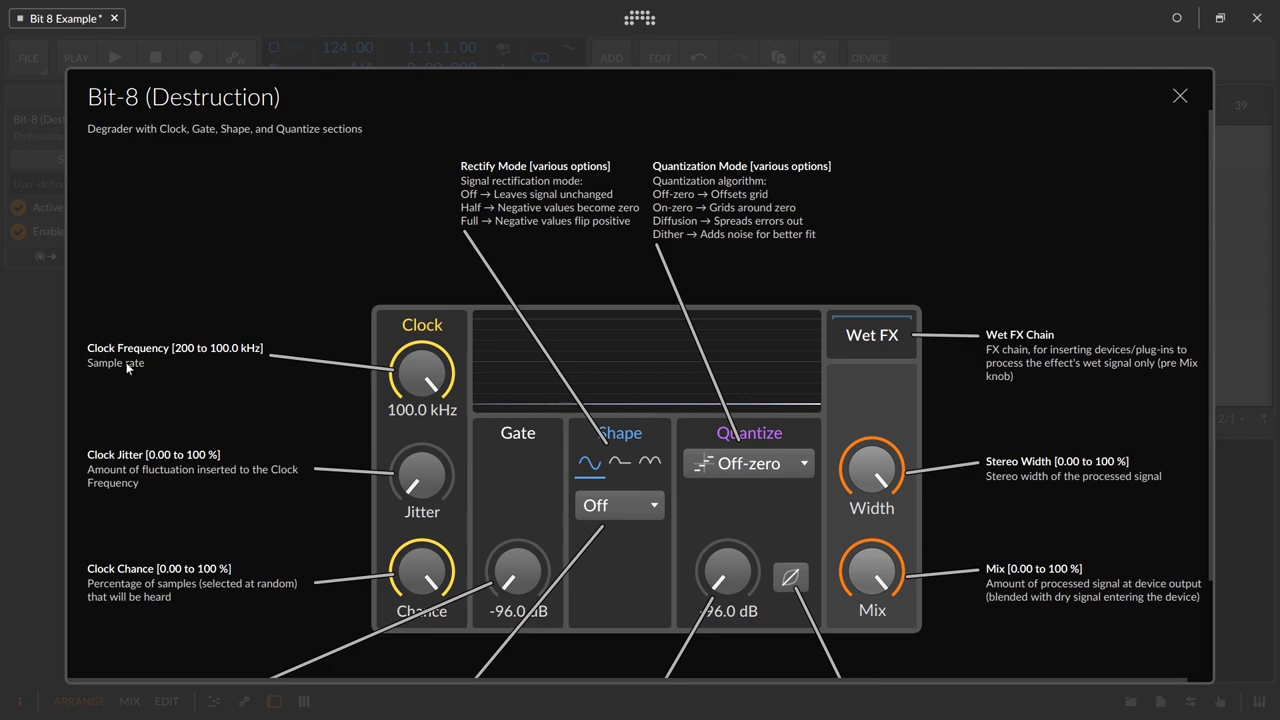
pyautogui.click(1180, 97)
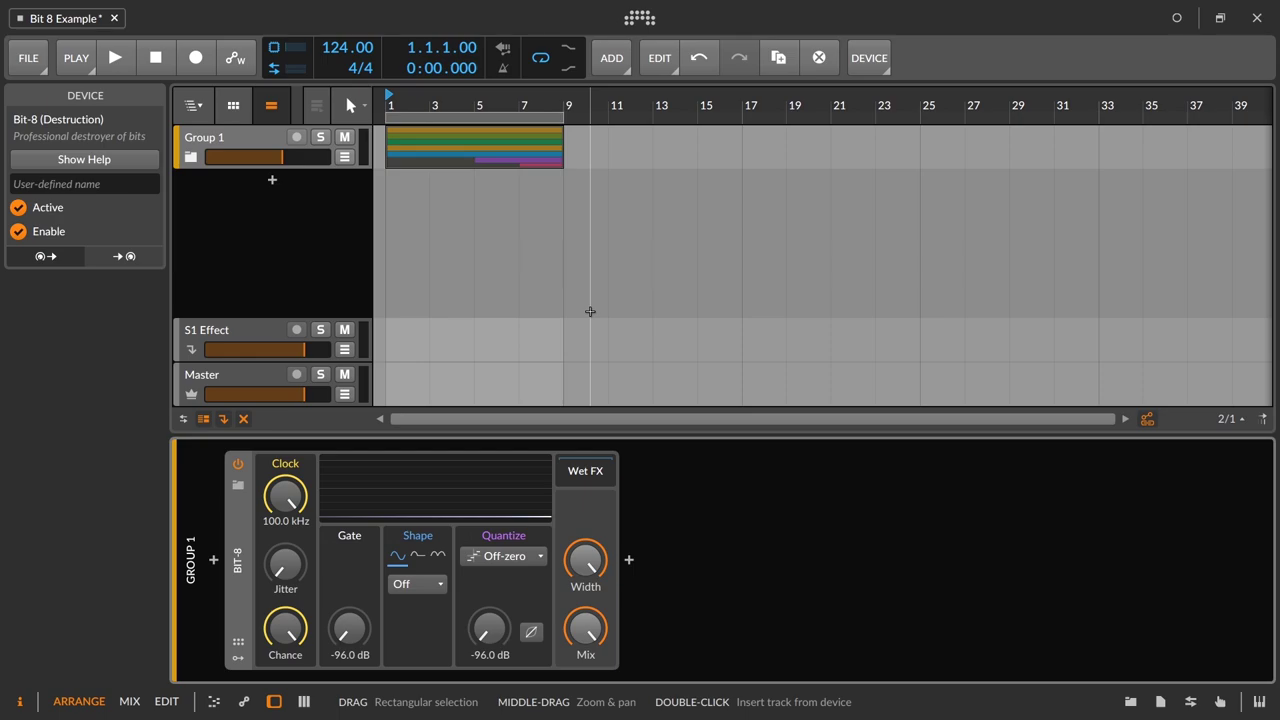
# - Review the available sample rates in the audio settings, keep Automatic selected, and close the settings
pyautogui.click(640, 18)
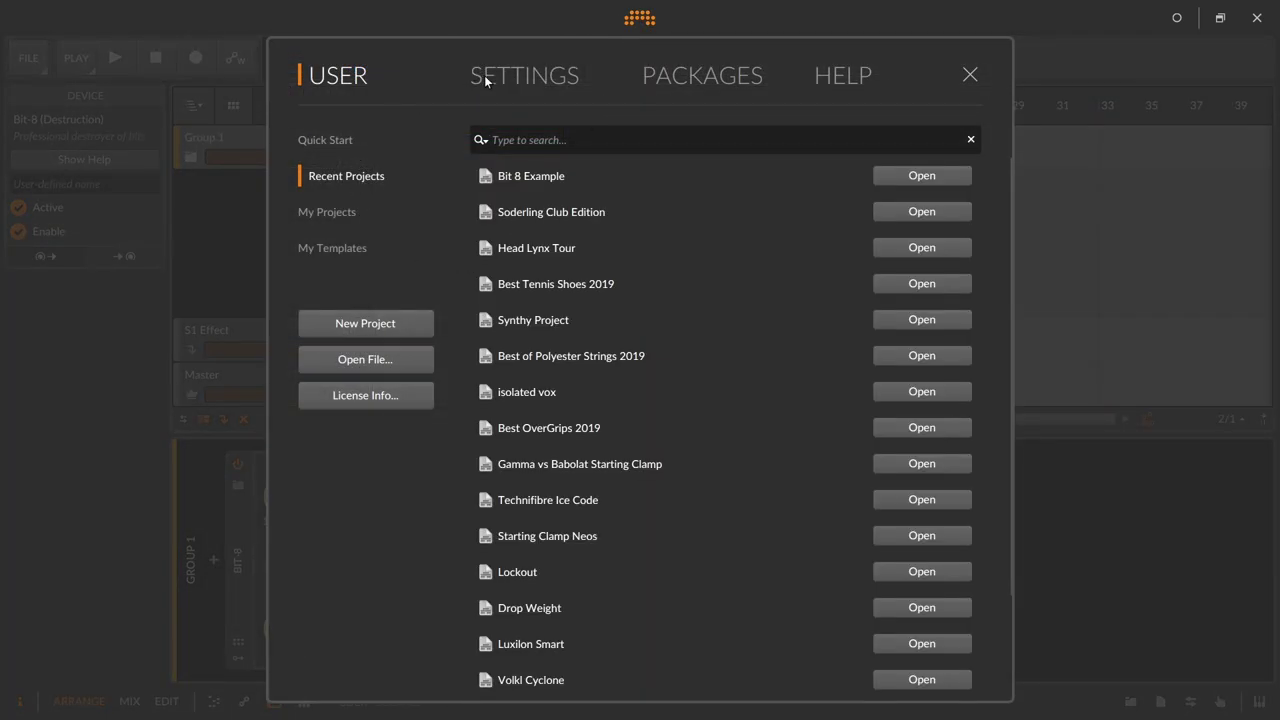
pyautogui.click(486, 78)
pyautogui.click(312, 212)
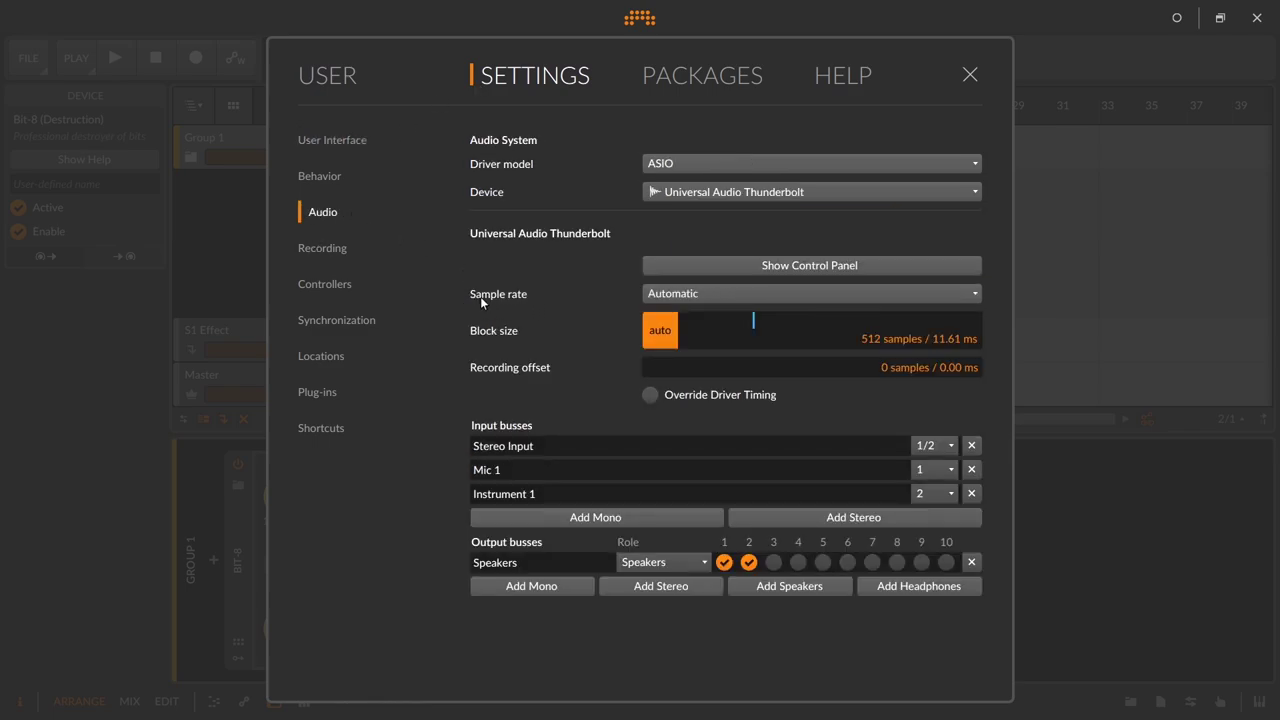
pyautogui.click(694, 293)
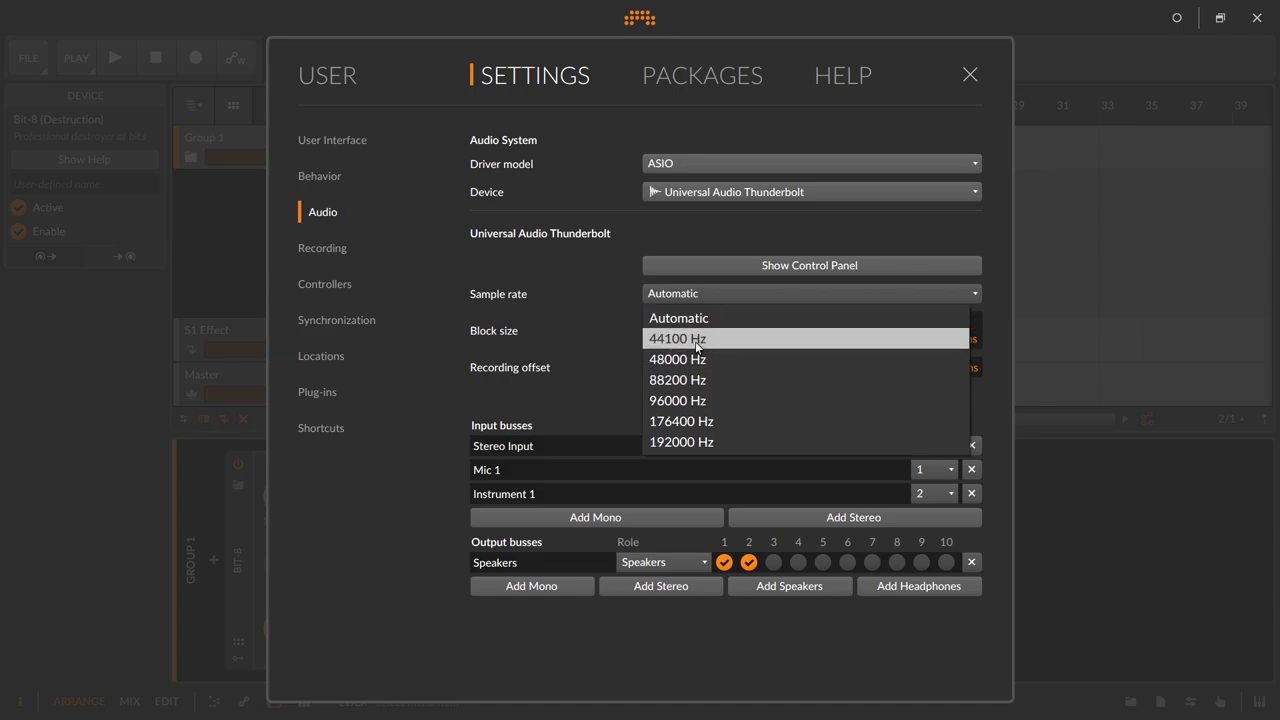
pyautogui.click(689, 320)
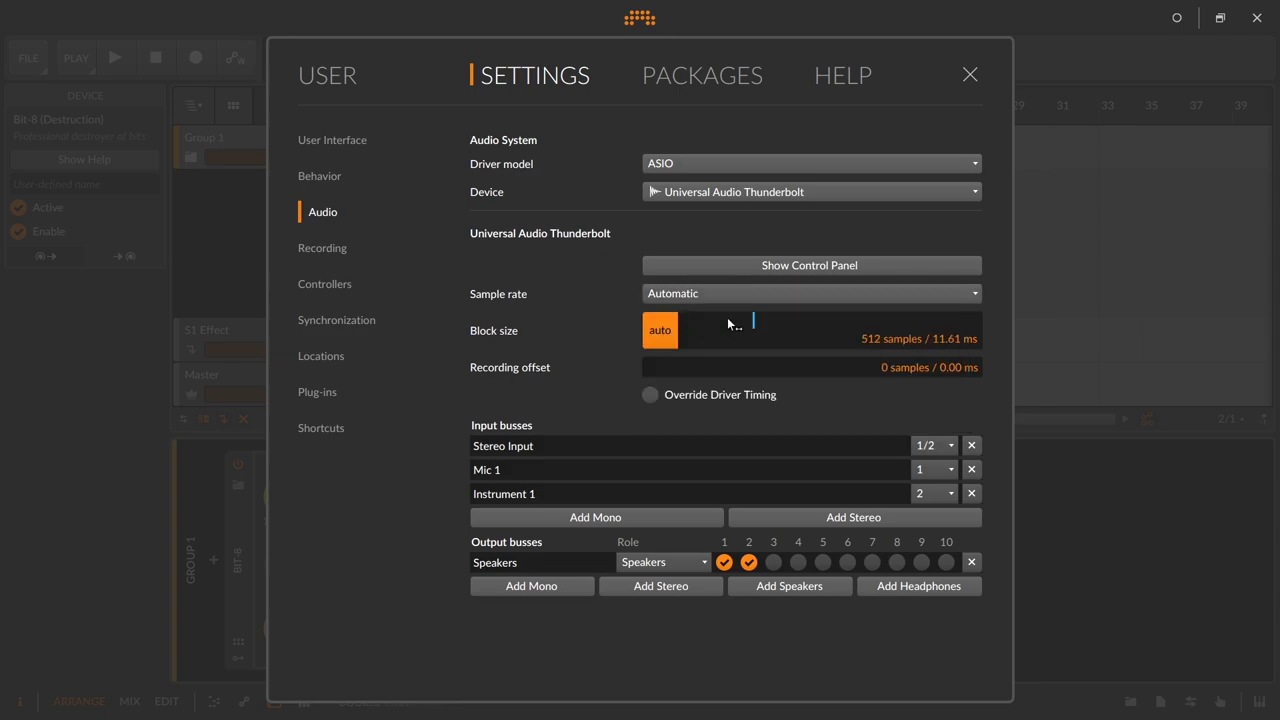
pyautogui.click(970, 75)
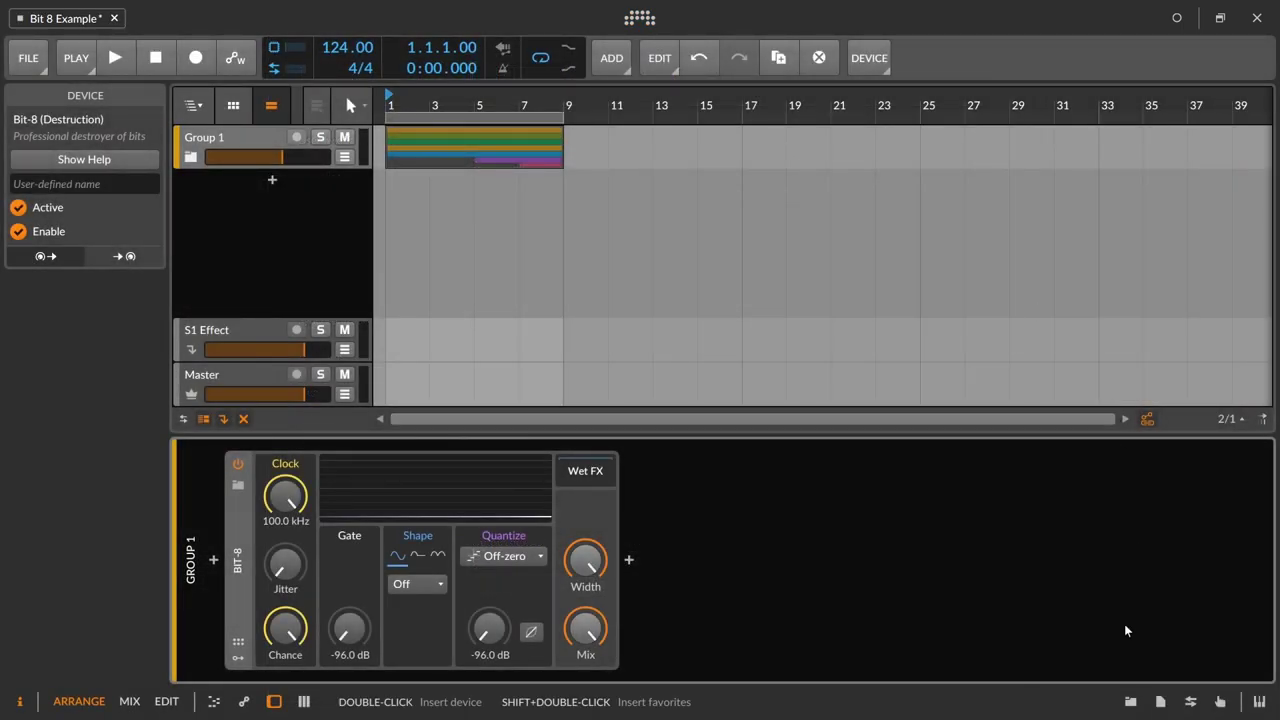
# - Check the sample-rate format of "1 Project-00-2 Multi-Sample-036-Noname-c1.wav" and the Packages sample "104bpm Cmajmin BR Funk 7.wav" in the sample browser, closing it when done
pyautogui.click(1130, 701)
pyautogui.click(953, 118)
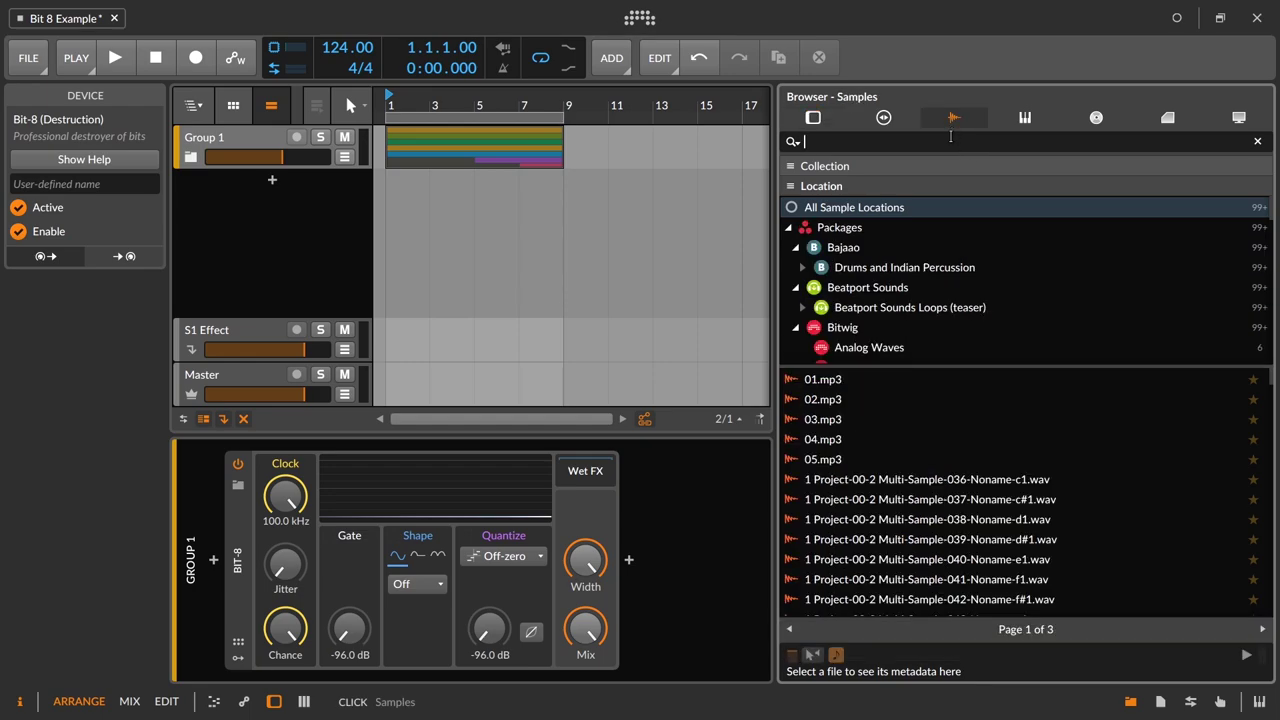
pyautogui.click(922, 484)
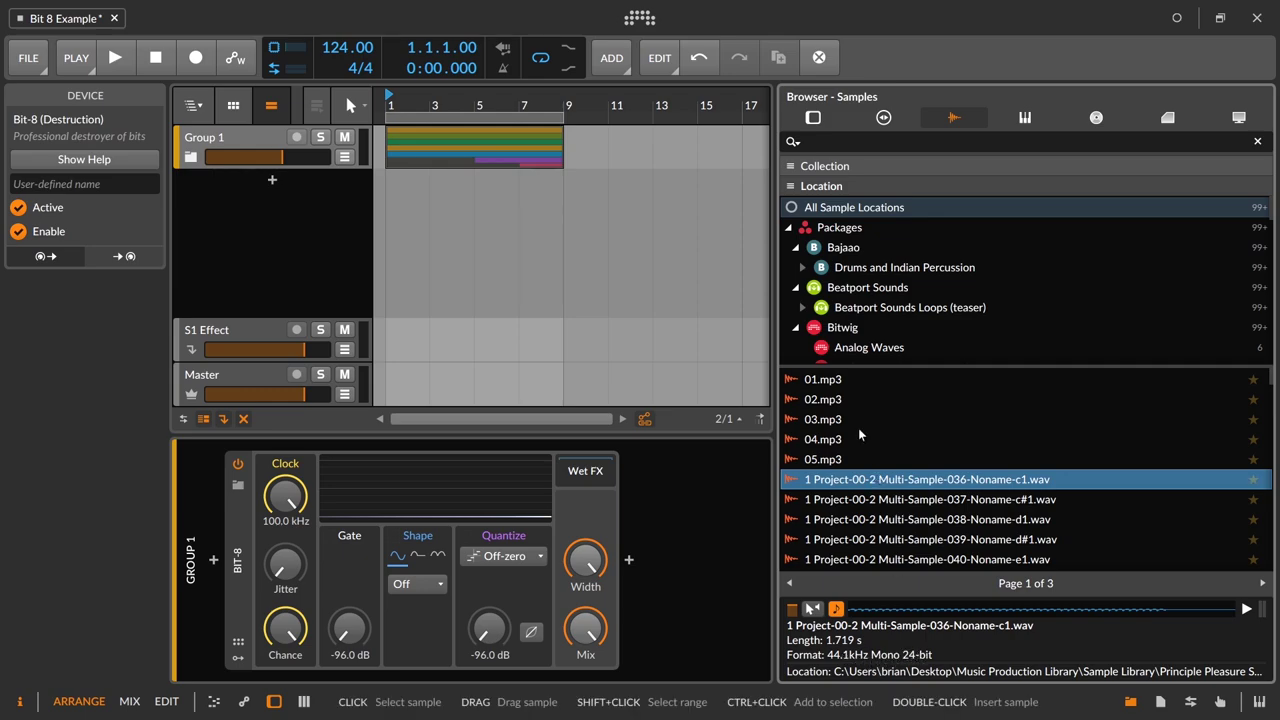
pyautogui.click(838, 228)
pyautogui.click(899, 479)
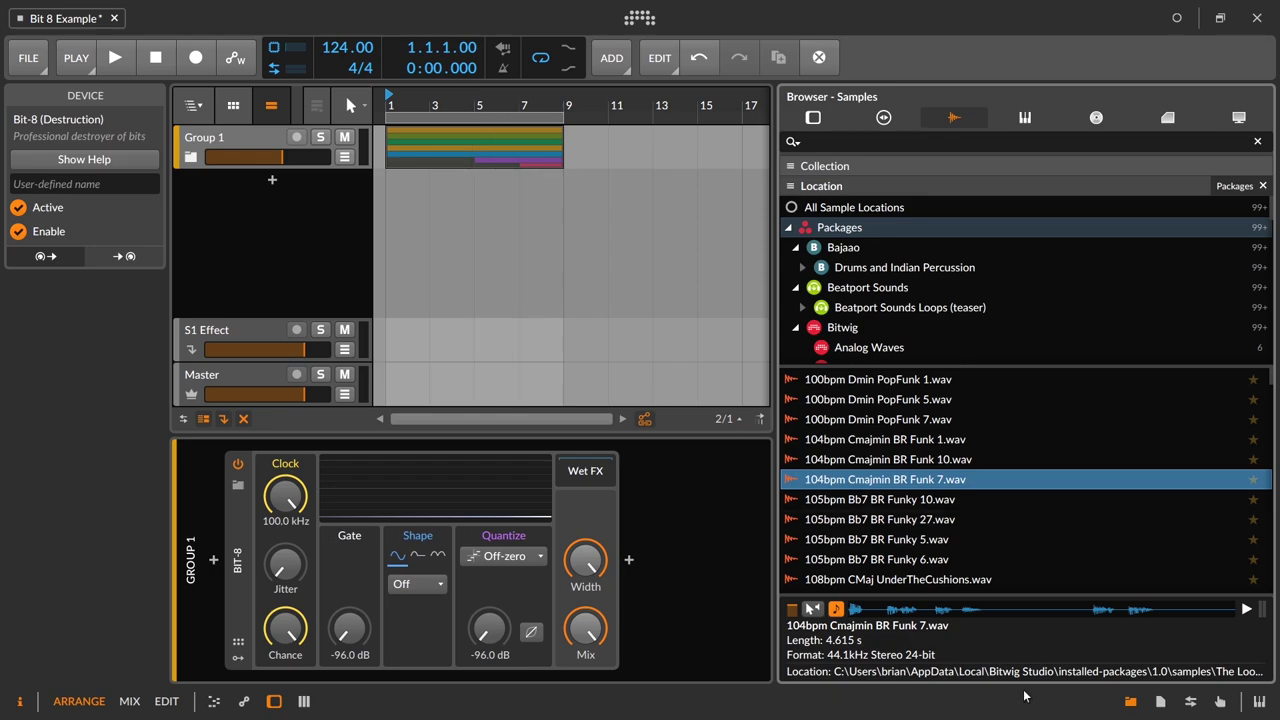
pyautogui.click(1130, 701)
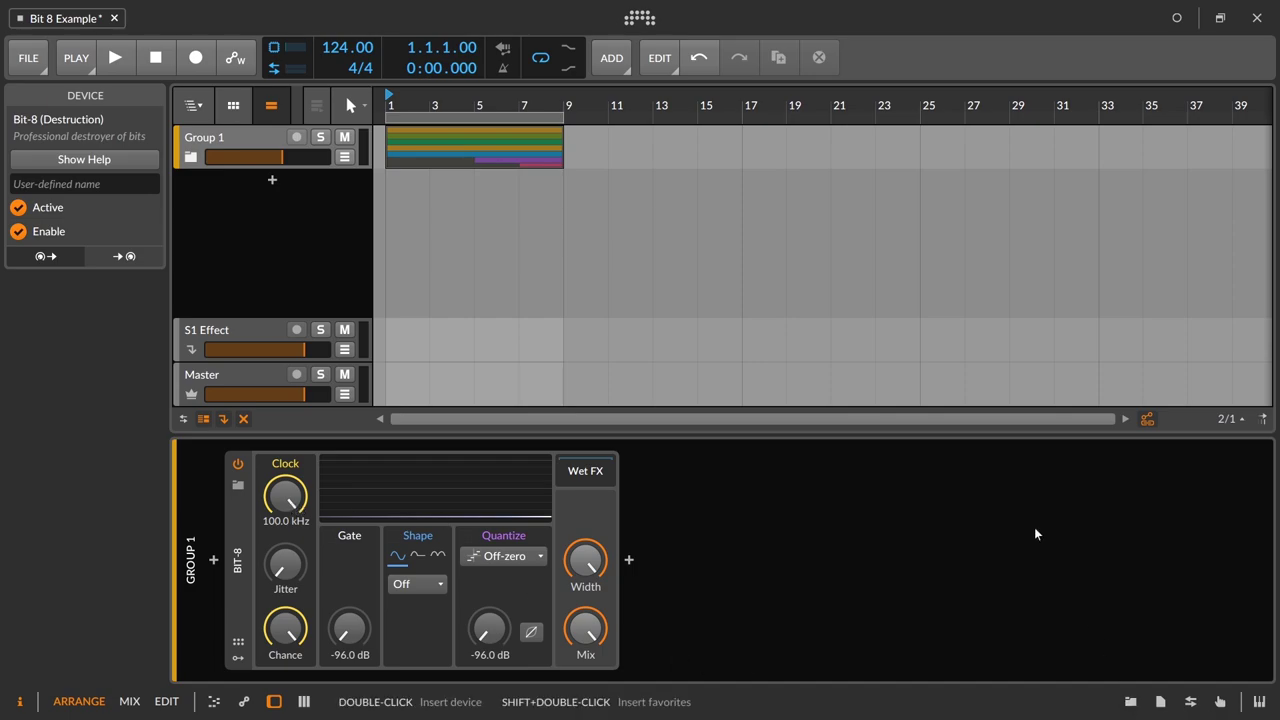
# - Recheck the audio engine's sample rate setting, leave it on Automatic, and return to the project
pyautogui.click(640, 18)
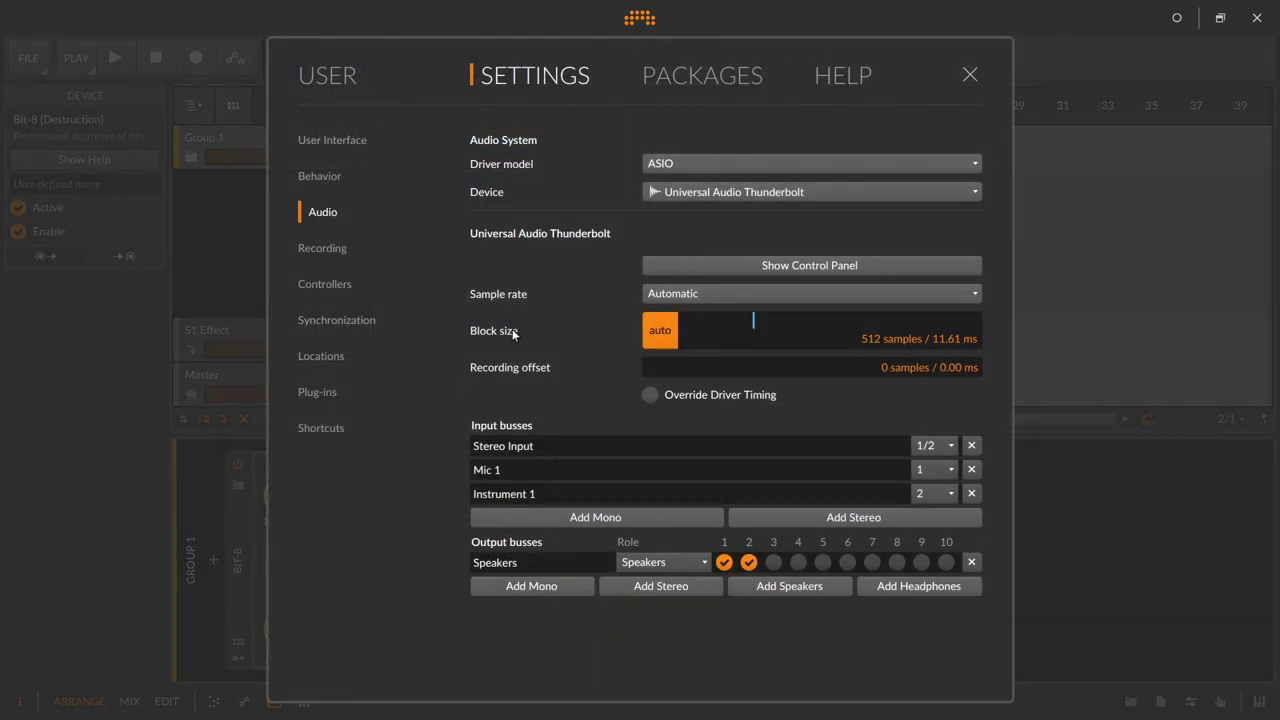
pyautogui.click(686, 293)
pyautogui.click(686, 293)
pyautogui.click(686, 293)
pyautogui.click(686, 293)
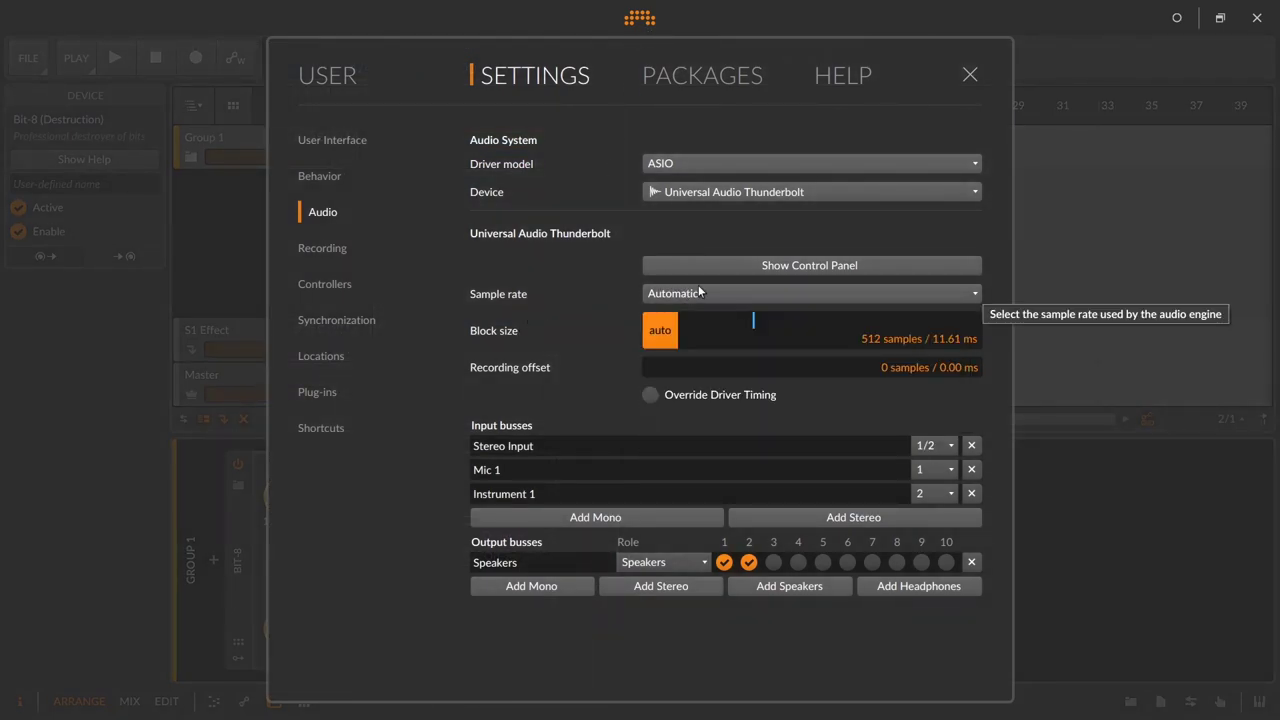
pyautogui.click(971, 76)
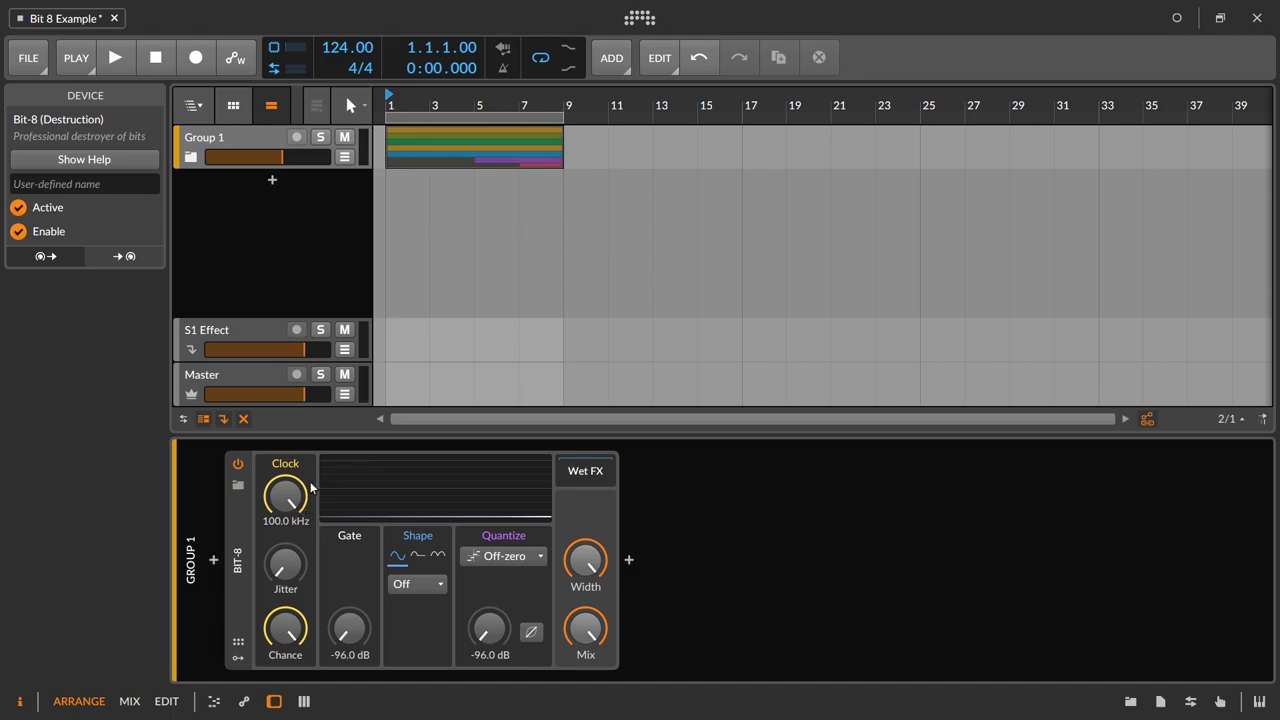
# - Try lowering Bit-8's clock frequency to 37.0 kHz, reset it to the 100.0 kHz default, and start playback
pyautogui.moveTo(300, 500); pyautogui.dragTo(300, 561)
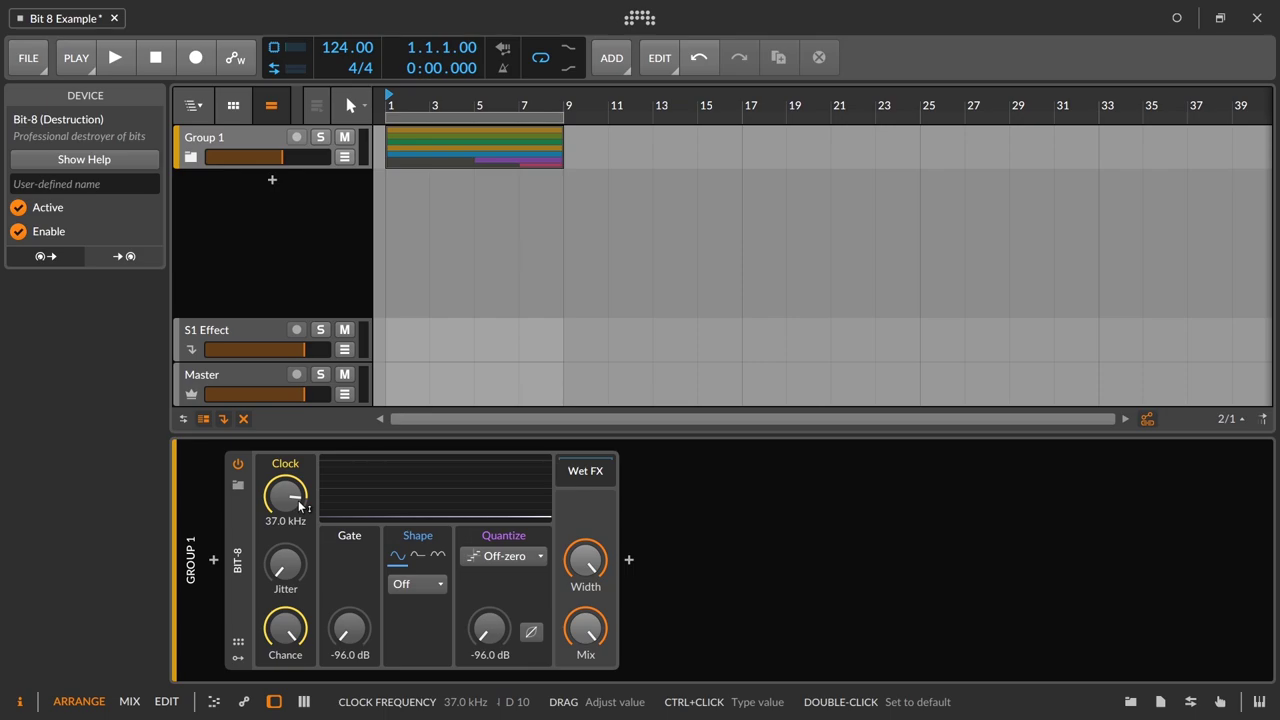
pyautogui.doubleClick(300, 507)
pyautogui.press('space')
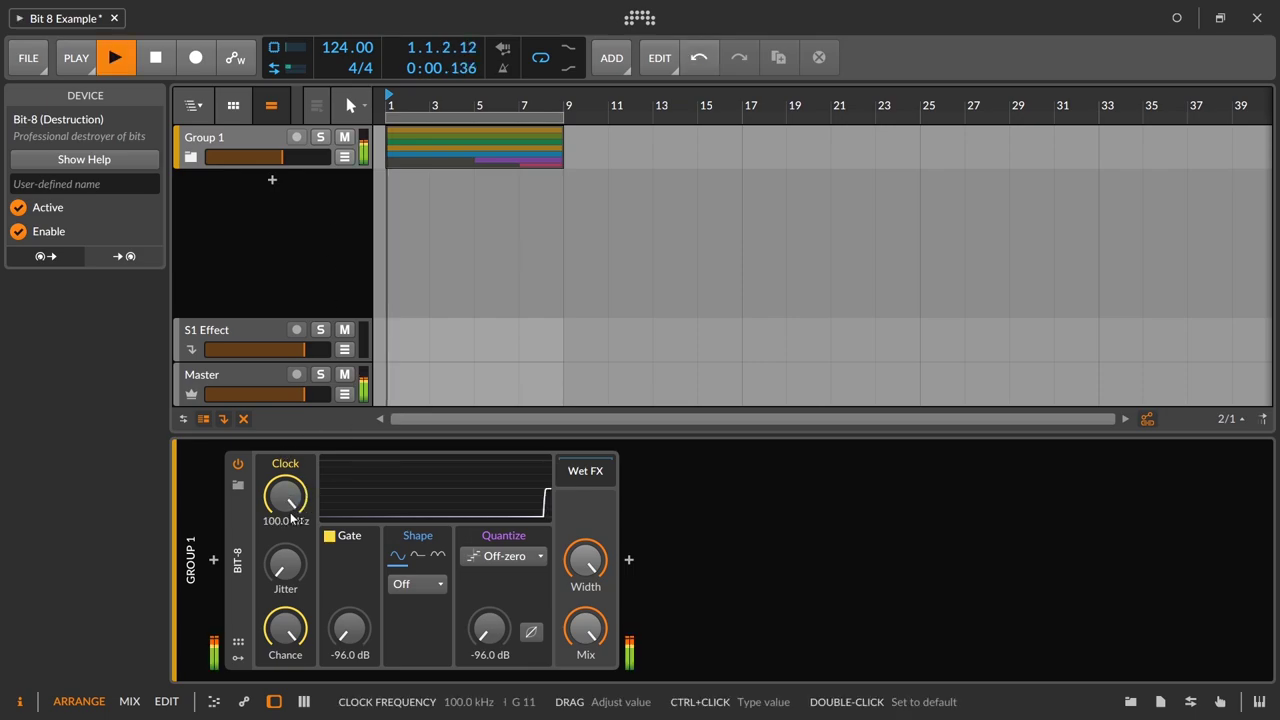
# - Lower Bit-8's clock frequency to 23.5 kHz during playback and toggle the device off and on to compare the sound
pyautogui.moveTo(288, 500); pyautogui.dragTo(309, 516)
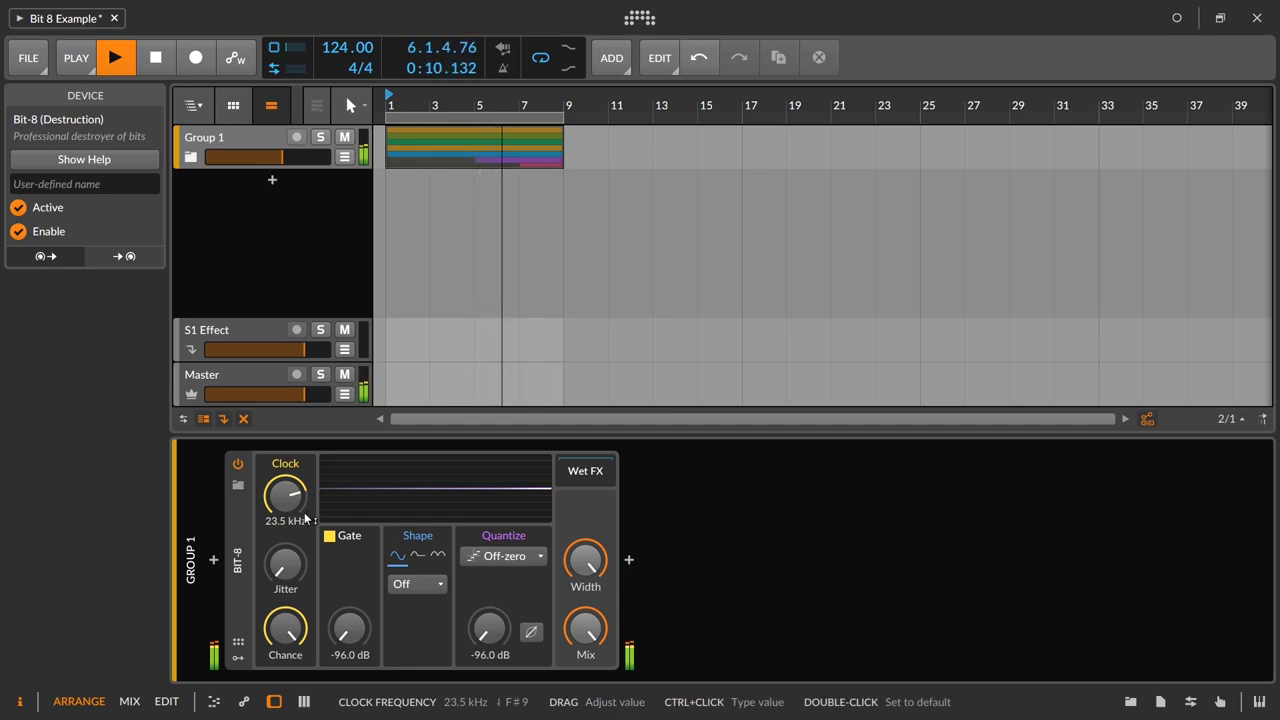
pyautogui.click(238, 464)
pyautogui.click(238, 464)
pyautogui.click(238, 464)
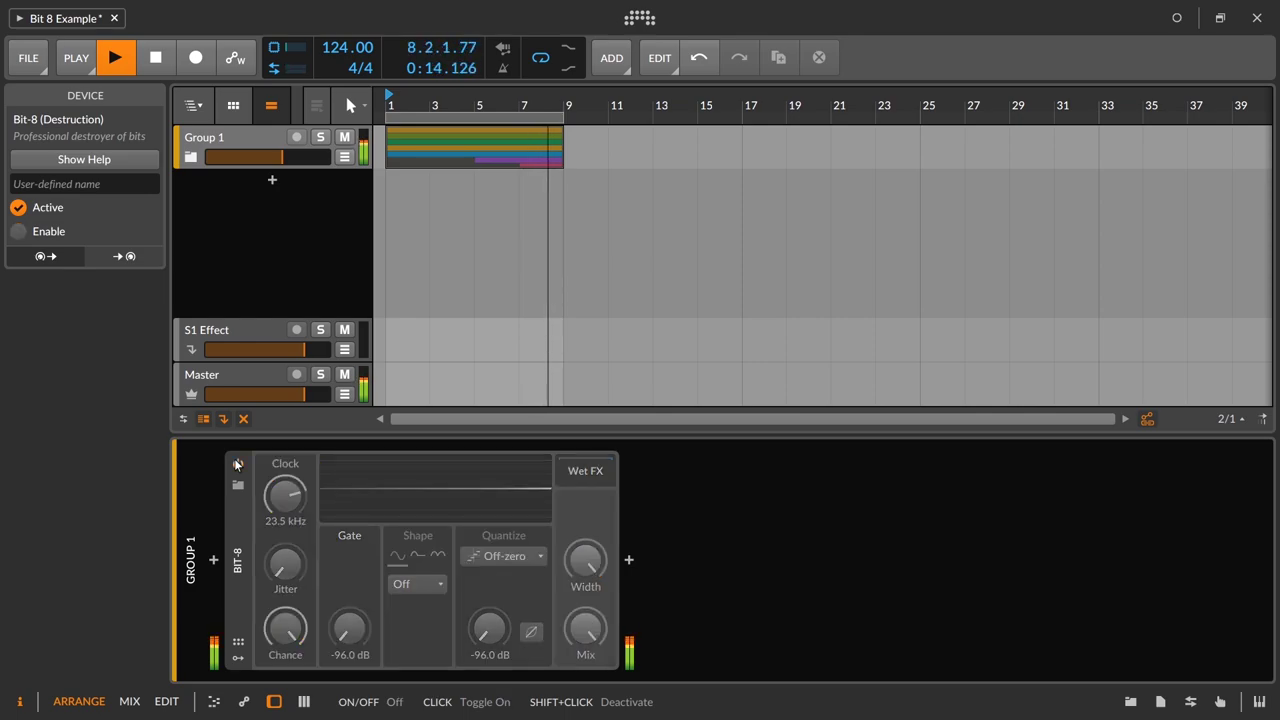
pyautogui.click(238, 464)
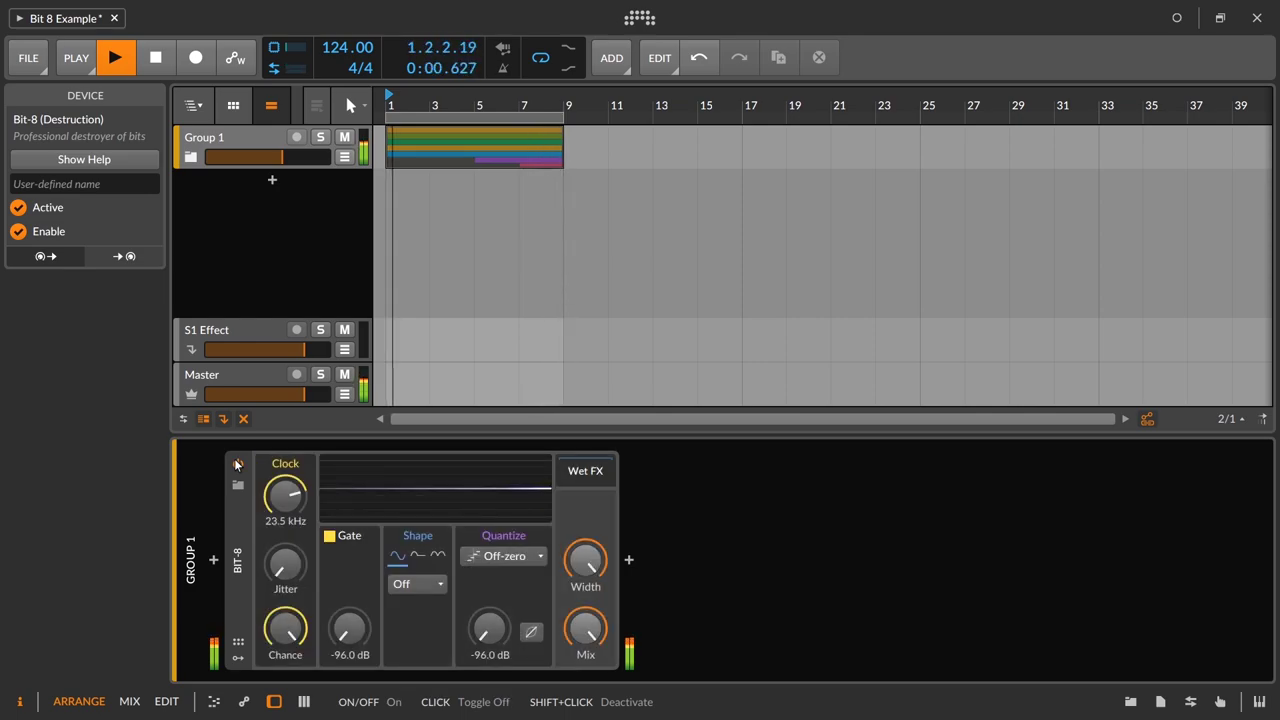
pyautogui.click(238, 464)
pyautogui.click(238, 464)
pyautogui.click(238, 464)
pyautogui.click(238, 464)
# - Reduce Bit-8's clock frequency to 20.7 kHz, compare the device bypassed and enabled, and stop playback
pyautogui.moveTo(285, 496)
pyautogui.mouseDown()
pyautogui.moveTo(285, 510)
pyautogui.moveTo(285, 484)
pyautogui.mouseUp()
pyautogui.click(238, 464)
pyautogui.click(238, 464)
pyautogui.click(238, 464)
pyautogui.click(238, 464)
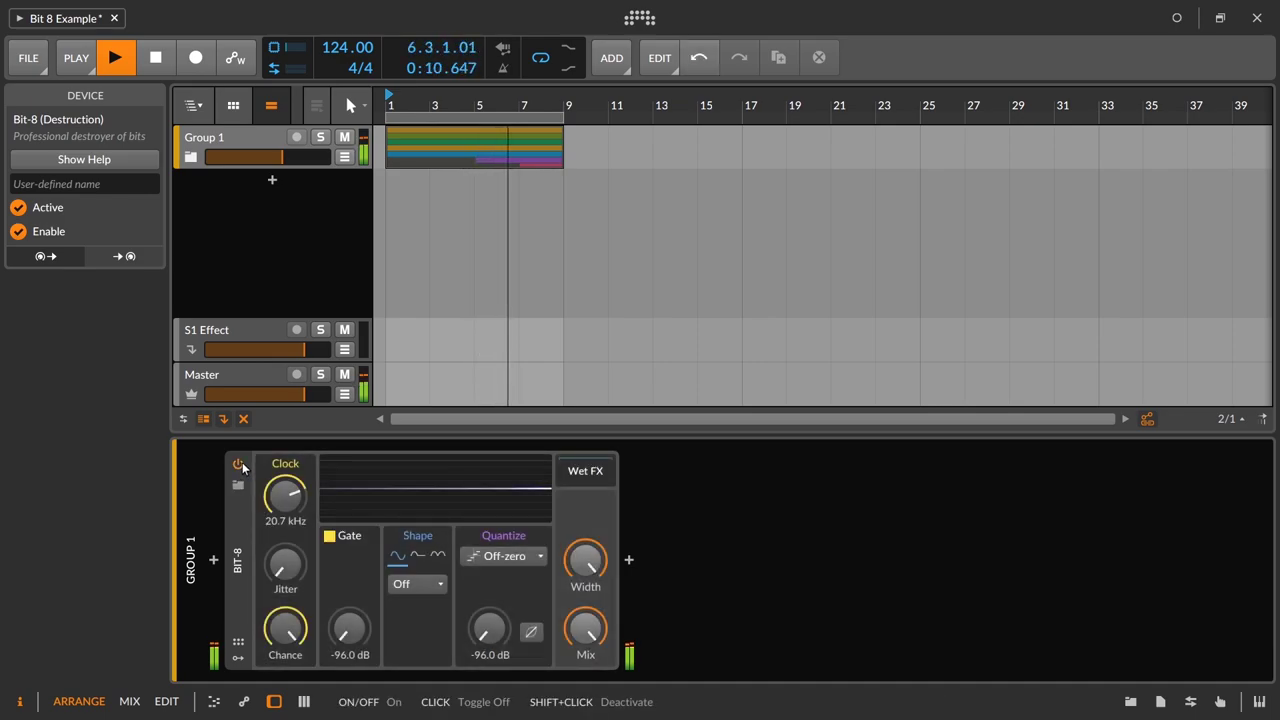
pyautogui.press('space')
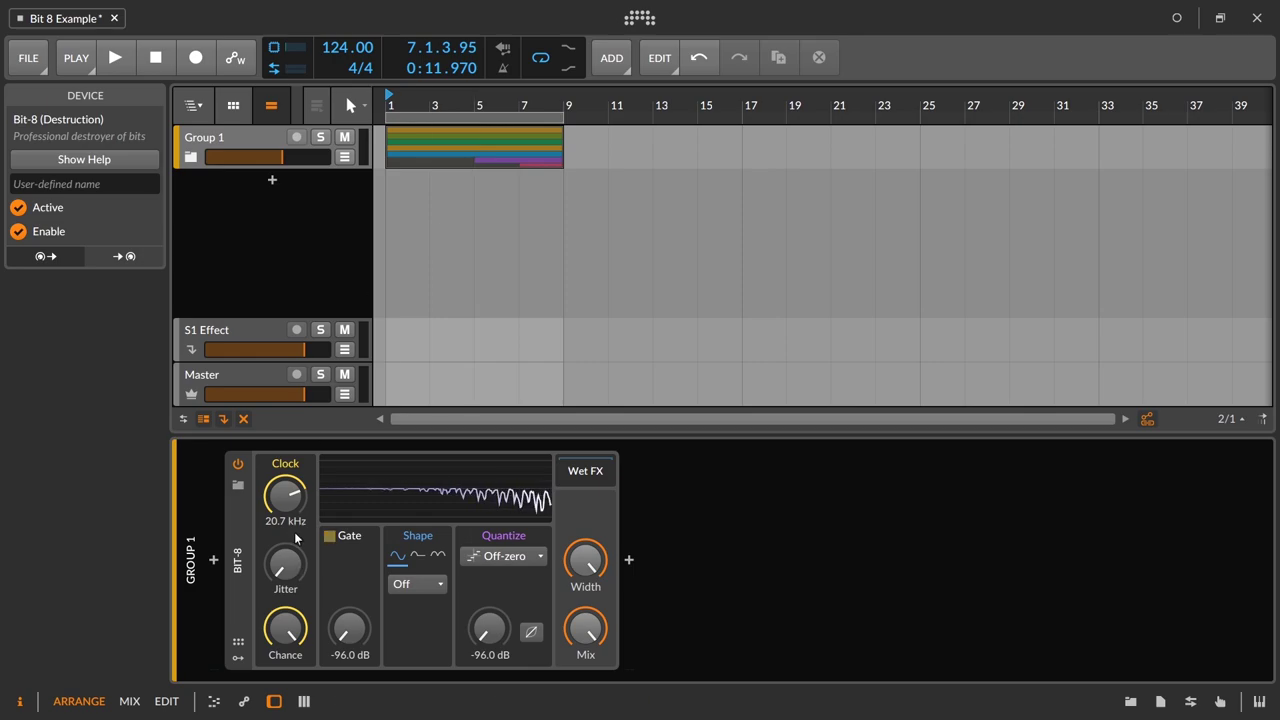
# - With playback stopped, try Bit-8 clock frequencies of 25.0 kHz, 48.4 kHz and 41.0 kHz
pyautogui.moveTo(285, 495)
pyautogui.mouseDown()
pyautogui.moveTo(285, 470)
pyautogui.moveTo(286, 509)
pyautogui.mouseUp()
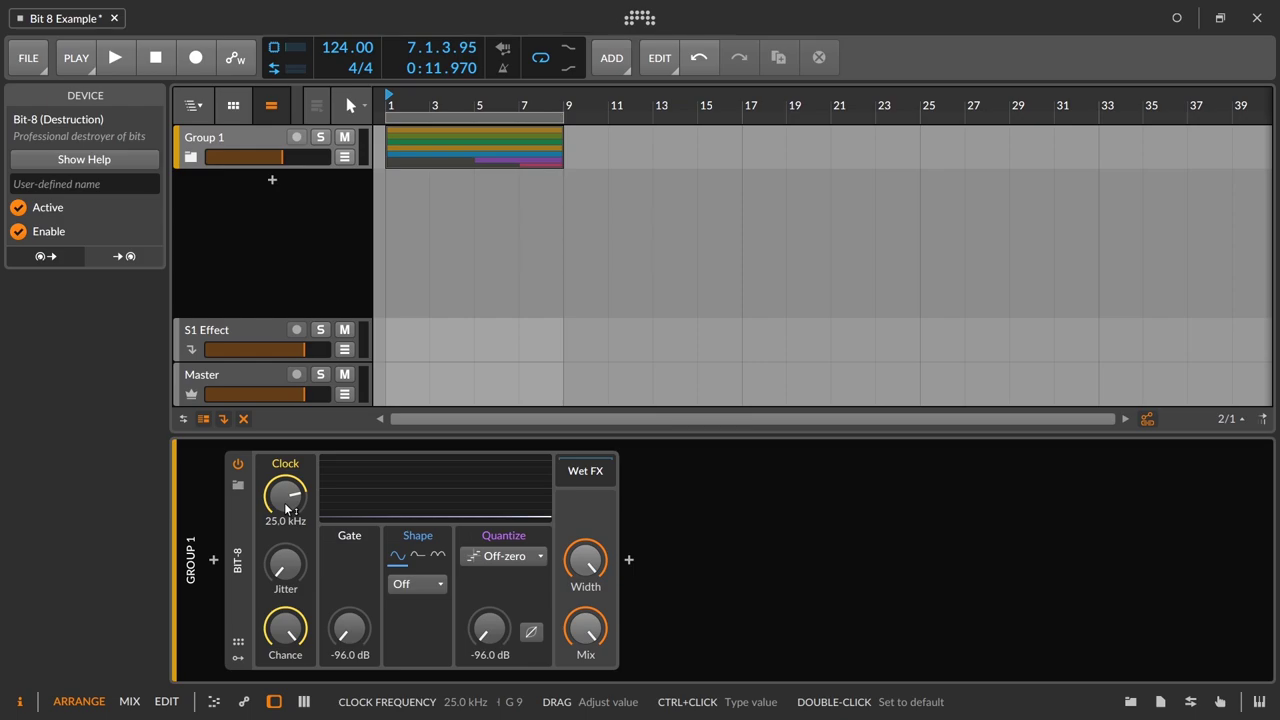
pyautogui.moveTo(293, 505); pyautogui.dragTo(293, 500)
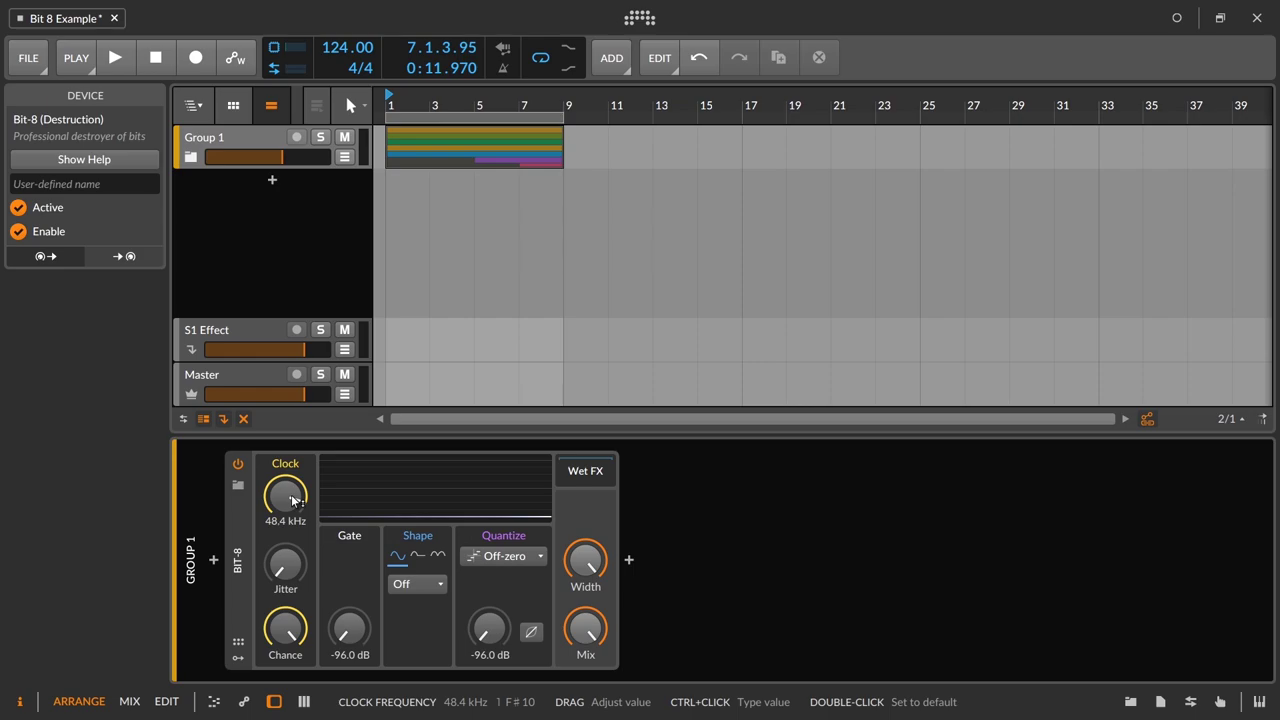
pyautogui.moveTo(292, 500); pyautogui.dragTo(292, 518)
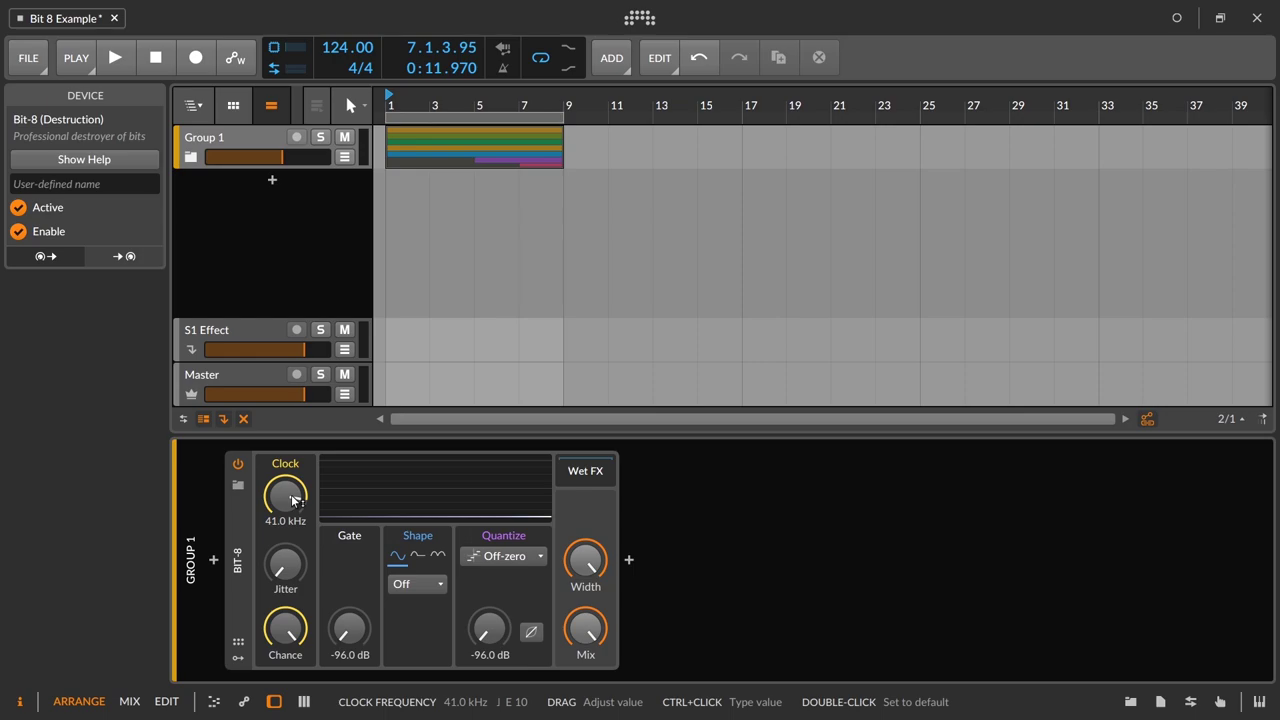
# - Play the loop while sweeping Bit-8's clock frequency down to 1.21 kHz and up to 11.1 kHz, and stop playback
pyautogui.press('space')
pyautogui.moveTo(292, 500); pyautogui.dragTo(292, 554)
pyautogui.moveTo(285, 493); pyautogui.dragTo(297, 500)
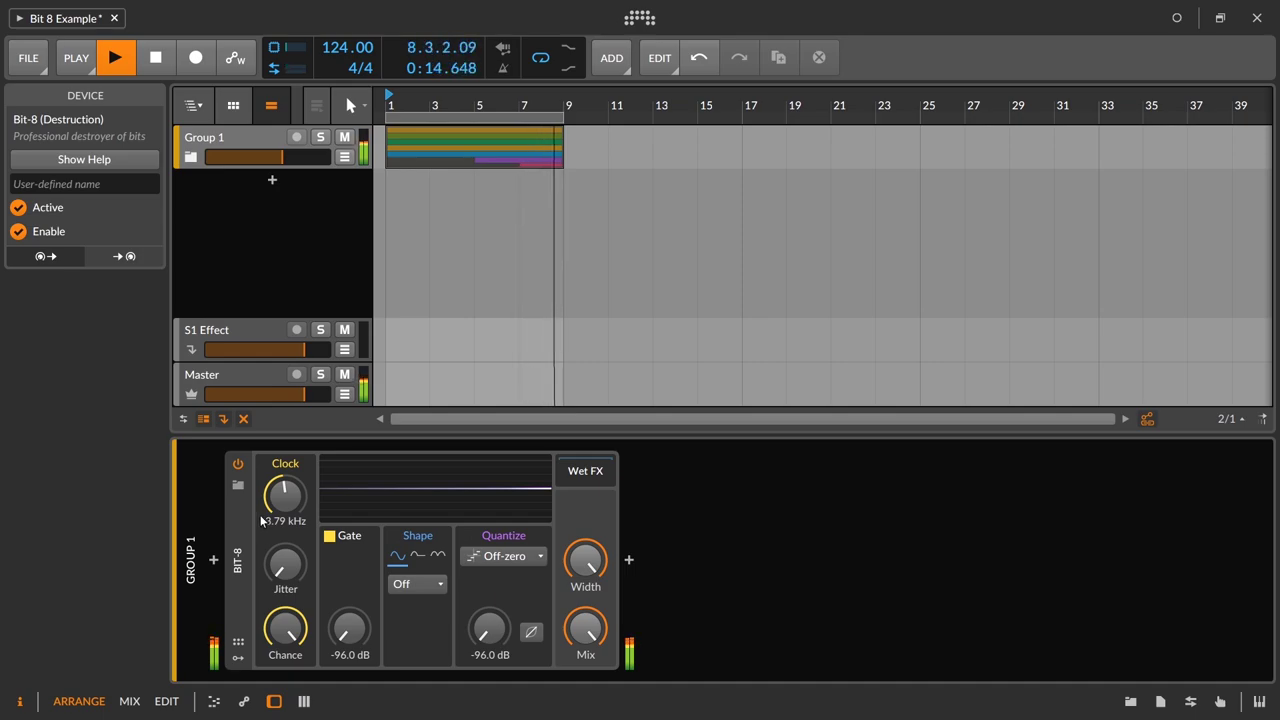
pyautogui.moveTo(284, 496); pyautogui.dragTo(284, 550)
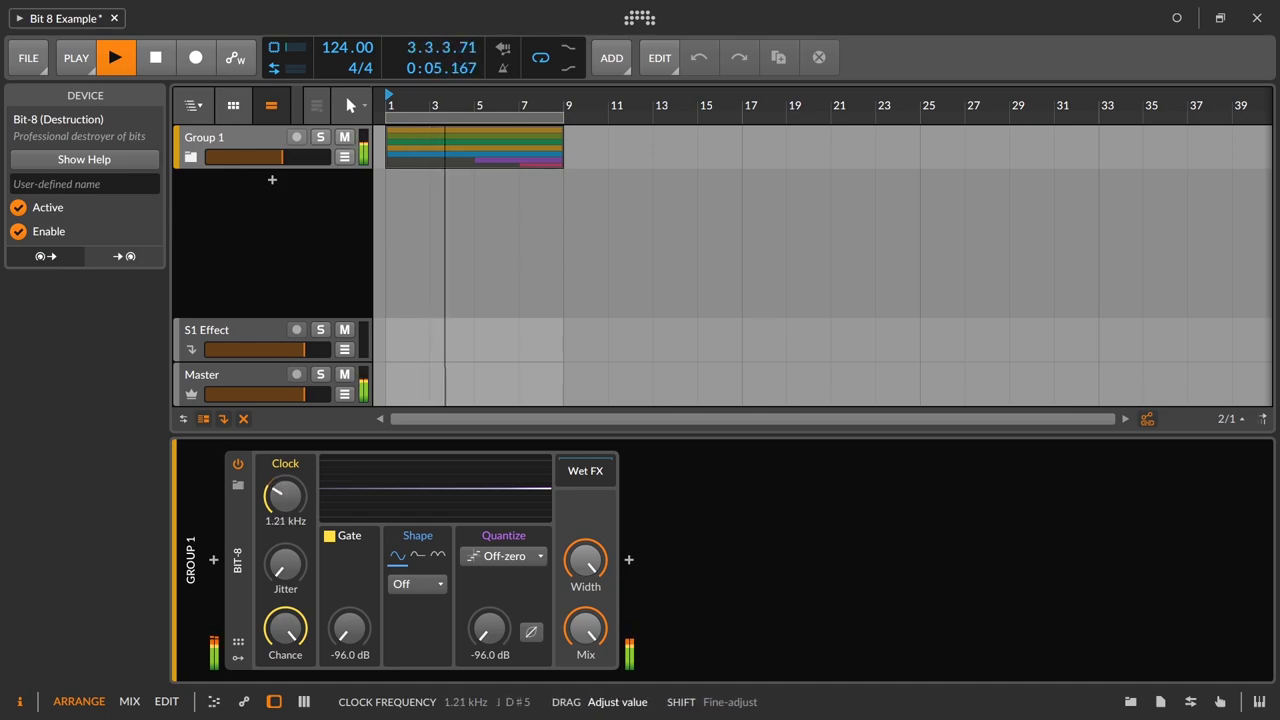
pyautogui.moveTo(284, 550); pyautogui.dragTo(281, 477)
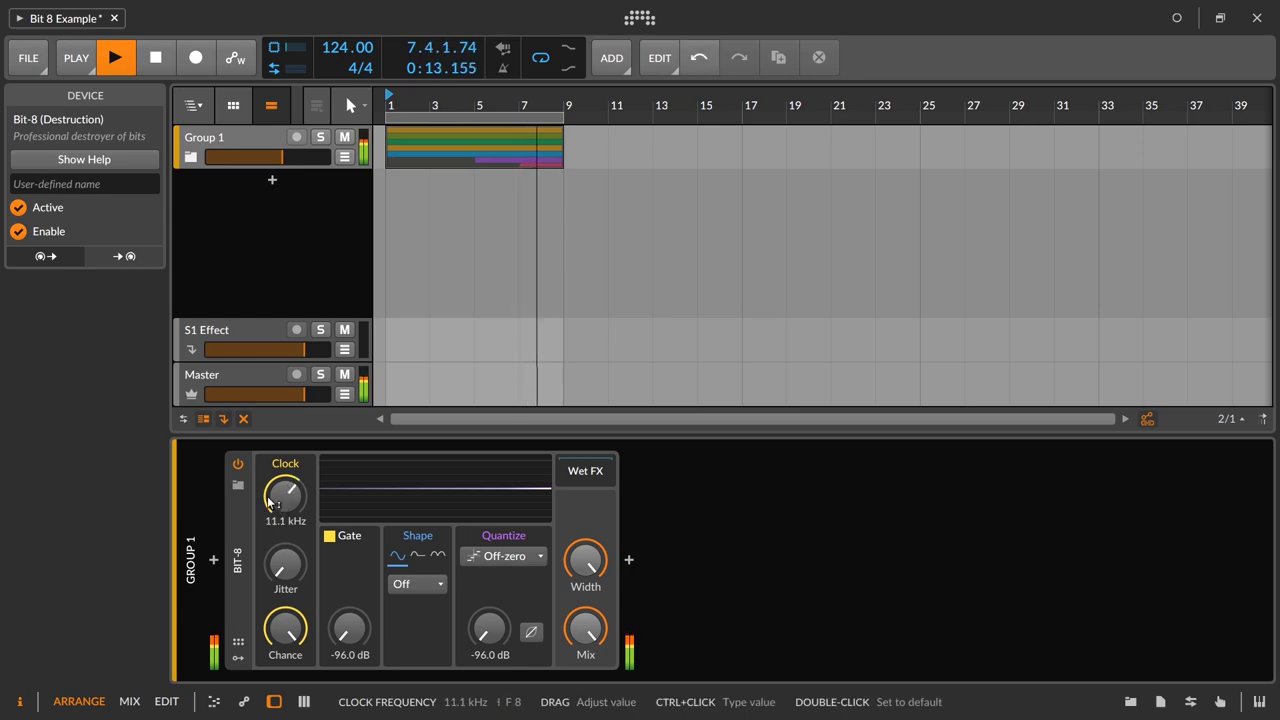
pyautogui.press('space')
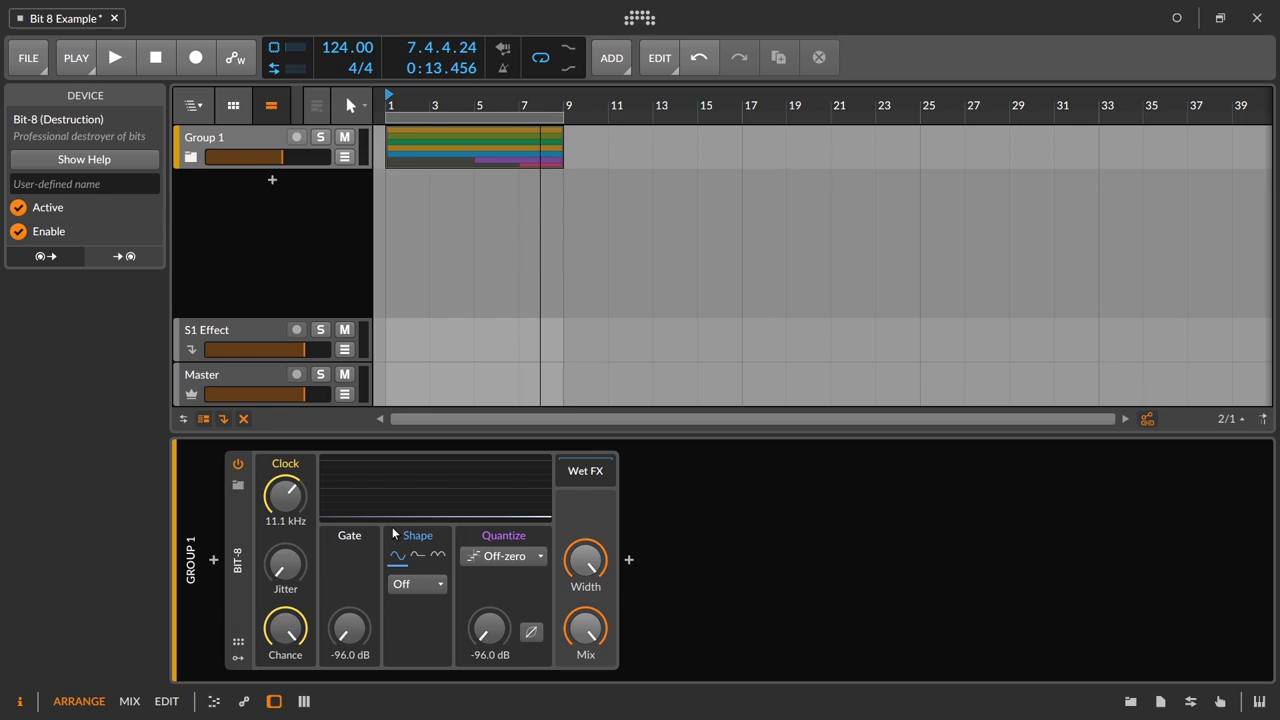
# - Select the Bit-8 device and review its help page for the clock jitter parameter, closing it when done
pyautogui.click(238, 518)
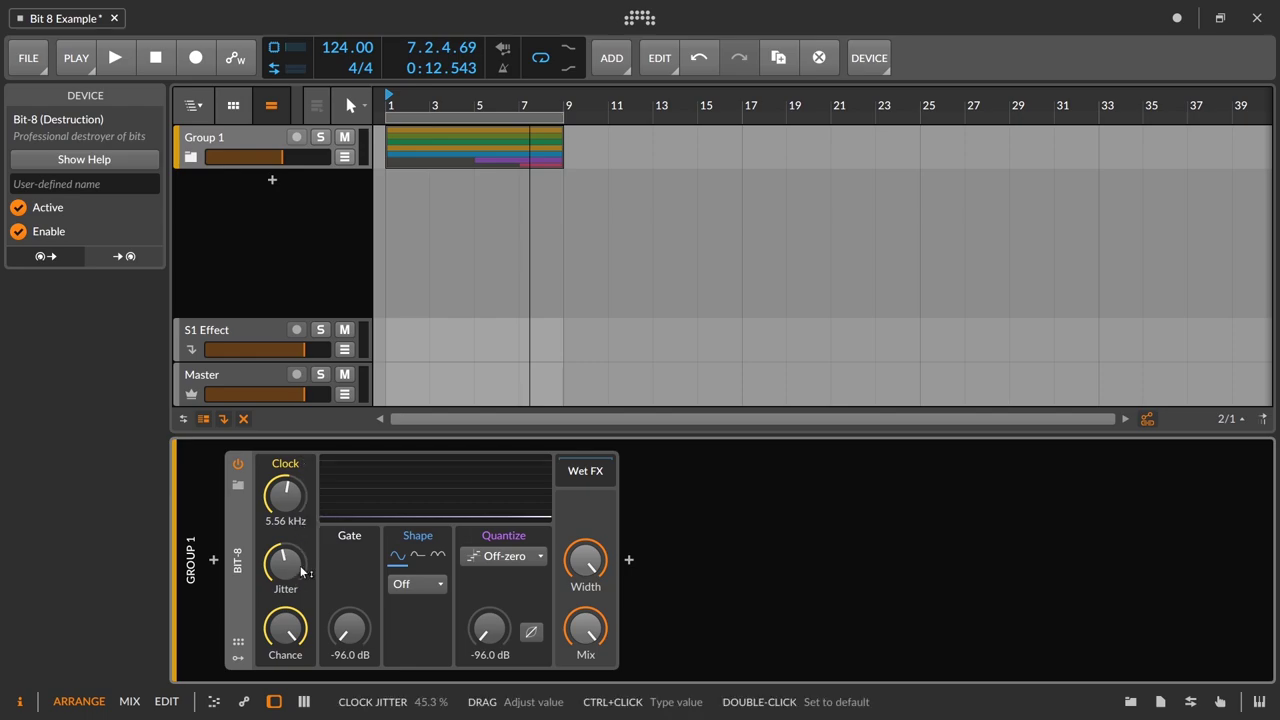
pyautogui.click(78, 160)
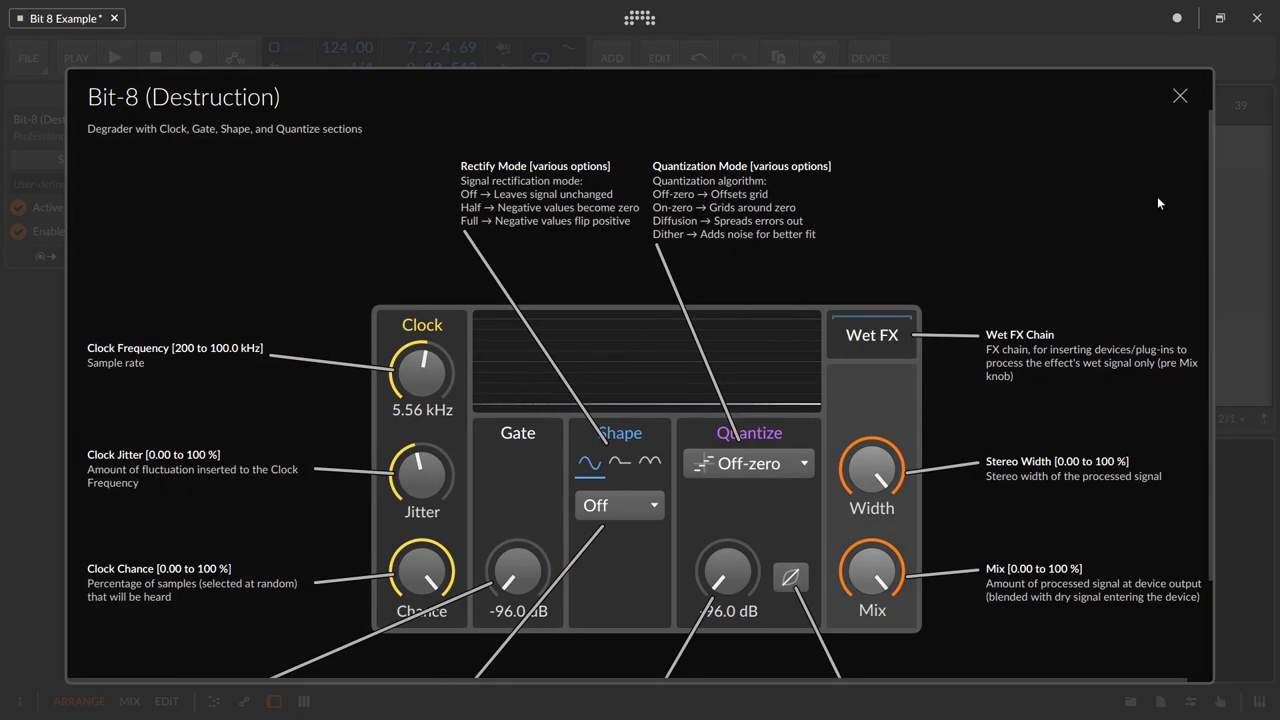
pyautogui.click(1181, 97)
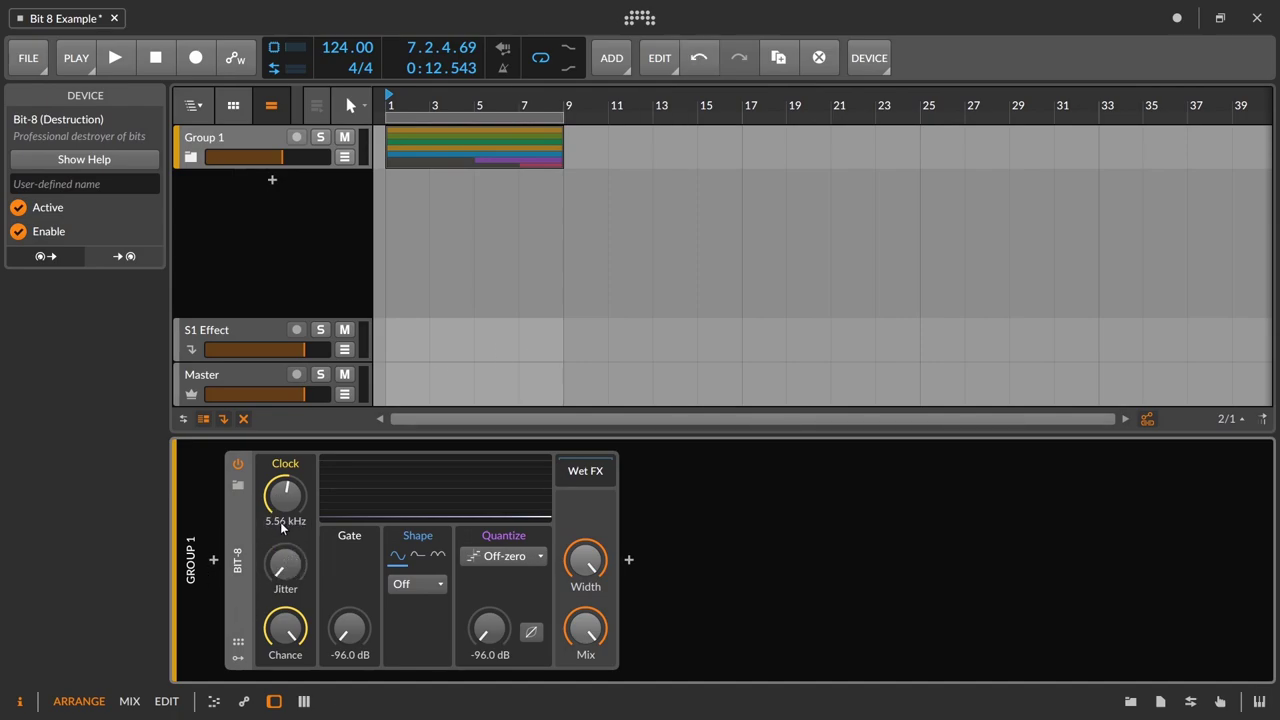
# - Try raising Bit-8's clock jitter, both stopped and during playback, return it to 0.00 %, and stop playback
pyautogui.moveTo(286, 545); pyautogui.dragTo(286, 532)
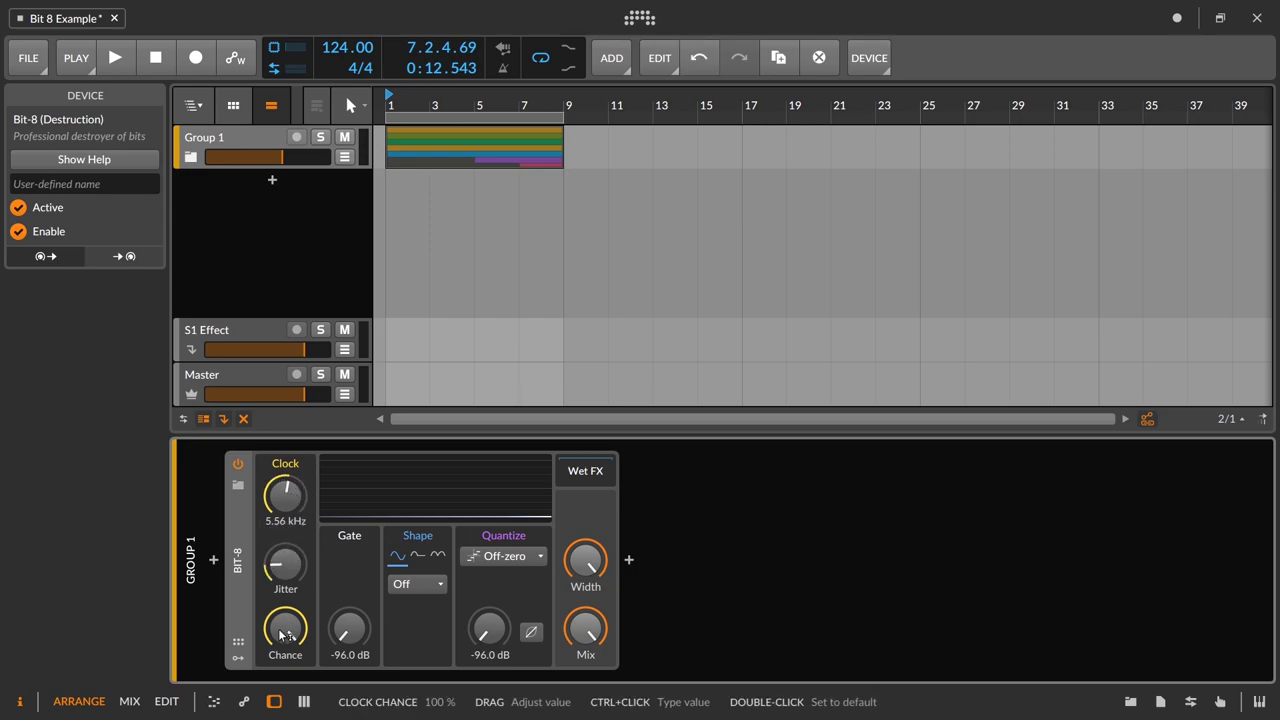
pyautogui.hotkey('ctrl', 'z')
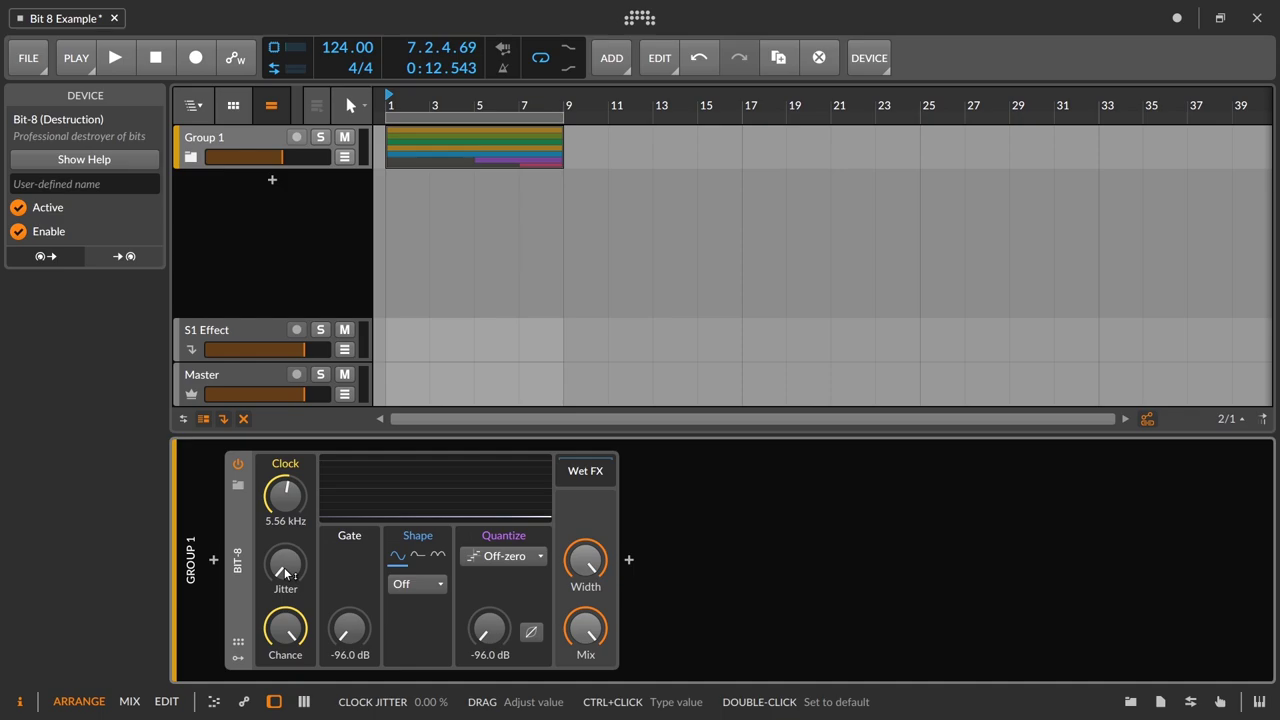
pyautogui.press('space')
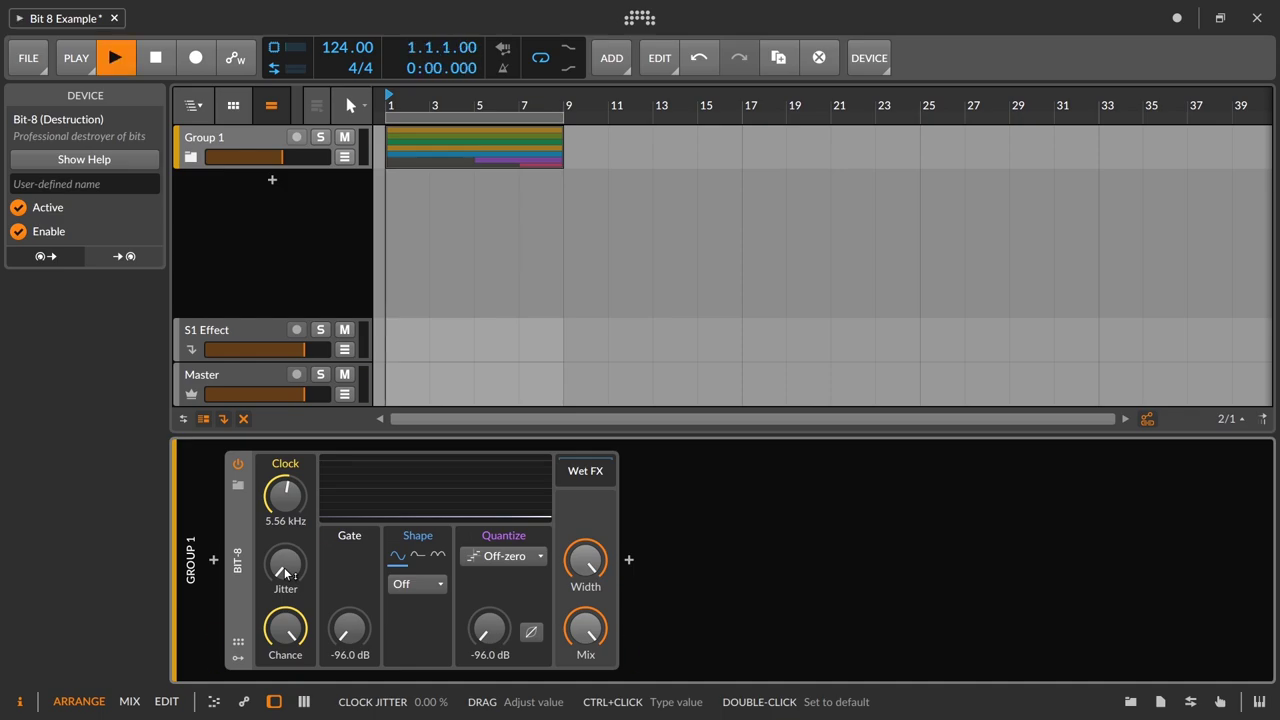
pyautogui.moveTo(286, 573); pyautogui.dragTo(286, 470)
pyautogui.click(329, 536)
pyautogui.click(329, 536)
pyautogui.moveTo(286, 563); pyautogui.dragTo(286, 660)
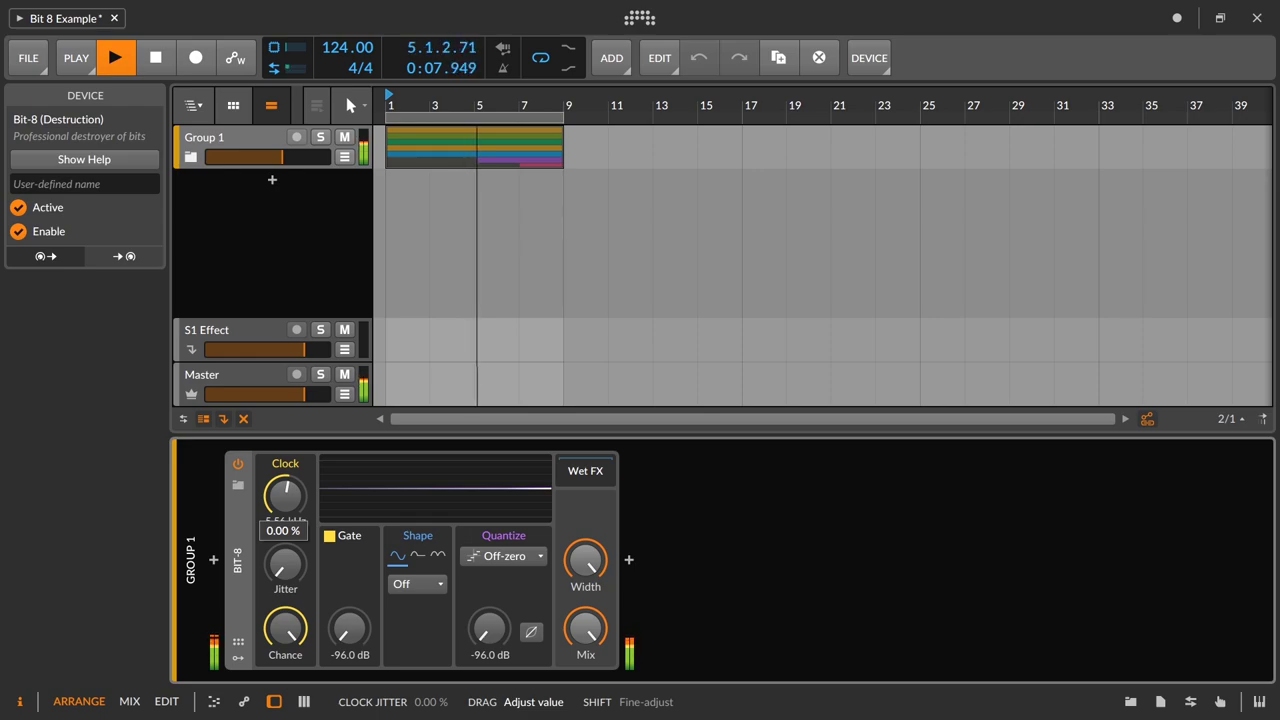
pyautogui.moveTo(286, 563)
pyautogui.mouseDown()
pyautogui.moveTo(286, 538)
pyautogui.moveTo(286, 575)
pyautogui.mouseUp()
pyautogui.press('space')
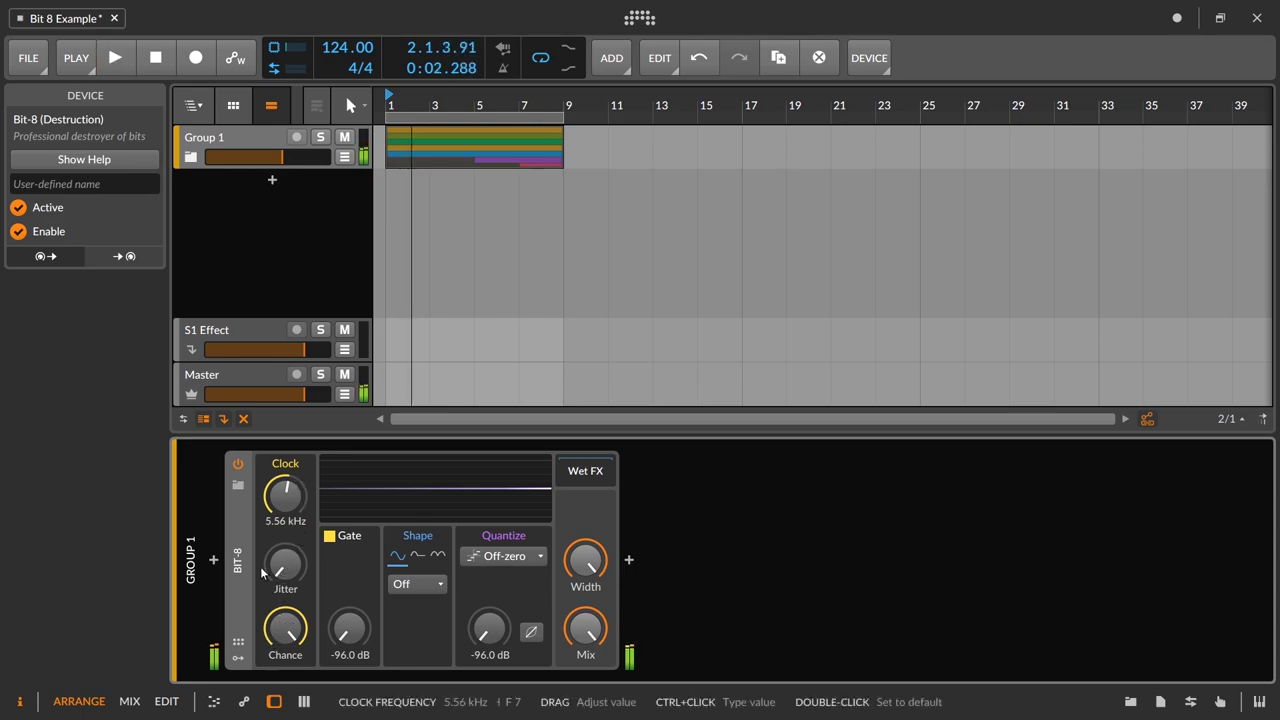
# - Show Bit-8's modulator slots and add a Random modulator to the first one
pyautogui.click(240, 659)
pyautogui.click(269, 486)
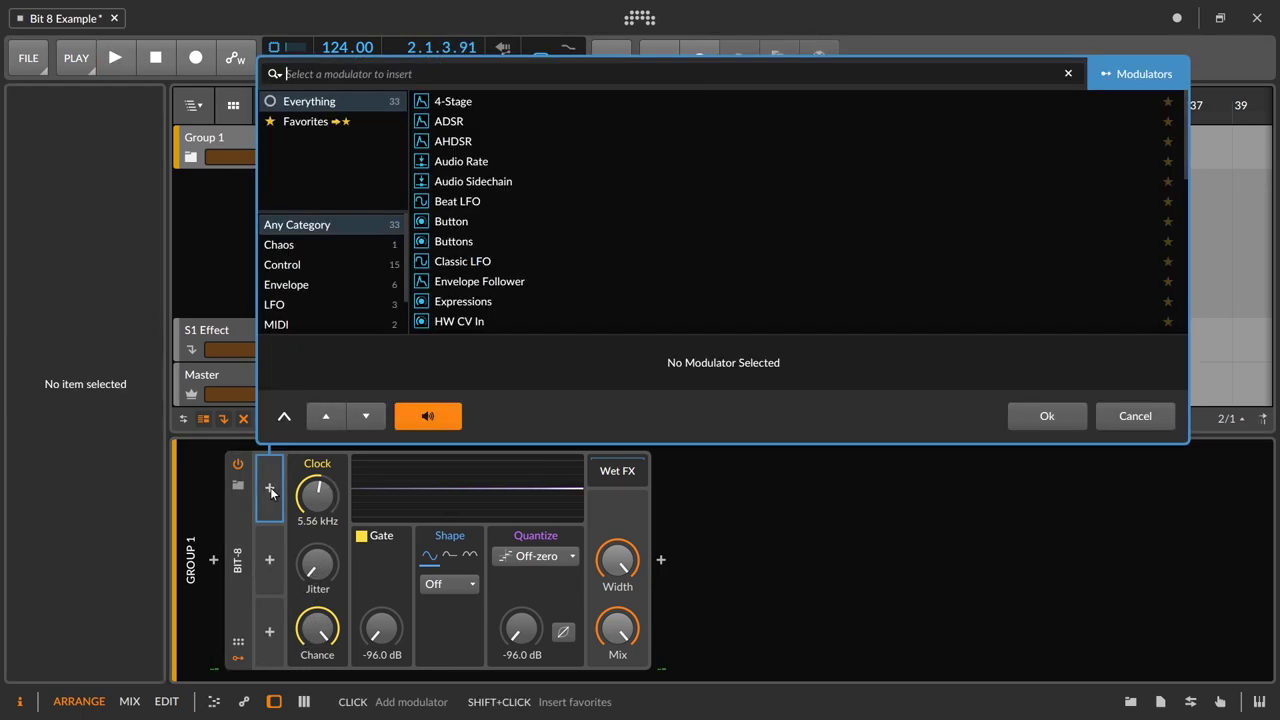
pyautogui.write('random')
pyautogui.press('Down')
pyautogui.press('Return')
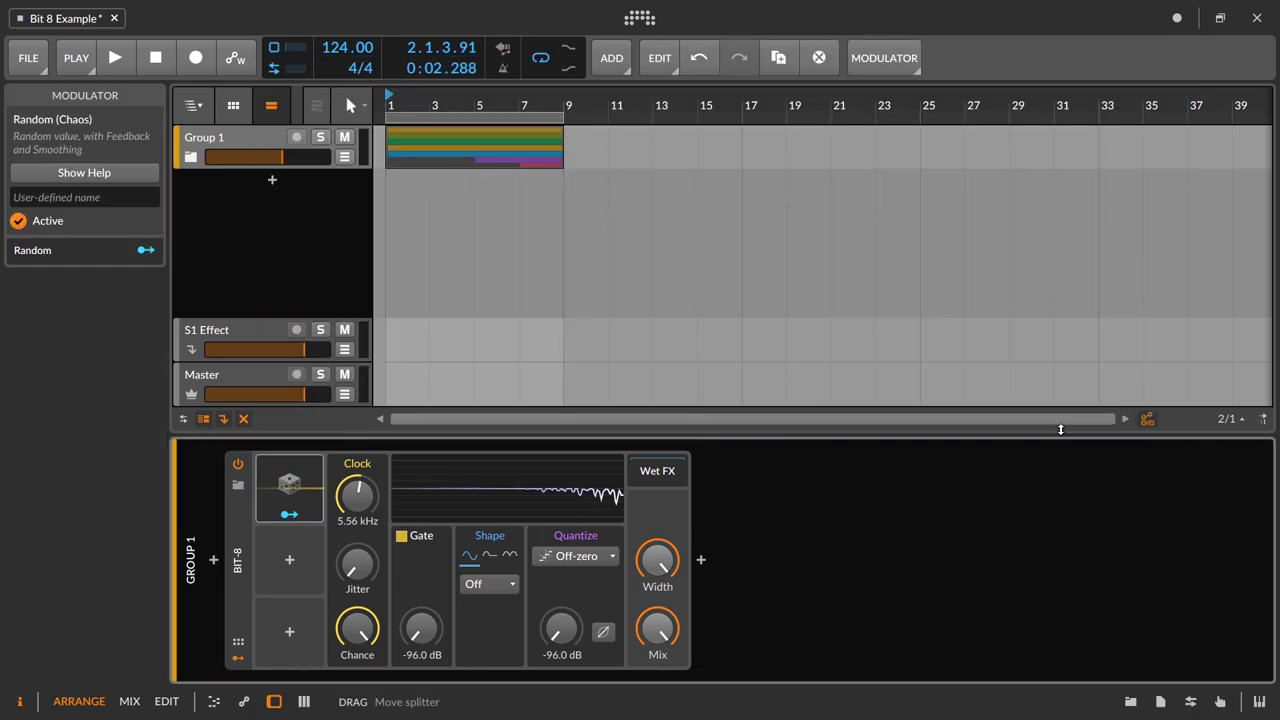
# - Show the Random modulator's settings, map it to Bit-8's clock frequency with an amount of 12.91, and start playback
pyautogui.click(297, 480)
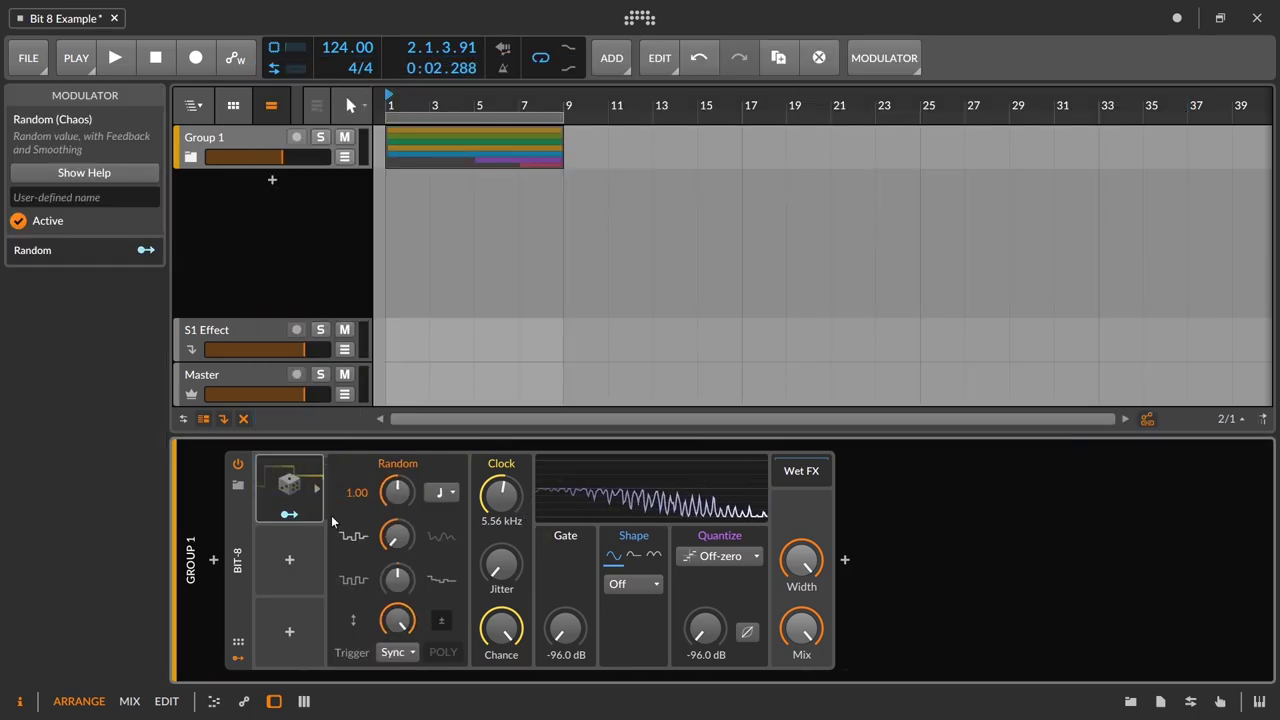
pyautogui.click(311, 520)
pyautogui.moveTo(502, 492); pyautogui.dragTo(502, 452)
pyautogui.click(312, 516)
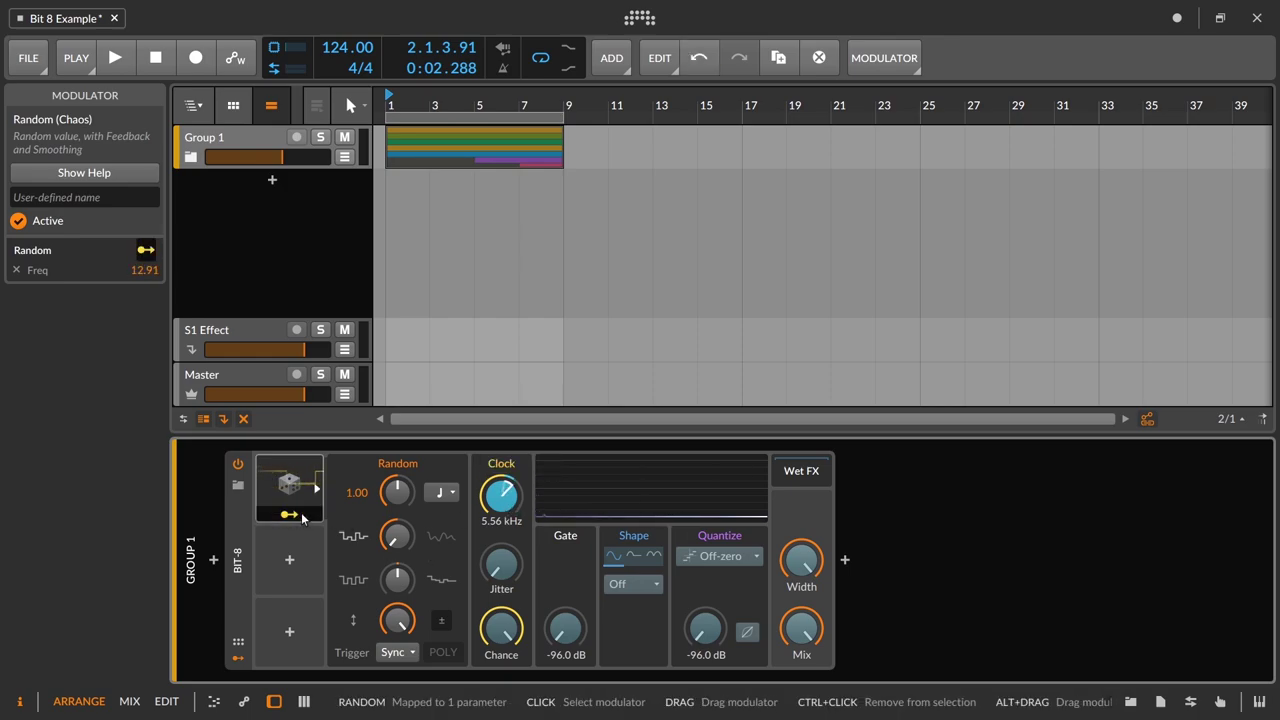
pyautogui.press('space')
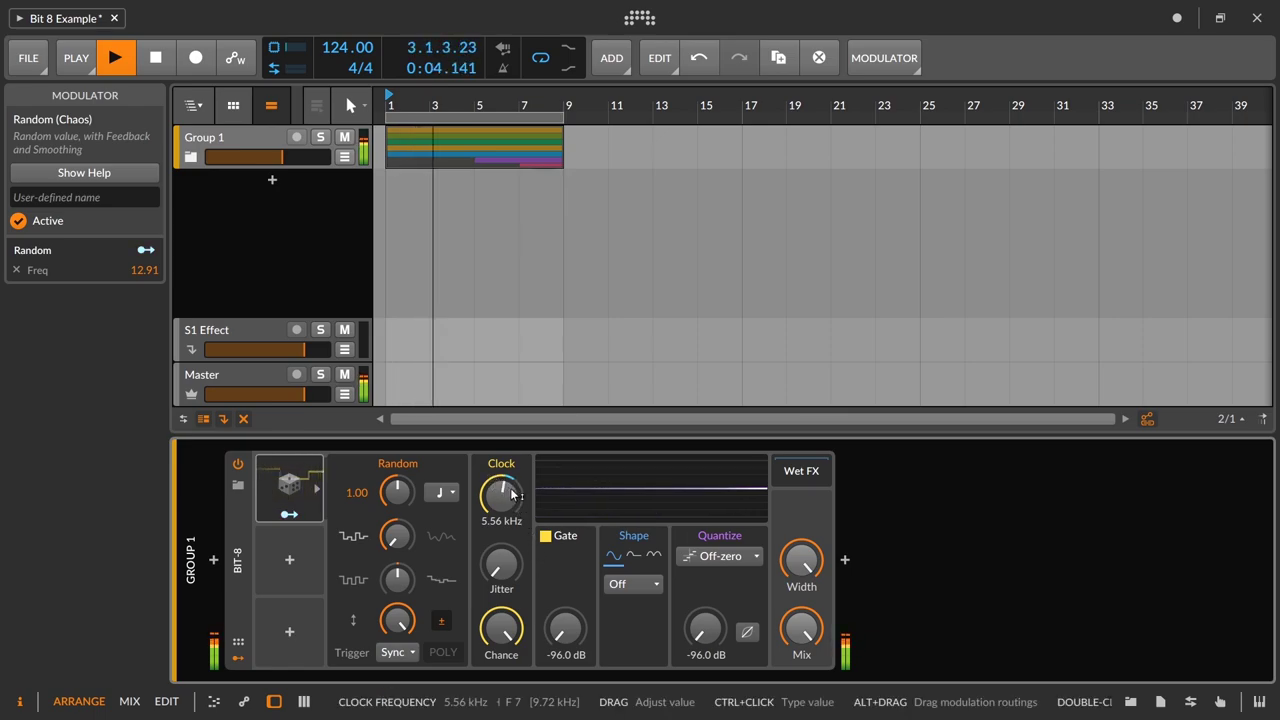
# - Adjust the Random modulator's smoothing, set its feedback to 58.0 %, and lower Bit-8's clock frequency to 4.52 kHz
pyautogui.moveTo(415, 548); pyautogui.dragTo(397, 490)
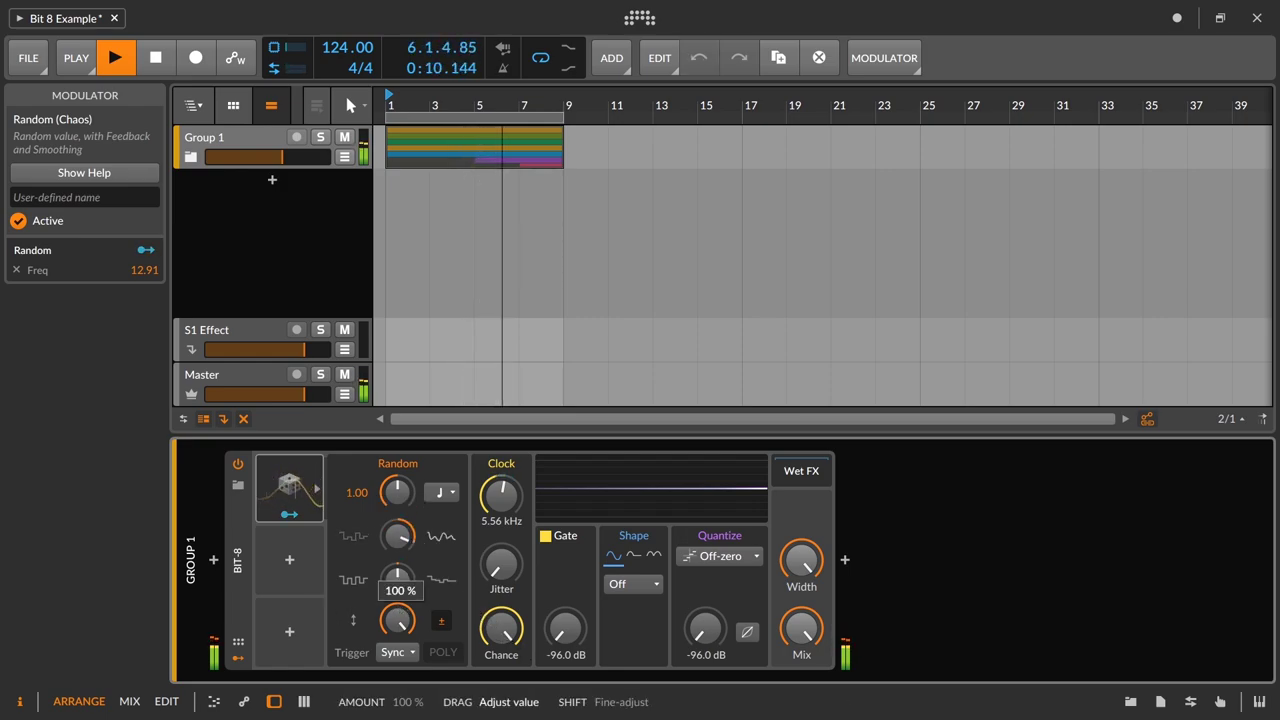
pyautogui.moveTo(397, 536); pyautogui.dragTo(397, 520)
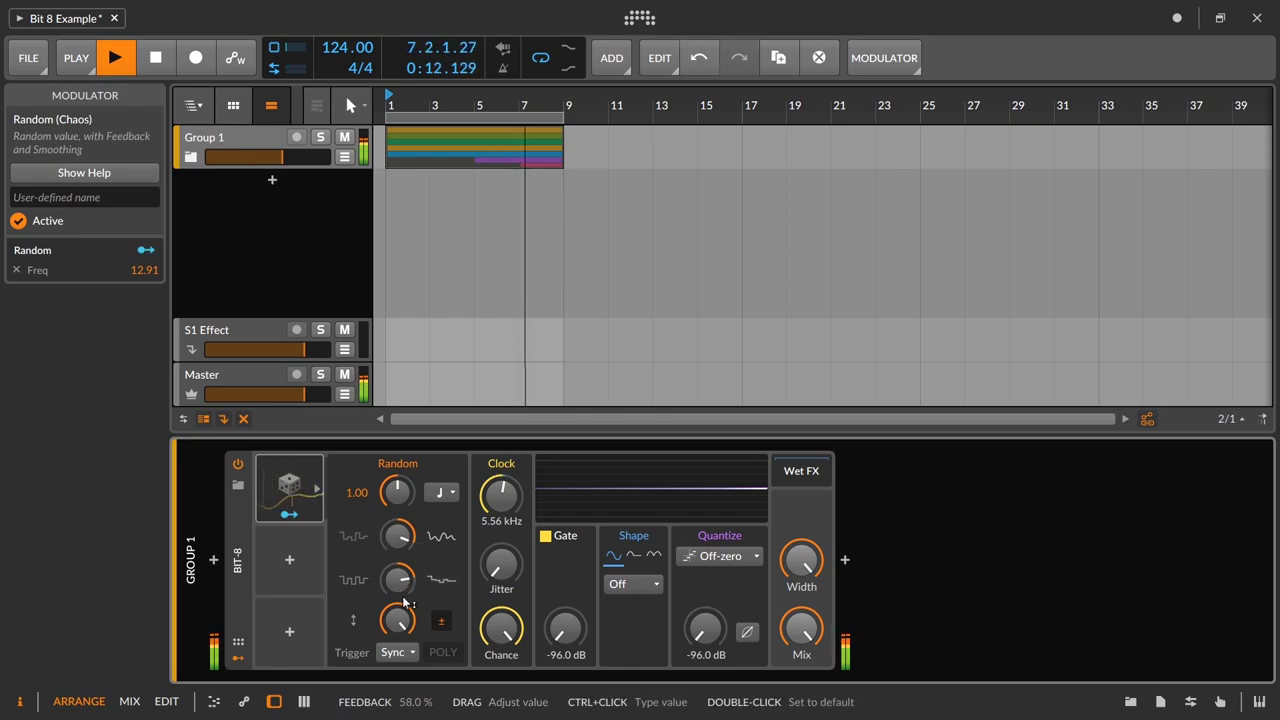
pyautogui.moveTo(487, 510); pyautogui.dragTo(487, 535)
pyautogui.moveTo(410, 577); pyautogui.dragTo(405, 540)
pyautogui.click(405, 540)
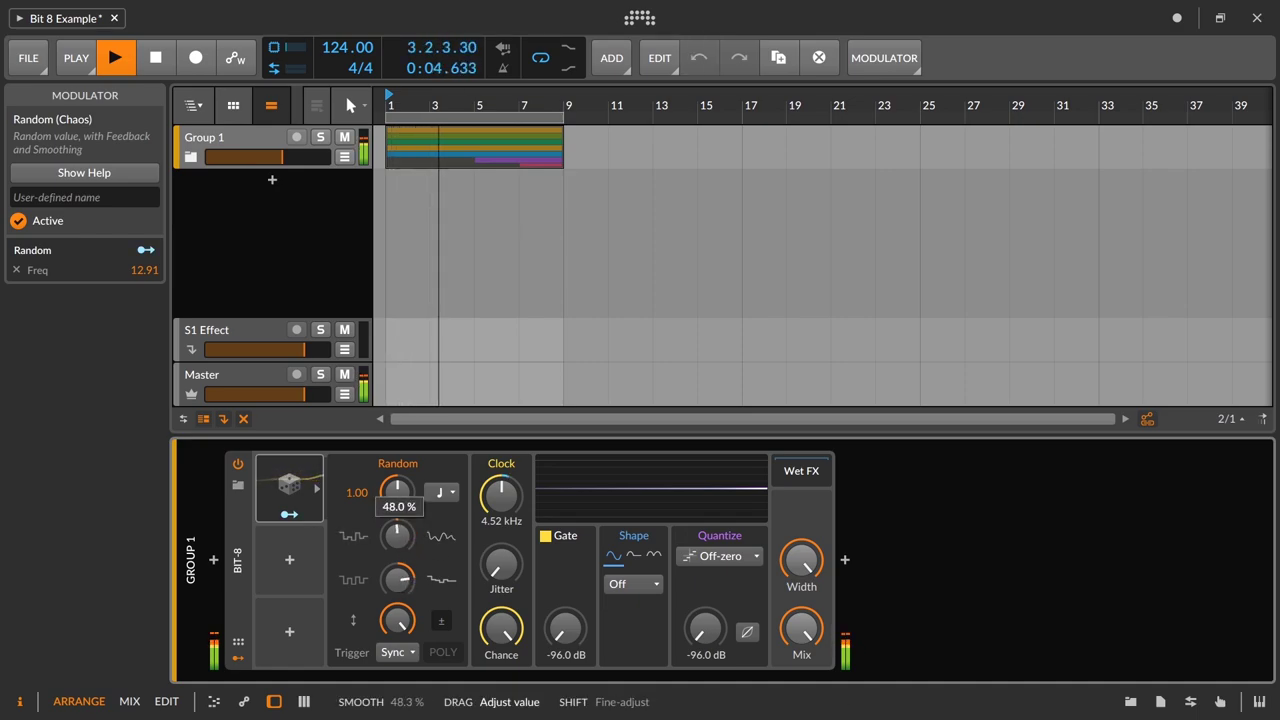
# - Slow the Random modulator's rate to 0.27 and switch its timebase to Hertz
pyautogui.moveTo(397, 491); pyautogui.dragTo(397, 532)
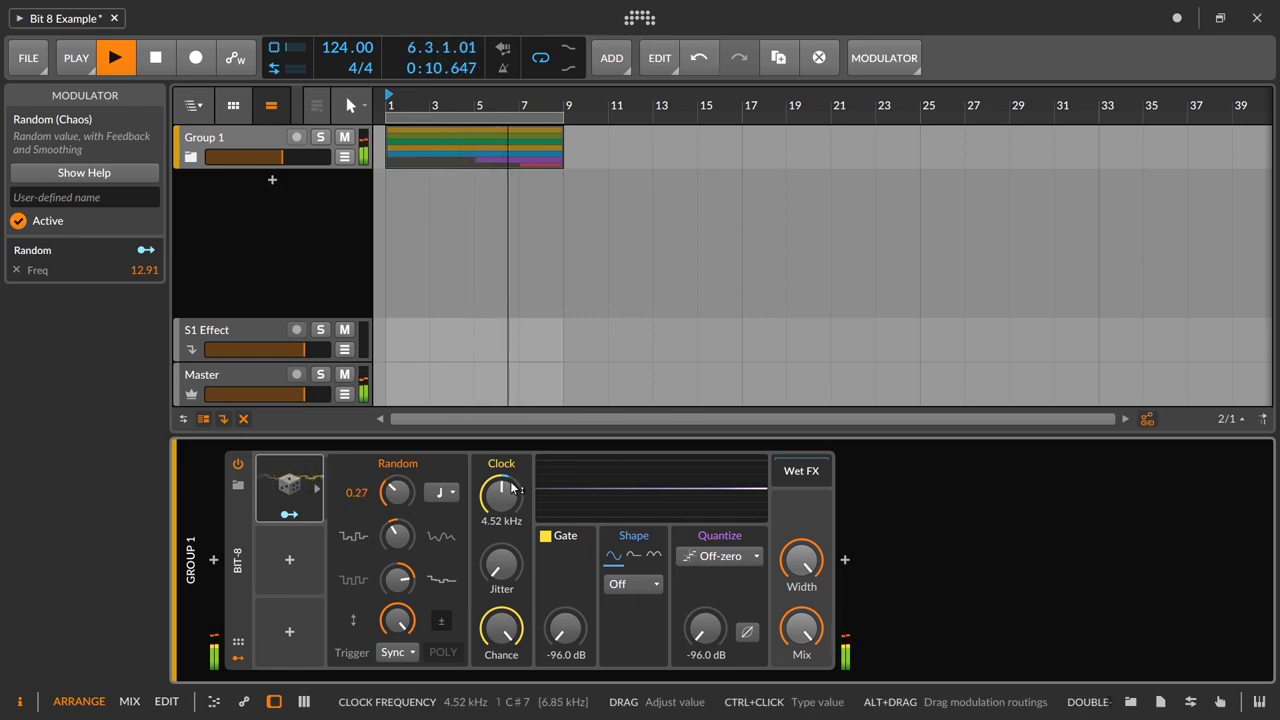
pyautogui.click(441, 492)
pyautogui.click(488, 101)
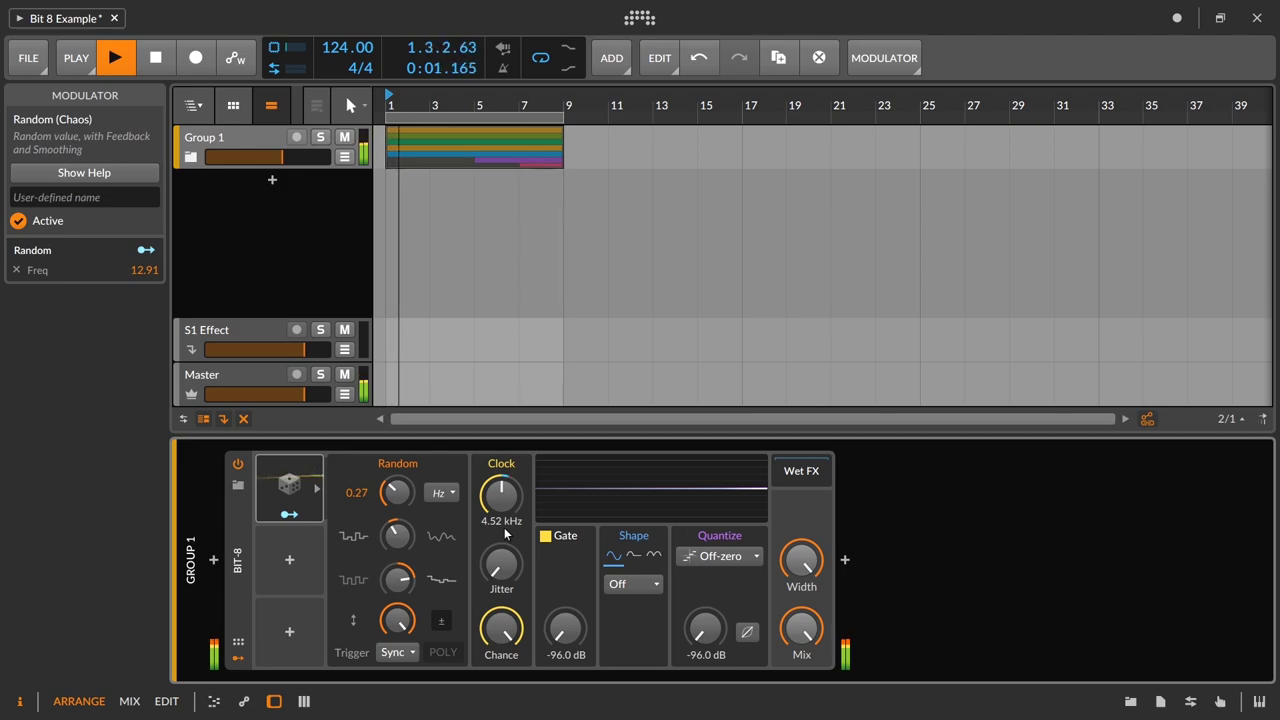
# - Switch the Random modulator's timebase to Kilohertz, raise its rate to 4.64 kHz, and reduce its smoothing
pyautogui.click(441, 492)
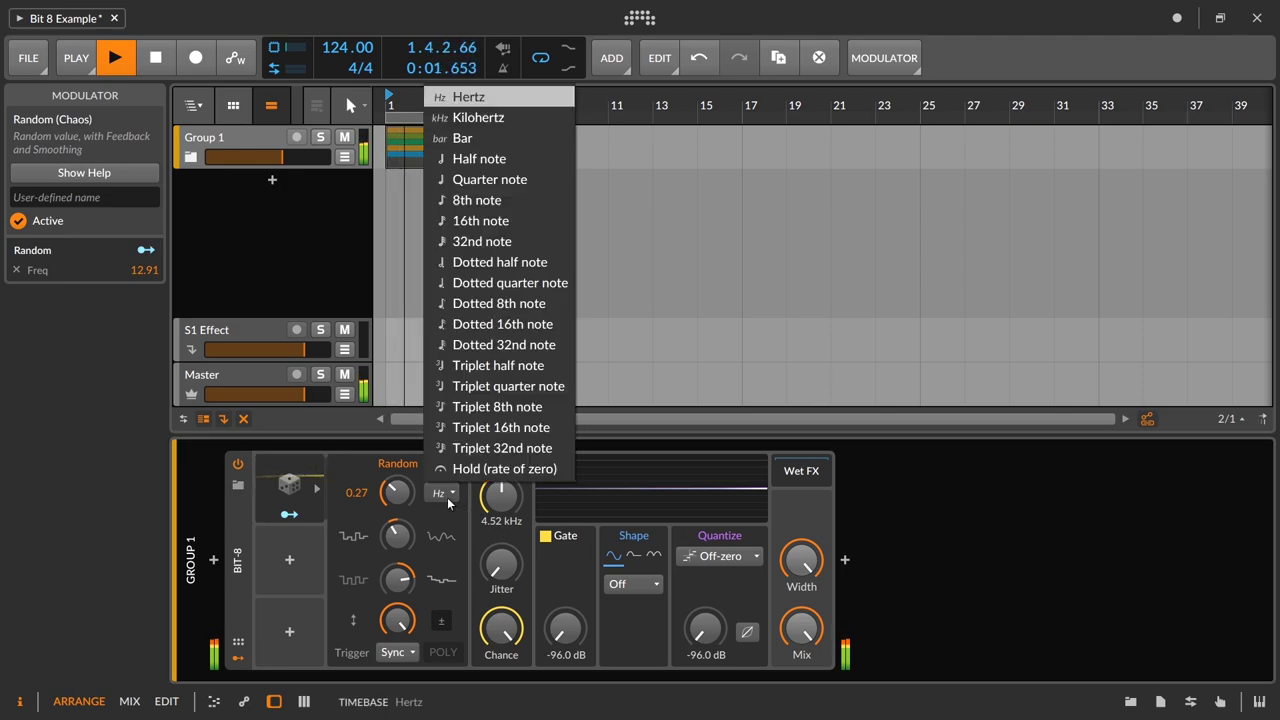
pyautogui.click(477, 119)
pyautogui.click(372, 511)
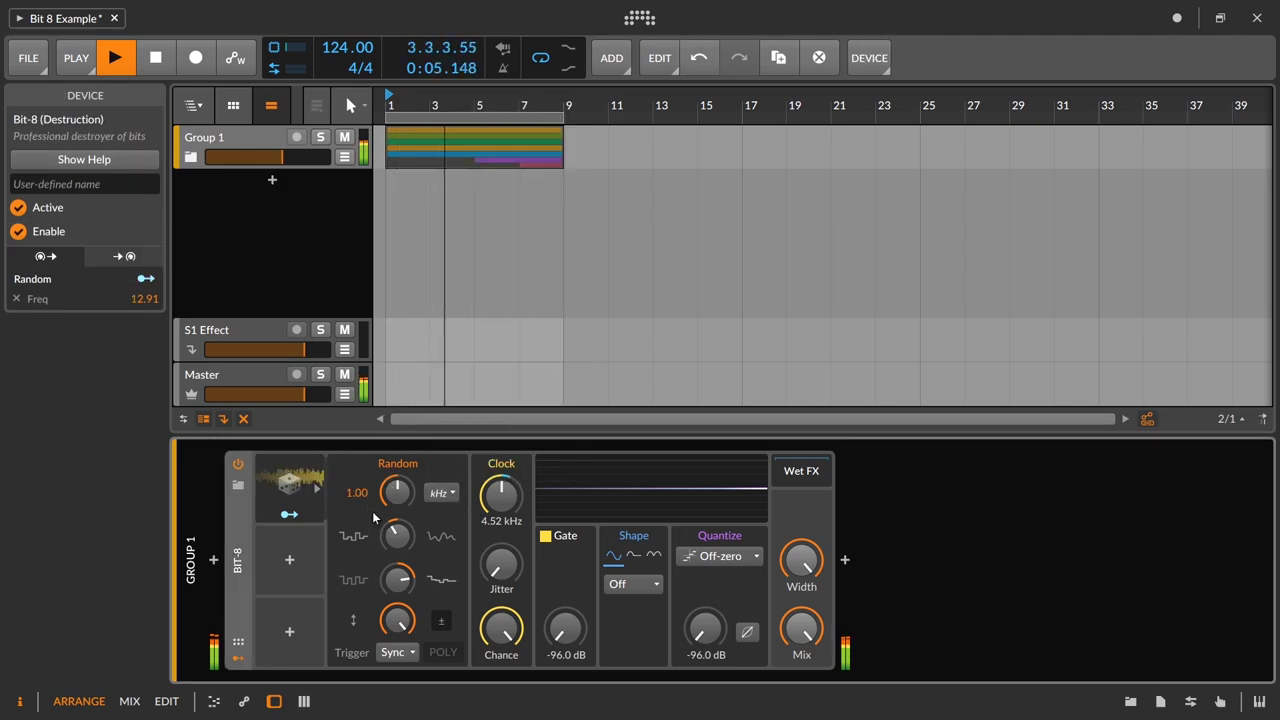
pyautogui.moveTo(360, 498); pyautogui.dragTo(360, 385)
pyautogui.moveTo(397, 536); pyautogui.dragTo(397, 568)
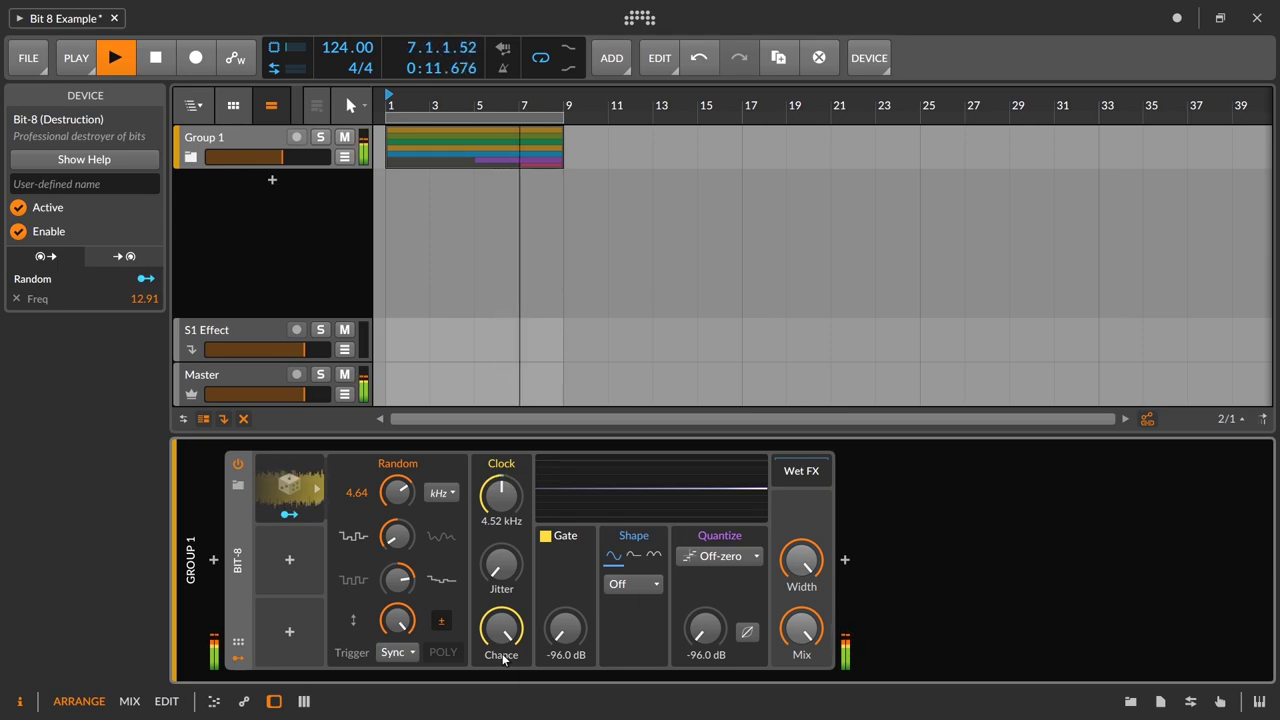
# - Stop playback and delete the Random modulator from Bit-8
pyautogui.press('space')
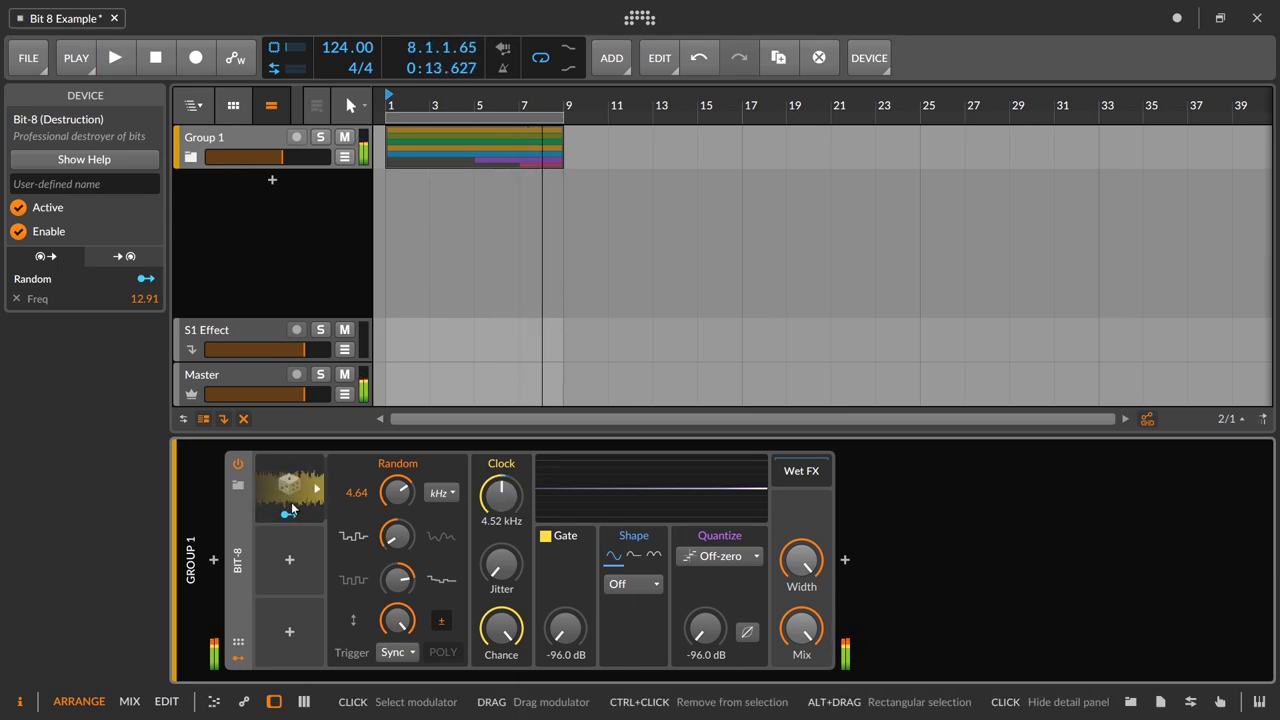
pyautogui.click(281, 483)
pyautogui.press('Delete')
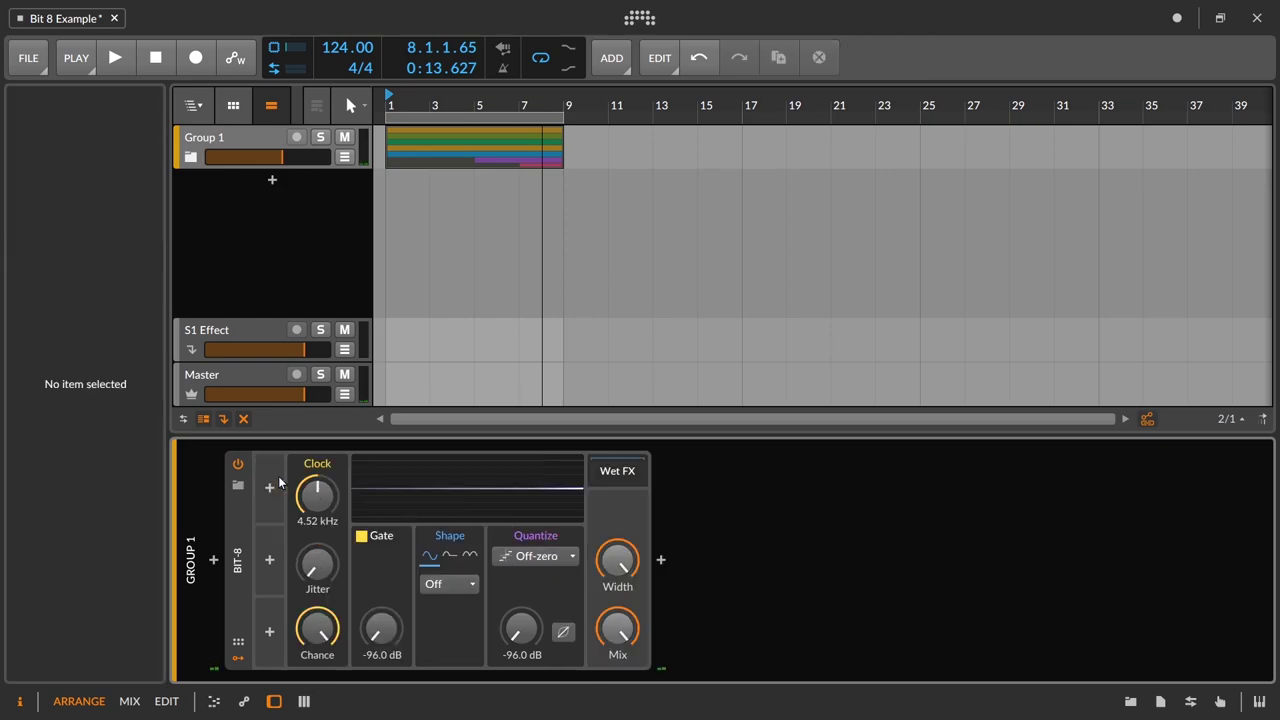
# - Play the loop briefly with Bit-8's jitter at 0.00 %, and read the clock parameter descriptions in the device help
pyautogui.press('space')
pyautogui.moveTo(322, 566)
pyautogui.mouseDown()
pyautogui.moveTo(322, 545)
pyautogui.moveTo(317, 658)
pyautogui.moveTo(318, 568)
pyautogui.mouseUp()
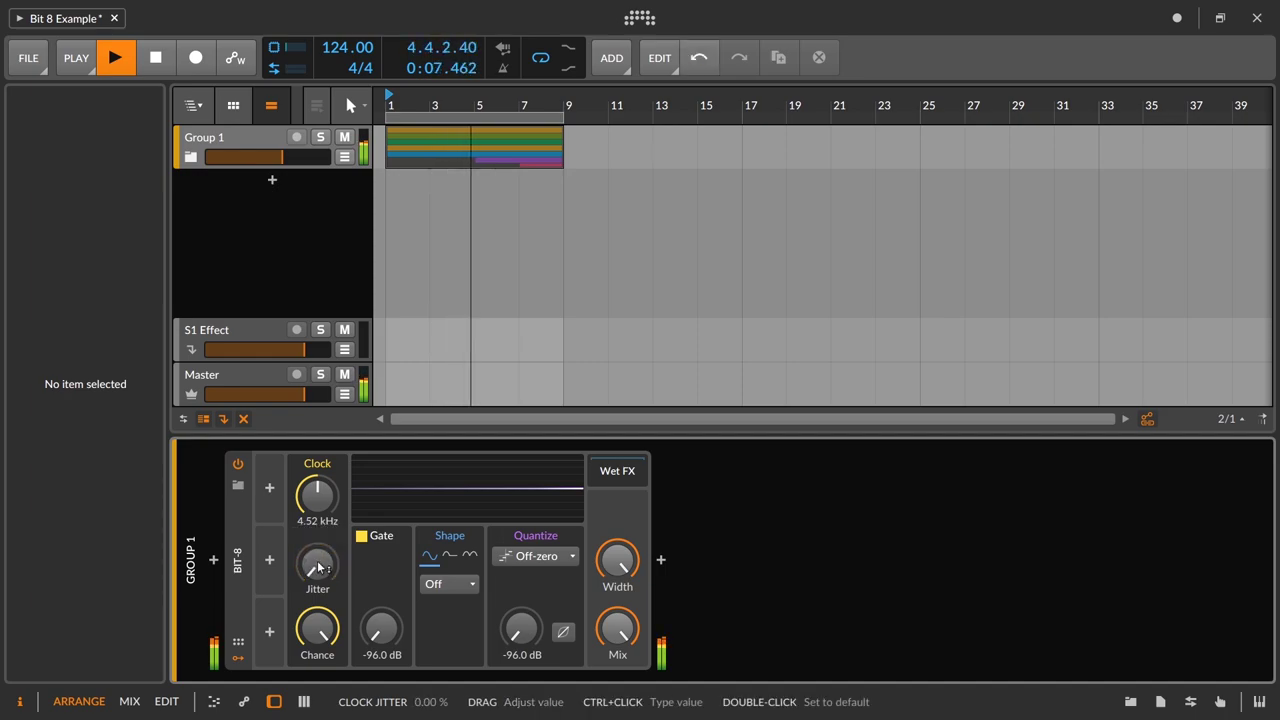
pyautogui.press('space')
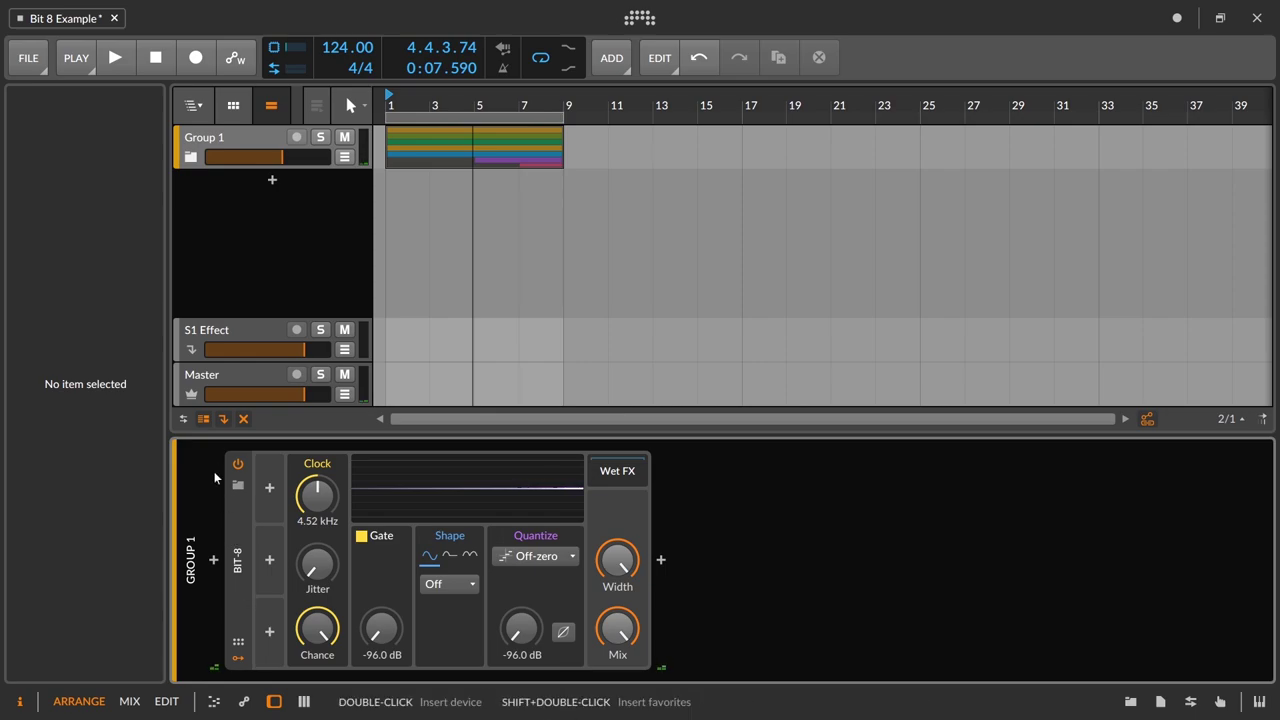
pyautogui.click(247, 530)
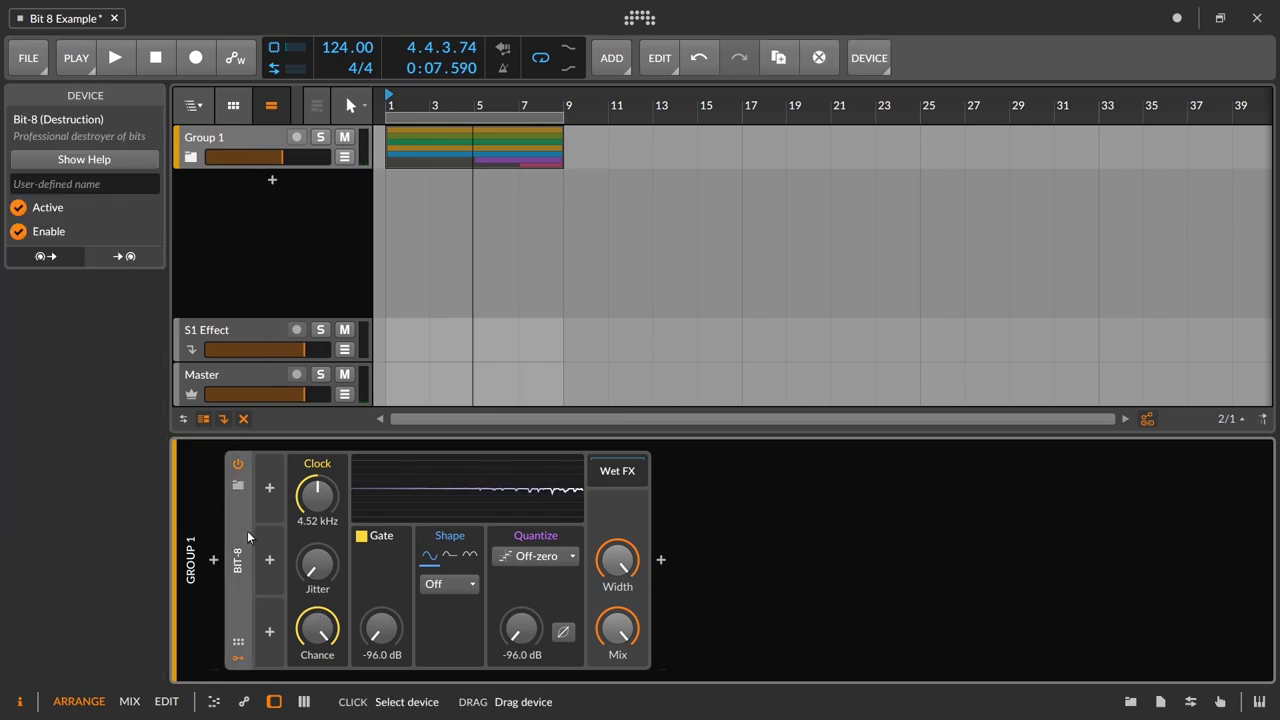
pyautogui.click(66, 162)
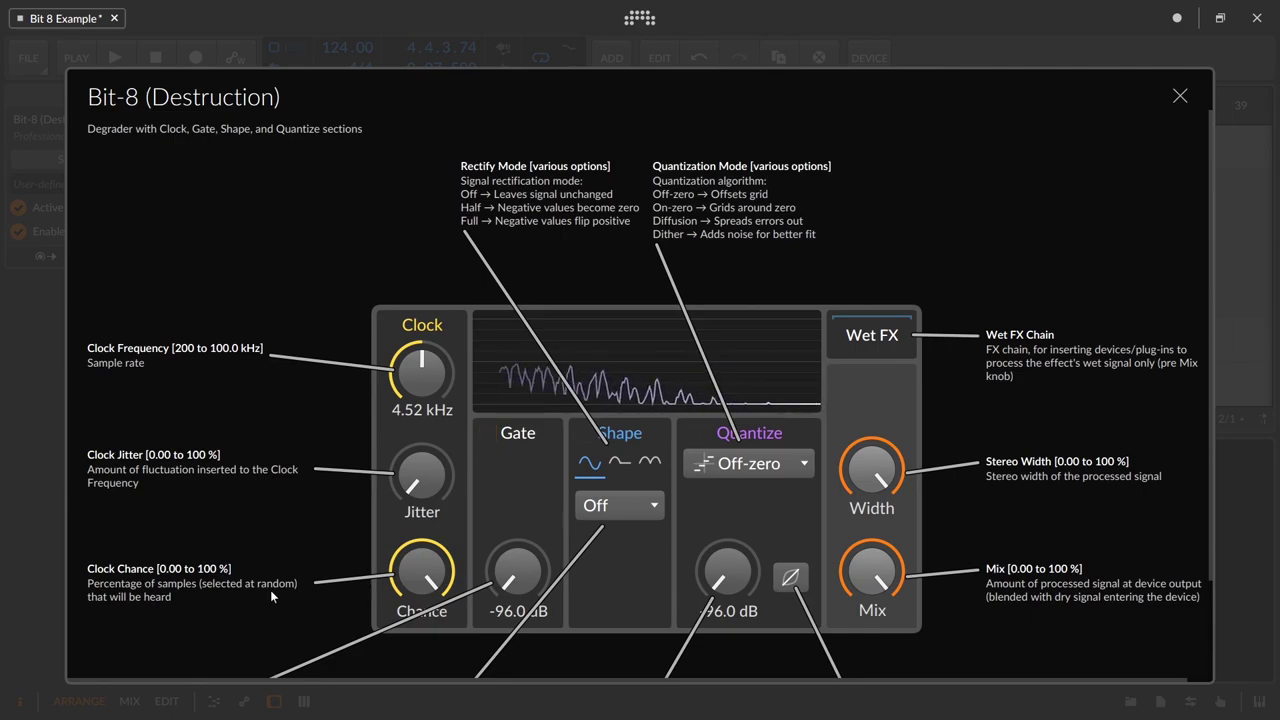
pyautogui.click(1179, 97)
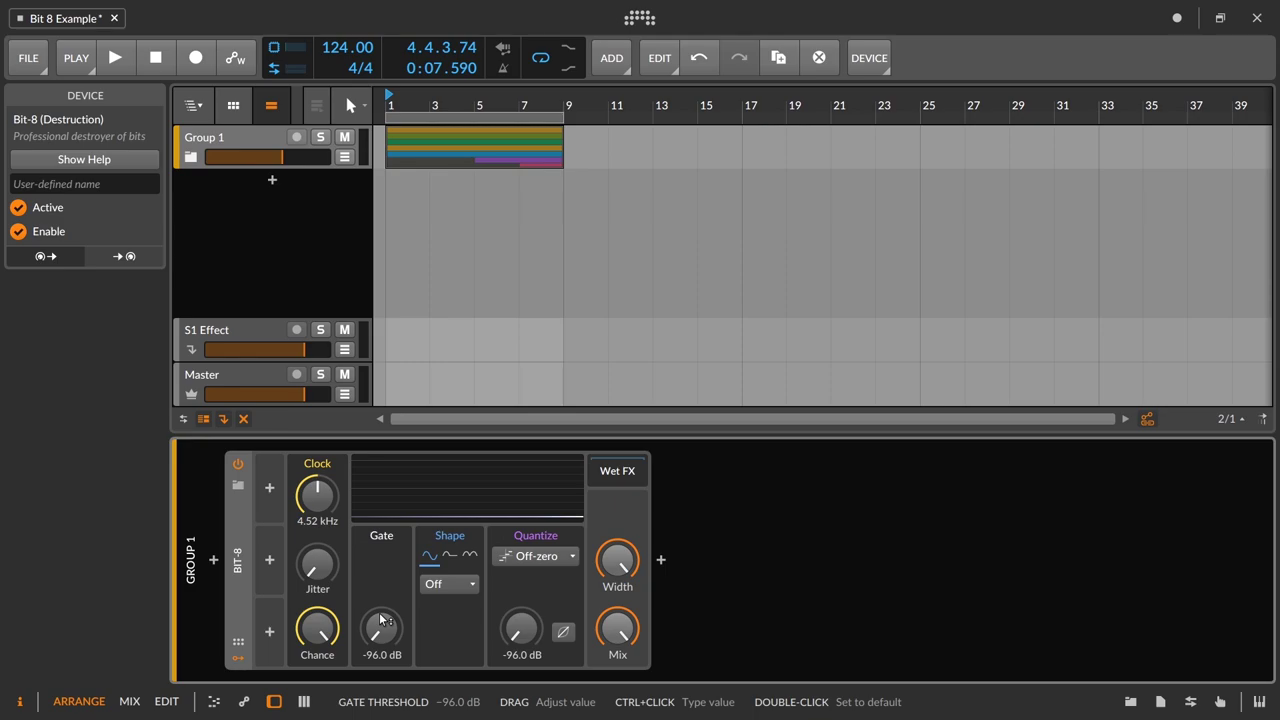
# - Play the loop and lower Bit-8's clock chance to about 62 %
pyautogui.press('space')
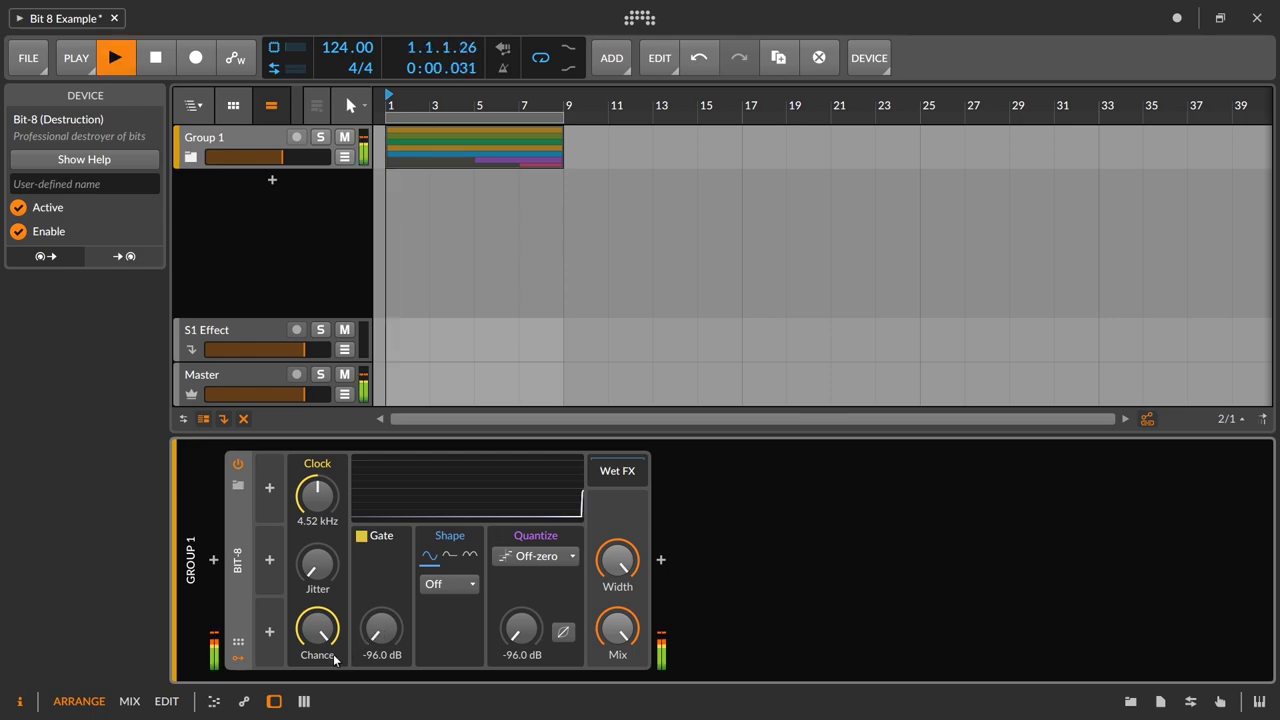
pyautogui.moveTo(333, 654); pyautogui.dragTo(333, 681)
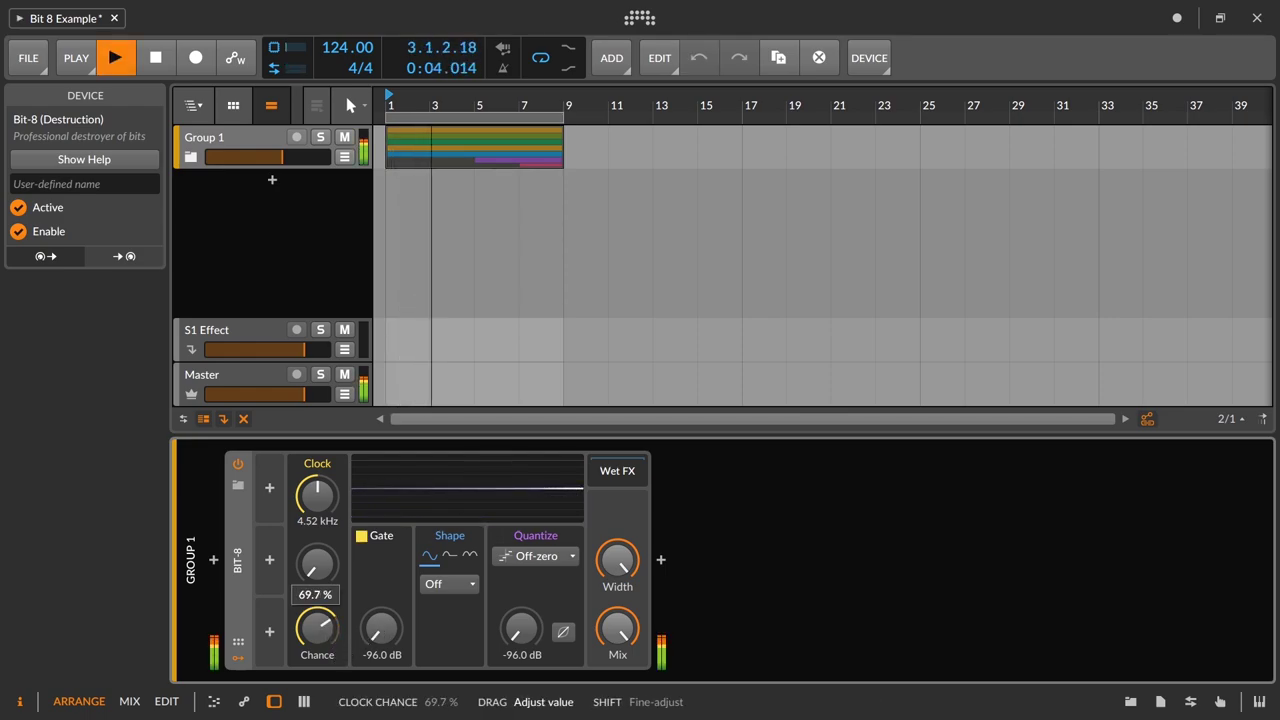
pyautogui.moveTo(317, 628); pyautogui.dragTo(317, 640)
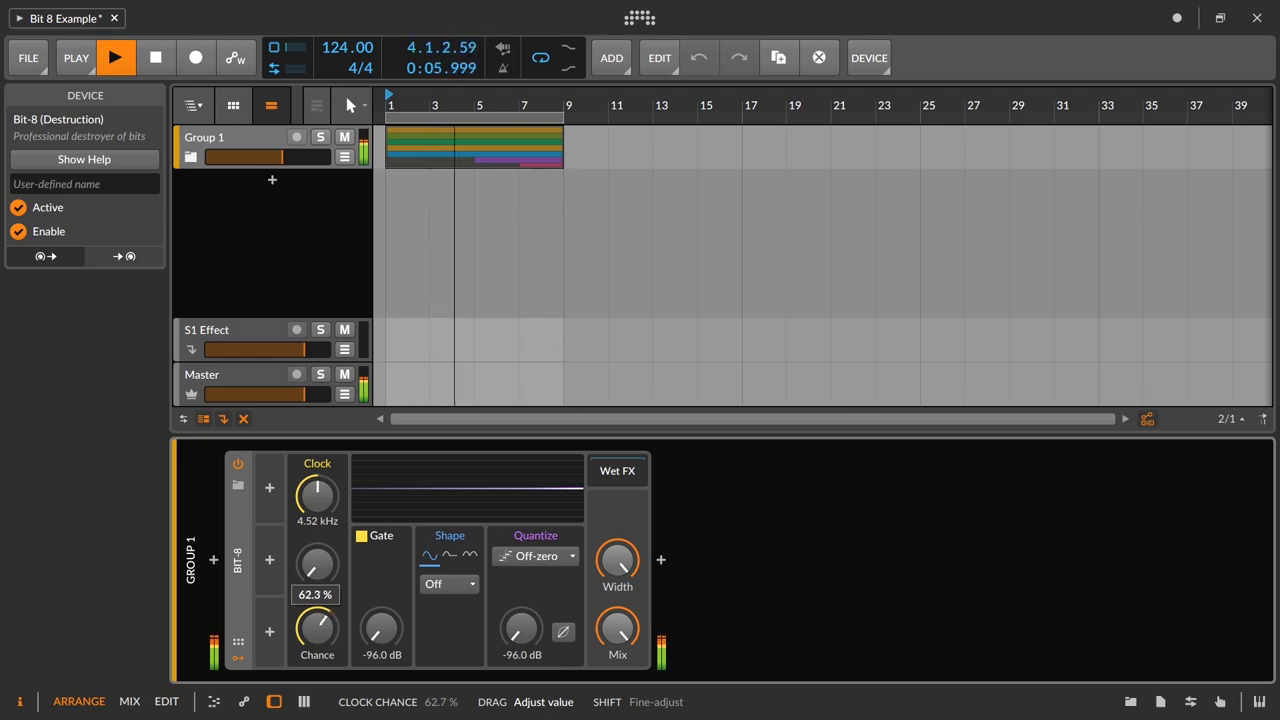
# - Raise Bit-8's jitter to just over half and lower its clock chance through 30.3 % to almost zero
pyautogui.moveTo(318, 565); pyautogui.dragTo(318, 520)
pyautogui.moveTo(317, 628); pyautogui.dragTo(317, 699)
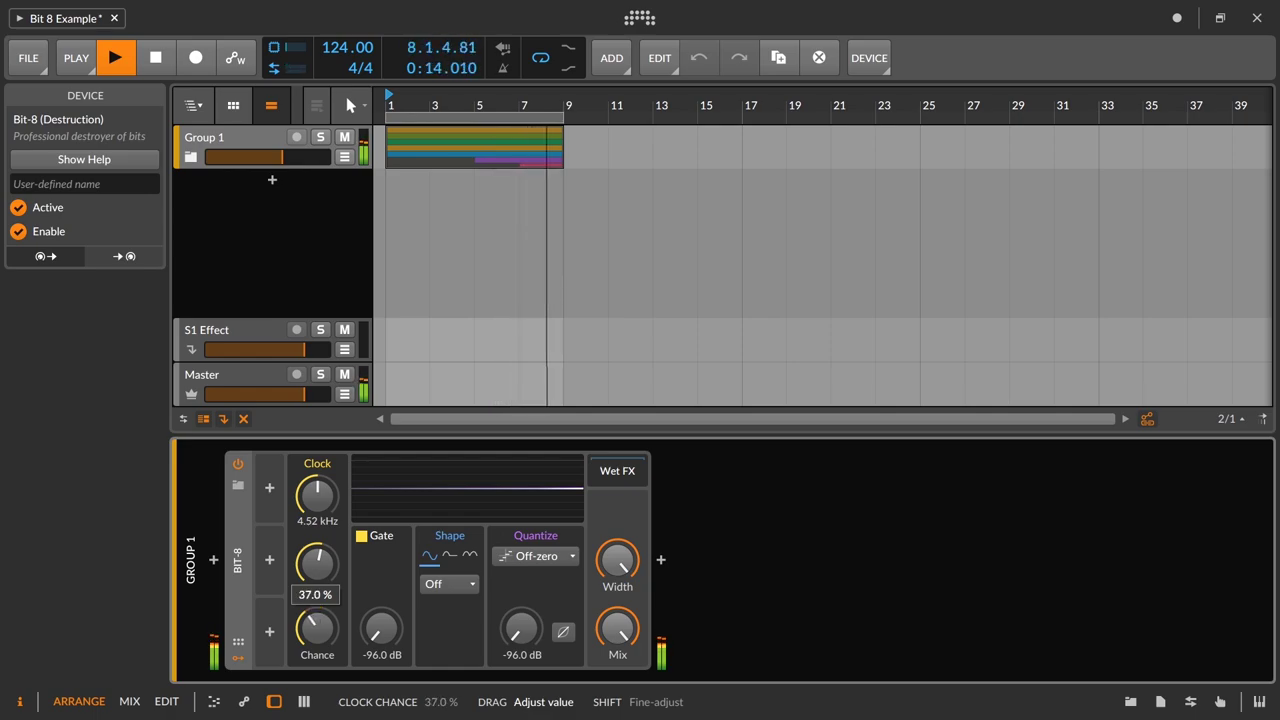
pyautogui.moveTo(317, 699); pyautogui.dragTo(317, 718)
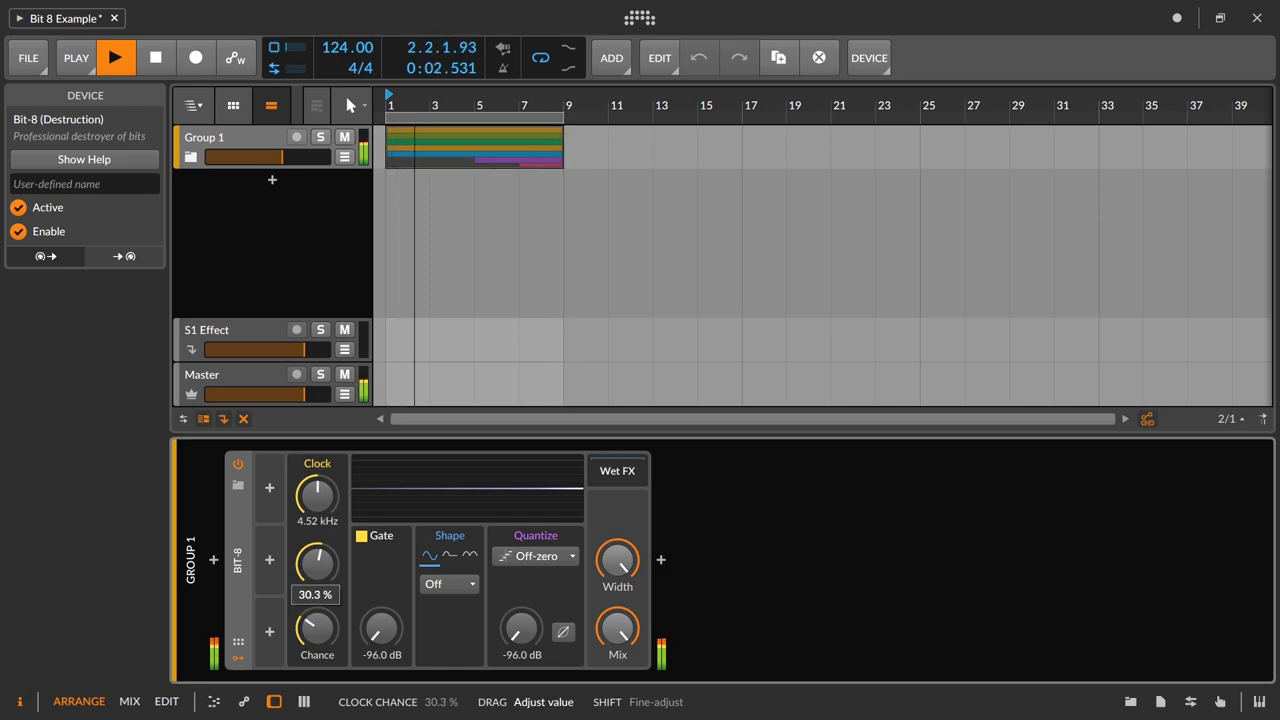
pyautogui.moveTo(317, 627); pyautogui.dragTo(317, 686)
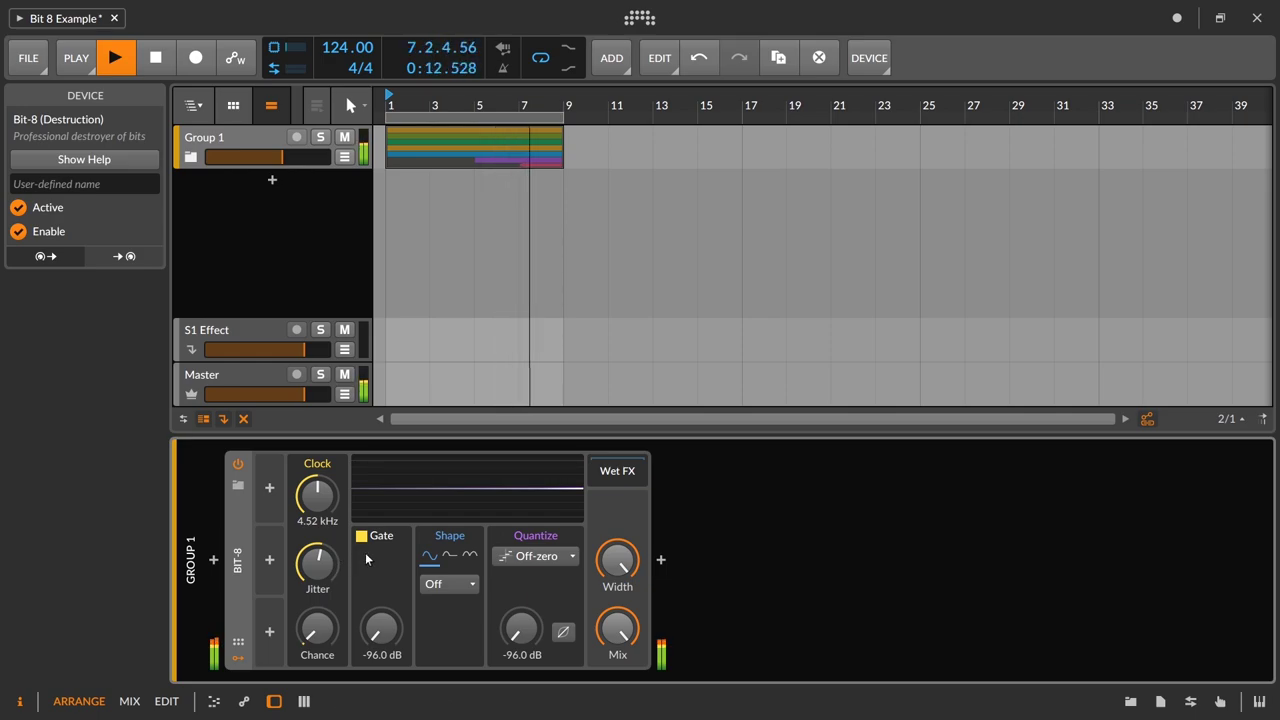
# - Raise Bit-8's clock frequency to 53.2 kHz and its jitter to nearly full, keeping the clock chance very low
pyautogui.moveTo(317, 495); pyautogui.dragTo(317, 456)
pyautogui.moveTo(317, 563); pyautogui.dragTo(317, 545)
pyautogui.moveTo(317, 628); pyautogui.dragTo(317, 633)
pyautogui.moveTo(317, 494); pyautogui.dragTo(317, 482)
pyautogui.moveTo(320, 577); pyautogui.dragTo(320, 565)
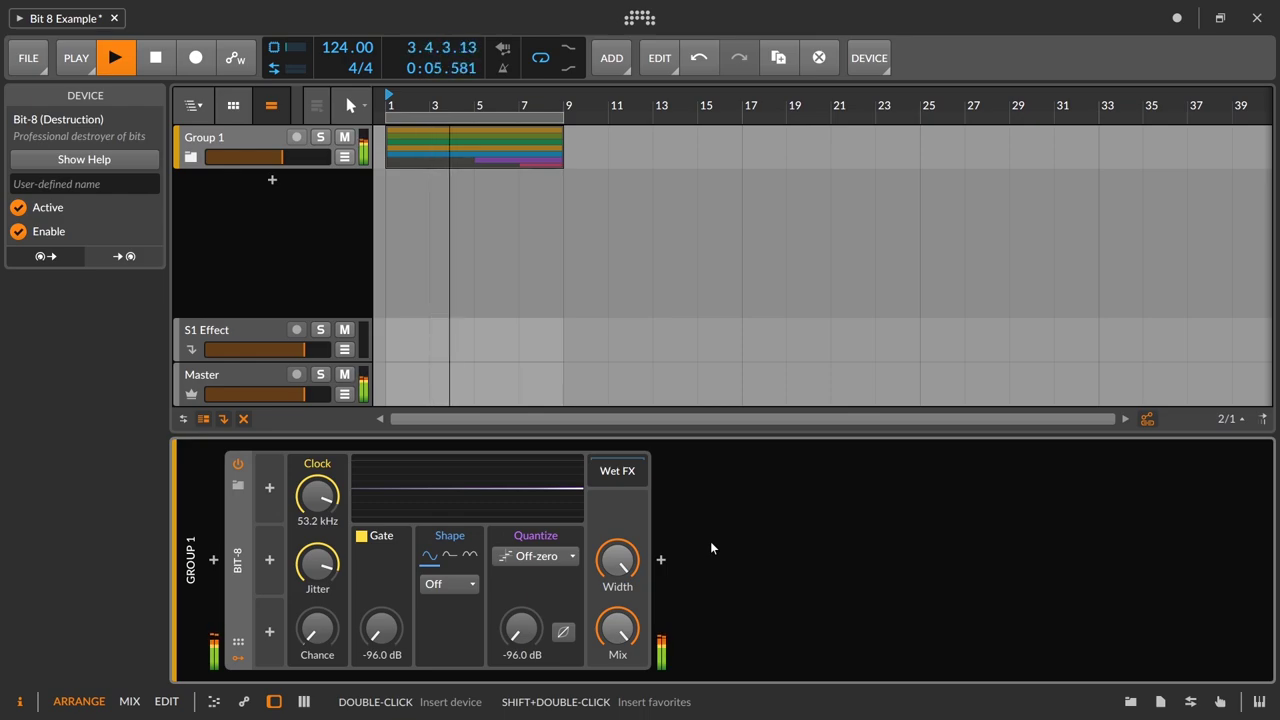
# - Set Bit-8's quantization mode to Dither, raise its level to about -12.2 dB, and enable both toggles in the Quantize section
pyautogui.click(539, 561)
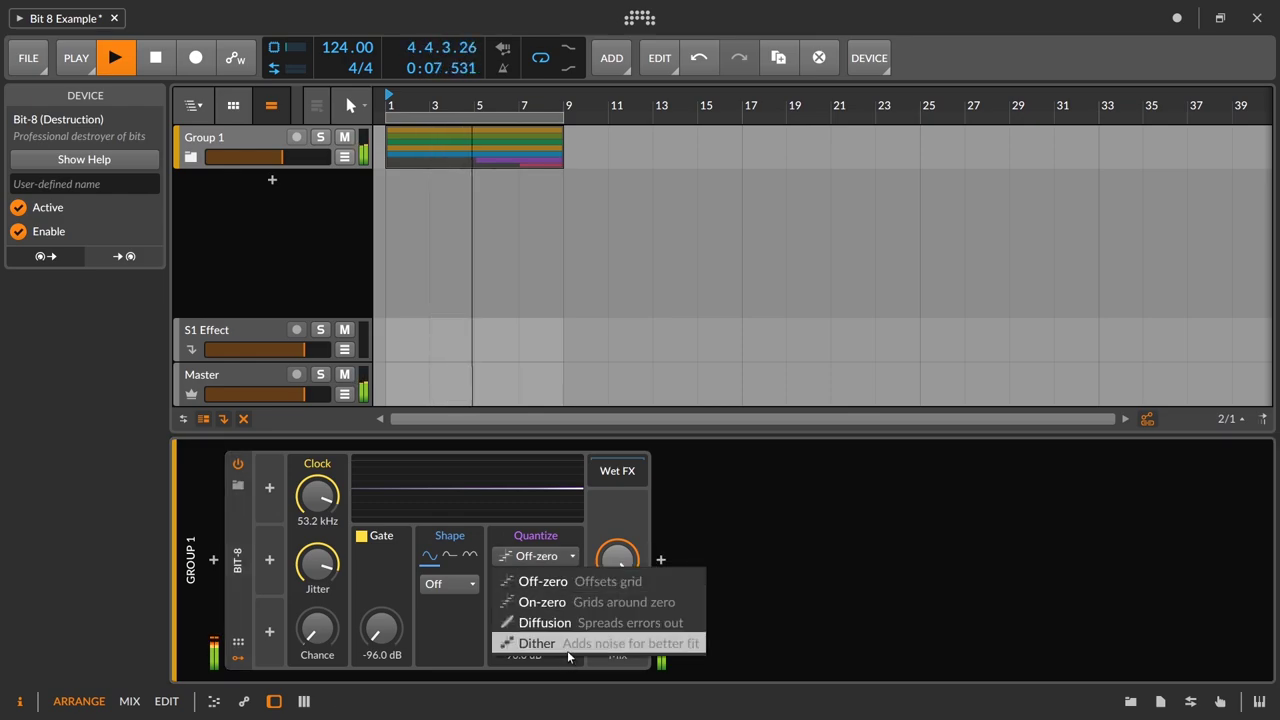
pyautogui.click(565, 646)
pyautogui.moveTo(520, 636); pyautogui.dragTo(520, 582)
pyautogui.click(563, 632)
pyautogui.click(563, 588)
# - Raise Bit-8's clock frequency to 93.0 kHz, adjust the jitter, and stop playback
pyautogui.moveTo(317, 495); pyautogui.dragTo(317, 468)
pyautogui.moveTo(317, 565); pyautogui.dragTo(330, 580)
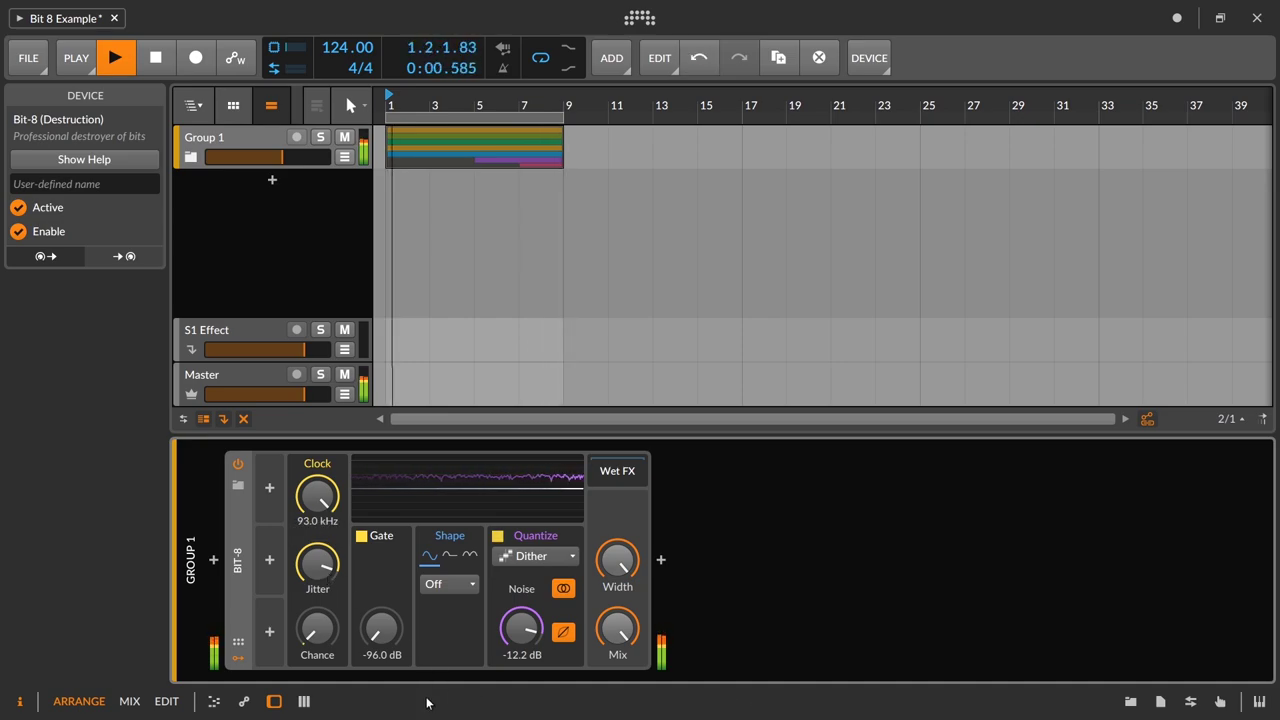
pyautogui.press('space')
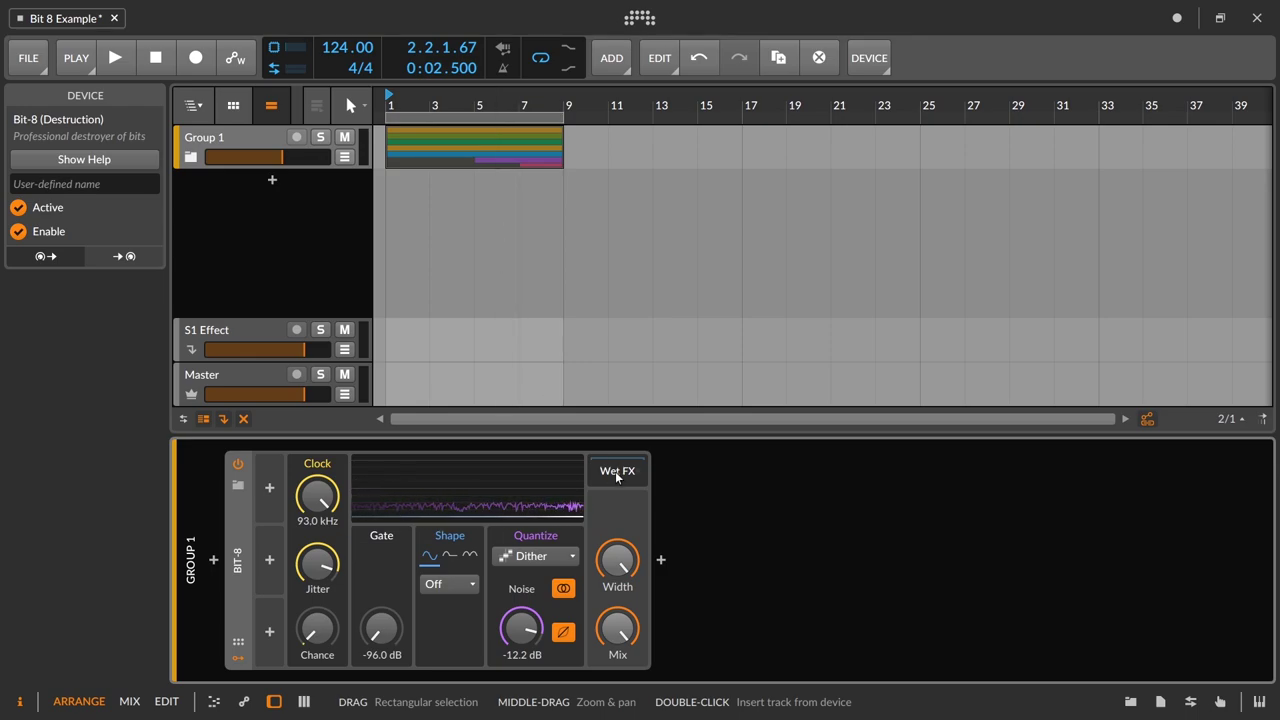
# - Set Bit-8's quantization to Off-zero at -18.7 dB, and restore its clock section to 100.0 kHz, zero jitter and full chance
pyautogui.click(535, 556)
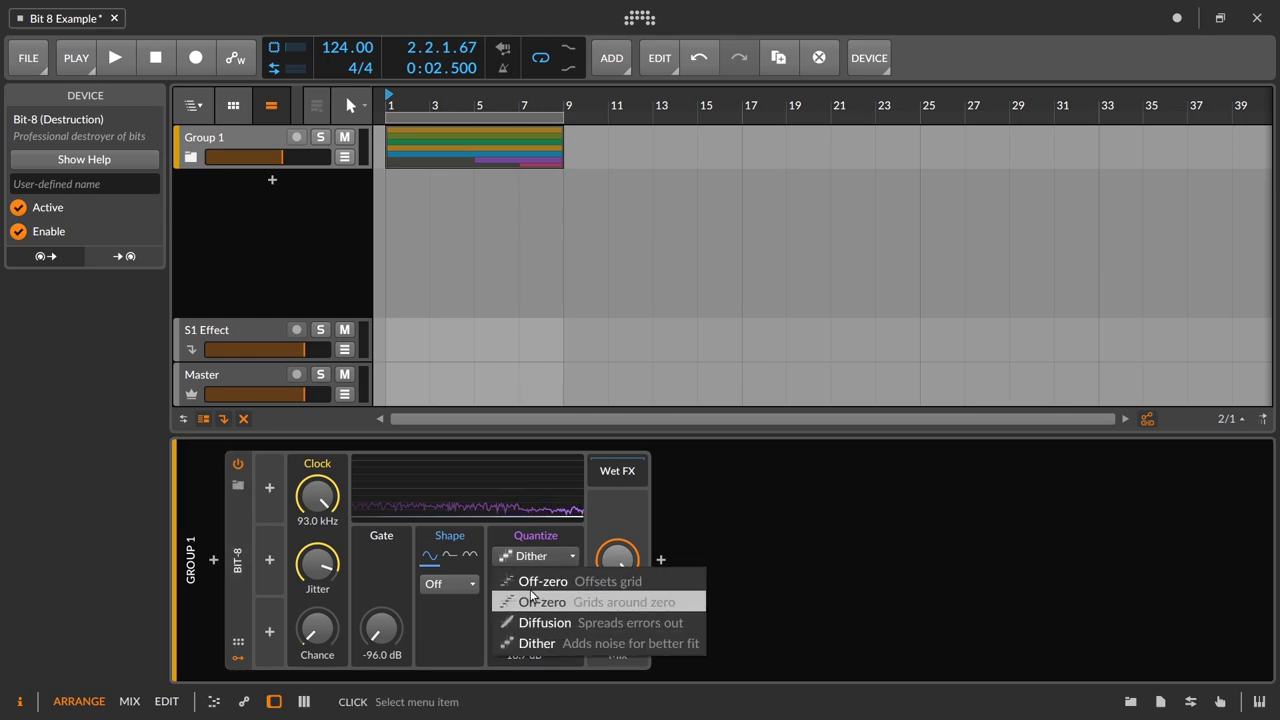
pyautogui.click(542, 581)
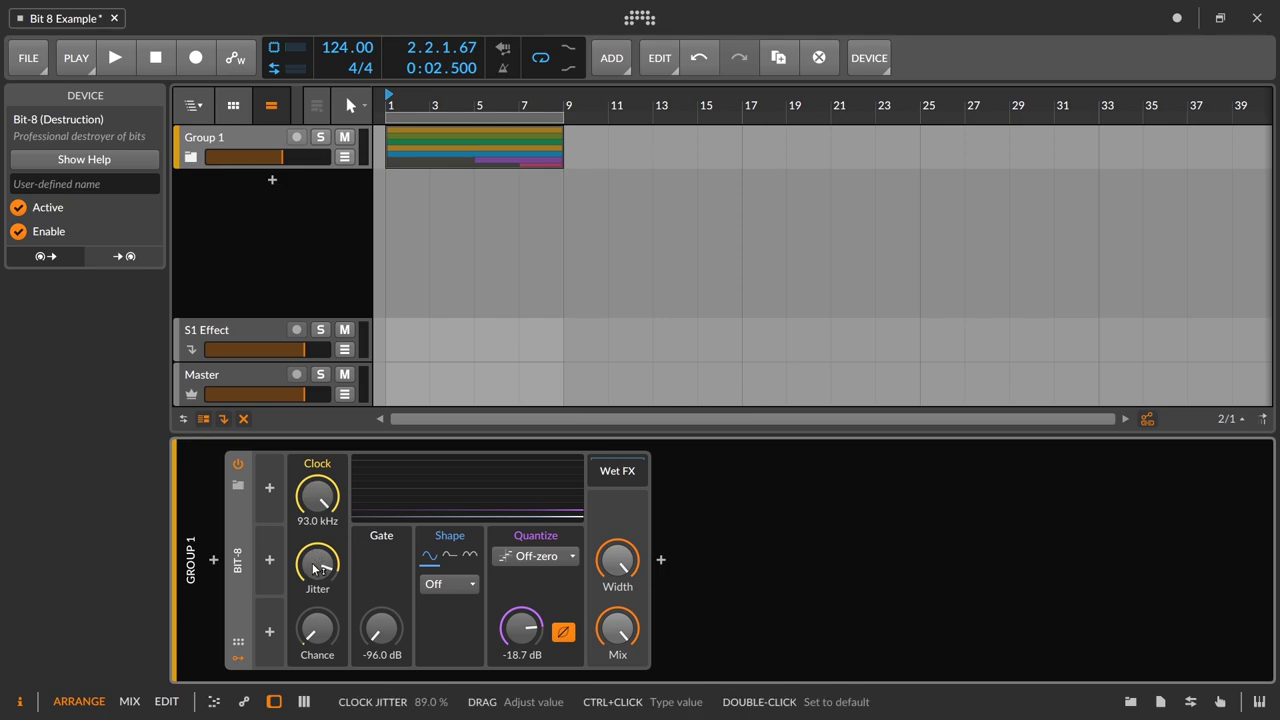
pyautogui.moveTo(326, 515); pyautogui.dragTo(326, 574)
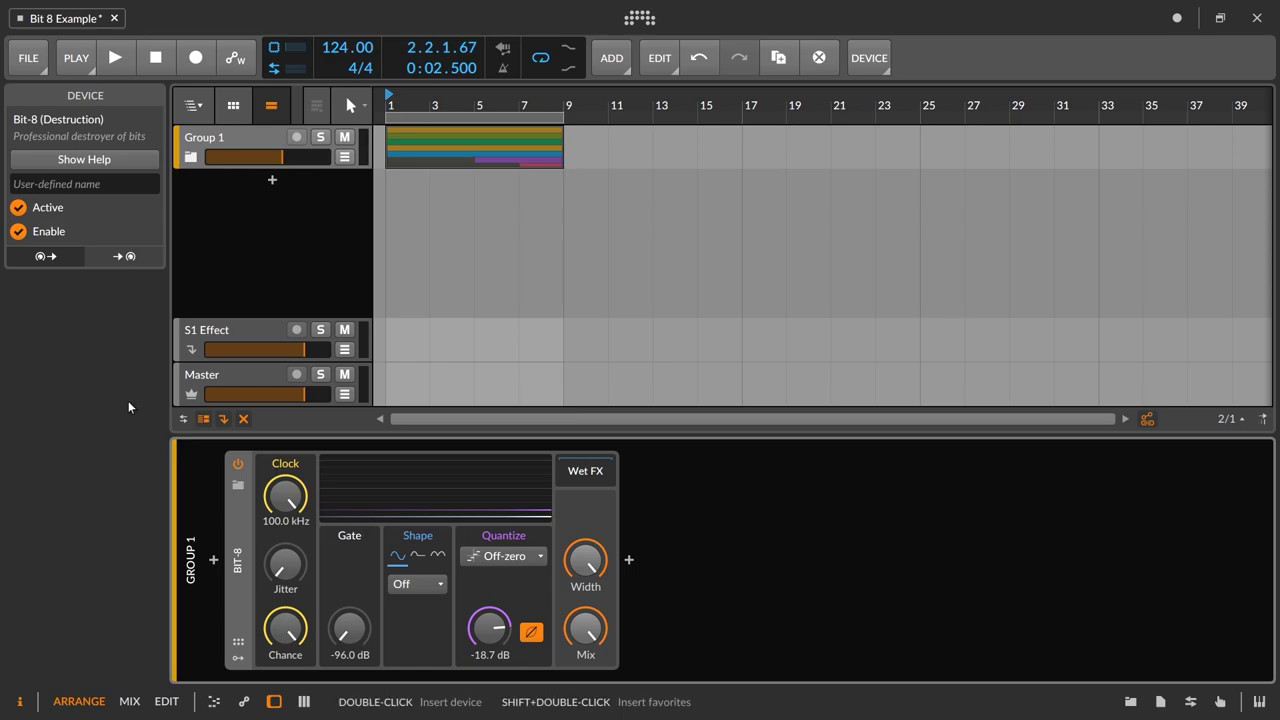
# - Check the Master track's Peak Limiter, and on Group 1 reset Bit-8's quantization level to -96.0 dB with its toggle off during playback
pyautogui.click(203, 384)
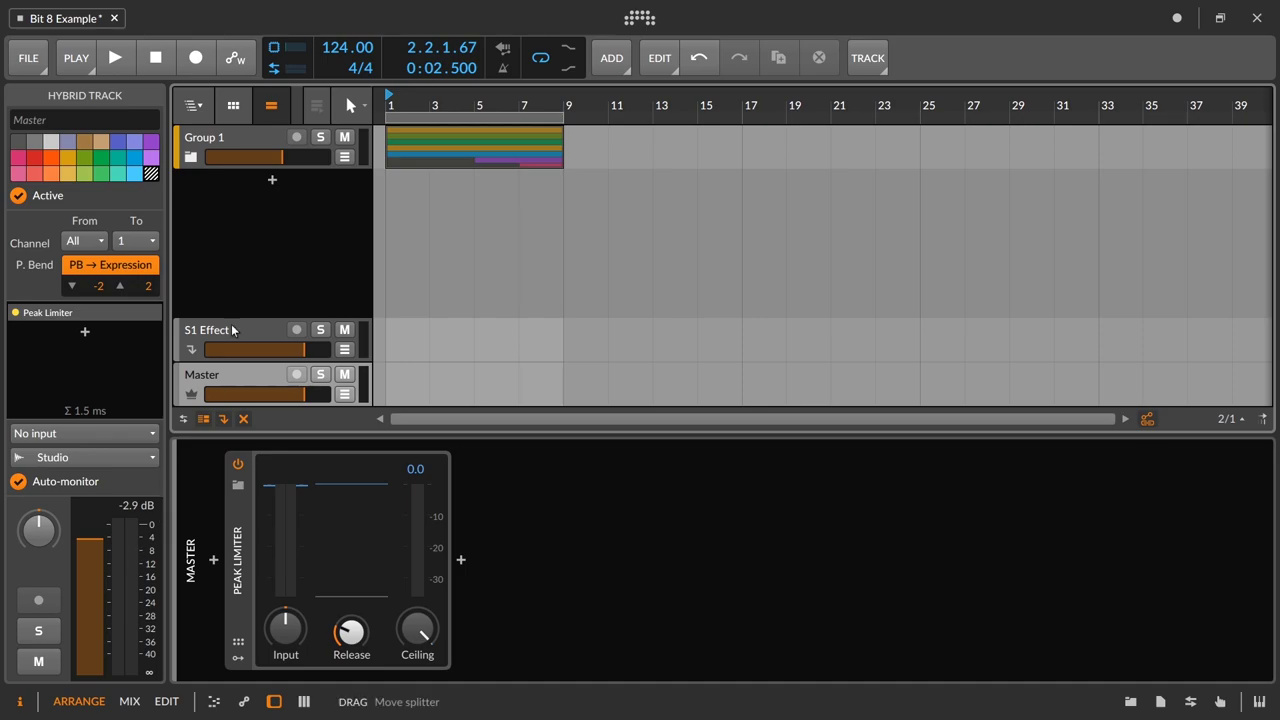
pyautogui.click(222, 143)
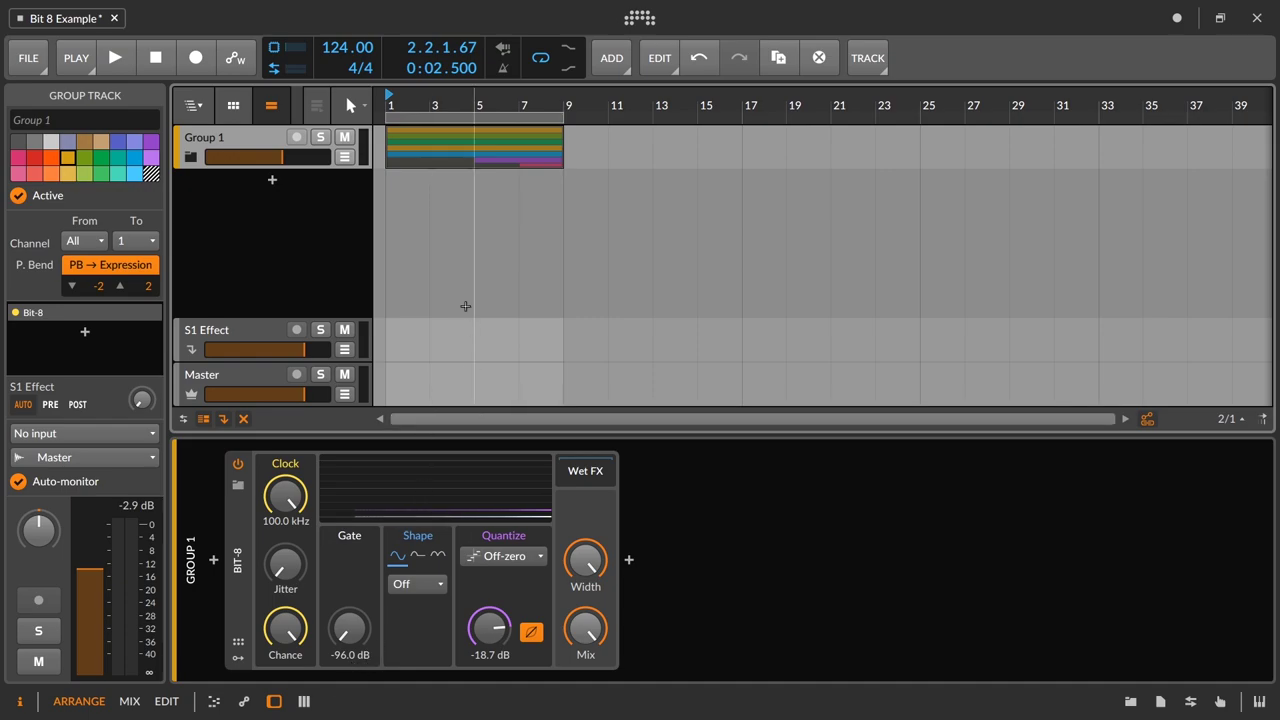
pyautogui.press('space')
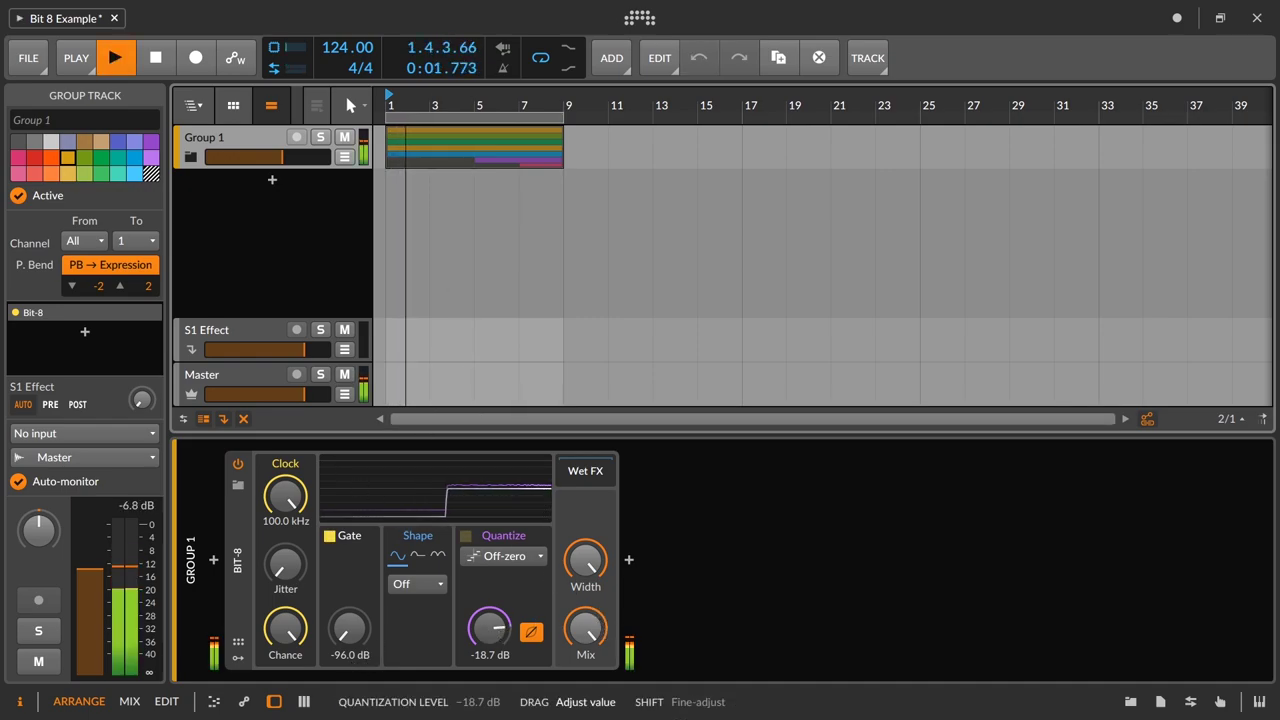
pyautogui.doubleClick(489, 628)
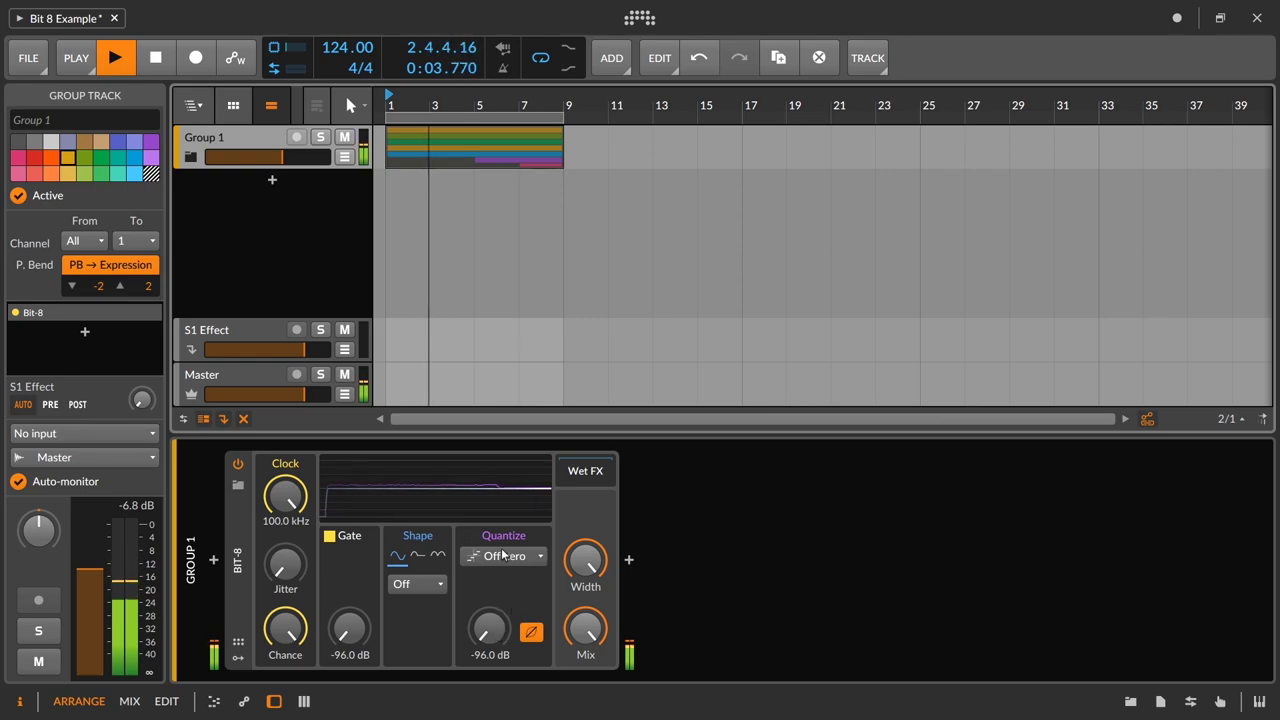
pyautogui.click(531, 631)
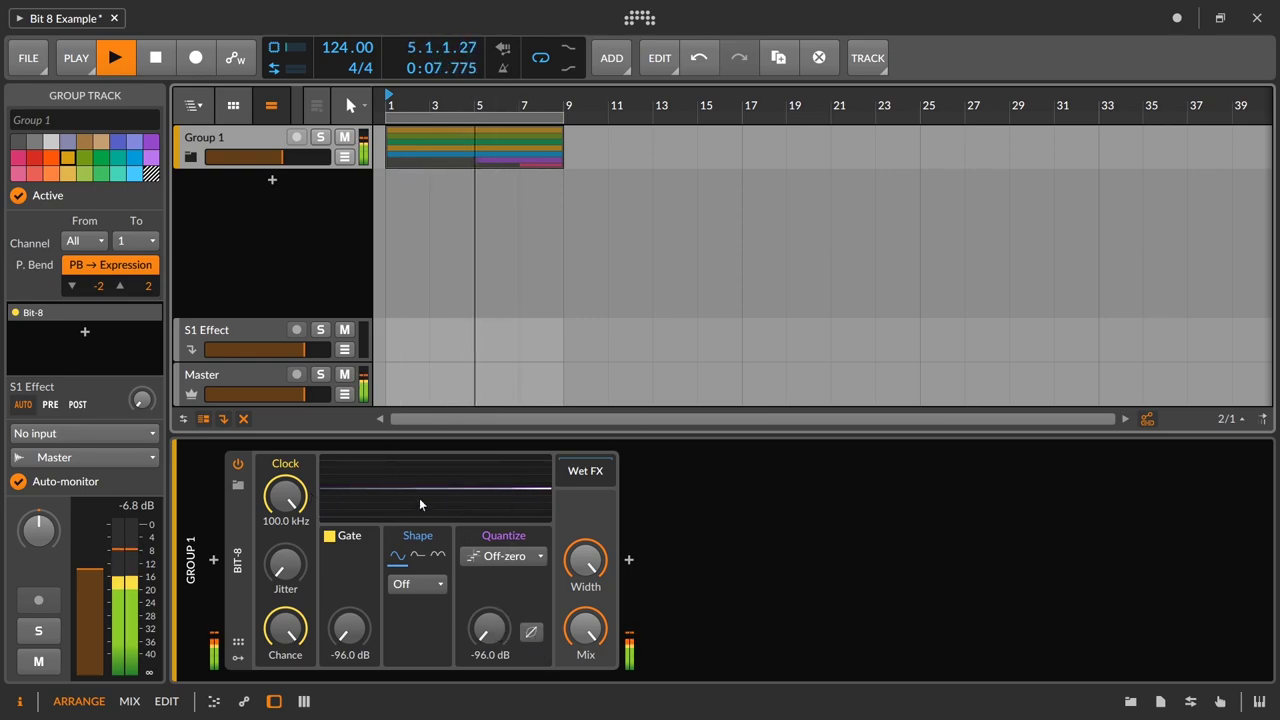
pyautogui.press('space')
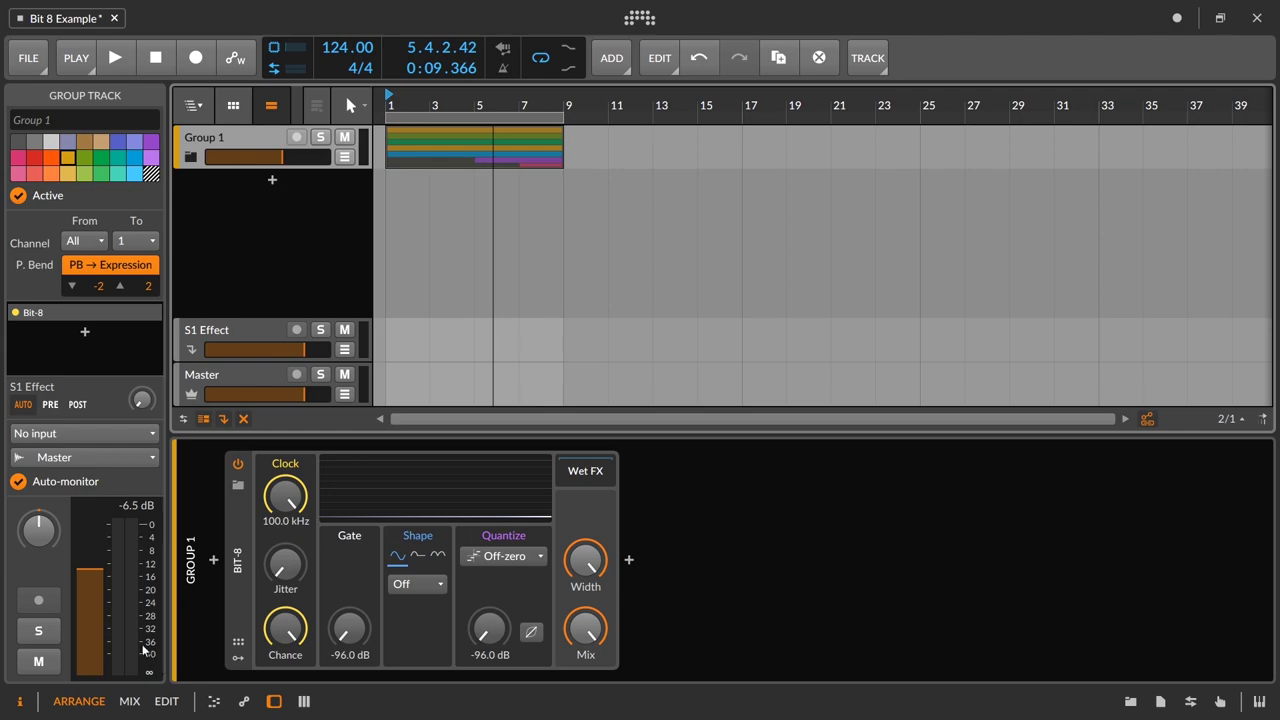
# - Set Bit-8's gate threshold to -39.4 dB and play the loop briefly to hear the gate
pyautogui.scroll(5, 372, 645)
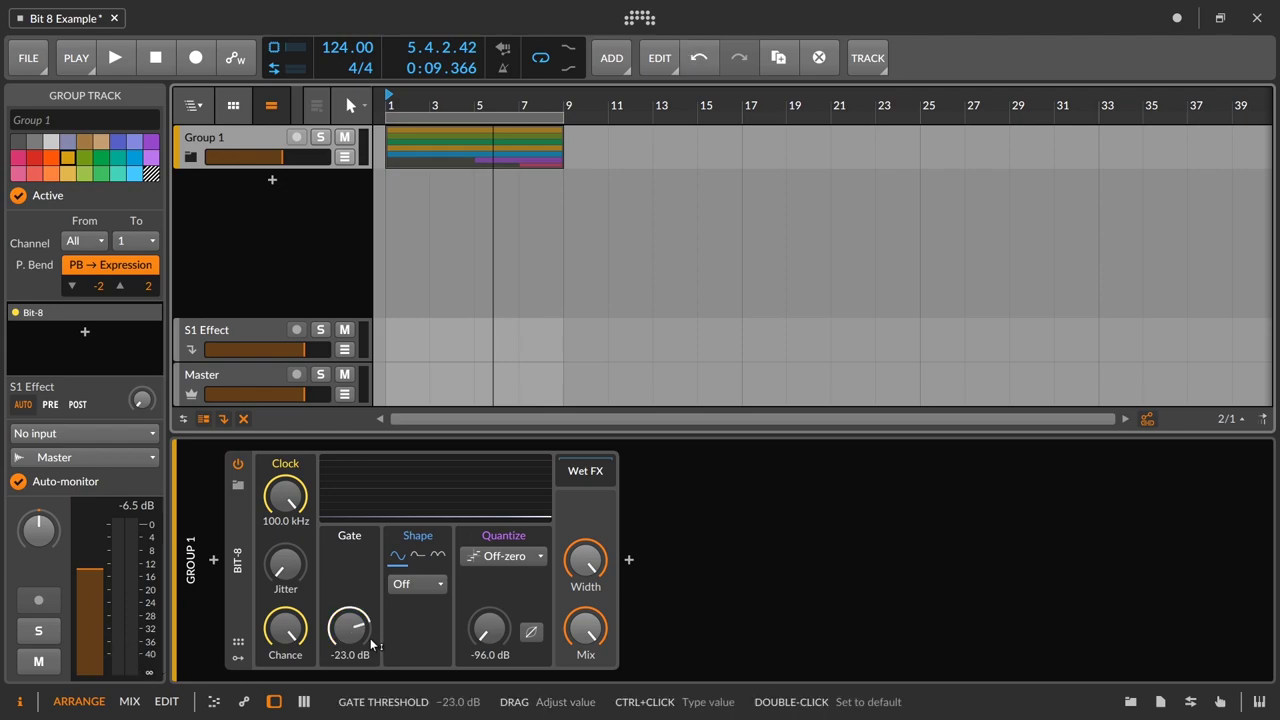
pyautogui.moveTo(360, 634)
pyautogui.mouseDown()
pyautogui.moveTo(360, 660)
pyautogui.moveTo(348, 628)
pyautogui.mouseUp()
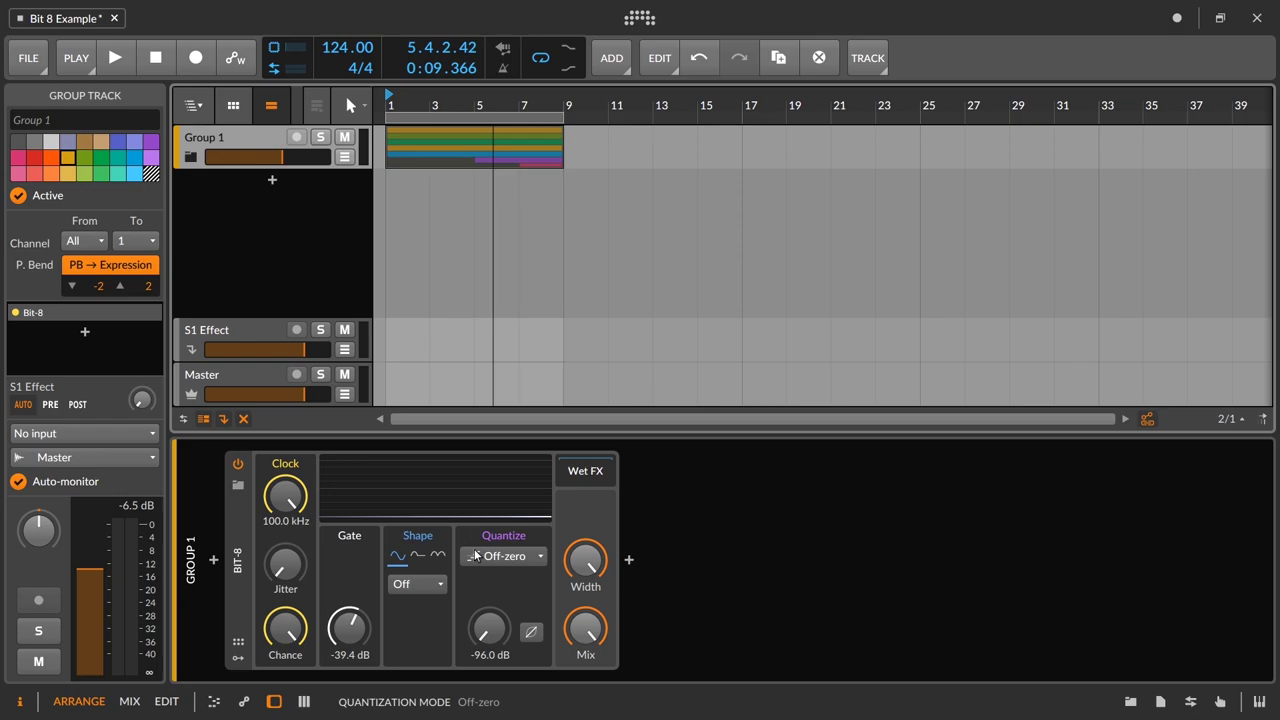
pyautogui.press('space')
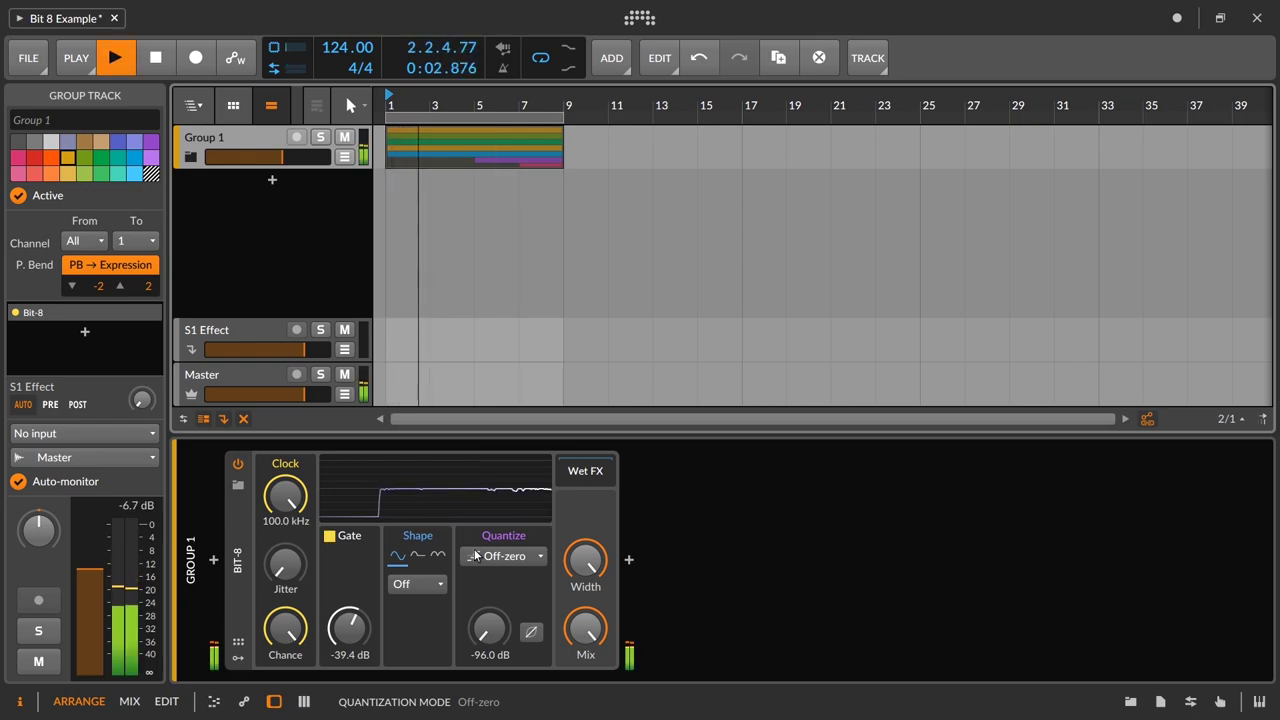
pyautogui.press('space')
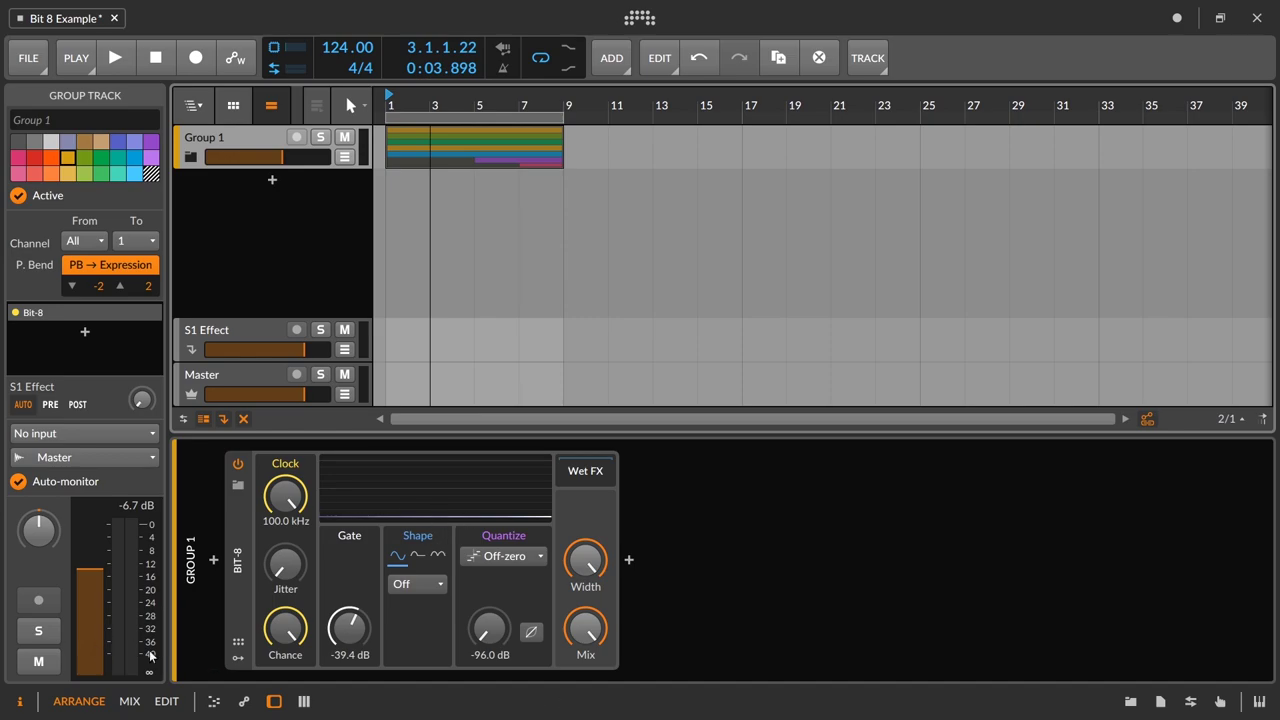
# - Insert the Tool utility device after Bit-8 on Group 1
pyautogui.click(629, 561)
pyautogui.write('tool')
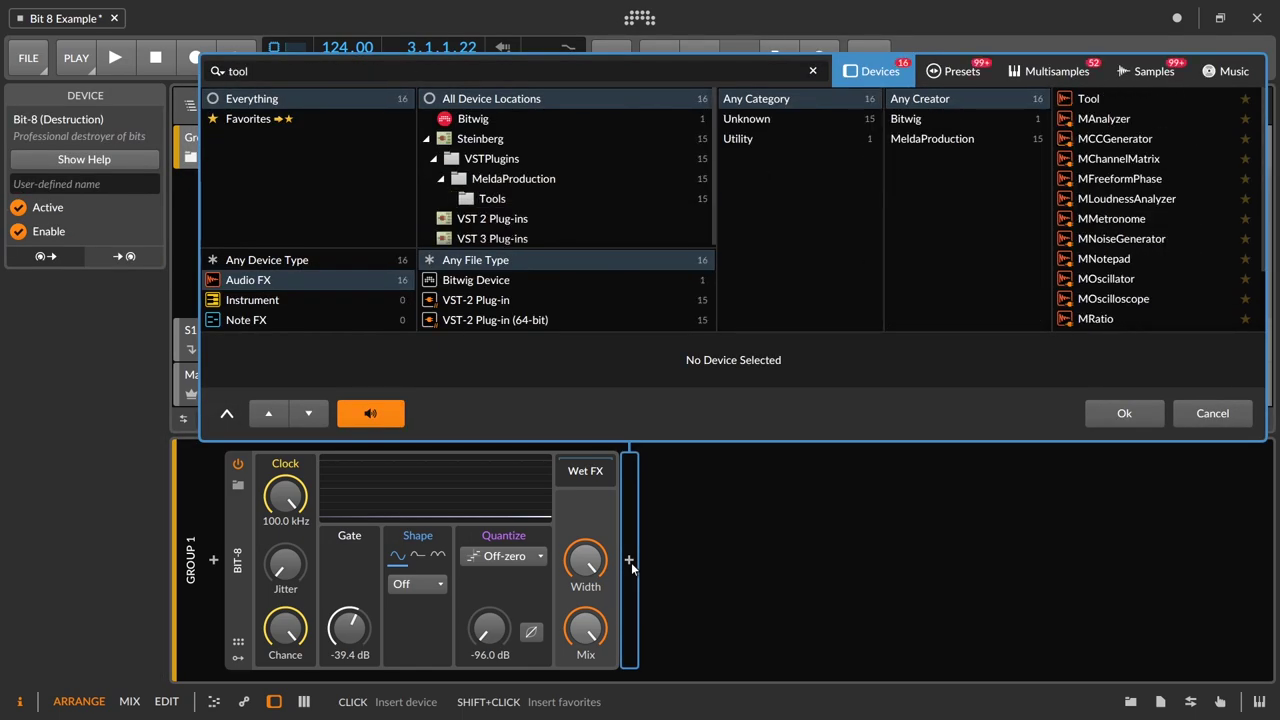
pyautogui.press('Down')
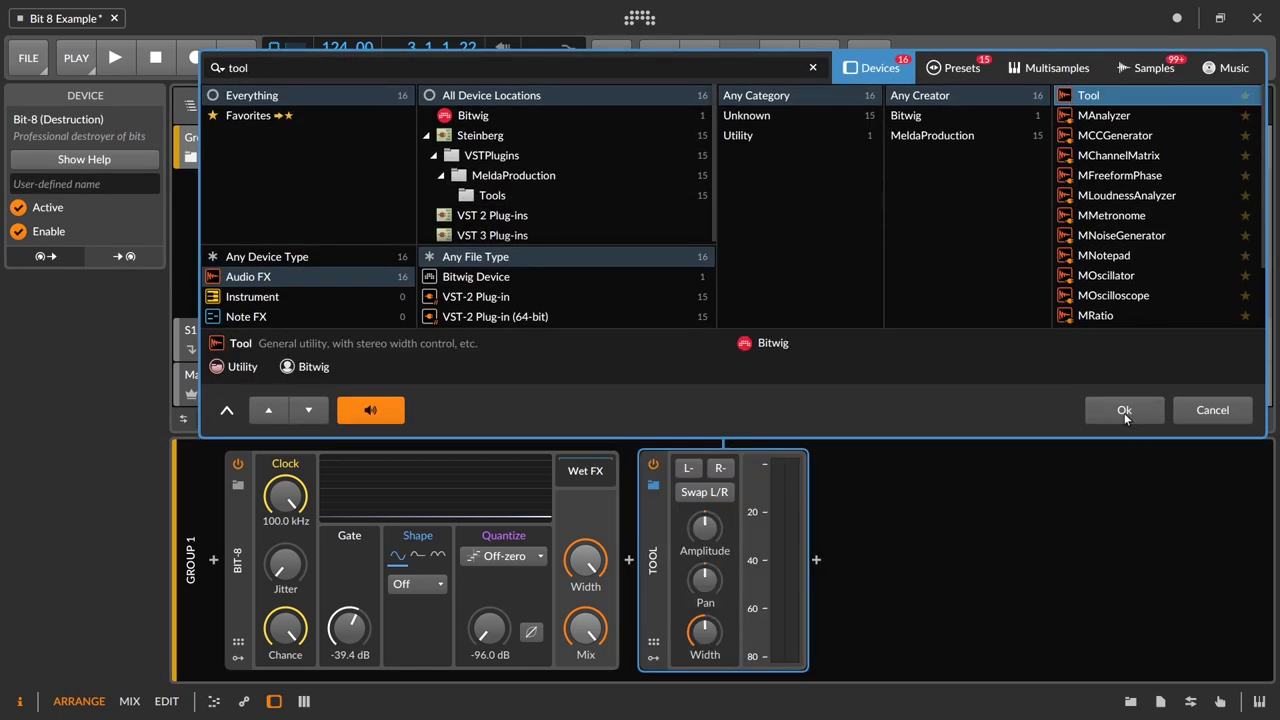
pyautogui.click(1124, 411)
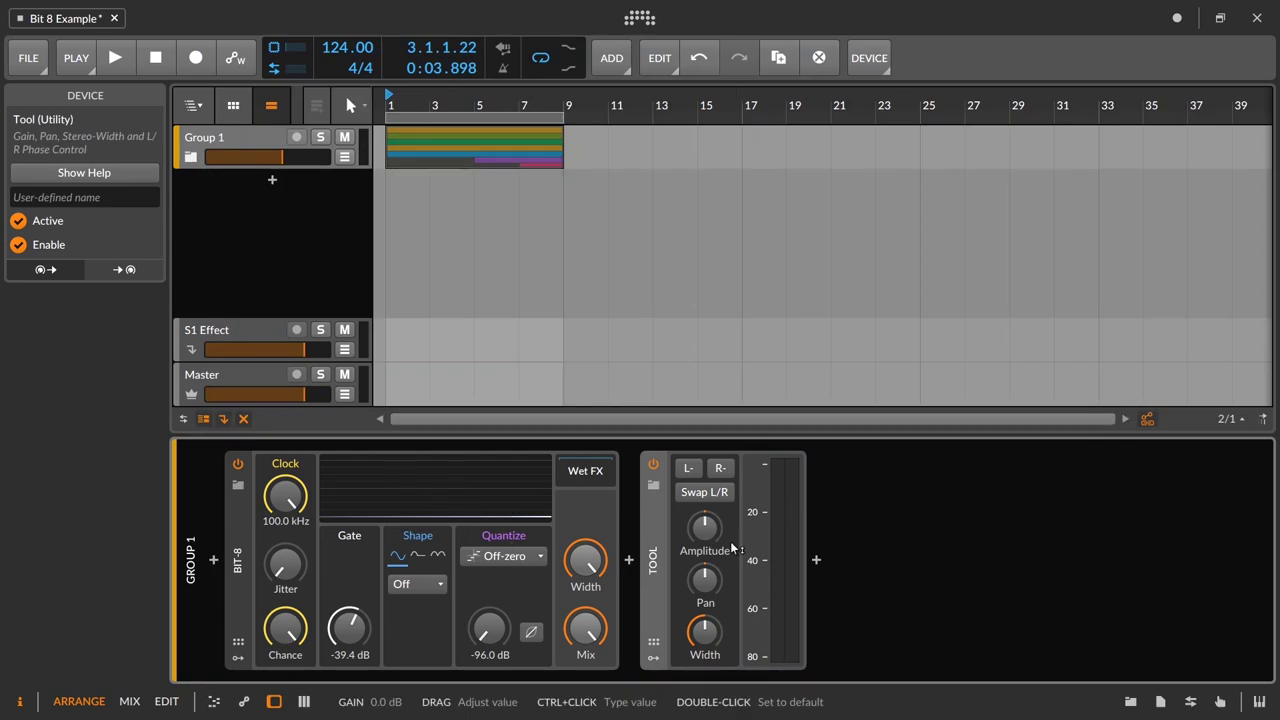
# - Play the loop through the Tool device and raise its amplitude
pyautogui.press('space')
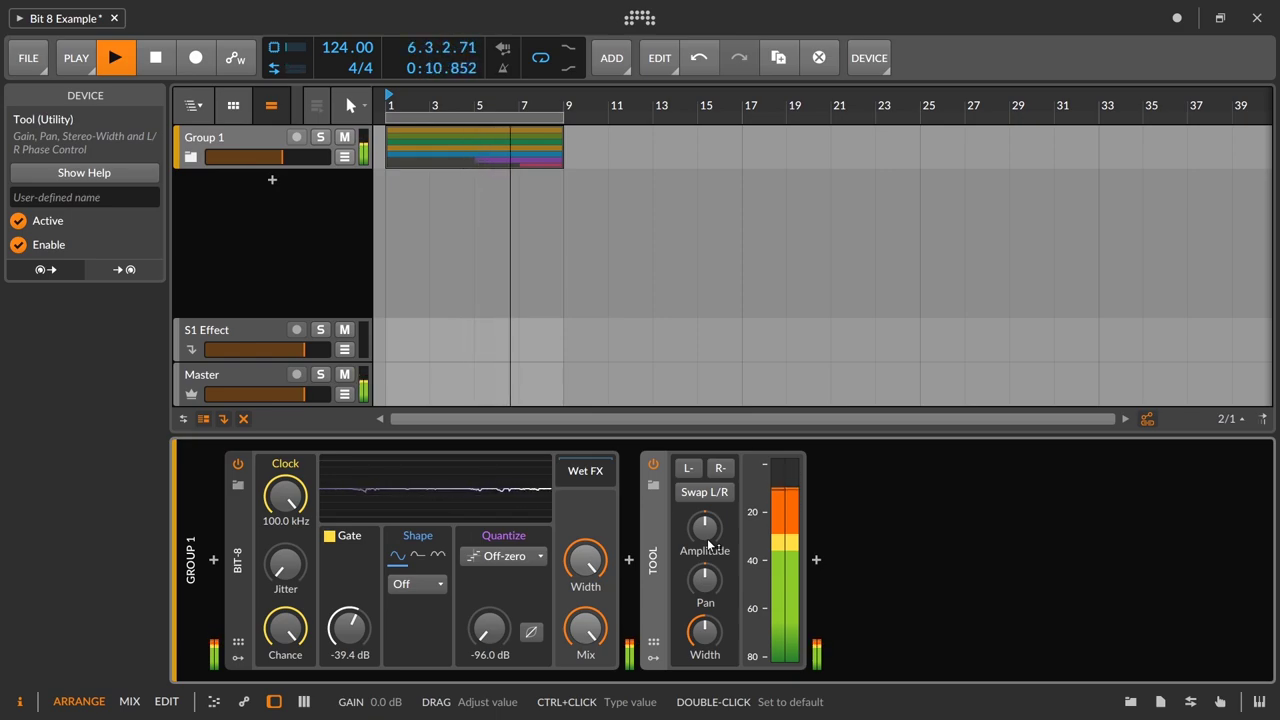
pyautogui.press('space')
pyautogui.moveTo(707, 544)
pyautogui.mouseDown()
pyautogui.moveTo(707, 530)
pyautogui.moveTo(708, 545)
pyautogui.mouseUp()
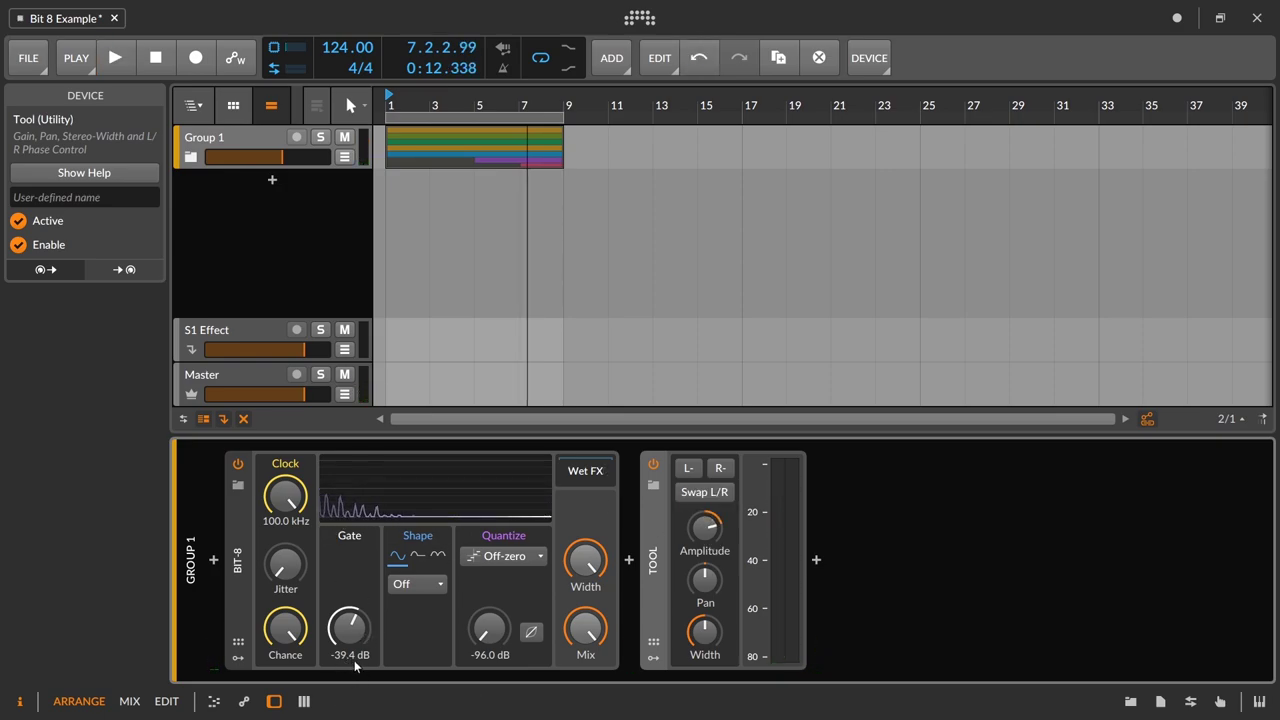
# - Disable the Tool device and delete it from Group 1
pyautogui.click(653, 464)
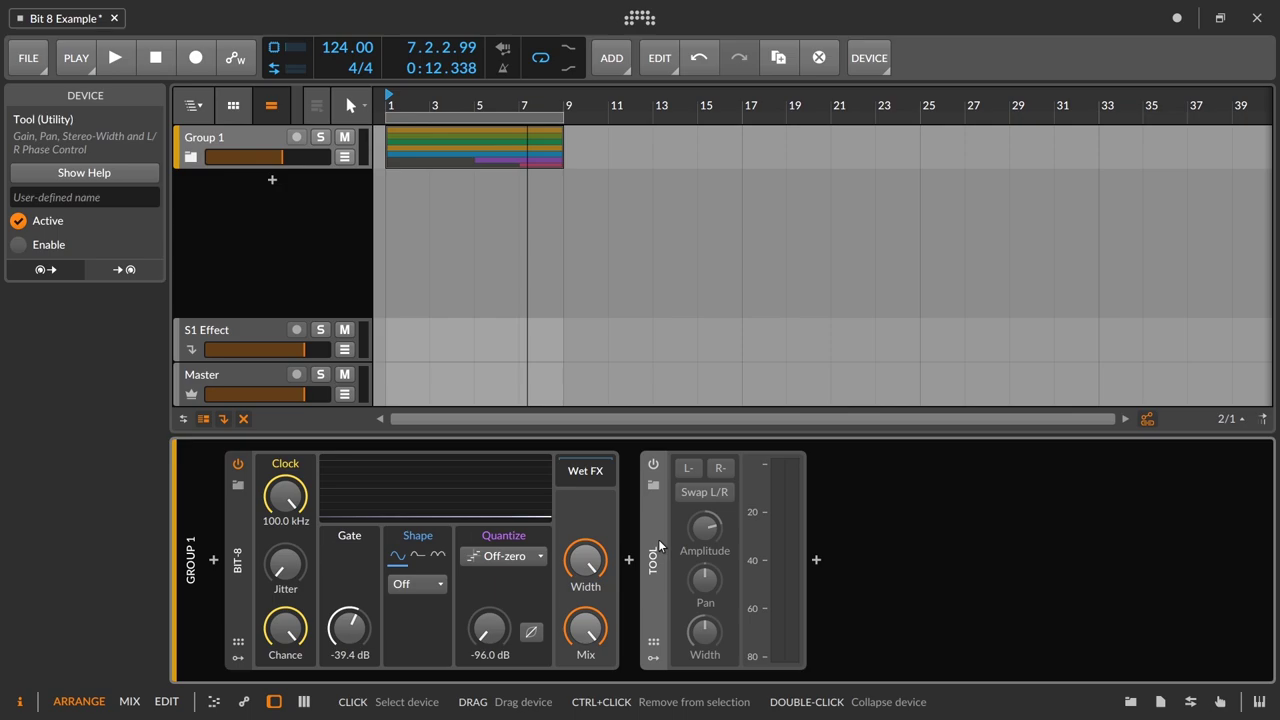
pyautogui.press('Delete')
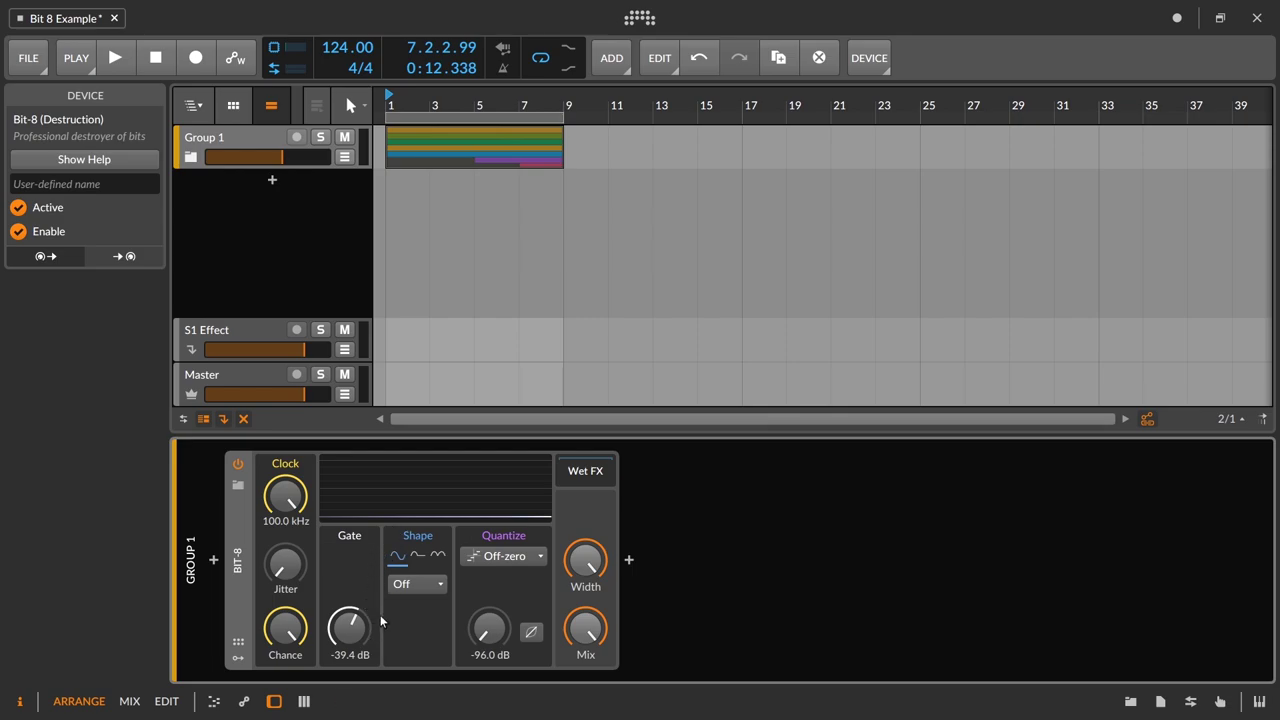
# - Play the loop while sweeping Bit-8's gate threshold through -19.5, -9.3 and -96.0 dB, ending at -7.0 dB
pyautogui.click(218, 176)
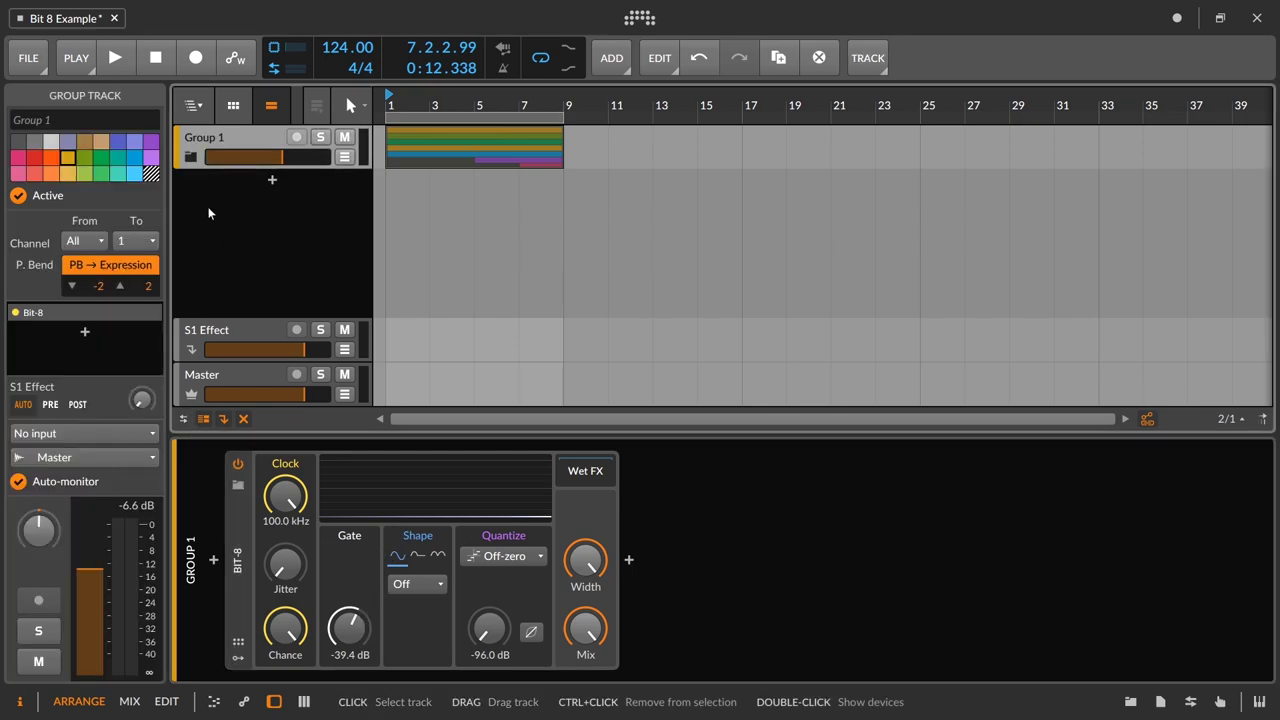
pyautogui.moveTo(357, 631); pyautogui.dragTo(347, 605)
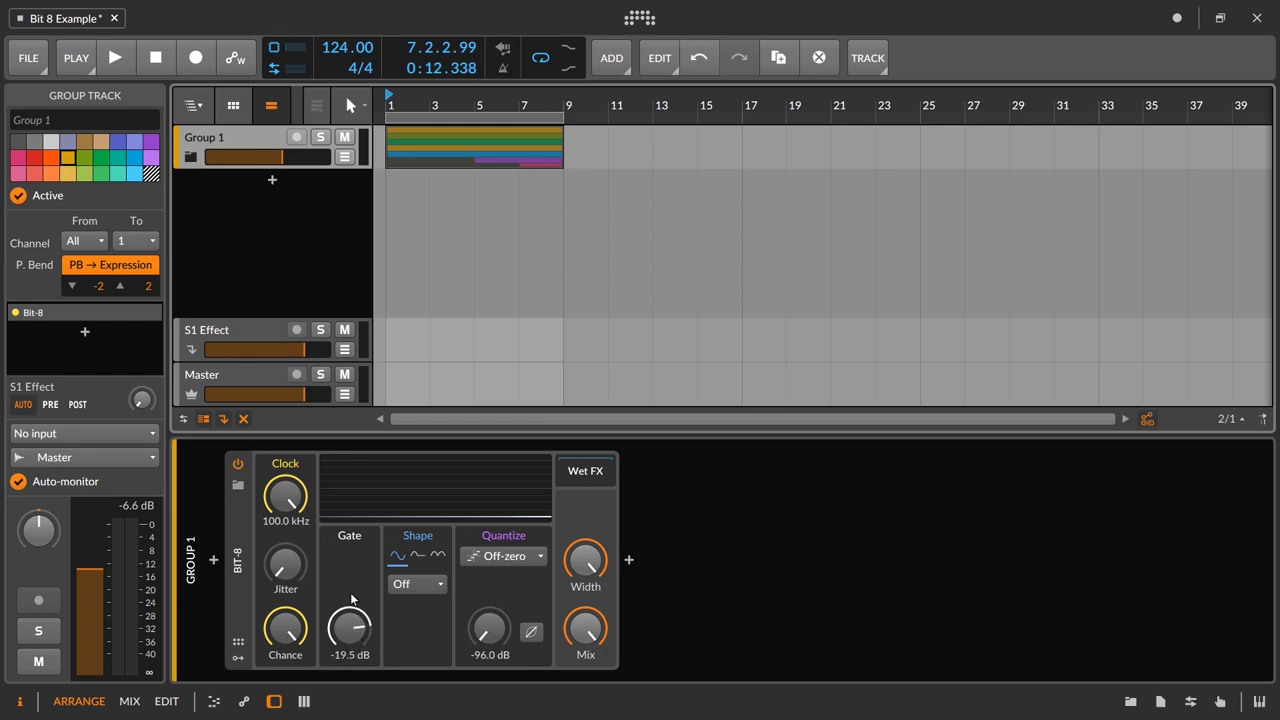
pyautogui.press('space')
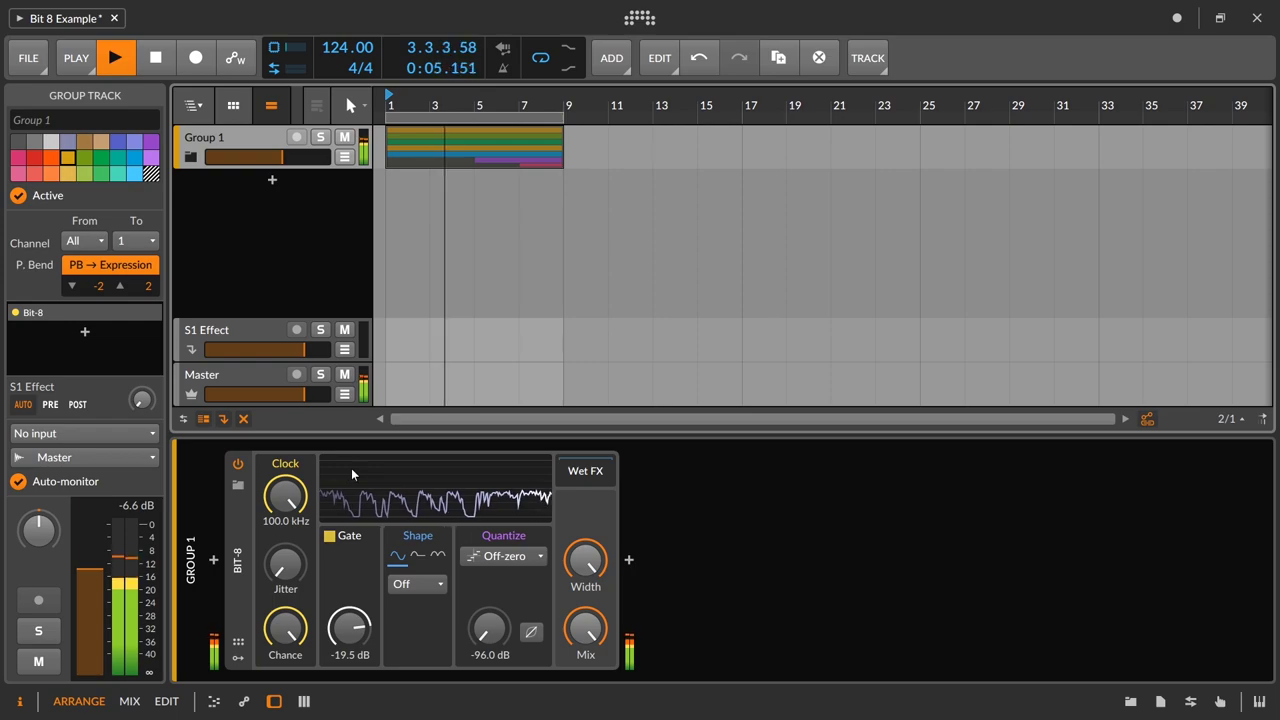
pyautogui.moveTo(349, 627)
pyautogui.mouseDown()
pyautogui.moveTo(352, 677)
pyautogui.moveTo(351, 602)
pyautogui.mouseUp()
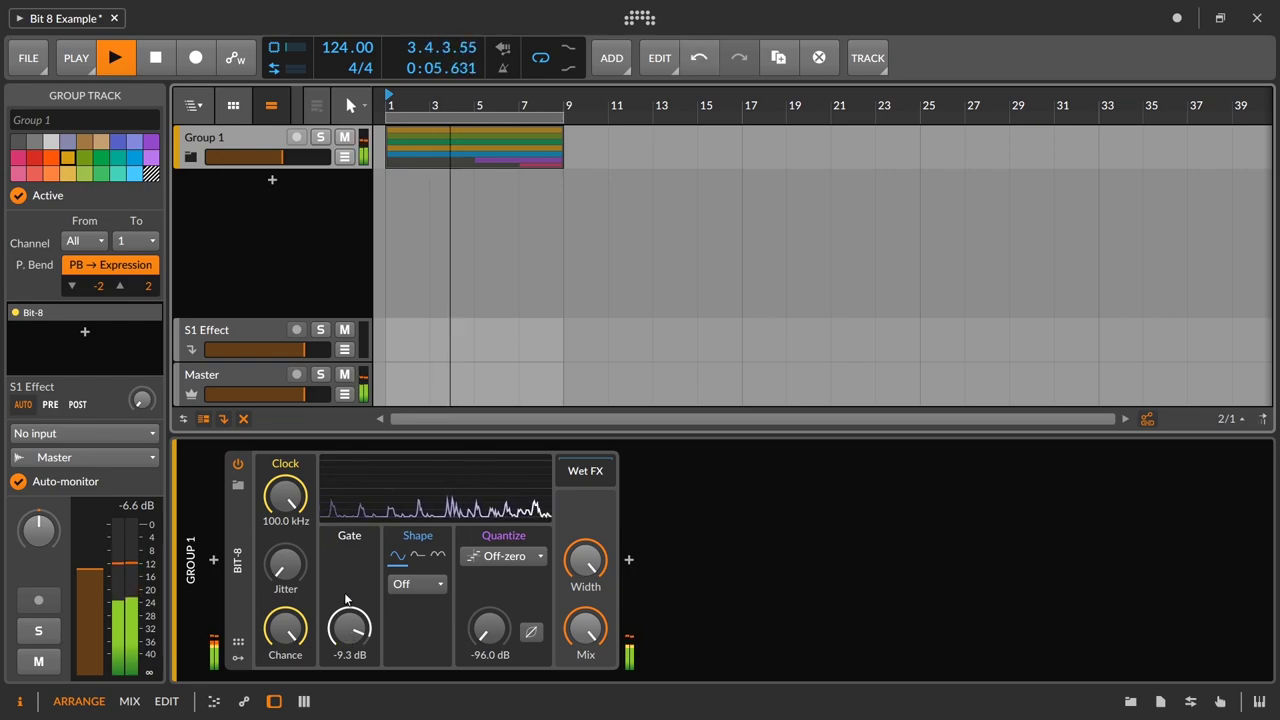
pyautogui.moveTo(351, 605); pyautogui.dragTo(351, 690)
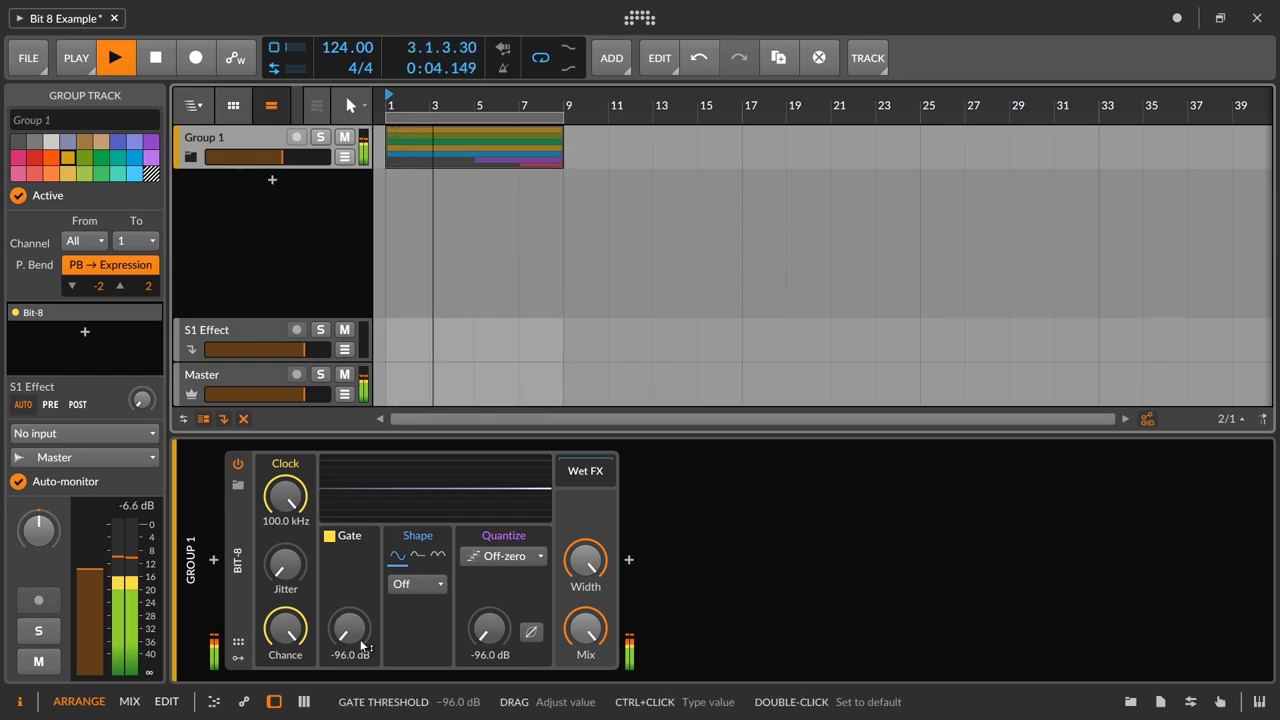
pyautogui.moveTo(362, 645); pyautogui.dragTo(362, 555)
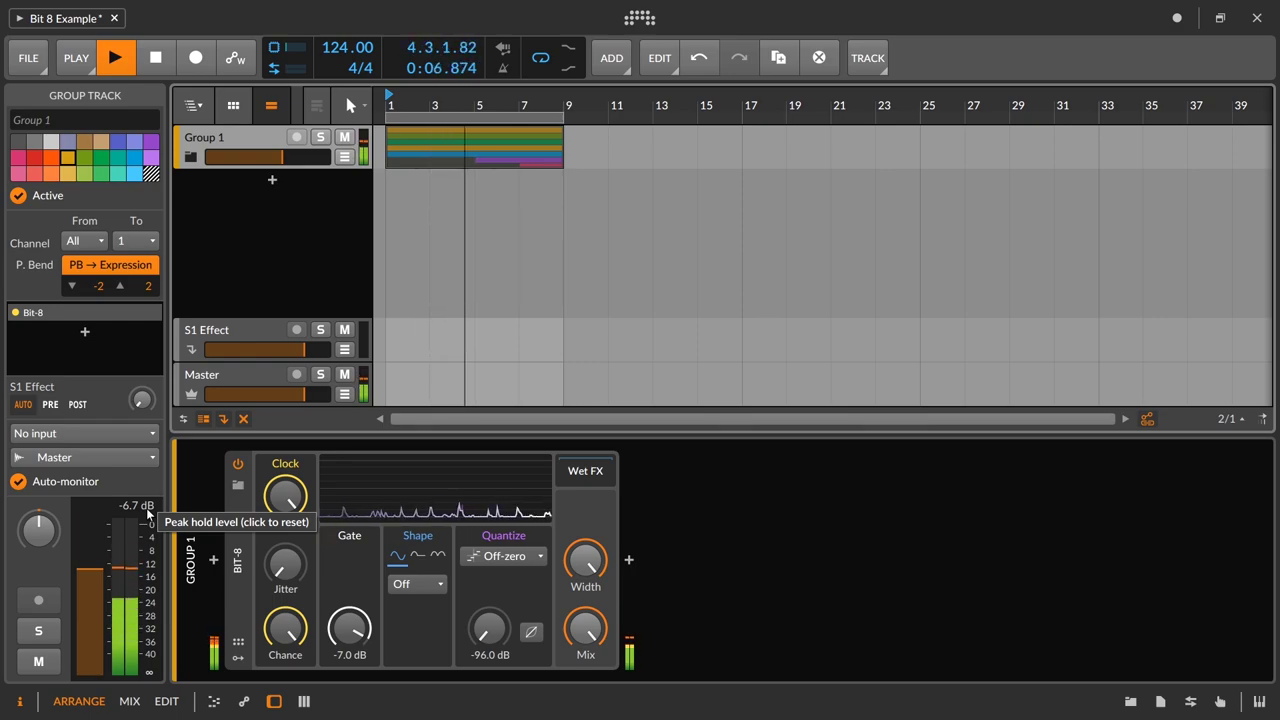
pyautogui.press('space')
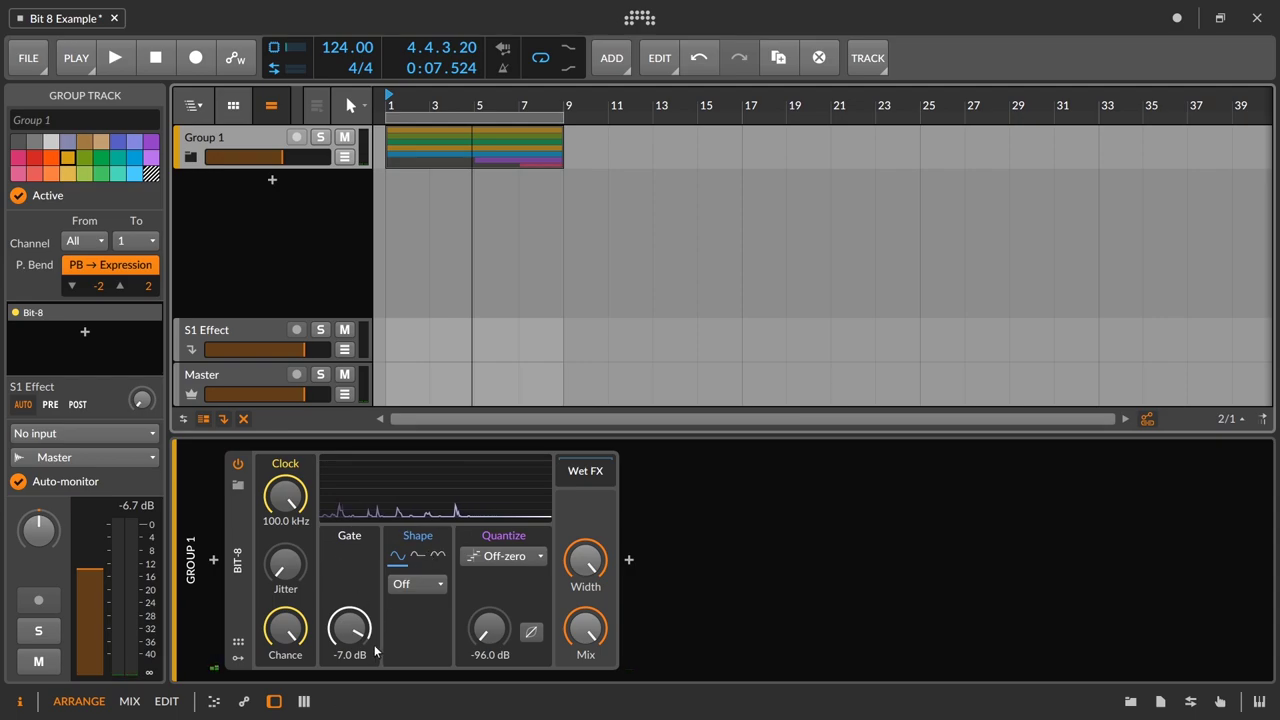
# - Set Bit-8's gate threshold to -40.0 dB and keep Group 1 selected
pyautogui.click(375, 651)
pyautogui.scroll(-4, 363, 520)
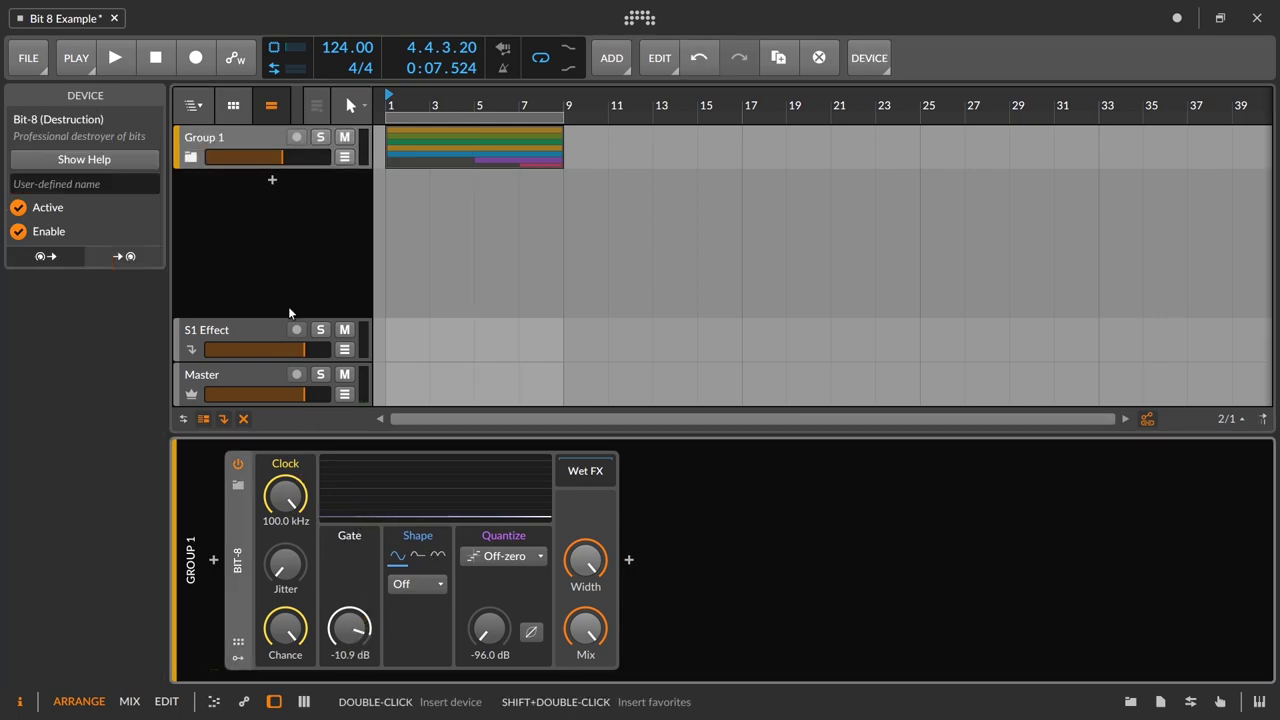
pyautogui.click(247, 132)
pyautogui.moveTo(350, 627); pyautogui.dragTo(350, 660)
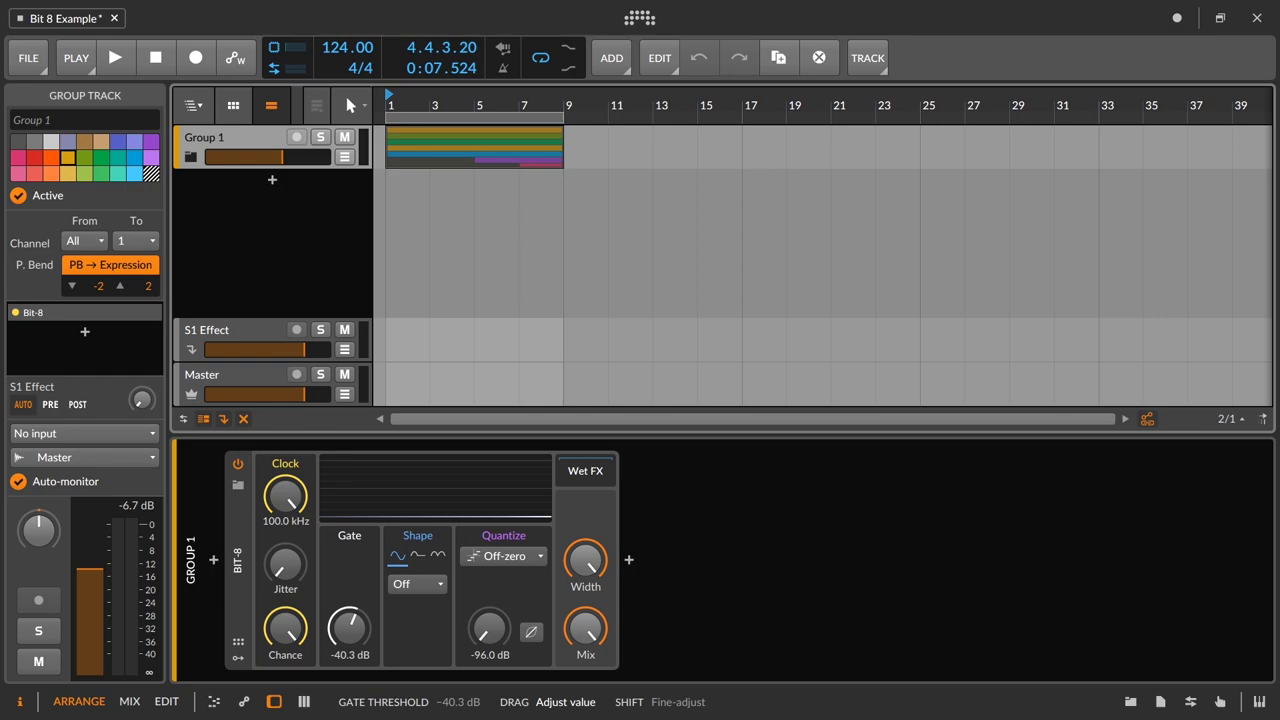
pyautogui.moveTo(365, 637); pyautogui.dragTo(365, 637)
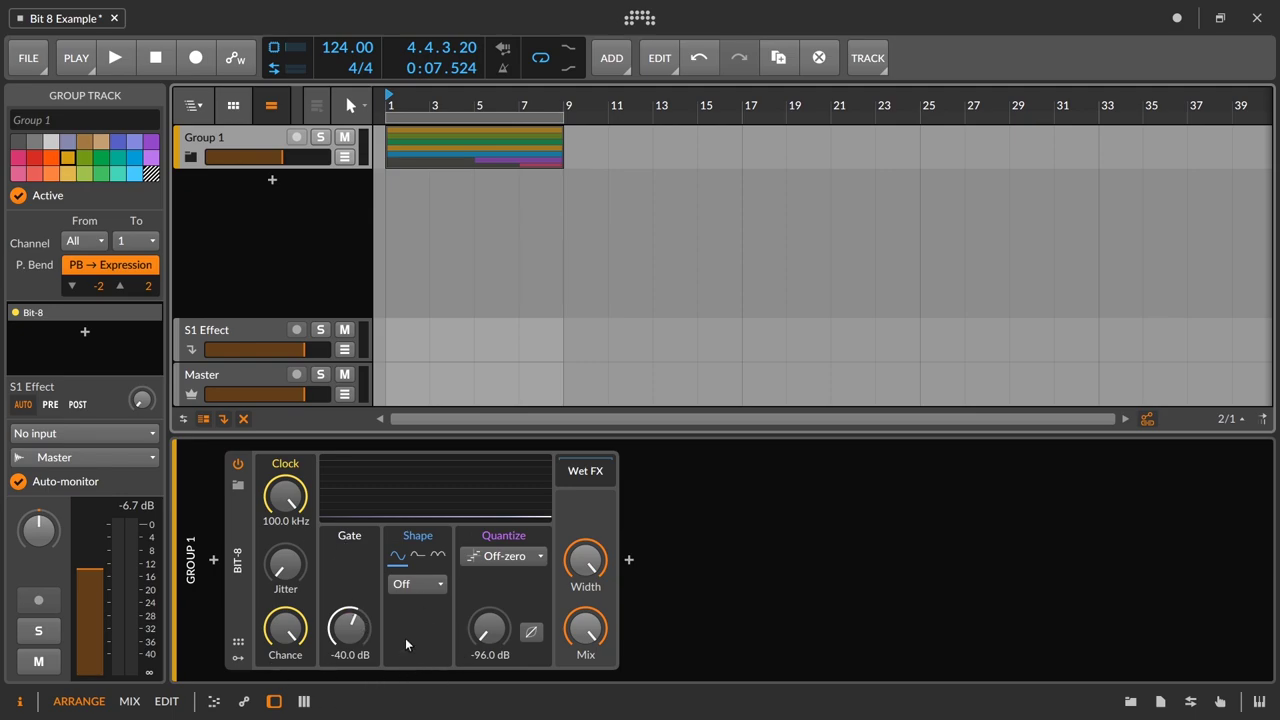
# - During playback, set Bit-8's clock frequency to 25.0 kHz and jitter to about 9 %, and compare the loop with the device bypassed and active
pyautogui.press('space')
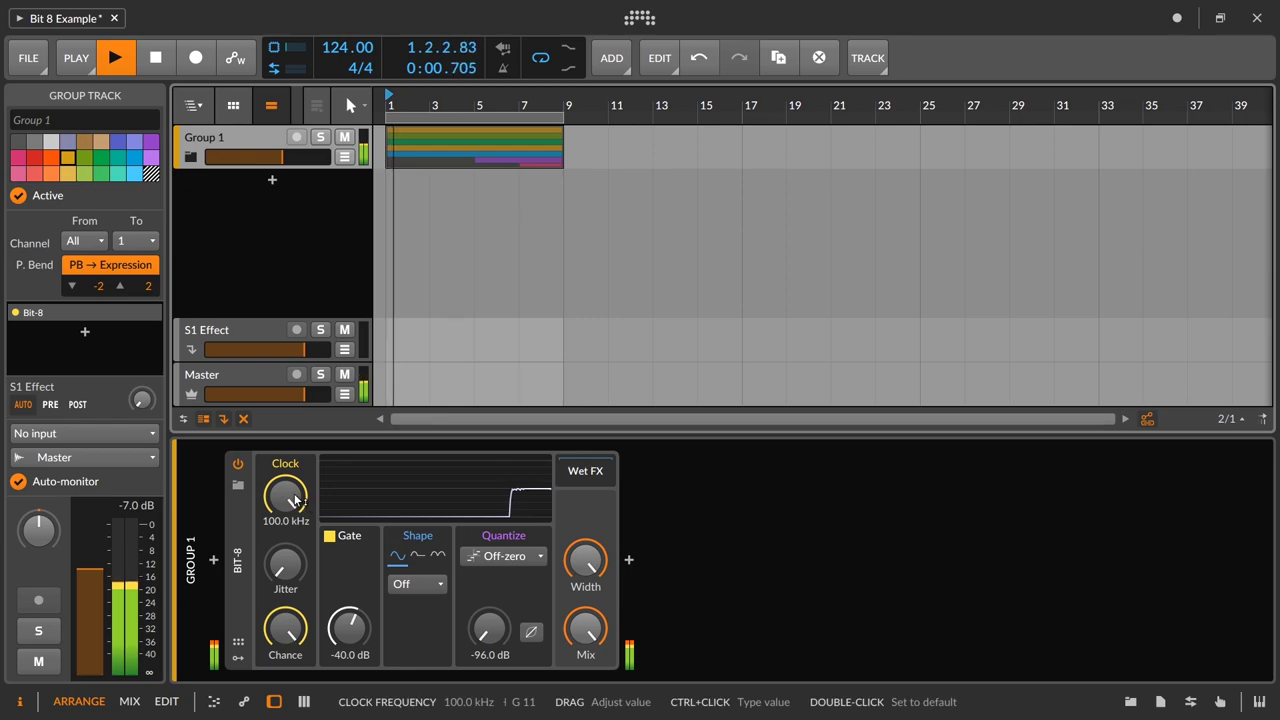
pyautogui.moveTo(267, 523); pyautogui.dragTo(290, 597)
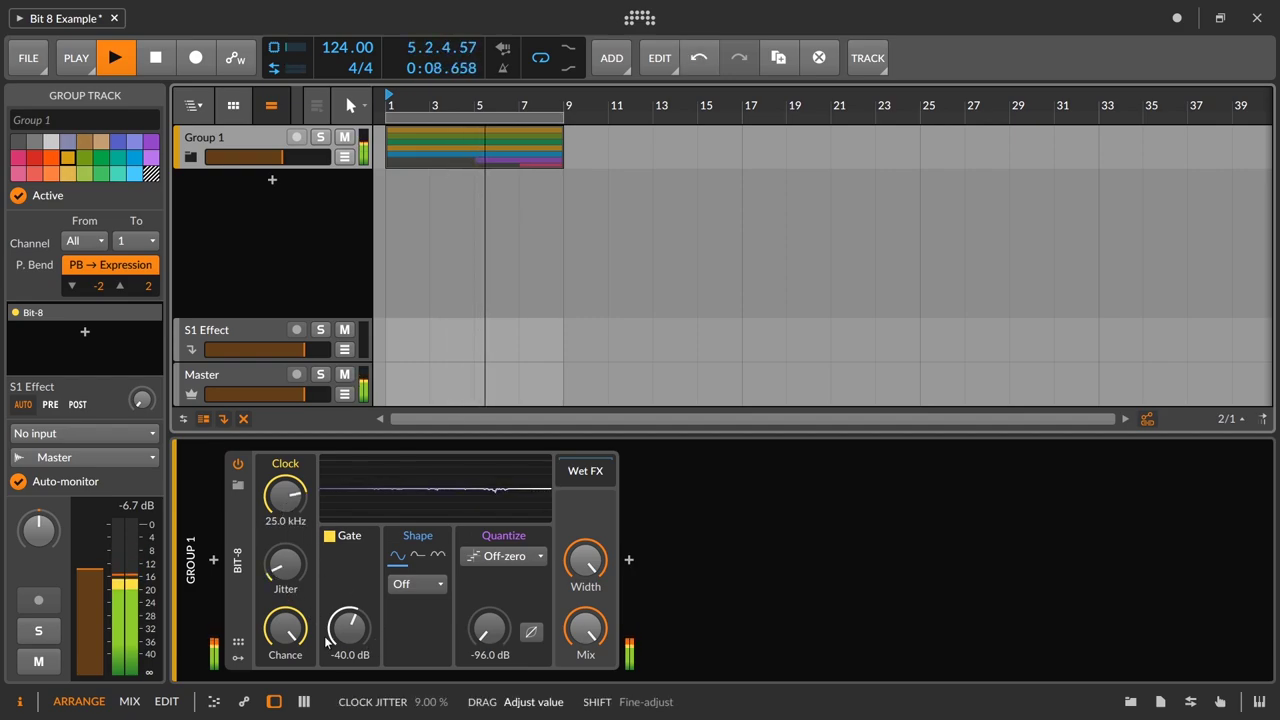
pyautogui.click(239, 465)
pyautogui.click(239, 465)
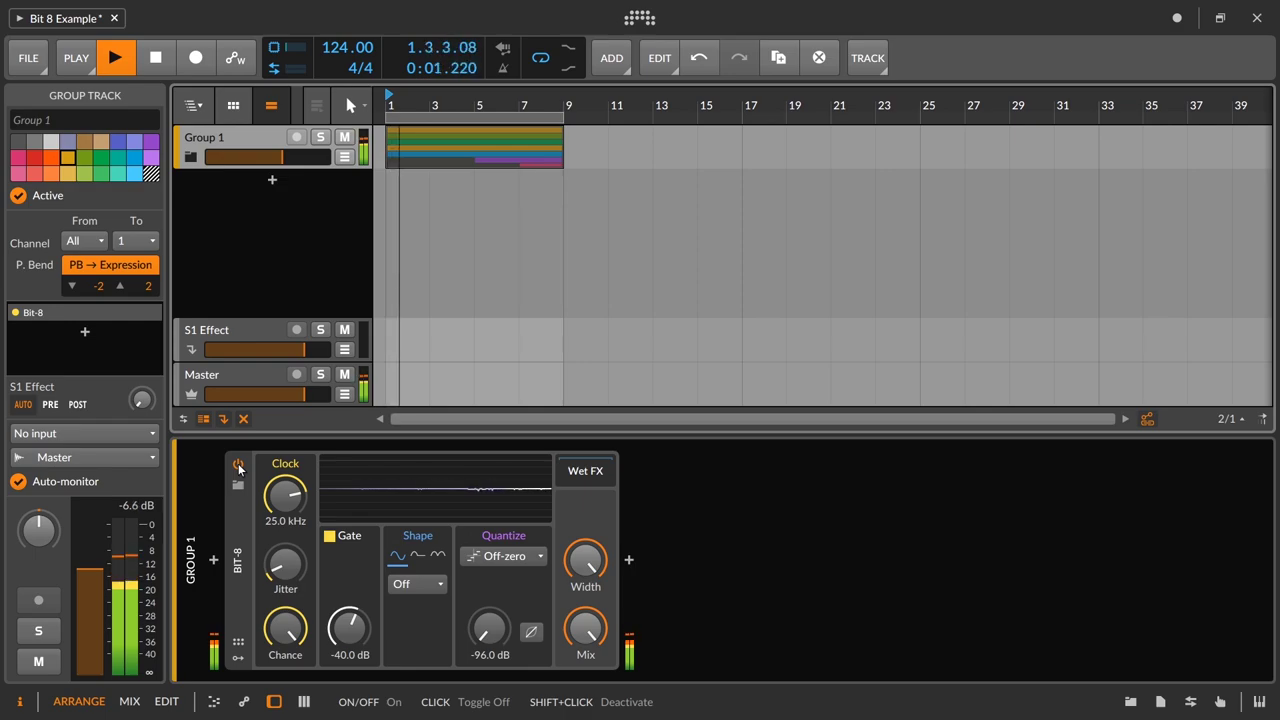
pyautogui.click(239, 465)
pyautogui.click(239, 465)
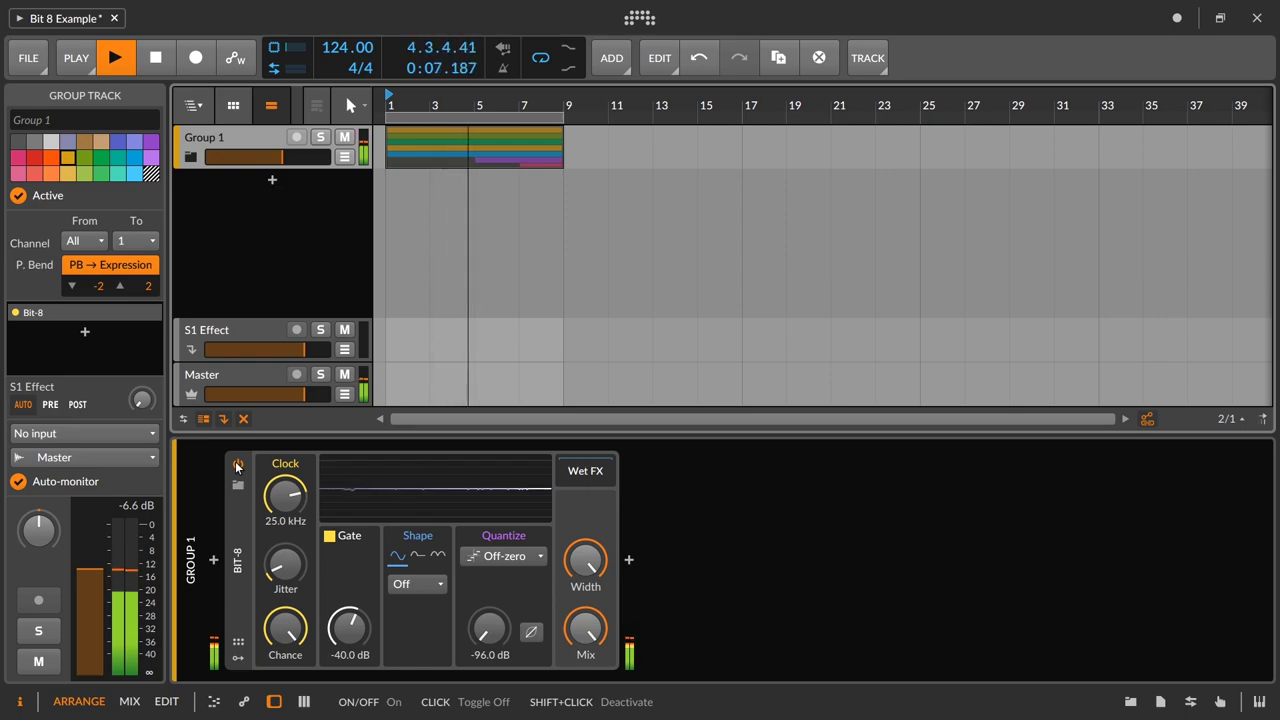
# - Return Bit-8's clock frequency to 100.0 kHz and set its gate threshold to -25.9 dB
pyautogui.moveTo(310, 516); pyautogui.dragTo(310, 470)
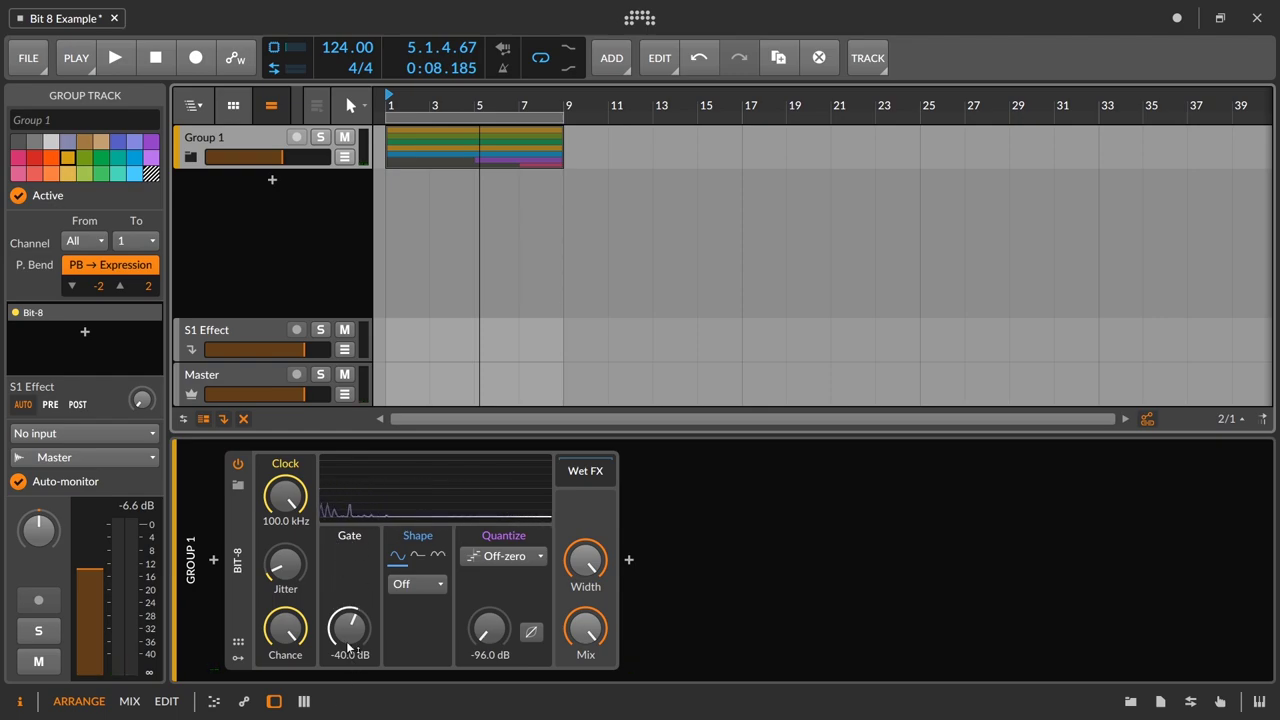
pyautogui.moveTo(350, 650); pyautogui.dragTo(350, 615)
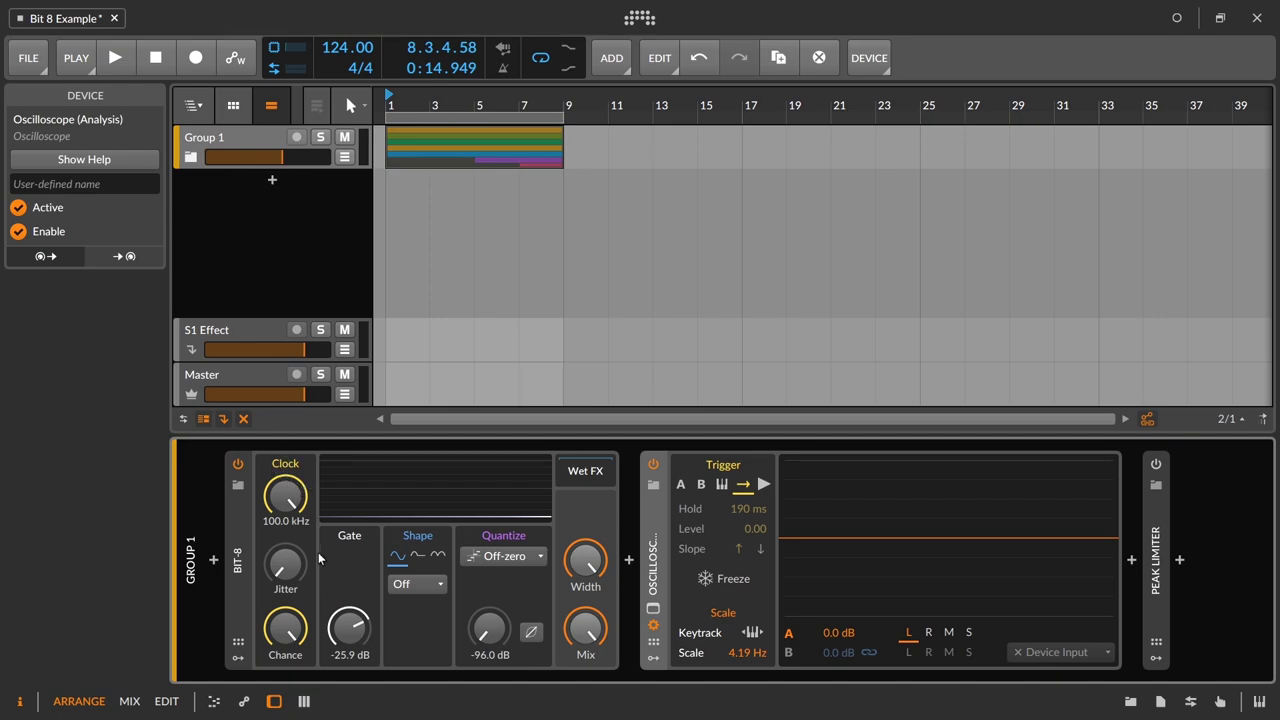
# - Lower Bit-8's clock frequency to 10.9 kHz and play the loop briefly with the oscilloscope running
pyautogui.moveTo(295, 528); pyautogui.dragTo(295, 566)
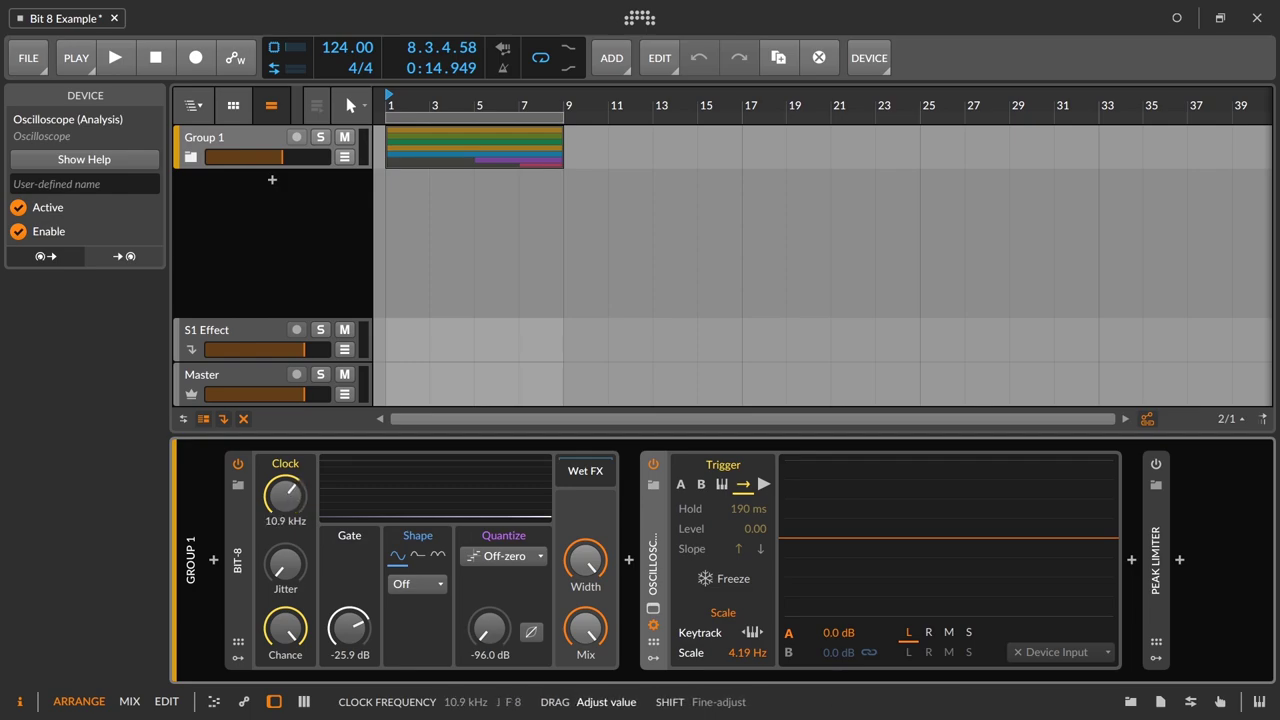
pyautogui.moveTo(285, 495); pyautogui.dragTo(285, 492)
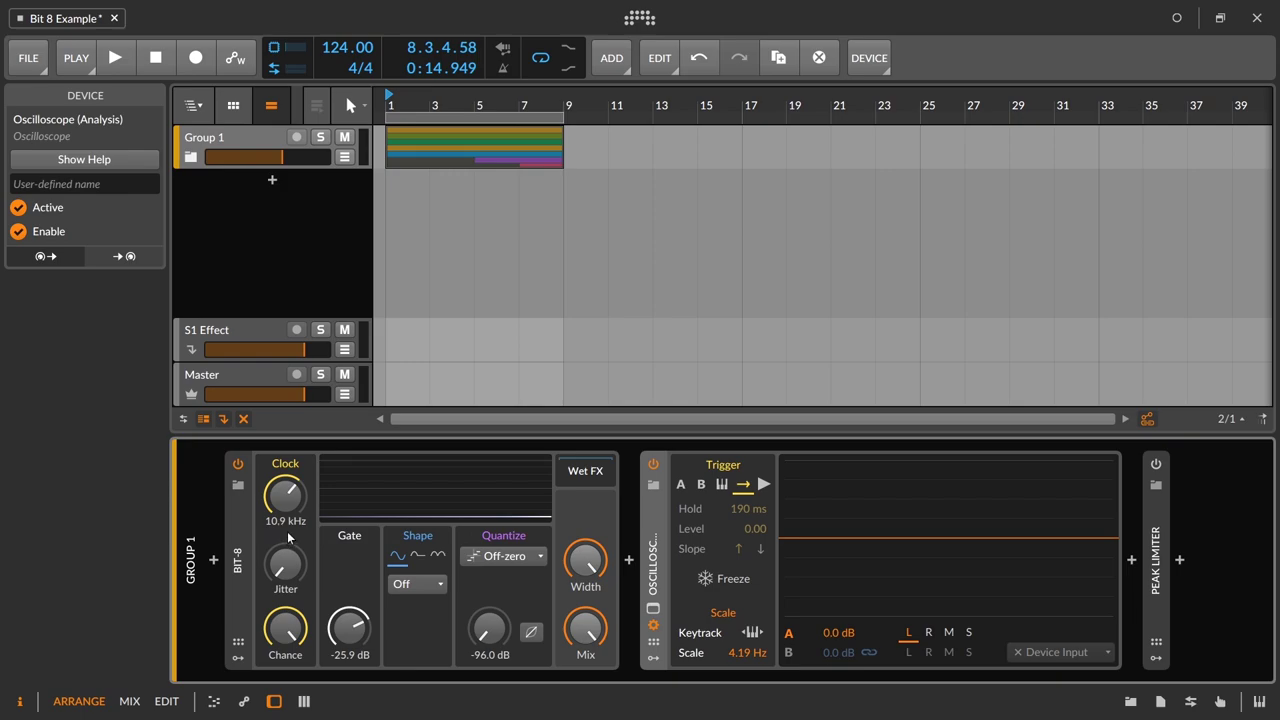
pyautogui.press('space')
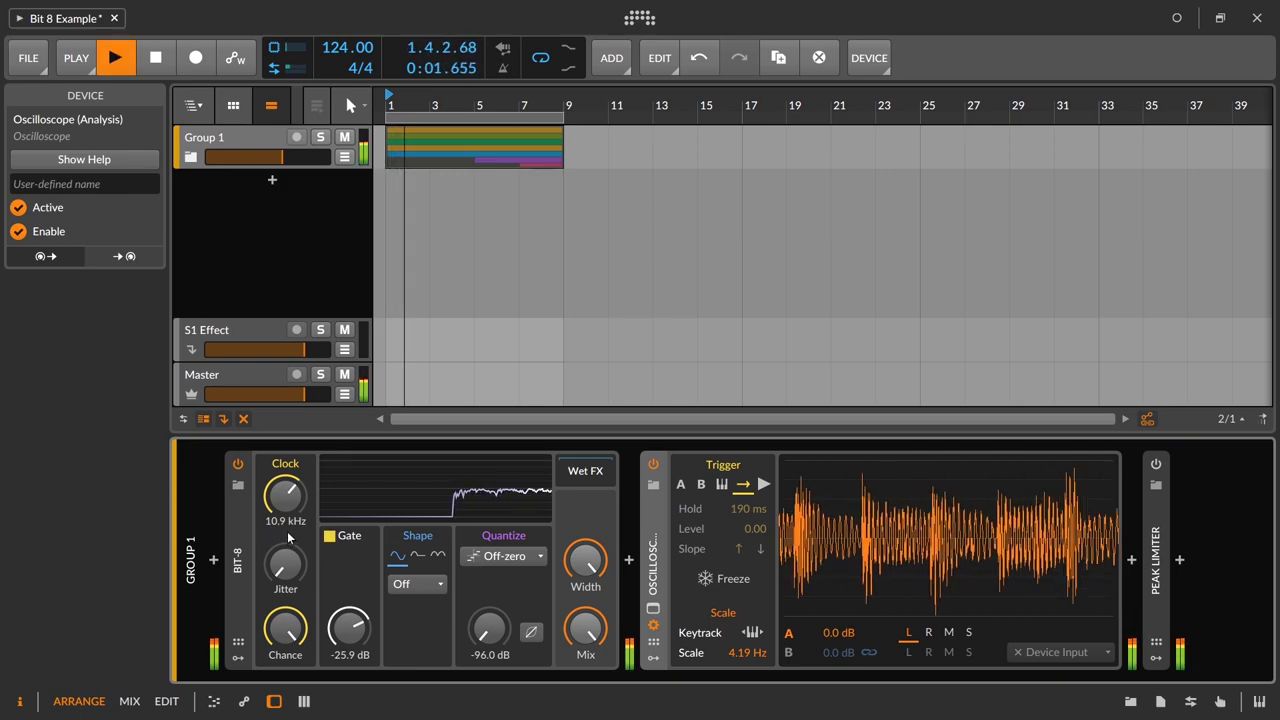
pyautogui.press('space')
# - Reset Bit-8's clock frequency to 100.0 kHz and its gate threshold to -96.0 dB
pyautogui.doubleClick(282, 506)
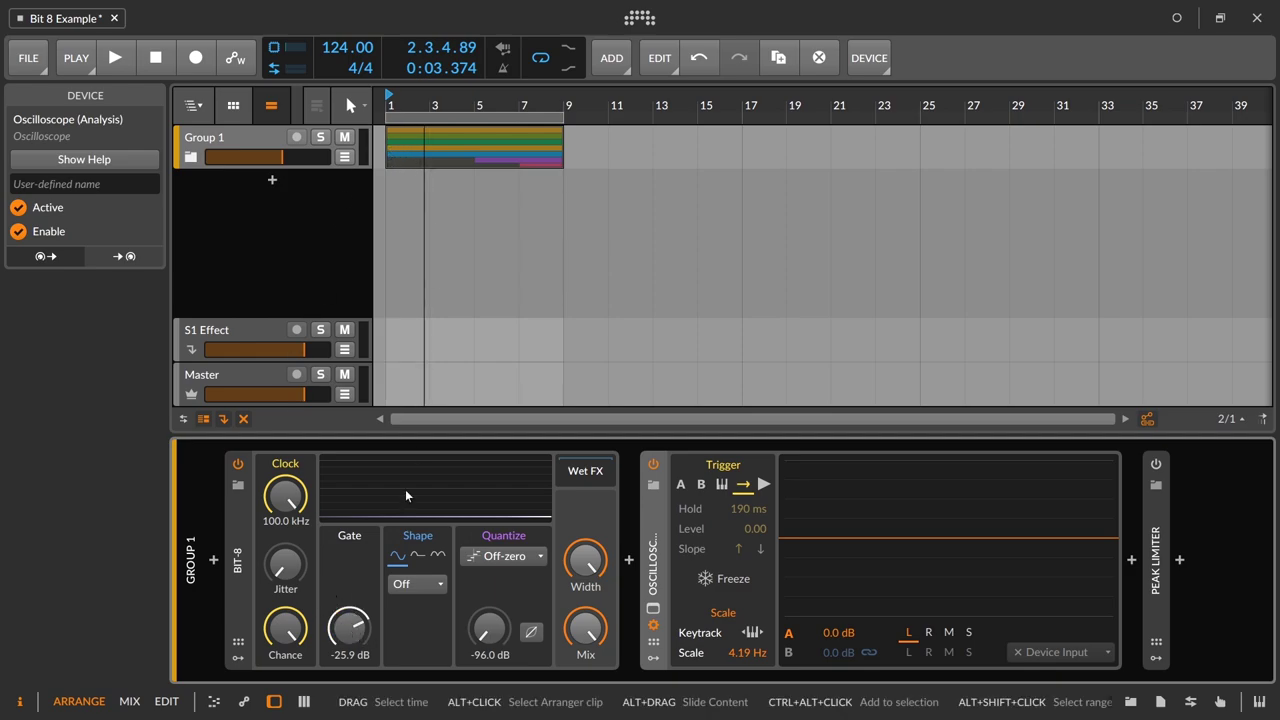
pyautogui.moveTo(345, 627)
pyautogui.mouseDown()
pyautogui.moveTo(350, 670)
pyautogui.moveTo(358, 630)
pyautogui.mouseUp()
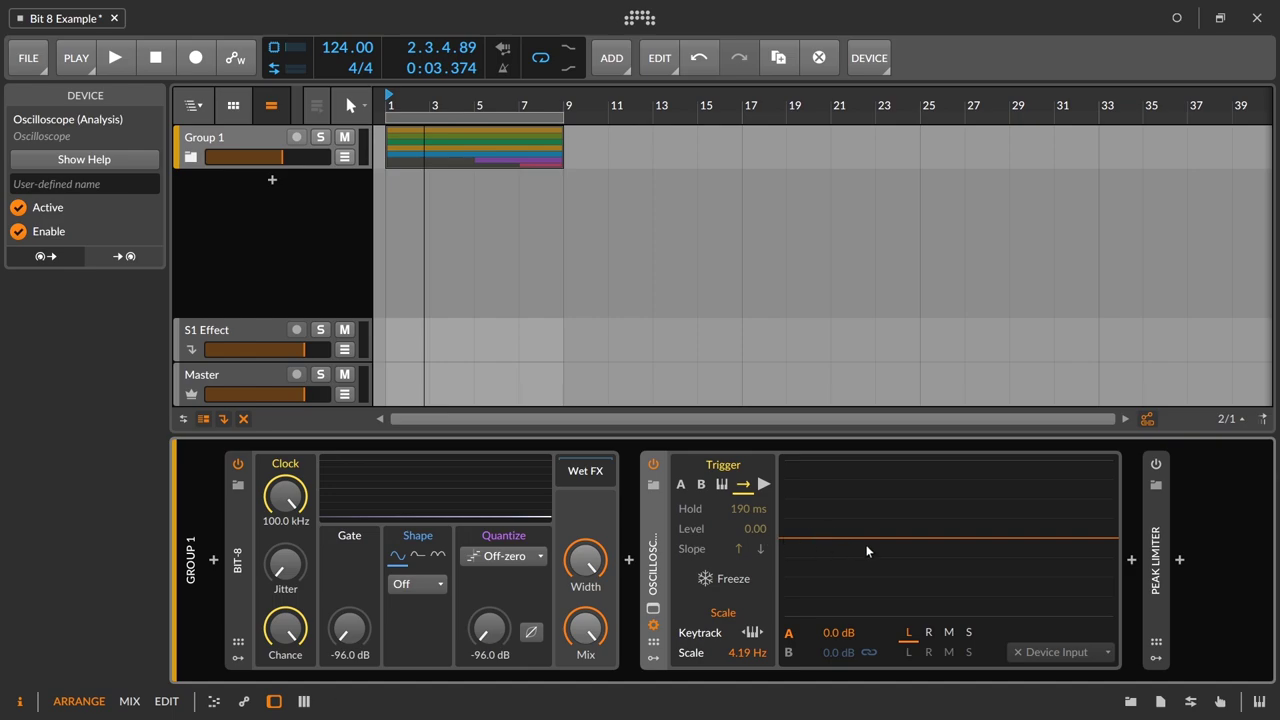
# - Play the loop and compare Bit-8's Half and Full rectify modes on the oscilloscope, ending with rectification off
pyautogui.press('space')
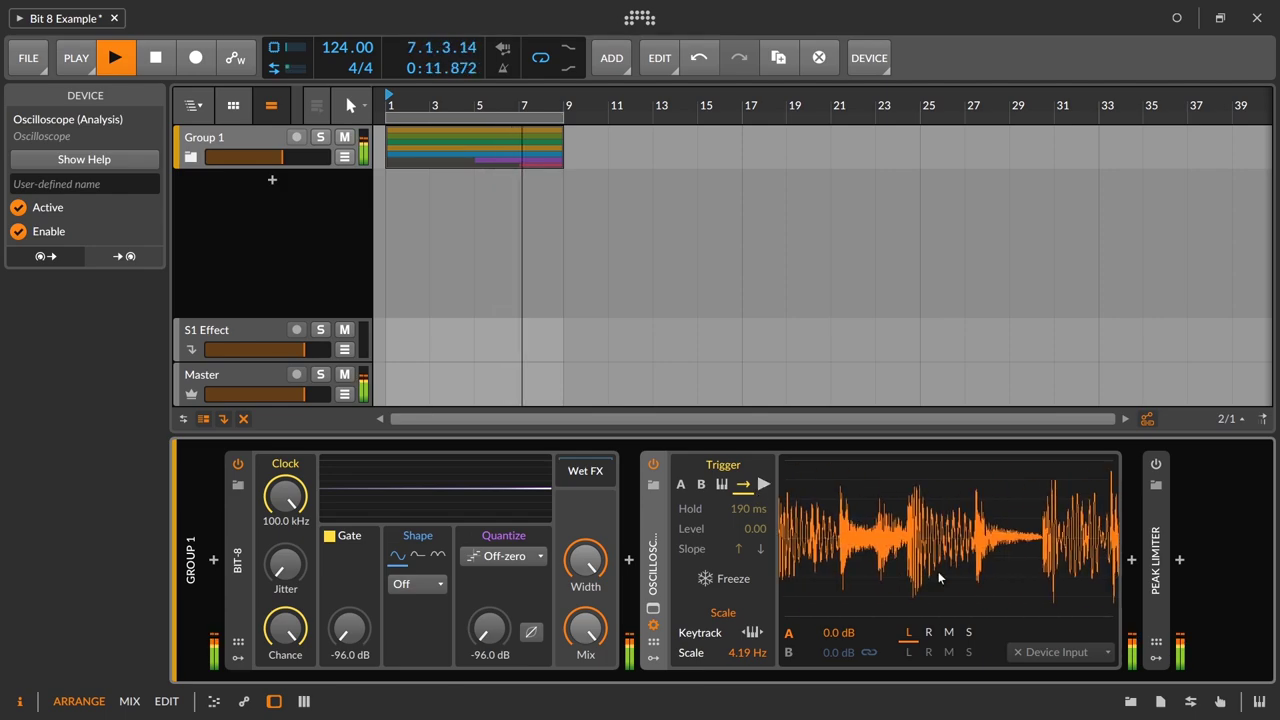
pyautogui.click(418, 557)
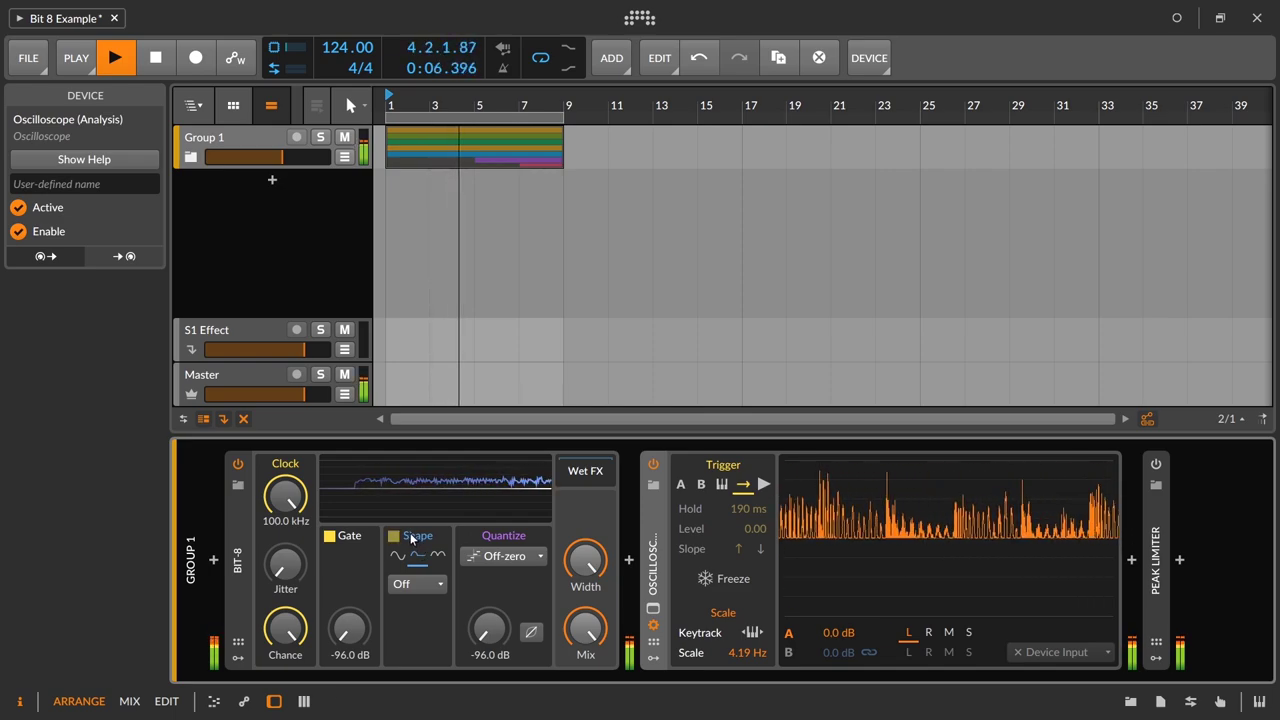
pyautogui.click(399, 562)
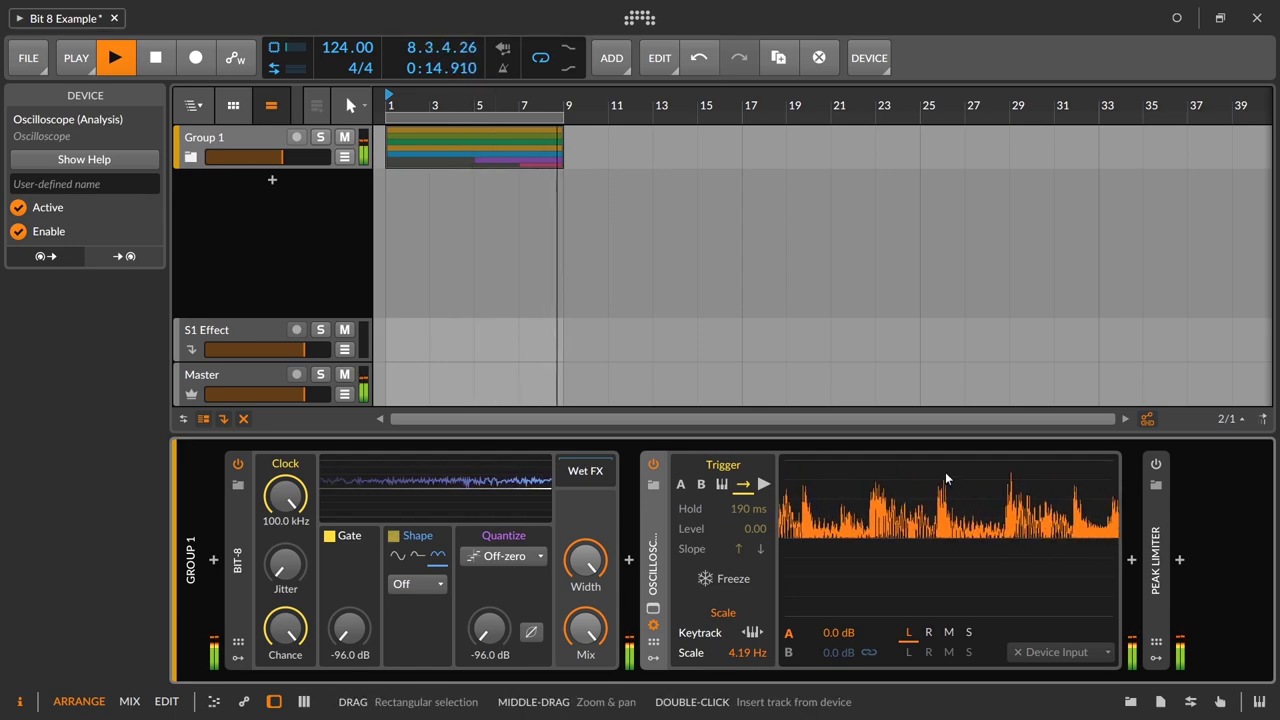
pyautogui.click(417, 554)
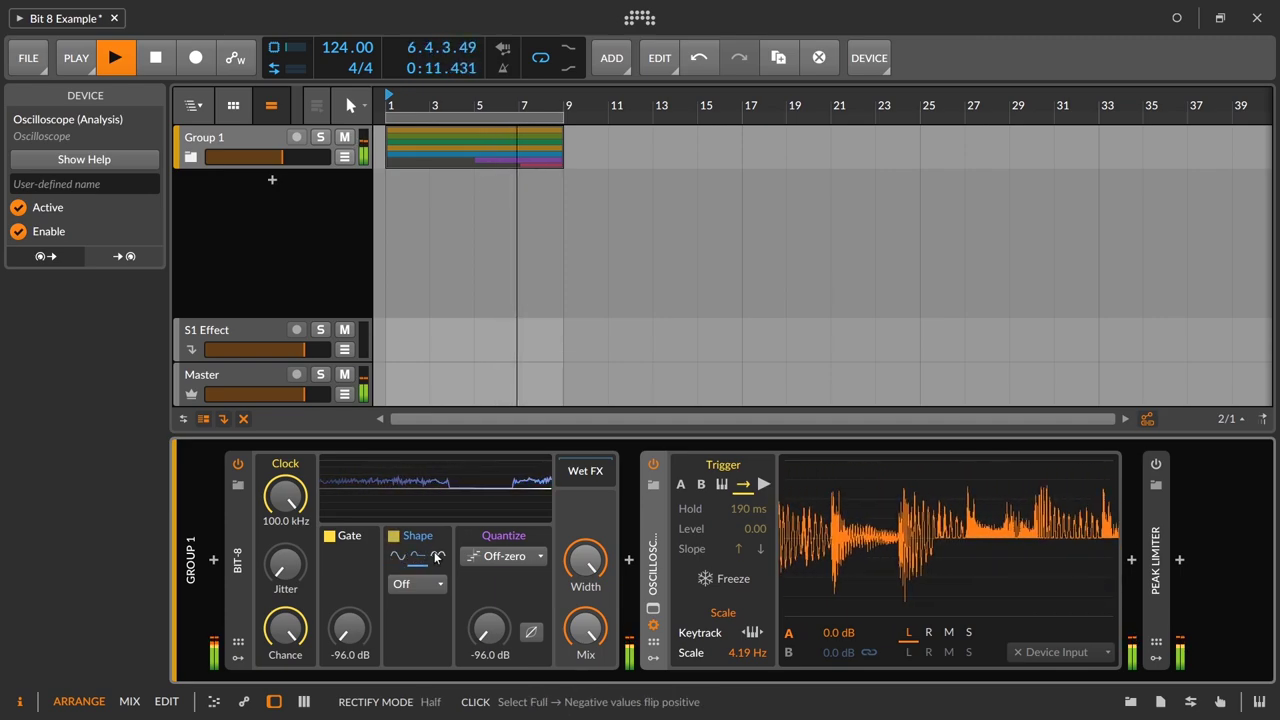
pyautogui.click(399, 557)
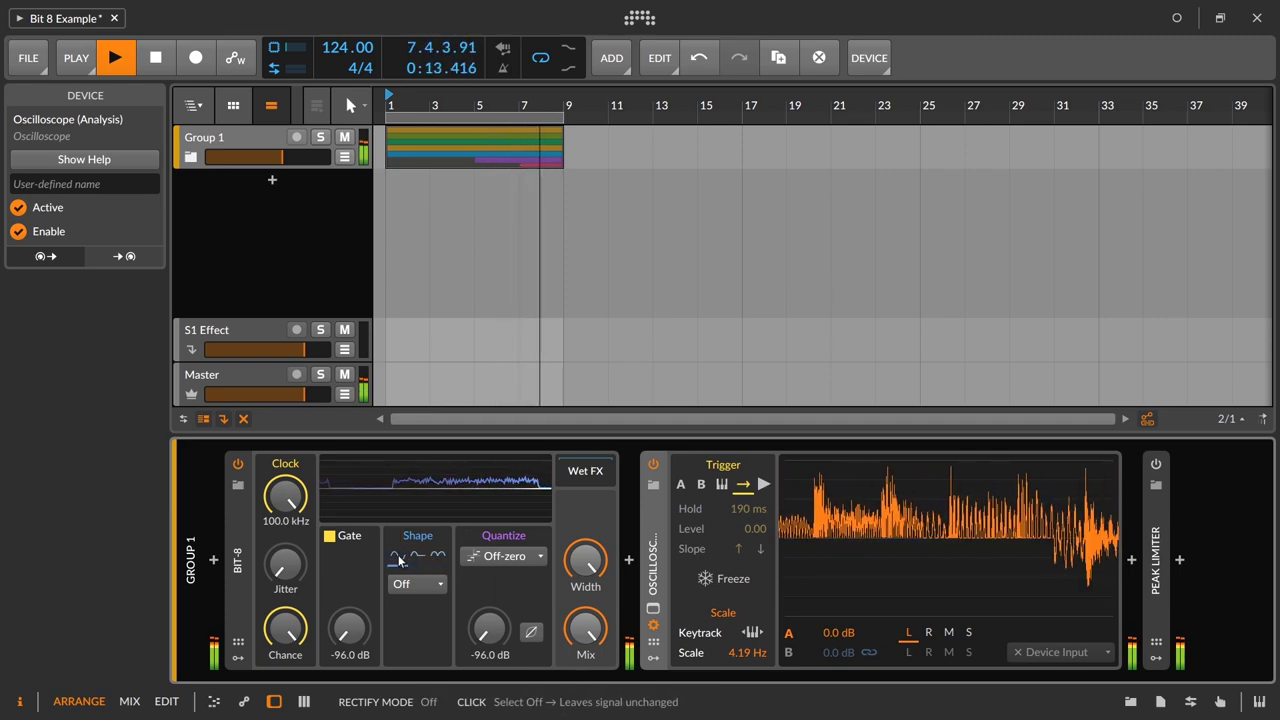
pyautogui.press('space')
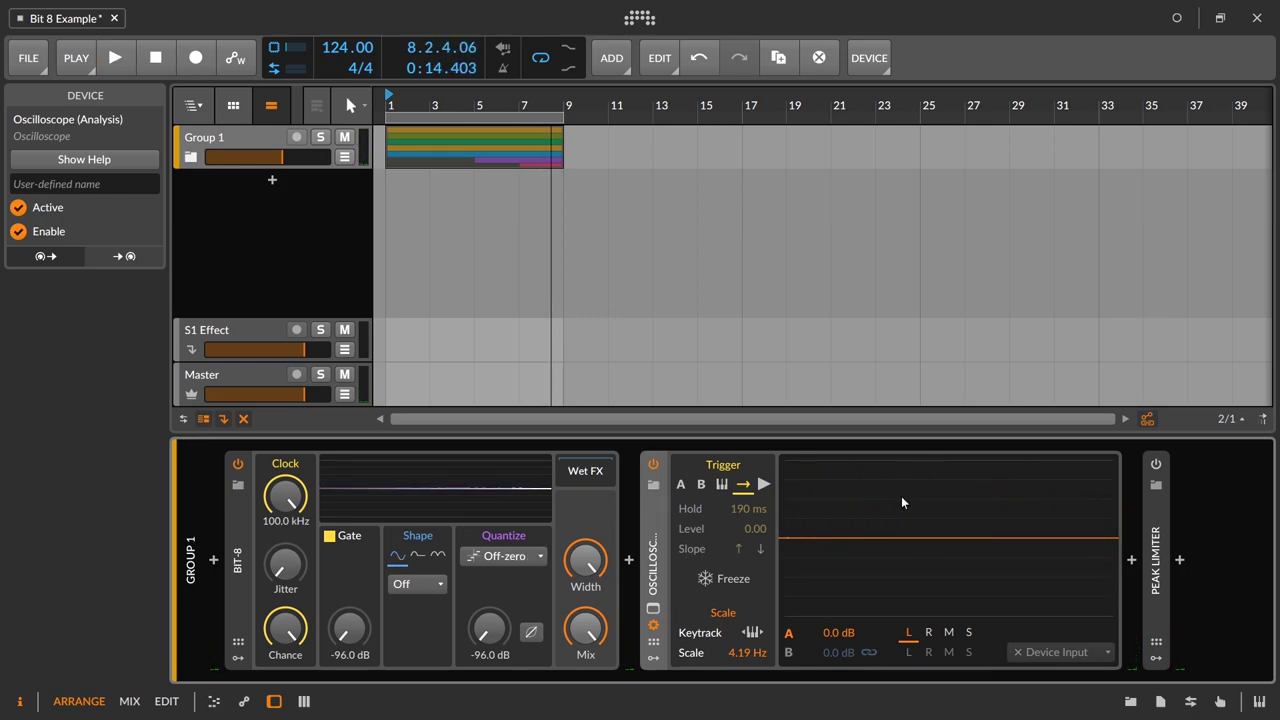
# - Disable and collapse the Oscilloscope, and expand the Peak Limiter placed directly after Bit-8
pyautogui.click(653, 464)
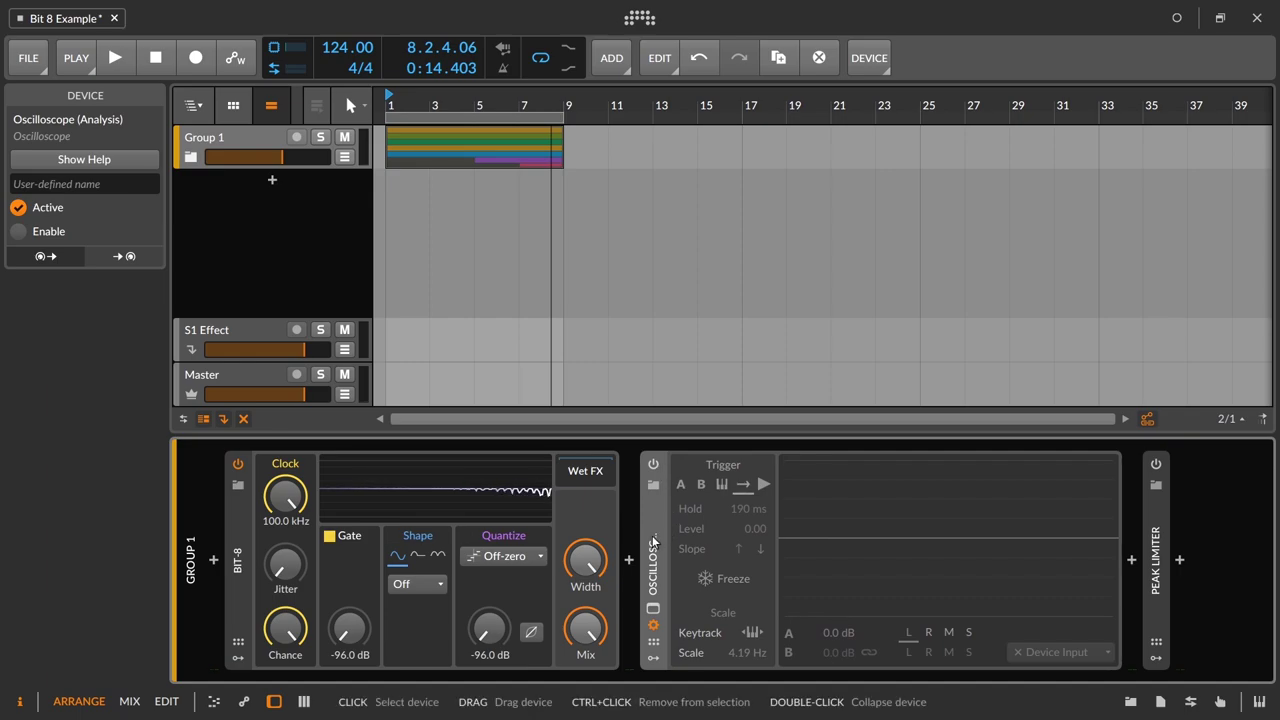
pyautogui.doubleClick(660, 538)
pyautogui.moveTo(701, 540); pyautogui.dragTo(658, 512)
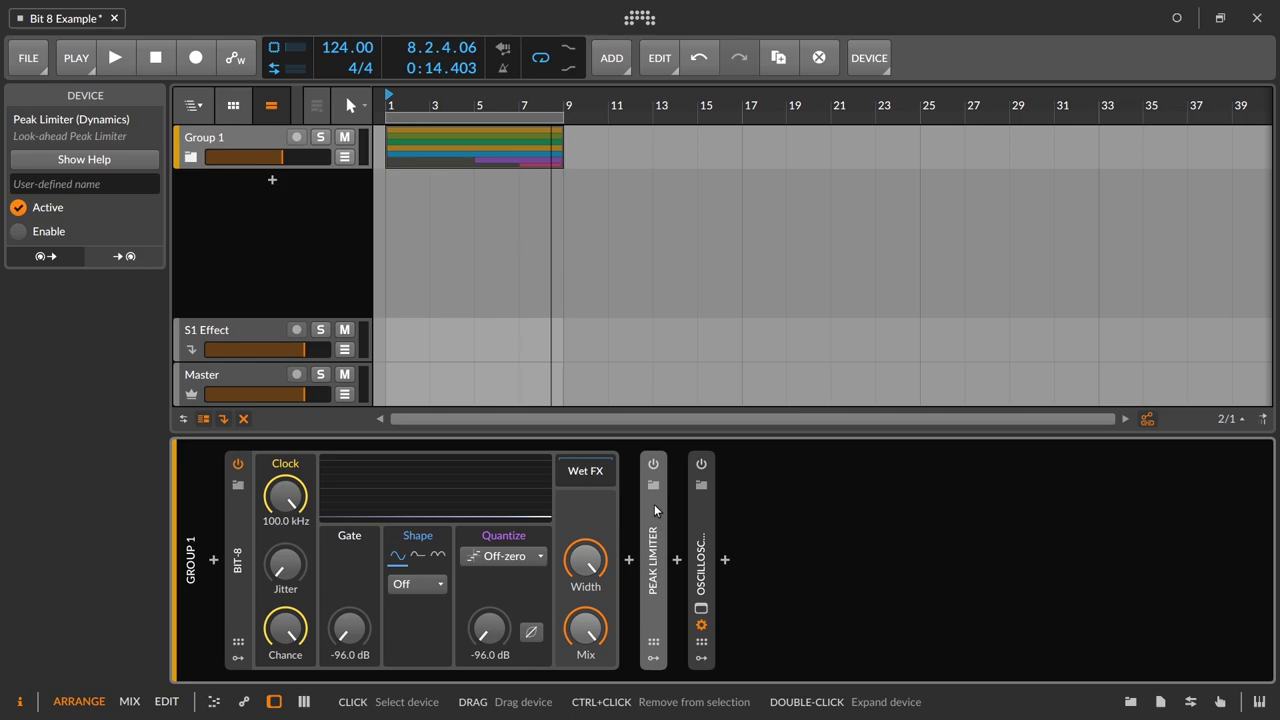
pyautogui.doubleClick(656, 512)
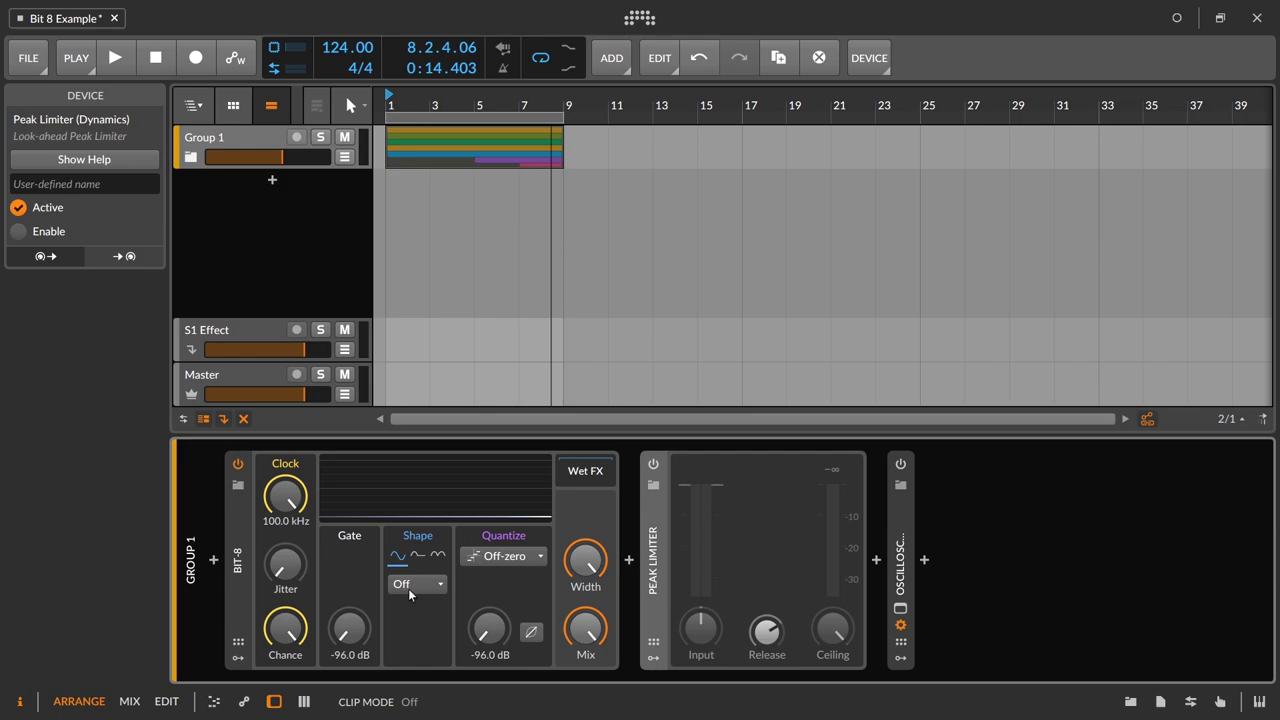
pyautogui.moveTo(348, 628); pyautogui.dragTo(348, 600)
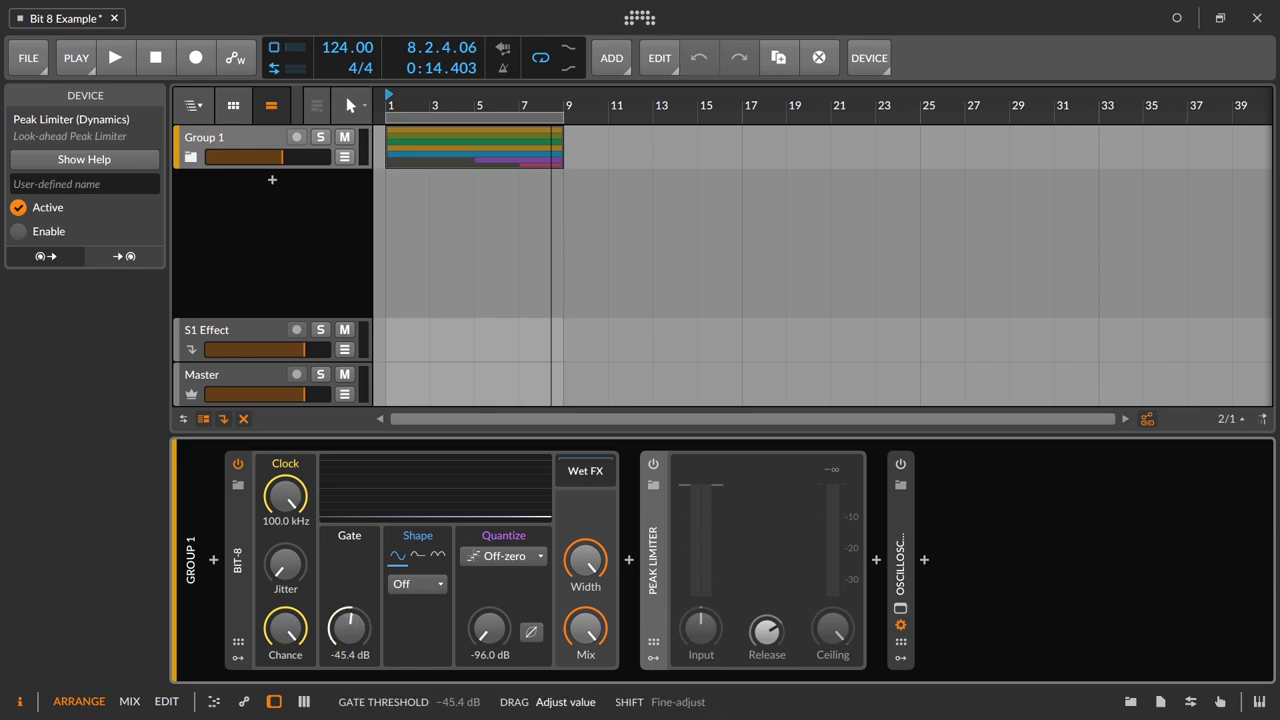
pyautogui.doubleClick(347, 630)
pyautogui.click(420, 590)
pyautogui.click(423, 590)
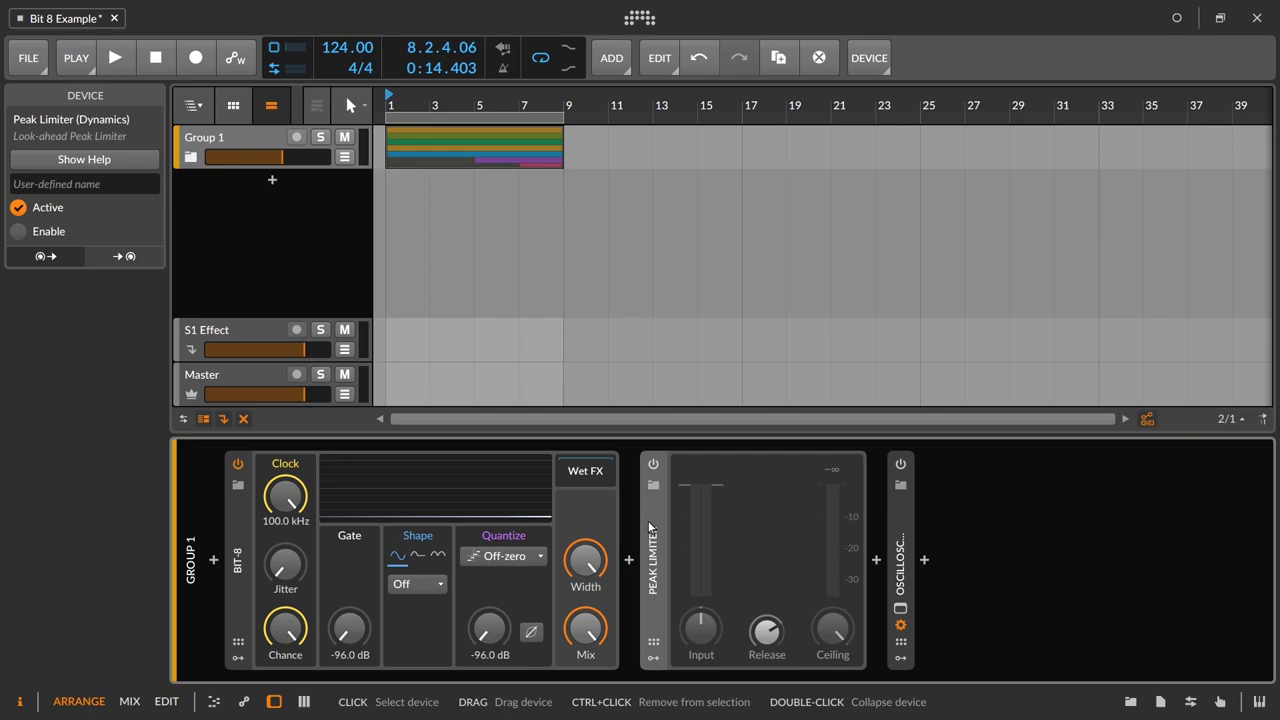
# - Enable the Peak Limiter on Group 1 and lower its ceiling while the loop plays
pyautogui.click(655, 464)
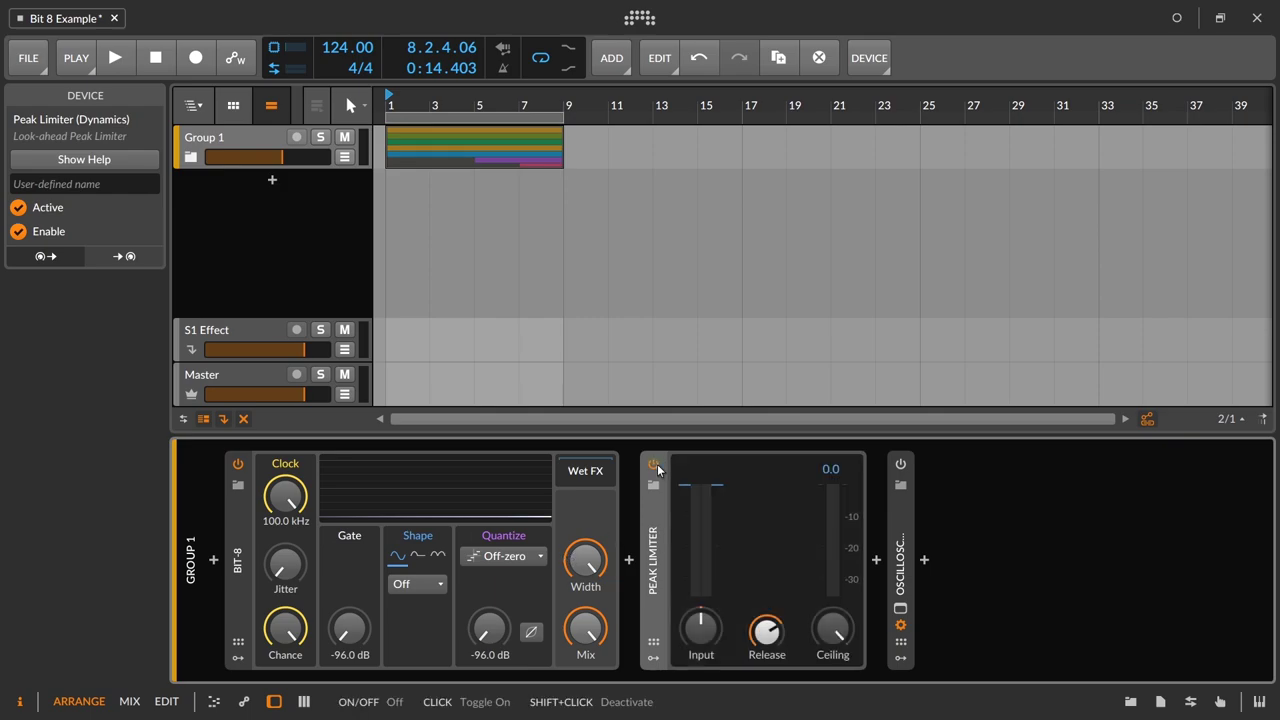
pyautogui.press('space')
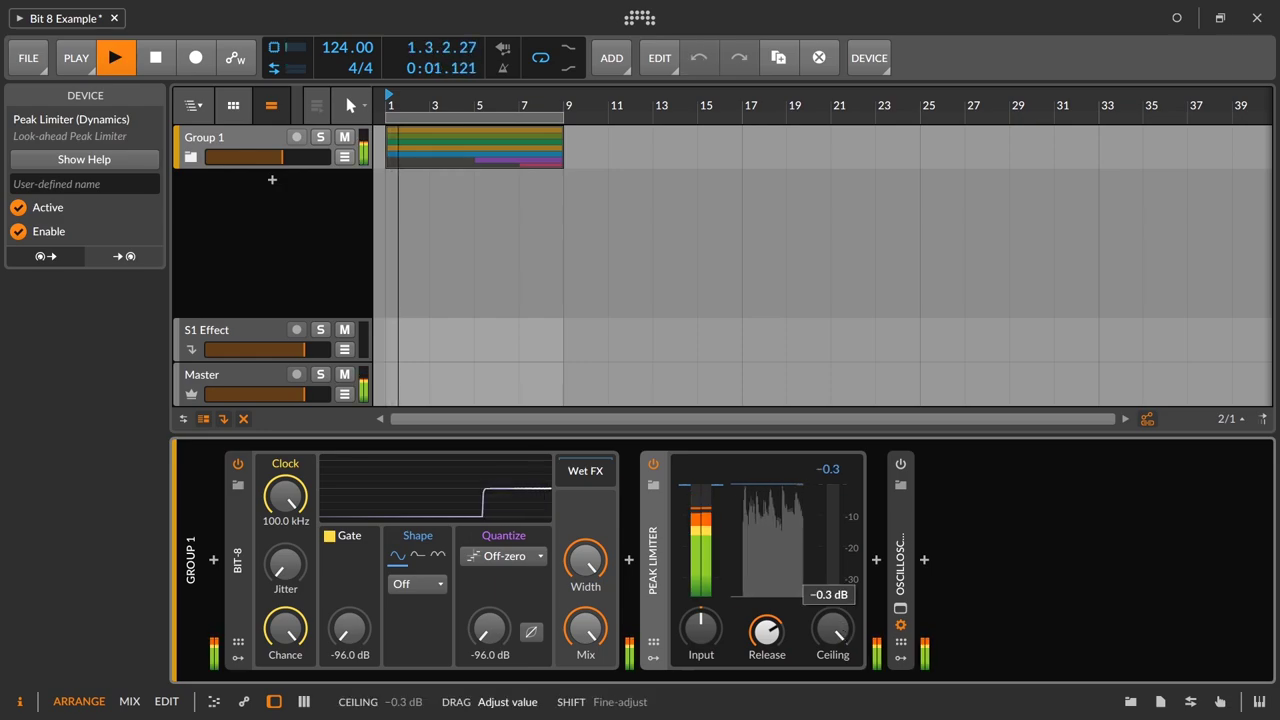
pyautogui.moveTo(833, 628); pyautogui.dragTo(833, 674)
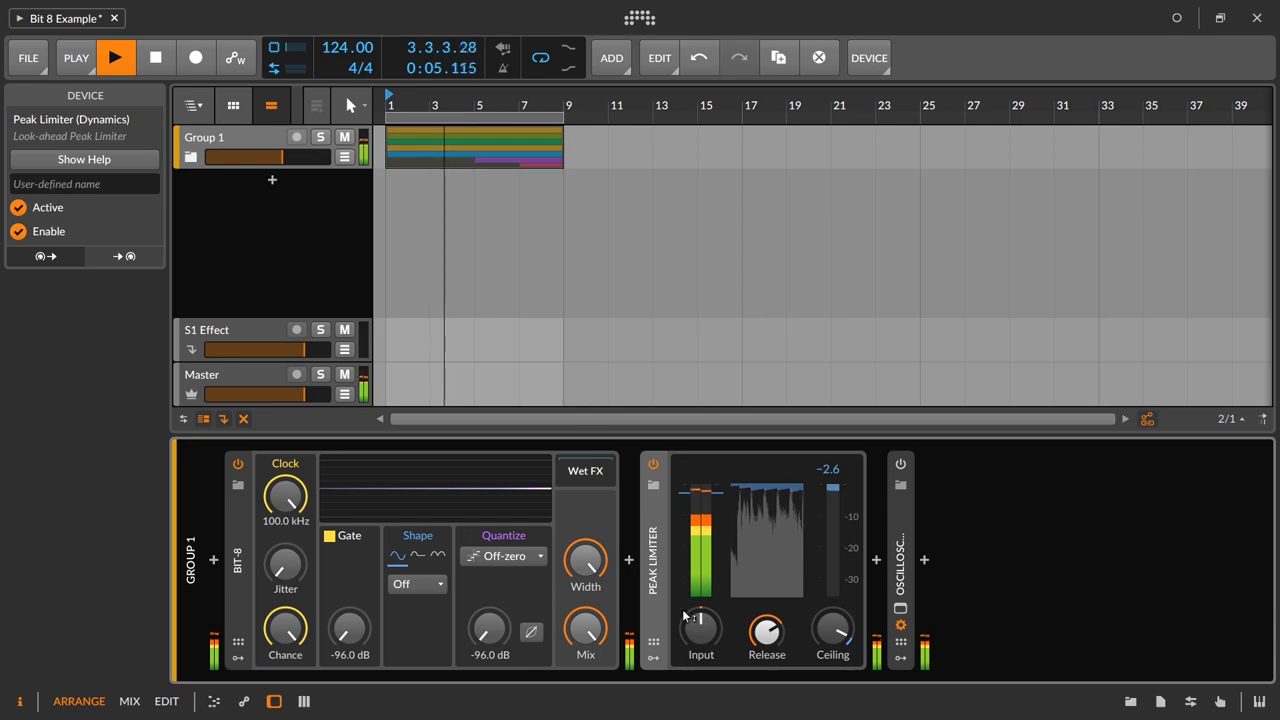
# - Raise the Peak Limiter's input and compare the loop with the limiter on and off while Bit-8 is bypassed, leaving both devices disabled
pyautogui.moveTo(688, 612); pyautogui.dragTo(688, 580)
pyautogui.moveTo(701, 628); pyautogui.dragTo(701, 555)
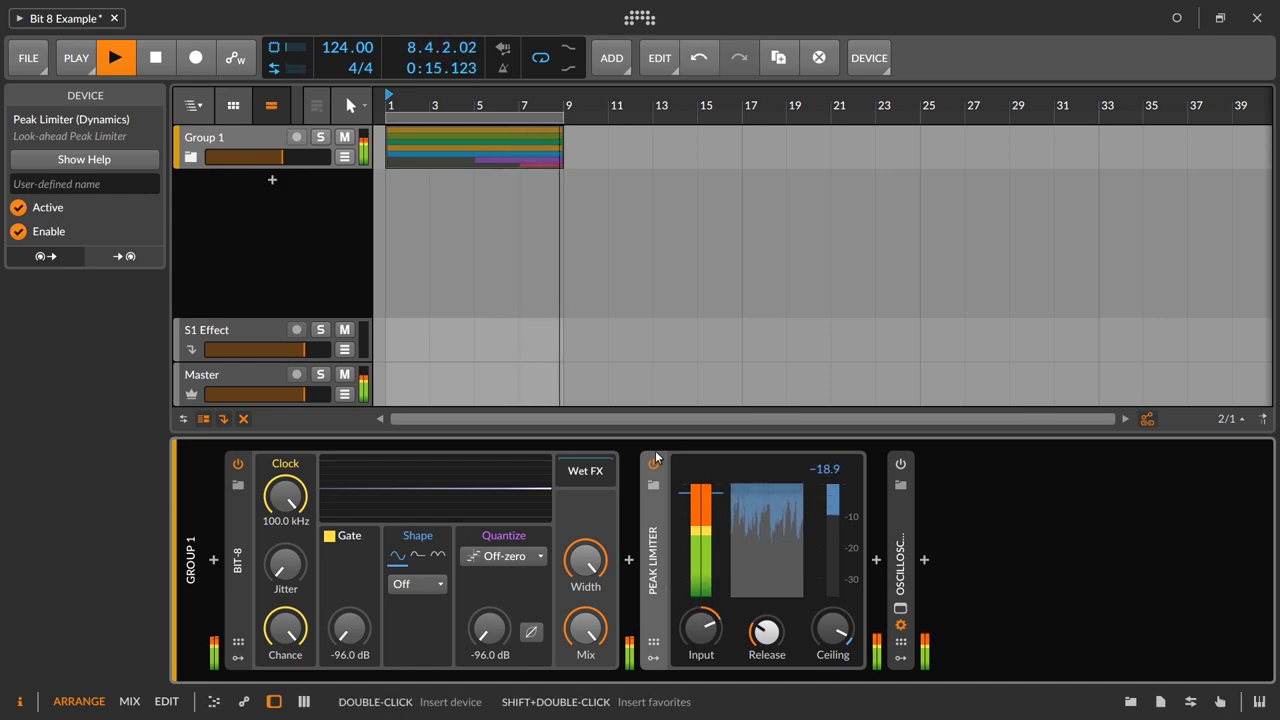
pyautogui.click(237, 463)
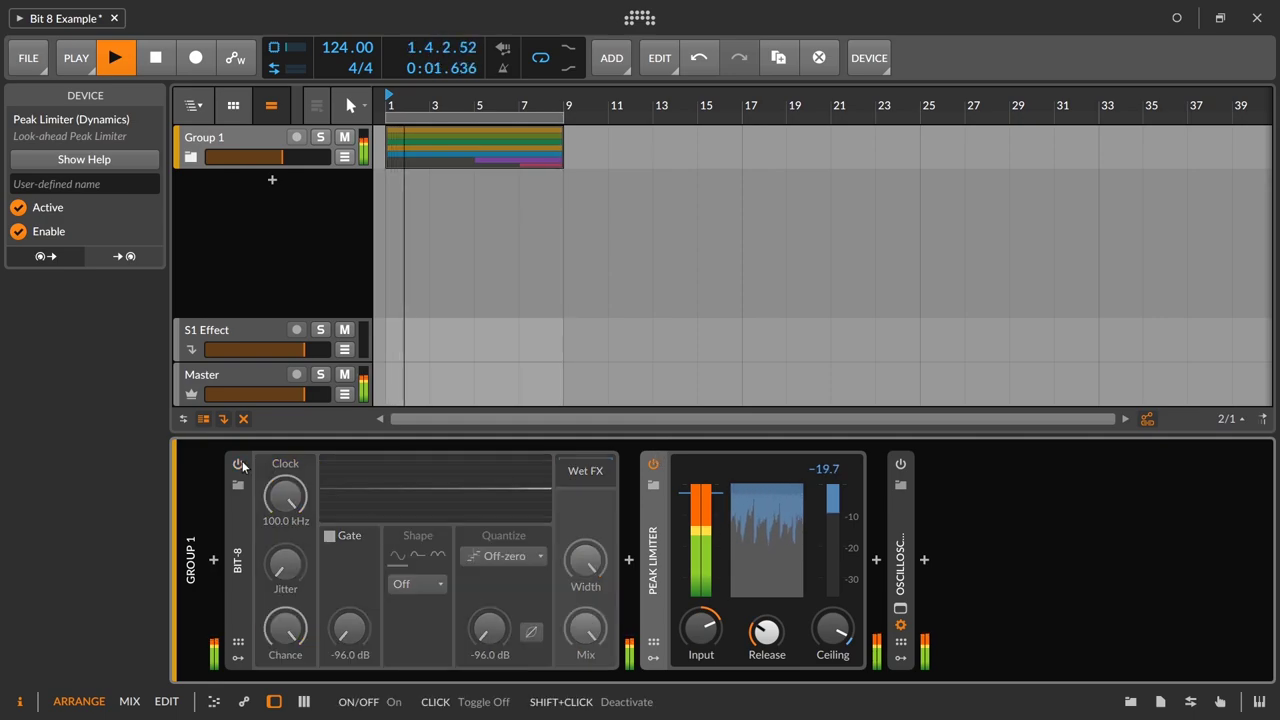
pyautogui.click(652, 463)
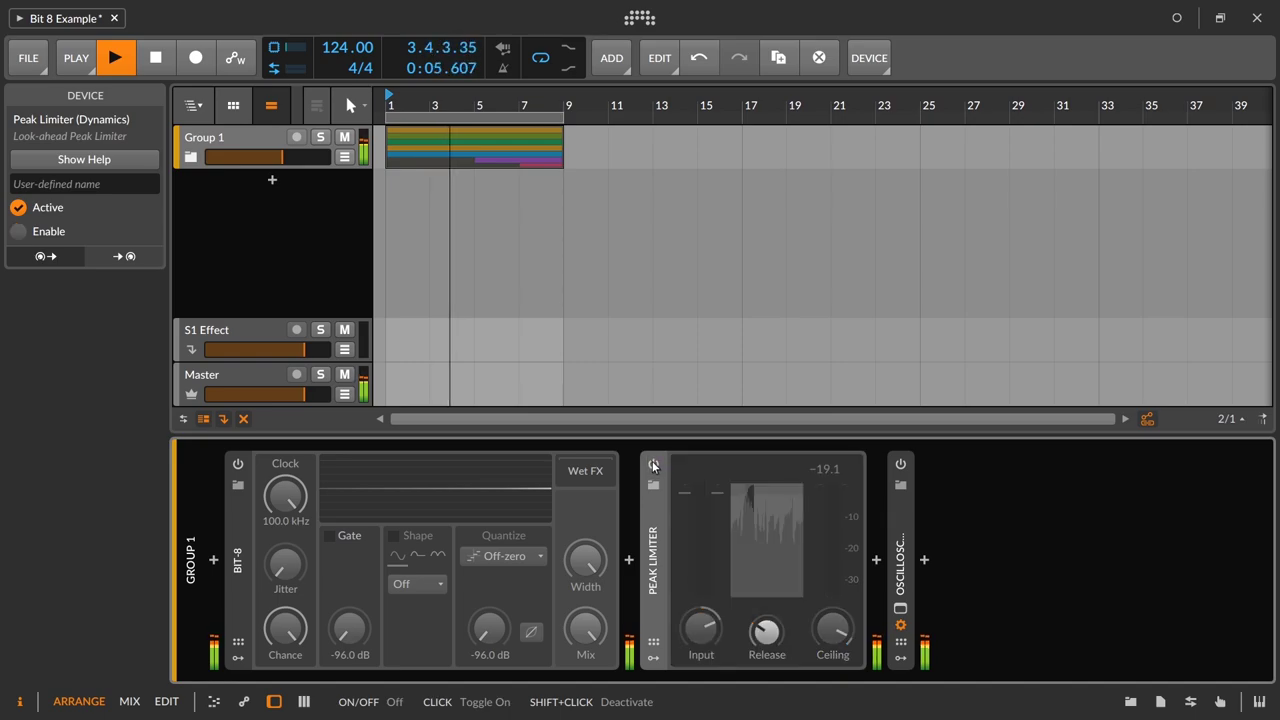
pyautogui.click(652, 463)
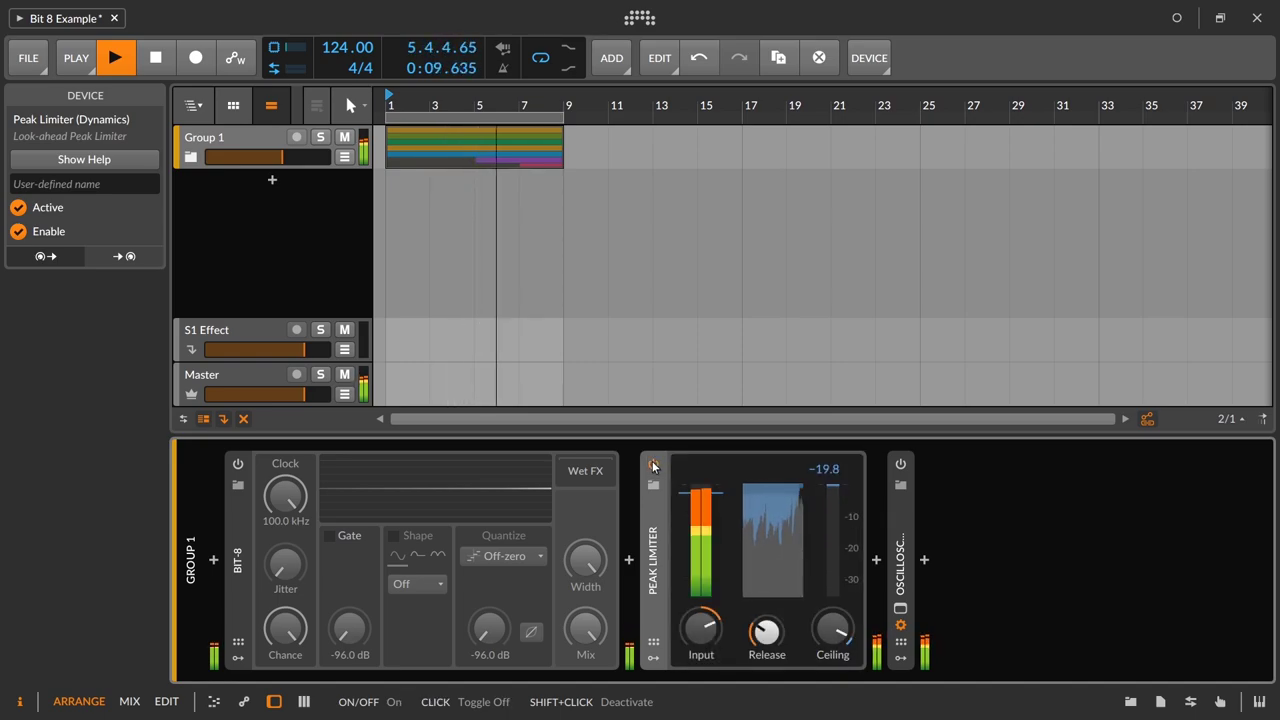
pyautogui.click(652, 463)
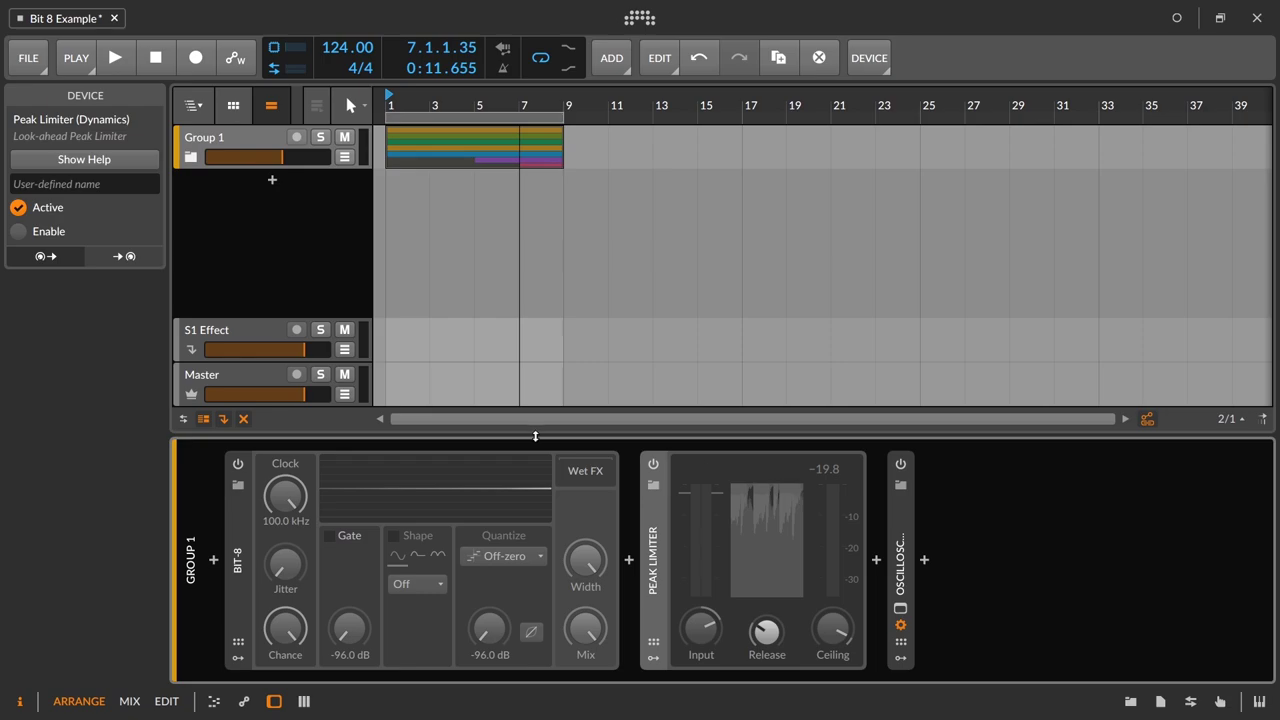
# - Re-enable Bit-8 and set its Shape clip mode to Clip
pyautogui.click(237, 464)
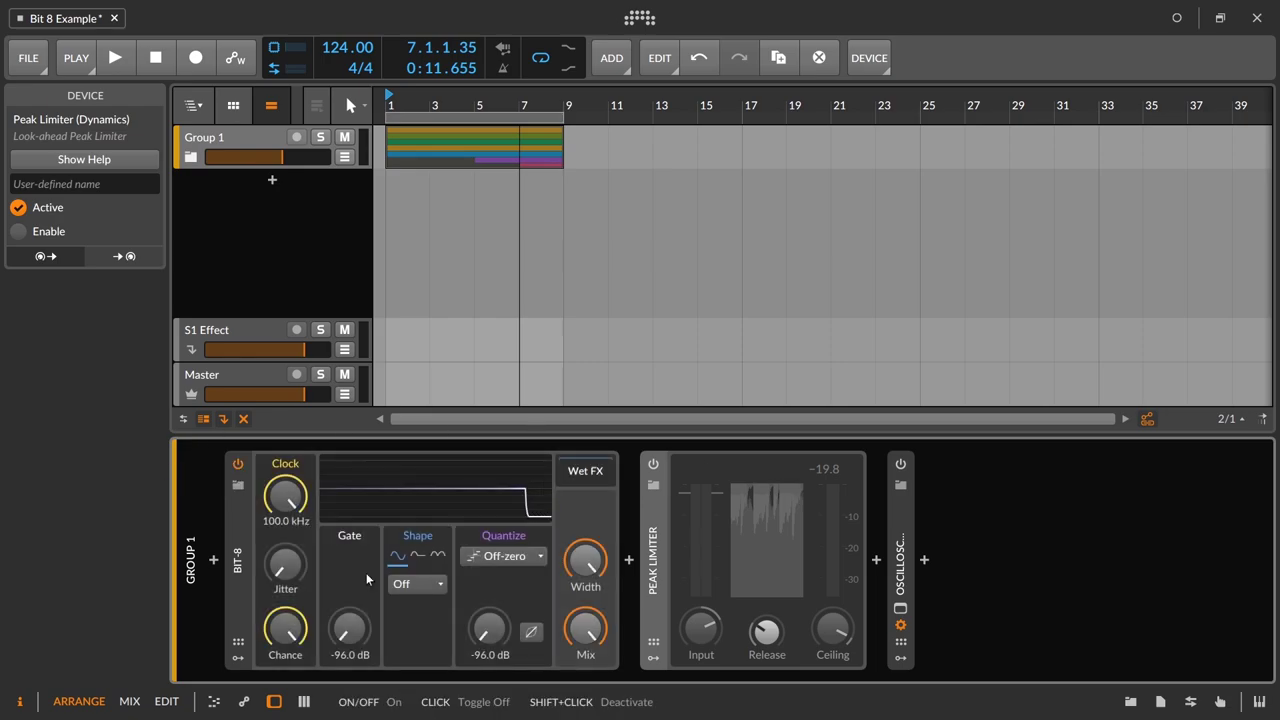
pyautogui.click(418, 589)
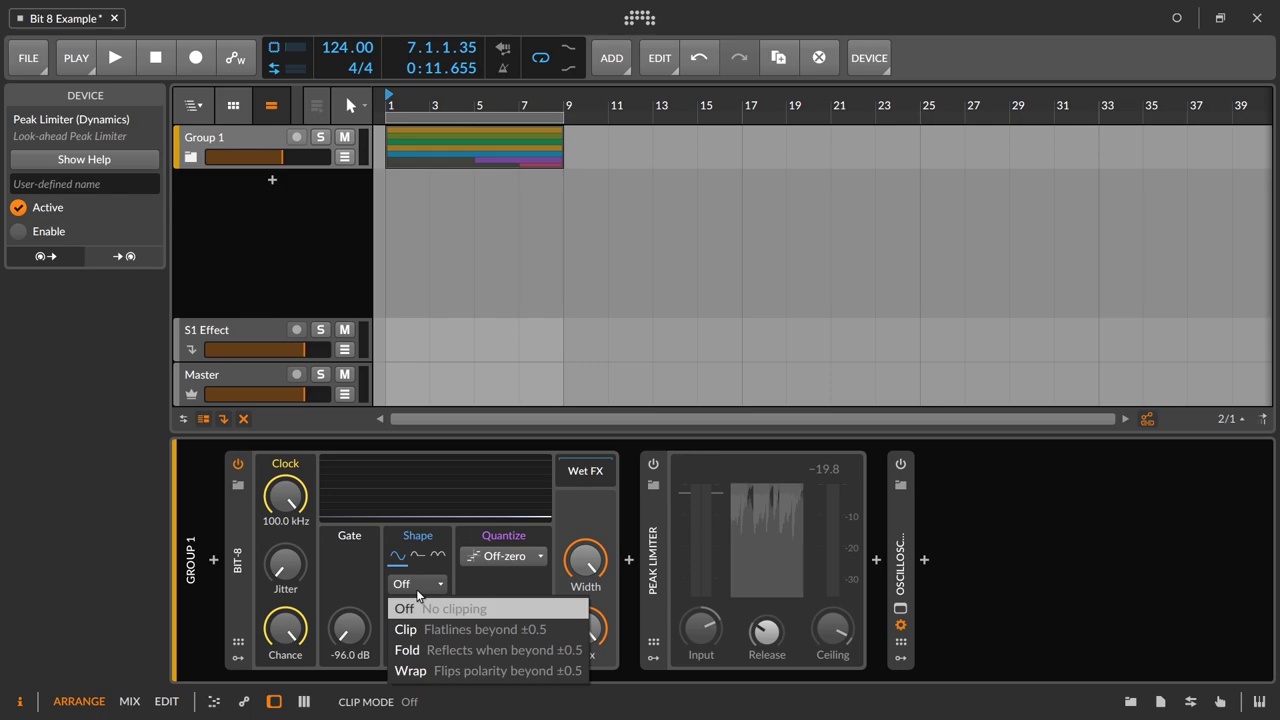
pyautogui.click(457, 632)
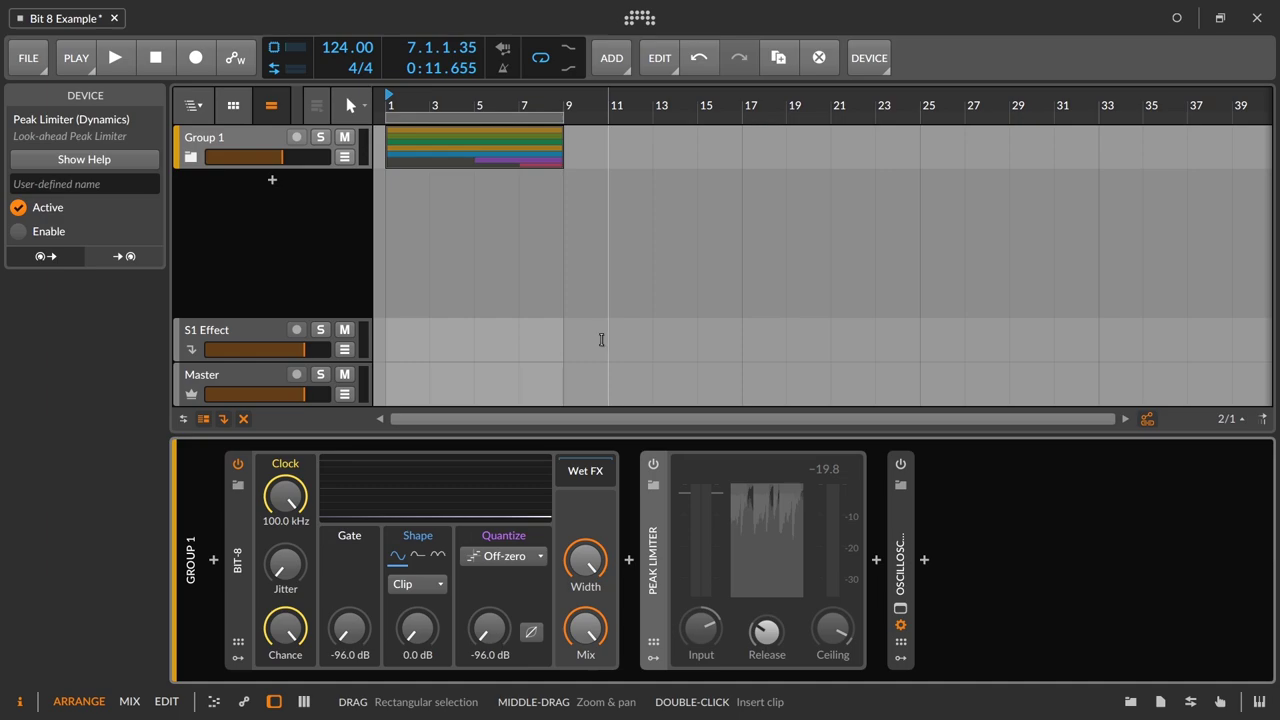
# - Play the loop with the Clip drive raised to +11.5 dB, return the drive to 0.0 dB and stop playback
pyautogui.press('space')
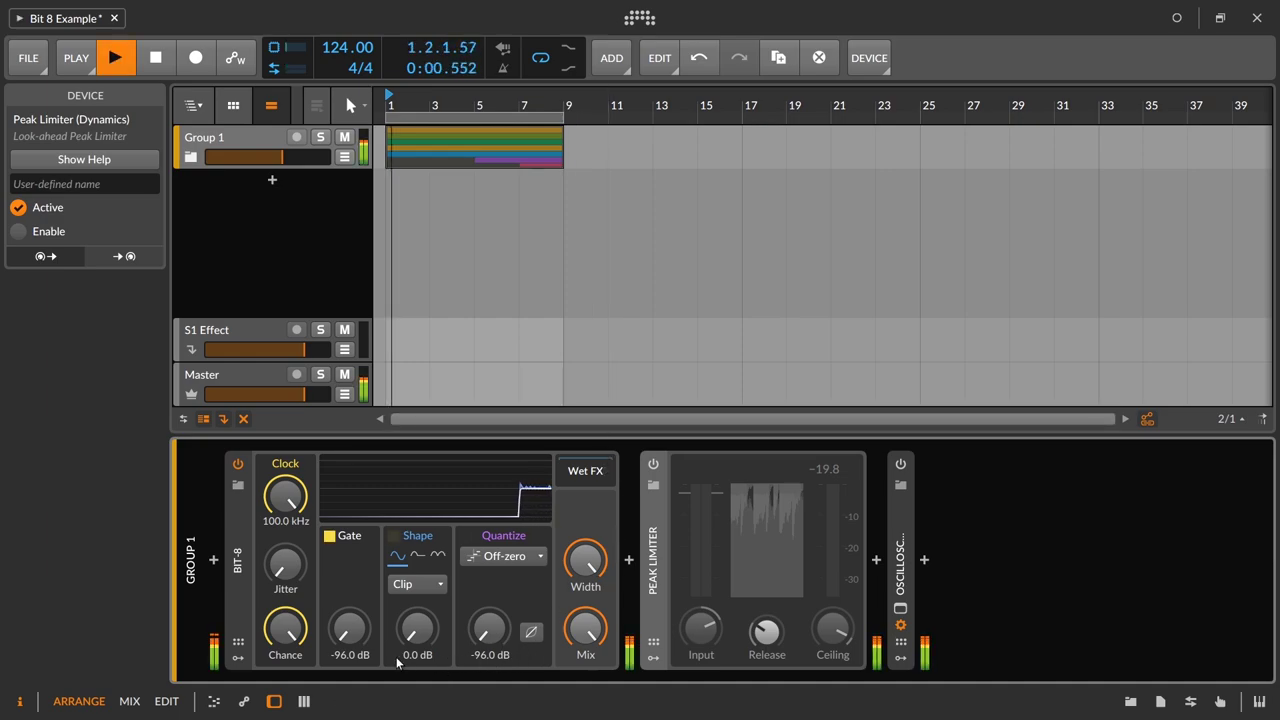
pyautogui.moveTo(425, 636); pyautogui.dragTo(417, 570)
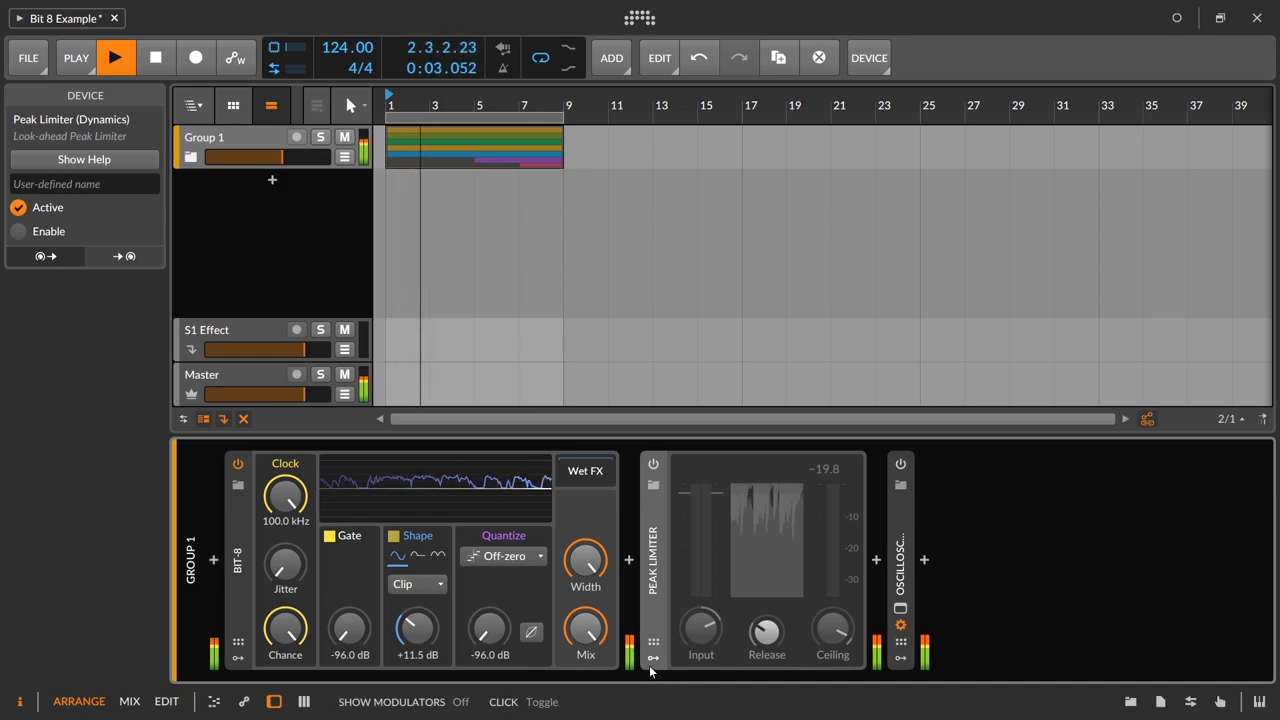
pyautogui.moveTo(417, 628); pyautogui.dragTo(417, 670)
pyautogui.press('space')
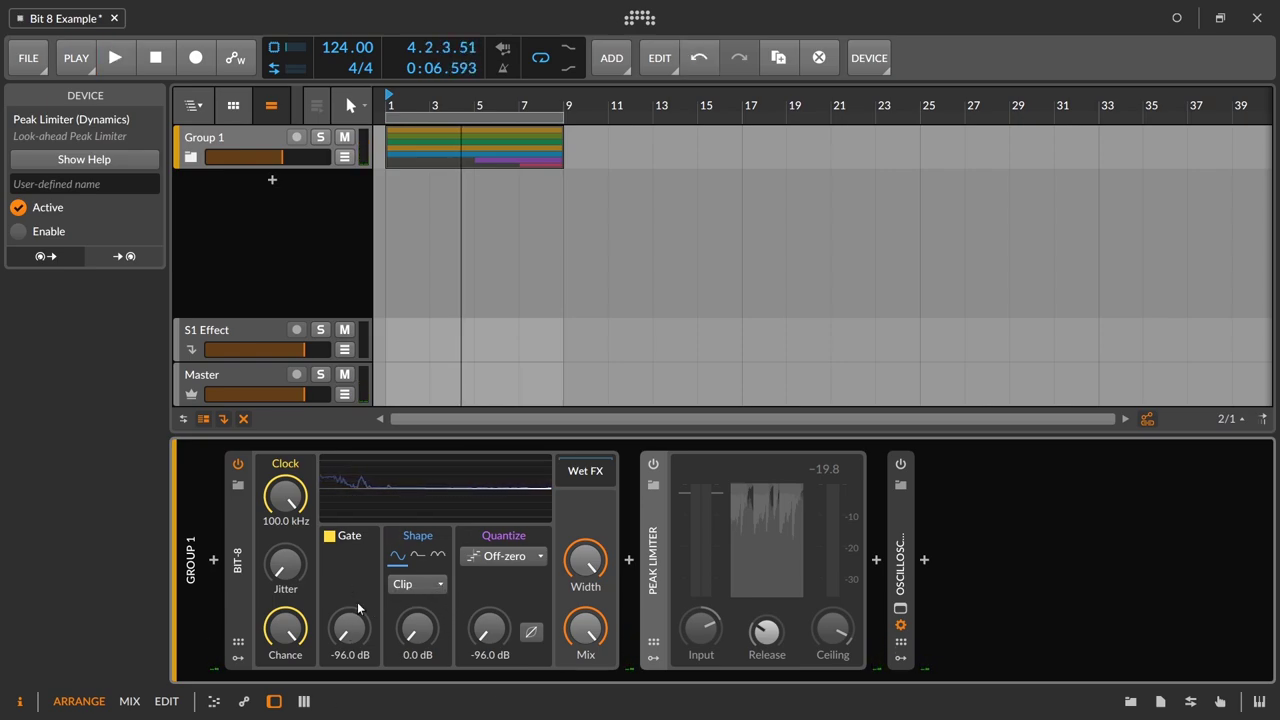
# - Play the loop with Bit-8's gate threshold raised to -22.7 dB and its Clip drive raised to +8.2 dB
pyautogui.moveTo(352, 622); pyautogui.dragTo(352, 614)
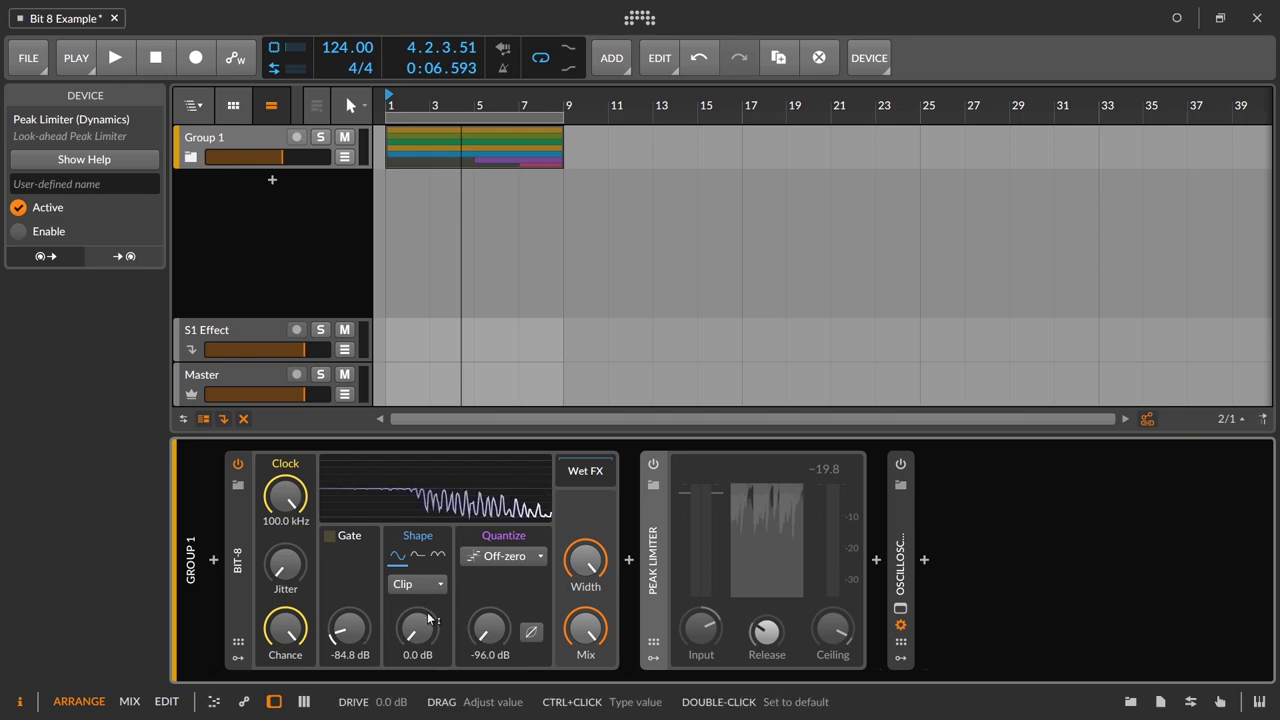
pyautogui.press('space')
pyautogui.moveTo(349, 628); pyautogui.dragTo(349, 594)
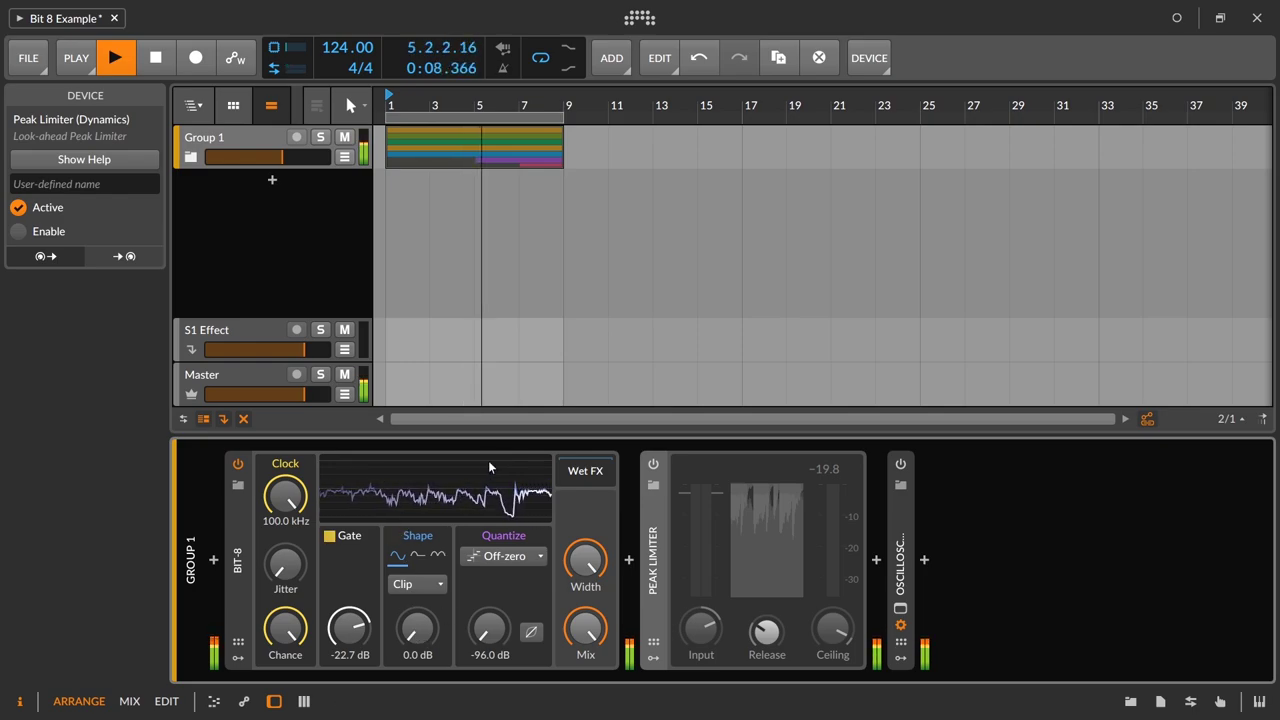
pyautogui.moveTo(417, 628)
pyautogui.mouseDown()
pyautogui.moveTo(417, 596)
pyautogui.moveTo(417, 618)
pyautogui.mouseUp()
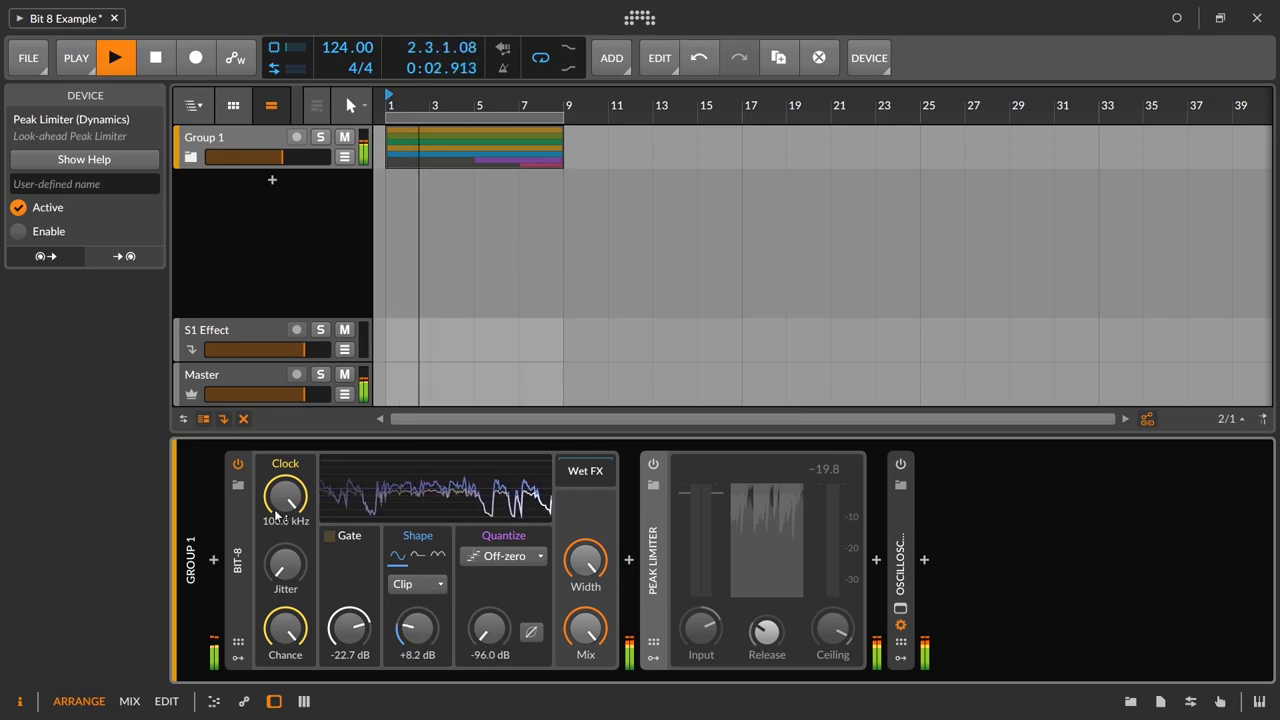
# - Compare the driven loop against bypass and a -28.8 dB gate threshold, resetting the threshold to -96.0 dB and the drive to 0.0 dB
pyautogui.click(240, 466)
pyautogui.click(240, 466)
pyautogui.moveTo(347, 625); pyautogui.dragTo(336, 657)
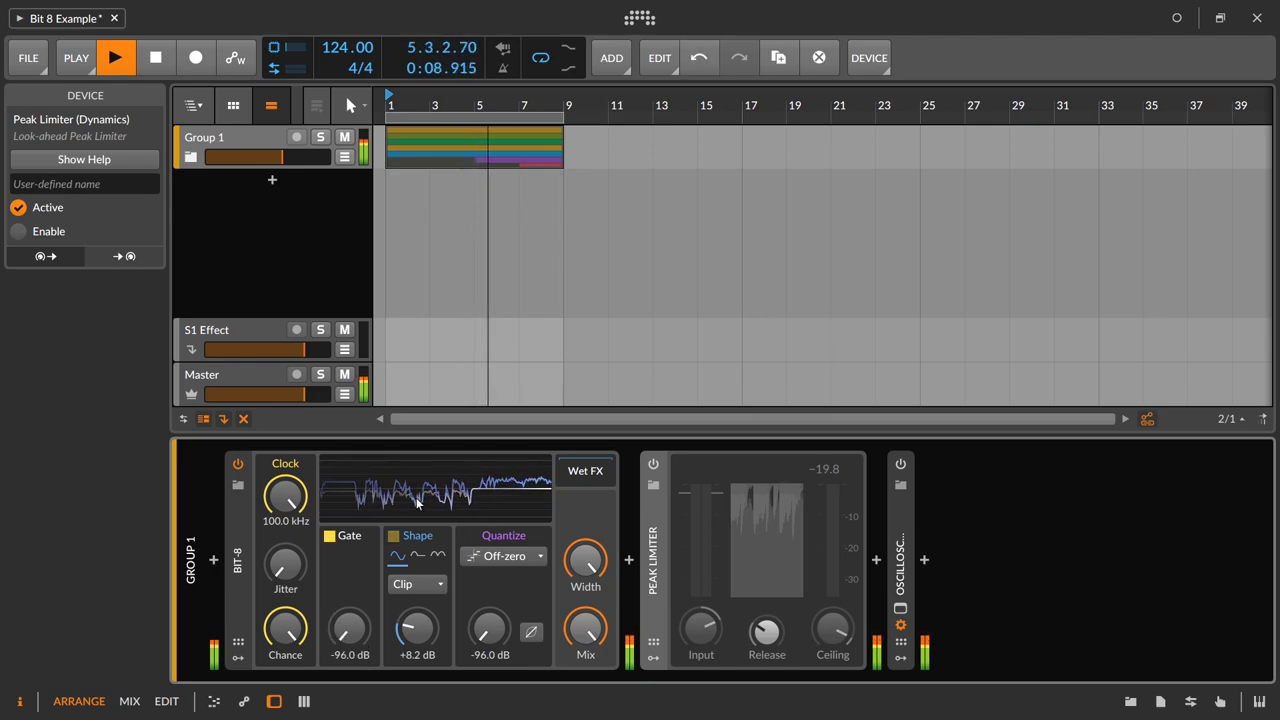
pyautogui.moveTo(348, 628)
pyautogui.mouseDown()
pyautogui.moveTo(348, 598)
pyautogui.moveTo(348, 627)
pyautogui.mouseUp()
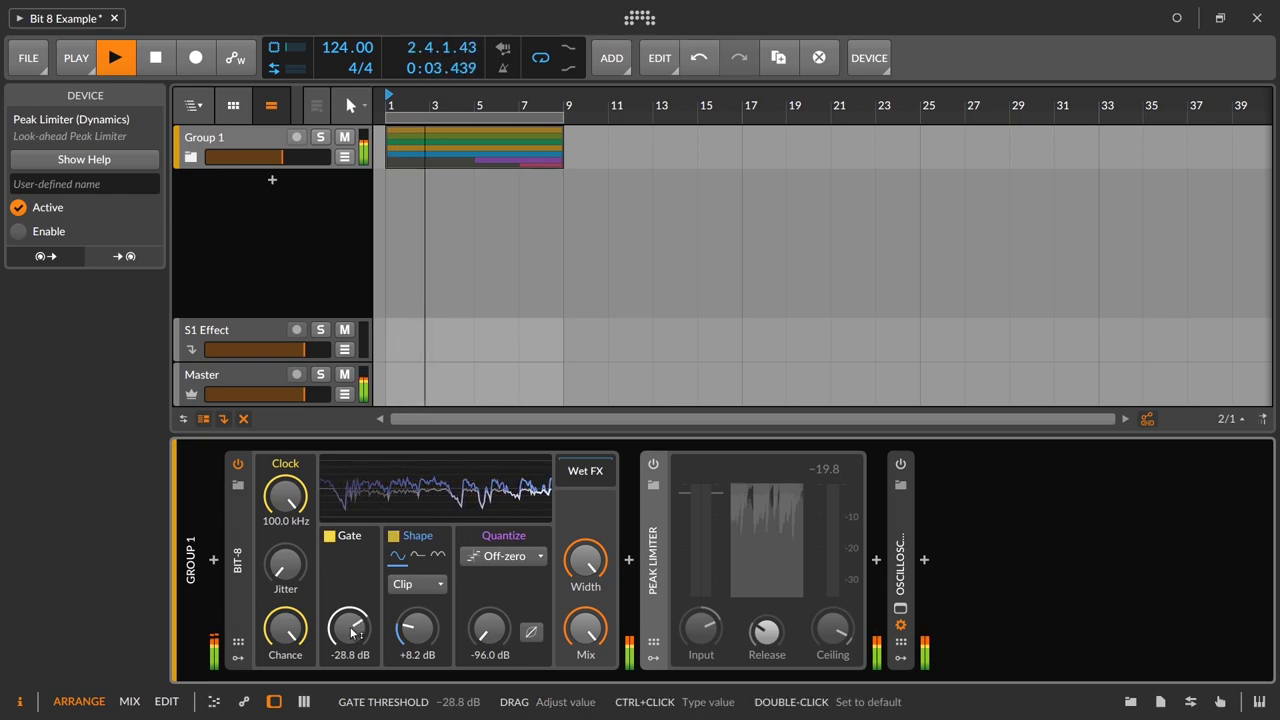
pyautogui.doubleClick(348, 627)
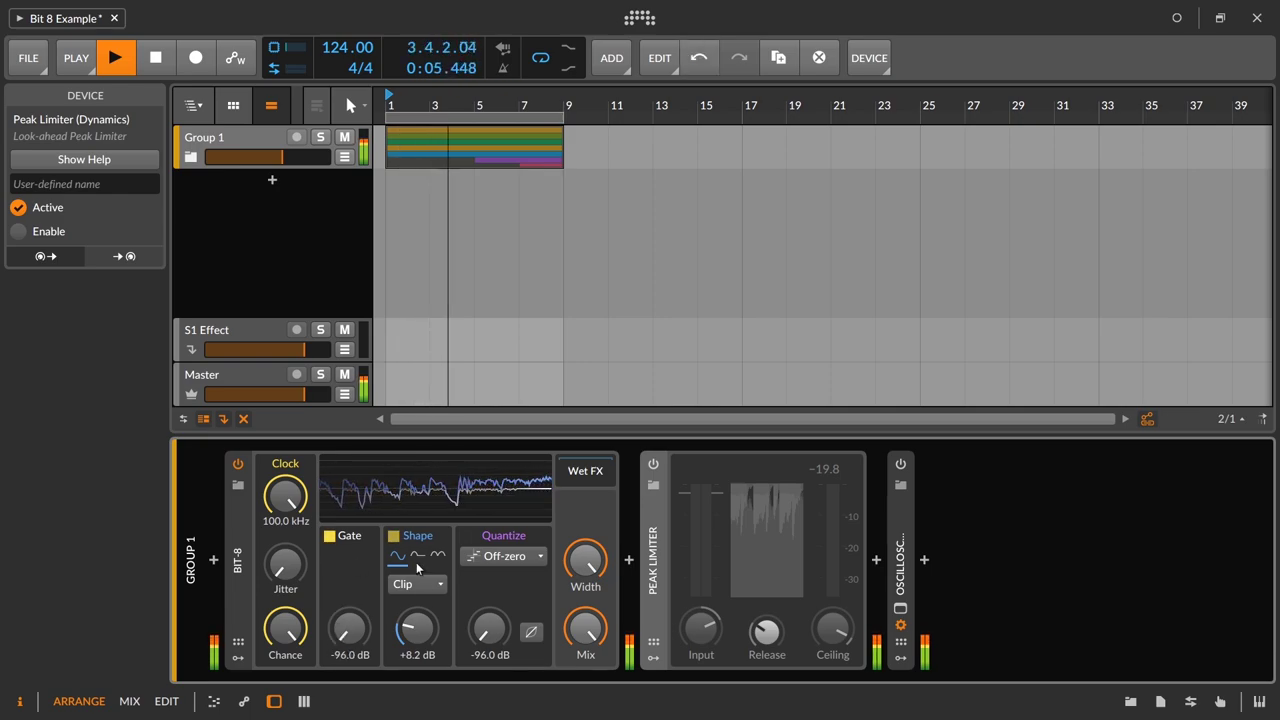
pyautogui.doubleClick(417, 627)
pyautogui.press('space')
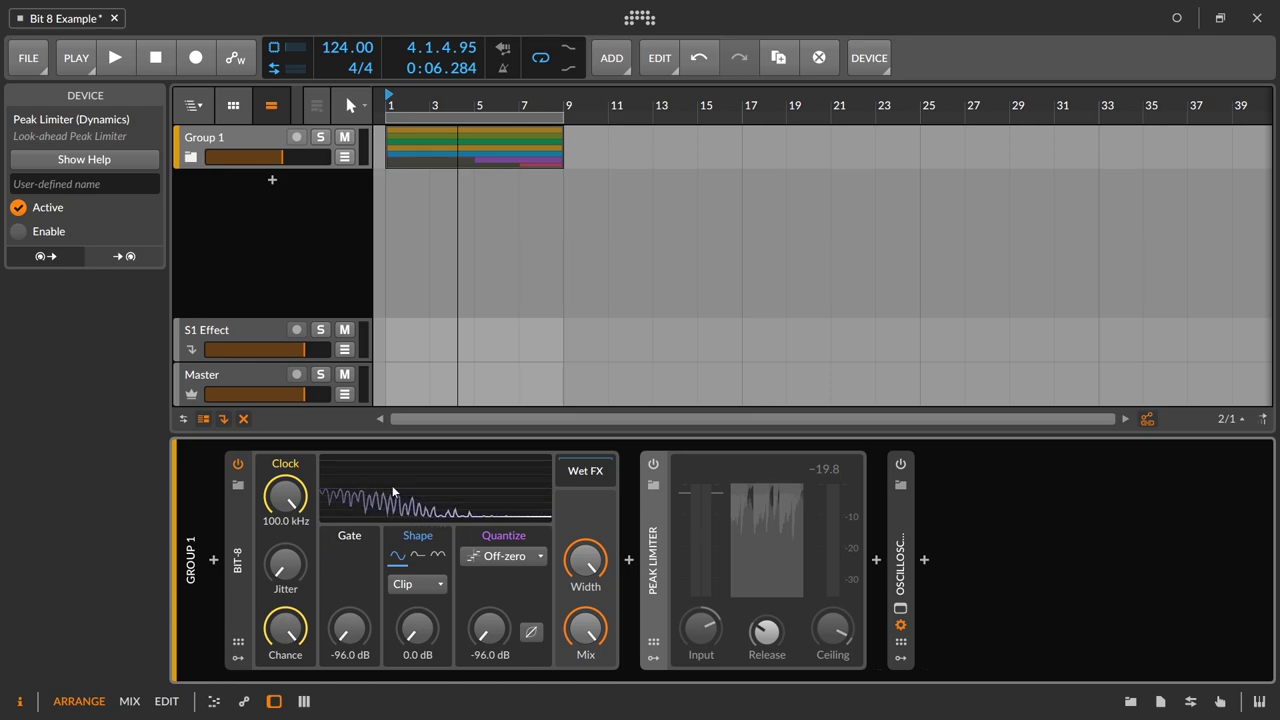
# - Switch Bit-8's clip mode to Fold and play the loop with the drive at +7.3 dB
pyautogui.click(426, 586)
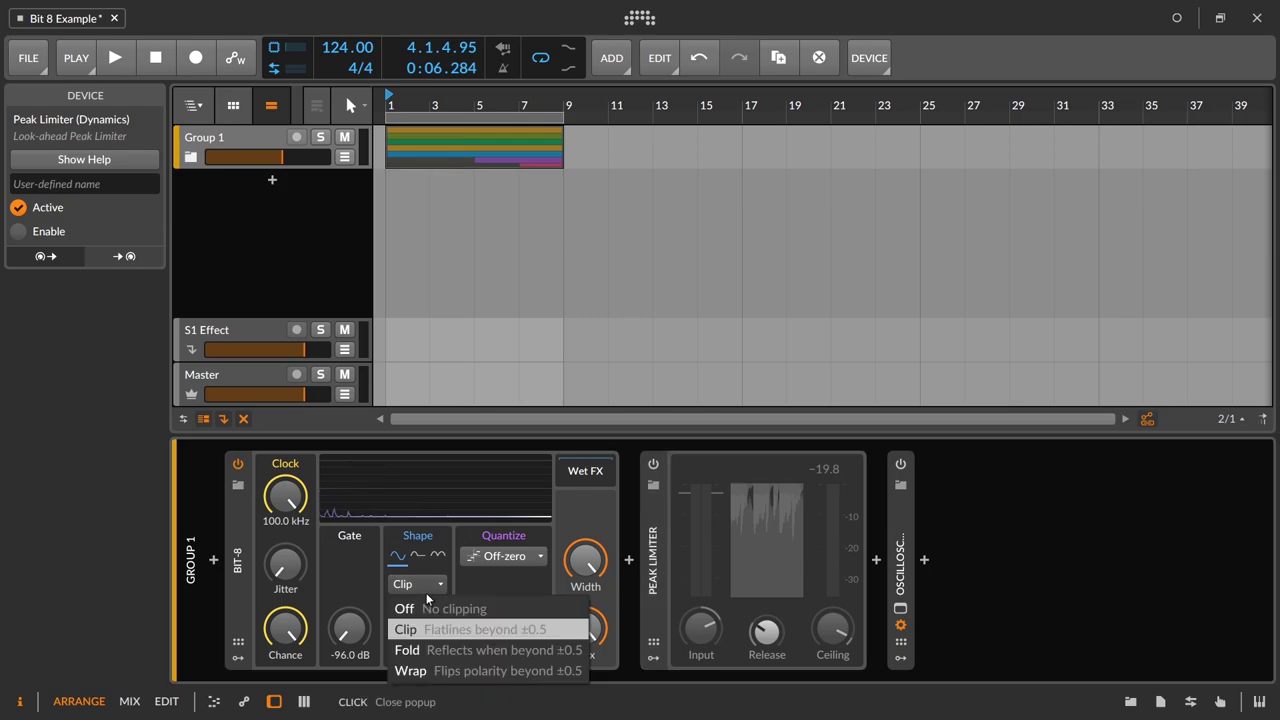
pyautogui.click(455, 655)
pyautogui.press('space')
pyautogui.moveTo(417, 628); pyautogui.dragTo(417, 591)
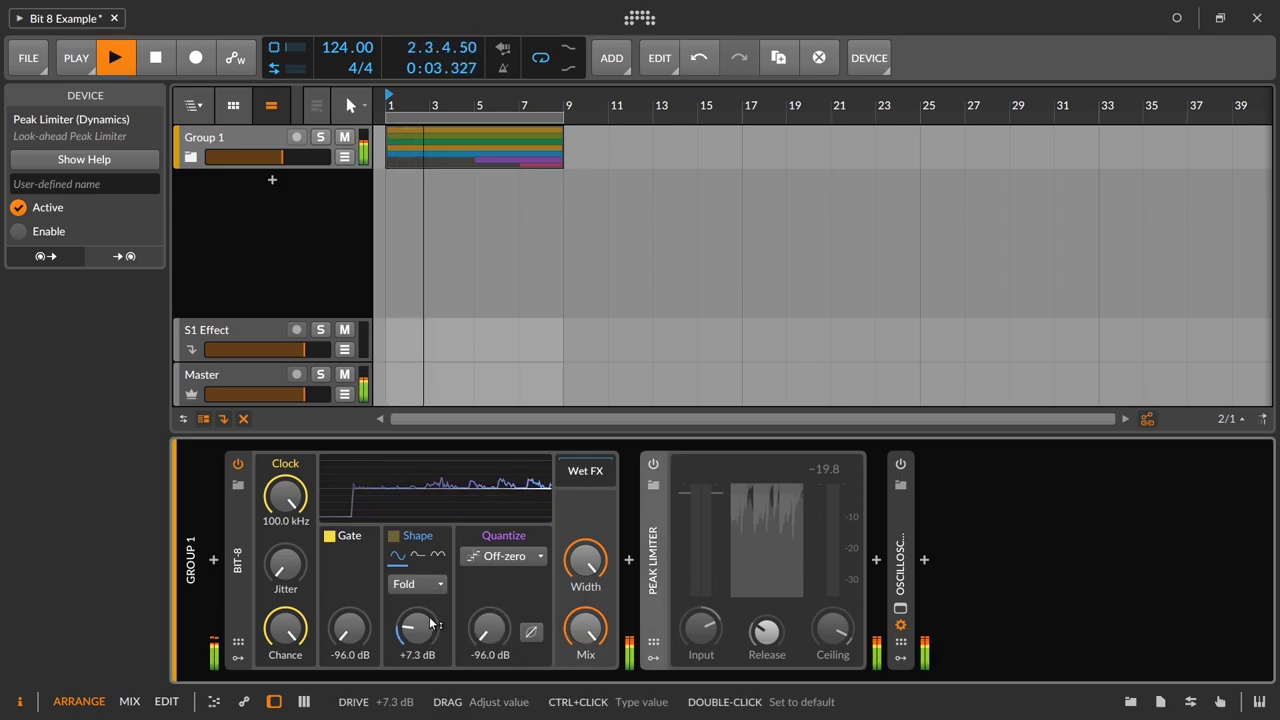
# - Compare the Clip and Fold modes during playback, ending on Fold with the drive raised to +10.1 dB
pyautogui.click(435, 589)
pyautogui.click(433, 590)
pyautogui.click(423, 590)
pyautogui.click(405, 629)
pyautogui.click(417, 584)
pyautogui.click(407, 650)
pyautogui.moveTo(430, 641); pyautogui.dragTo(430, 614)
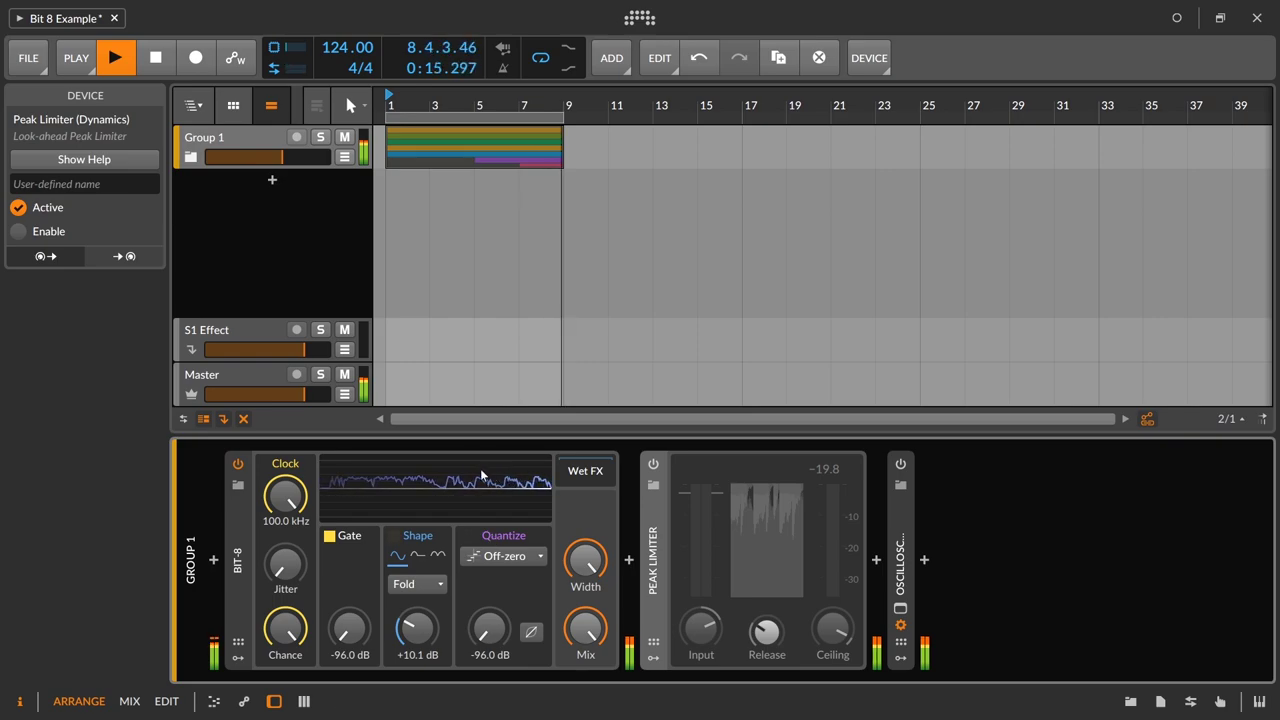
# - Audition the Wrap clip mode, lower its drive to +3.1 dB and stop playback
pyautogui.click(437, 585)
pyautogui.click(435, 671)
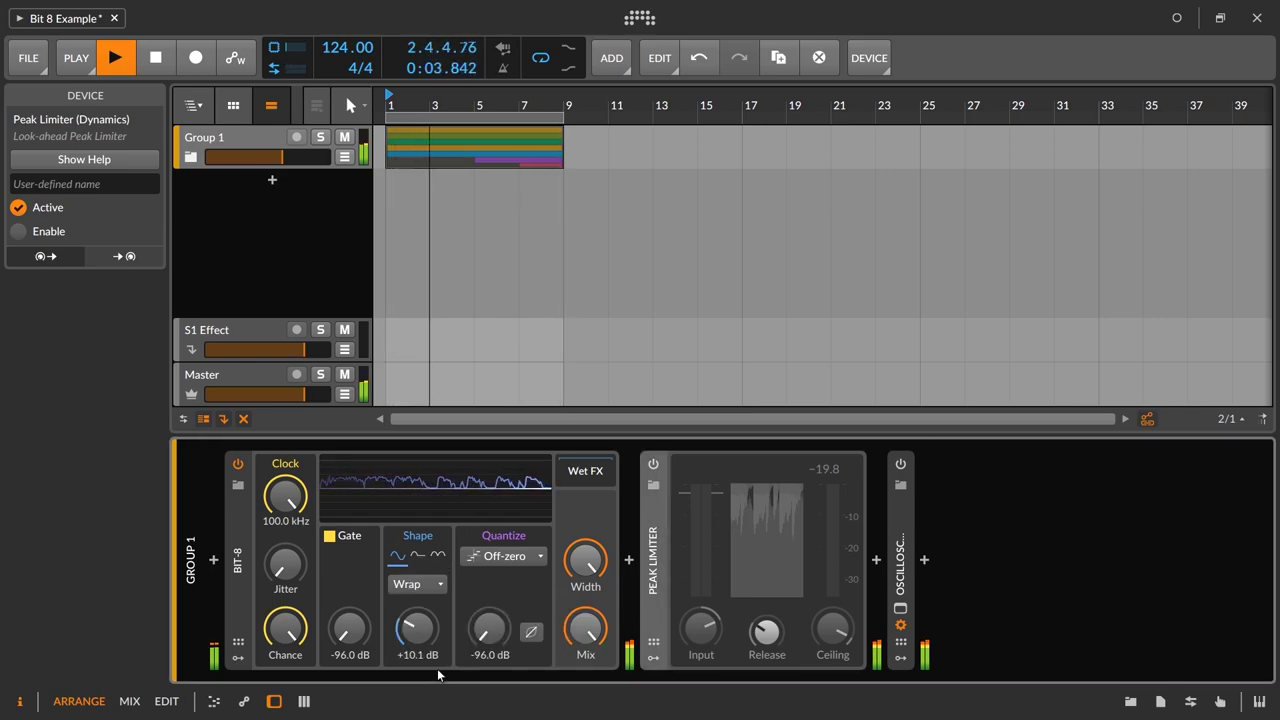
pyautogui.moveTo(417, 628); pyautogui.dragTo(417, 660)
pyautogui.press('space')
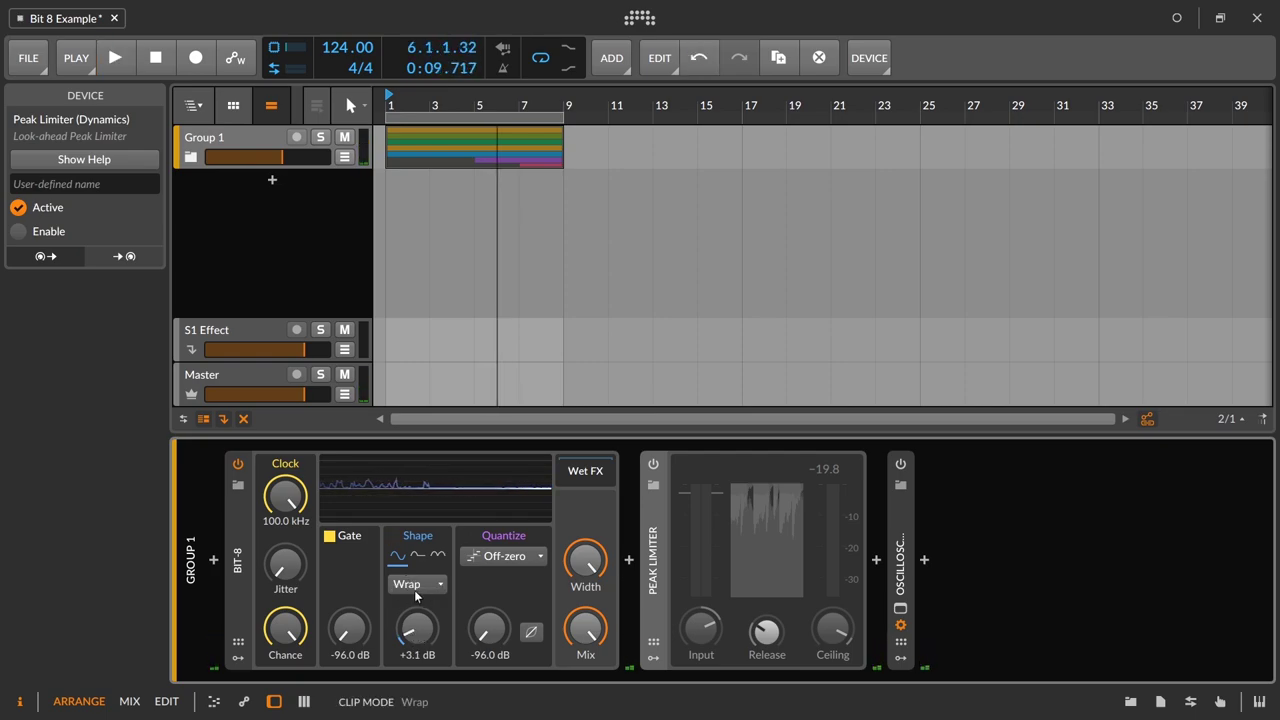
# - Turn Bit-8's clip mode off
pyautogui.click(414, 590)
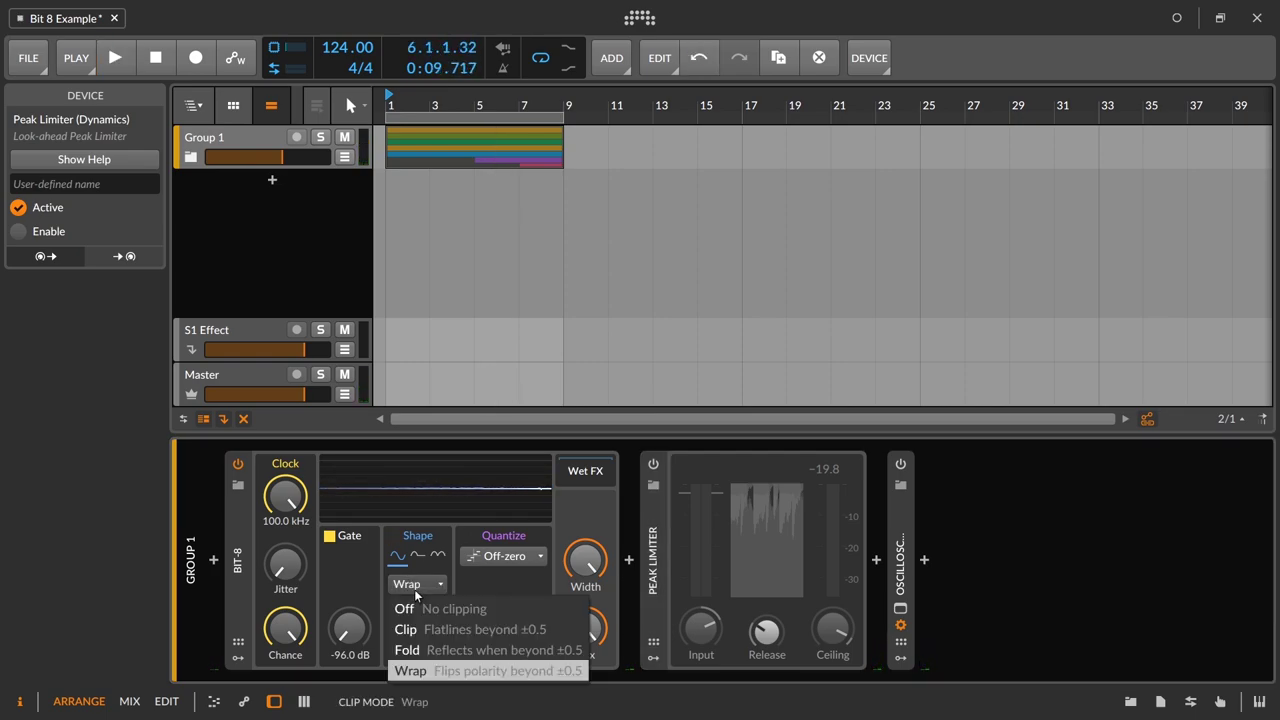
pyautogui.click(442, 612)
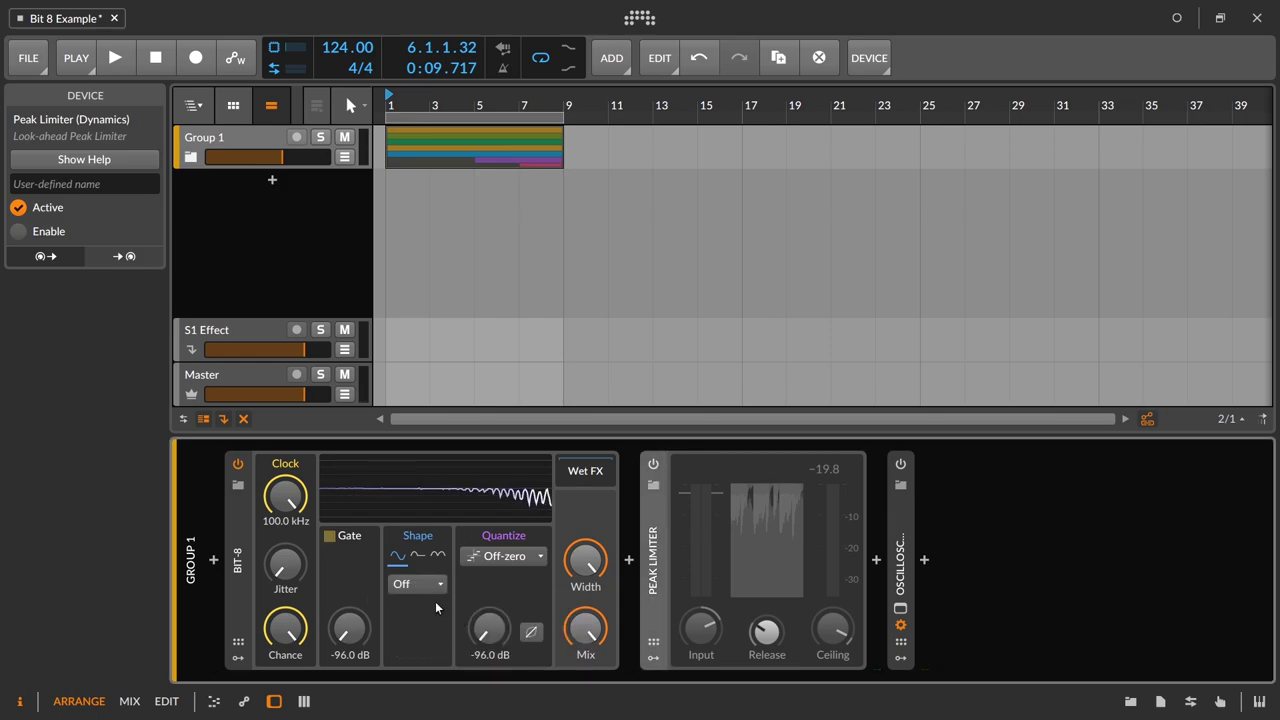
pyautogui.click(430, 586)
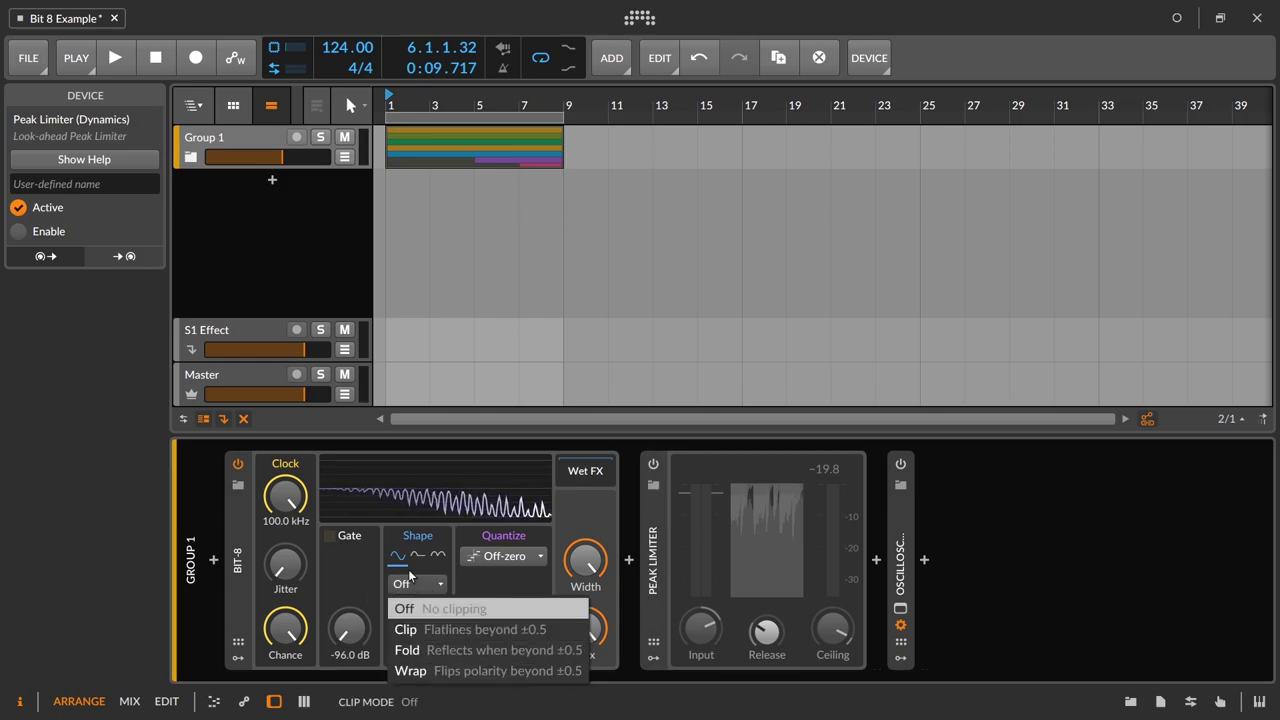
pyautogui.press('Escape')
# - Raise Bit-8's gate threshold to -30.4 dB, review the clip modes alongside it, and return the threshold to -96.0 dB
pyautogui.moveTo(352, 640); pyautogui.dragTo(323, 648)
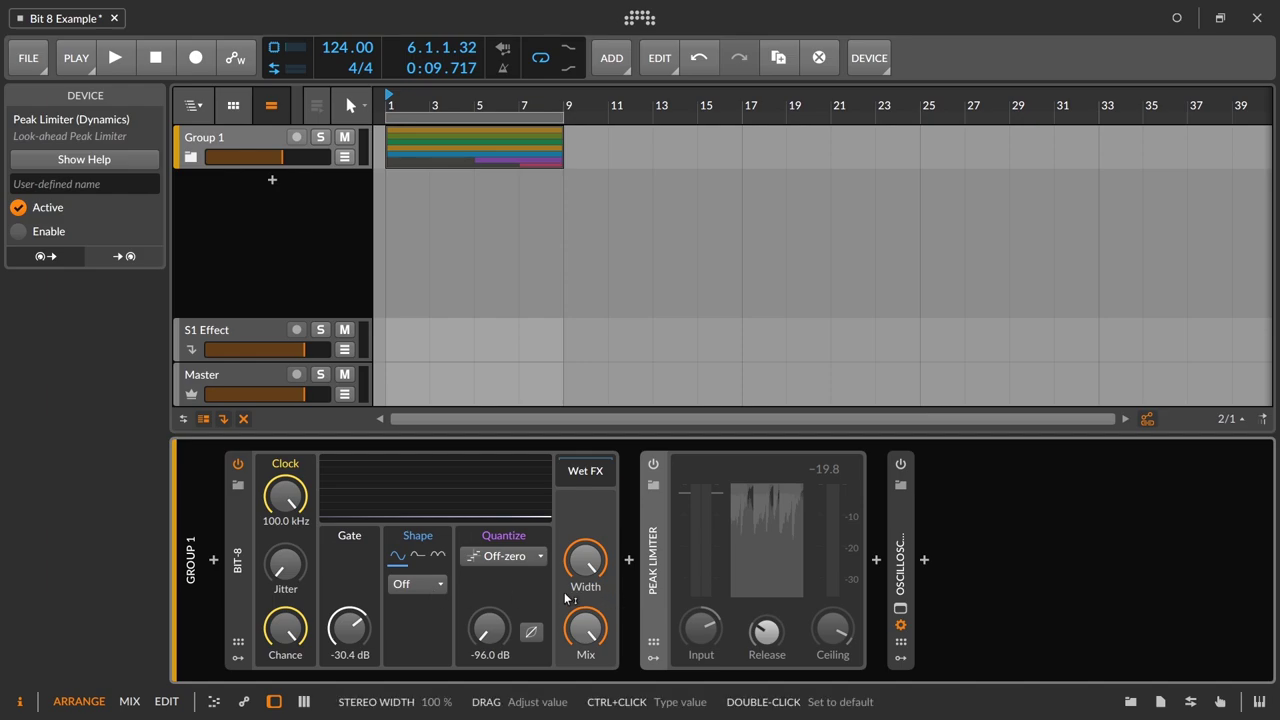
pyautogui.click(443, 591)
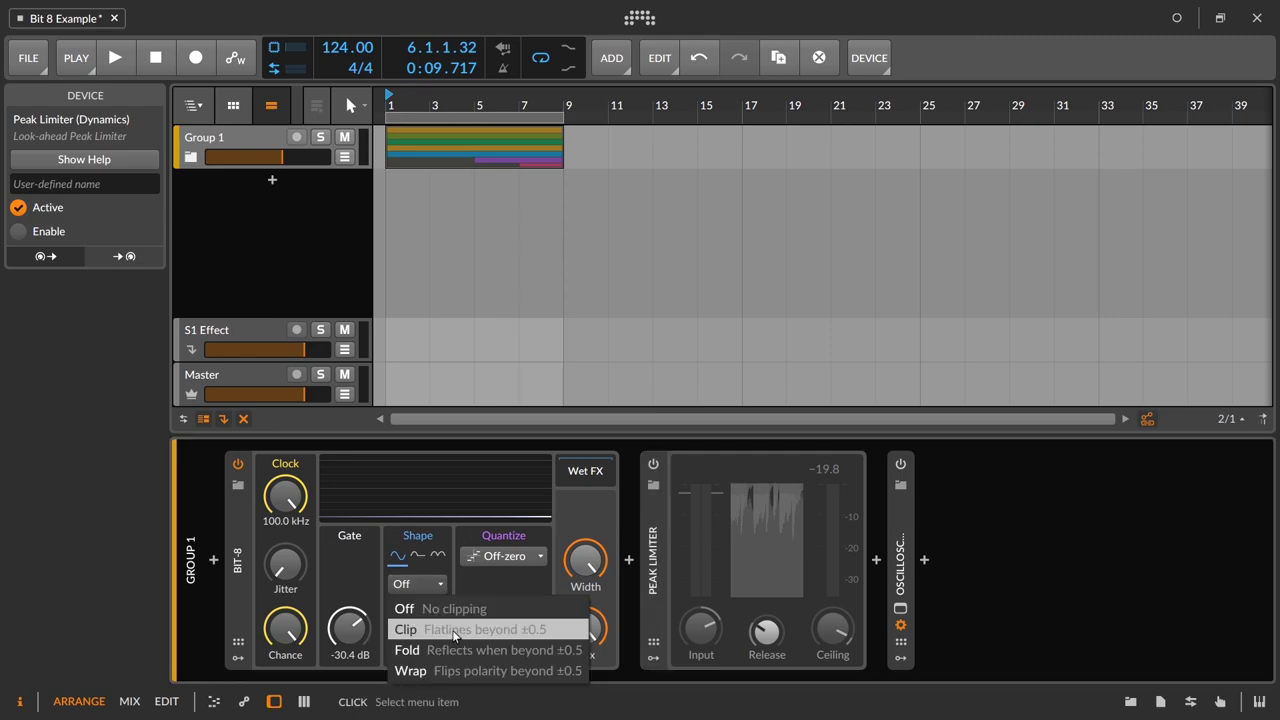
pyautogui.click(419, 535)
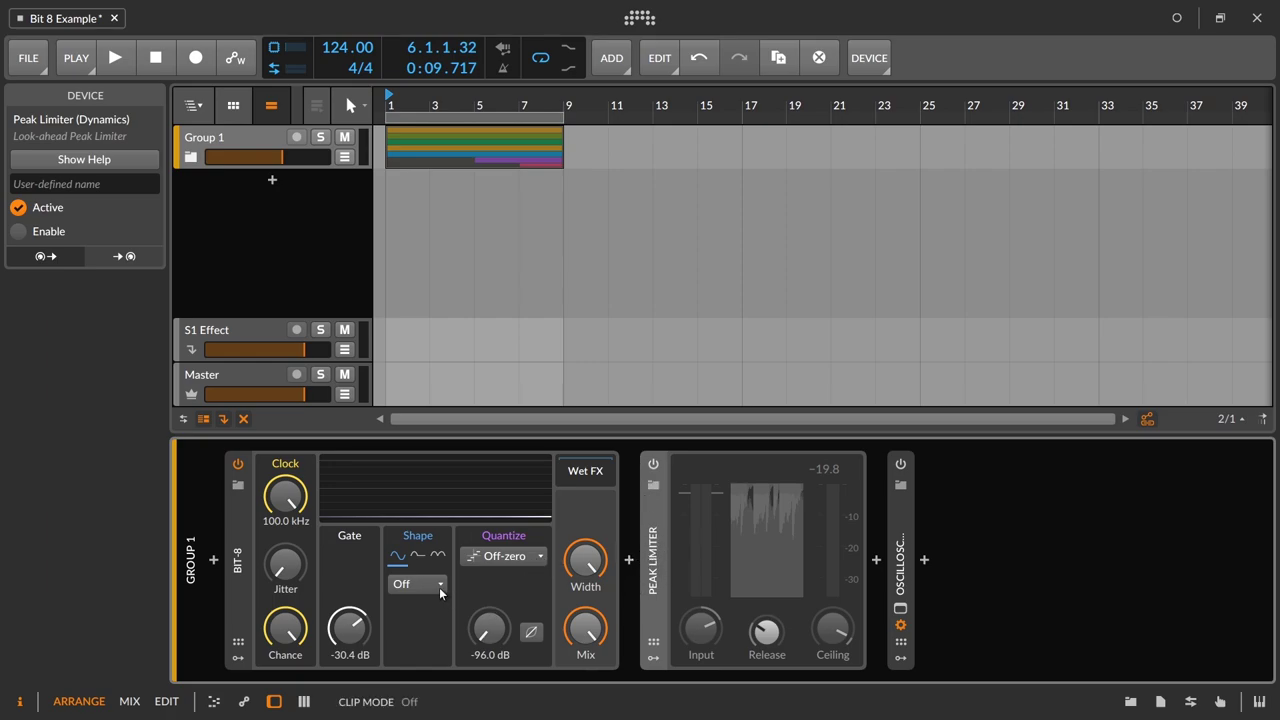
pyautogui.moveTo(348, 627); pyautogui.dragTo(339, 663)
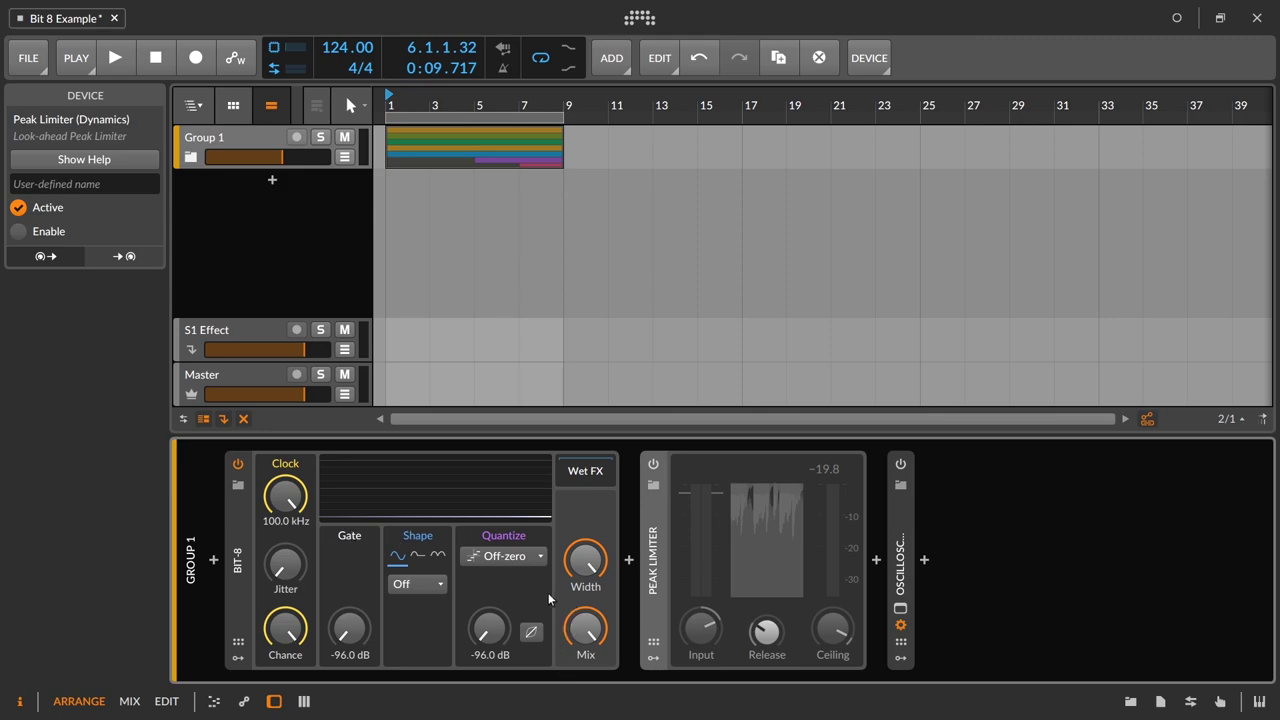
# - Play the loop to compare Bit-8's quantization at -16.3 dB with its gate threshold at -16.0 dB, resetting each to -96.0 dB
pyautogui.press('space')
pyautogui.moveTo(488, 628); pyautogui.dragTo(488, 597)
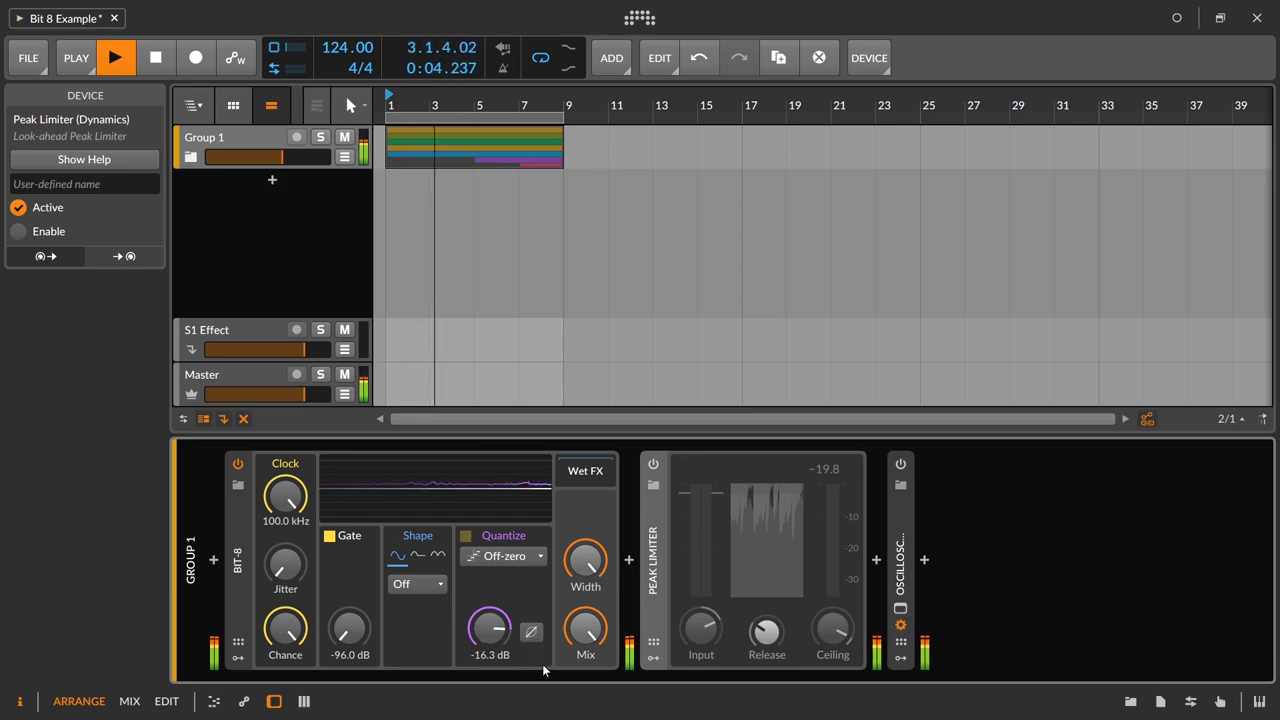
pyautogui.moveTo(490, 628); pyautogui.dragTo(490, 670)
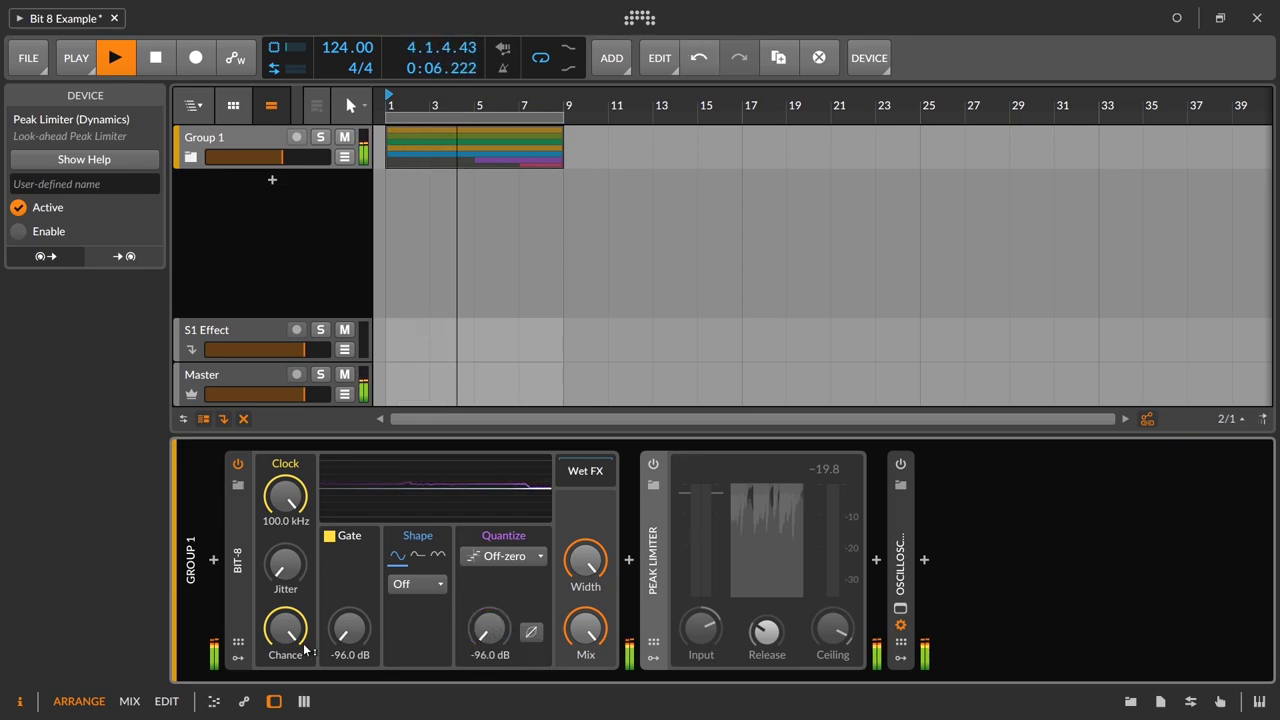
pyautogui.moveTo(348, 628); pyautogui.dragTo(348, 560)
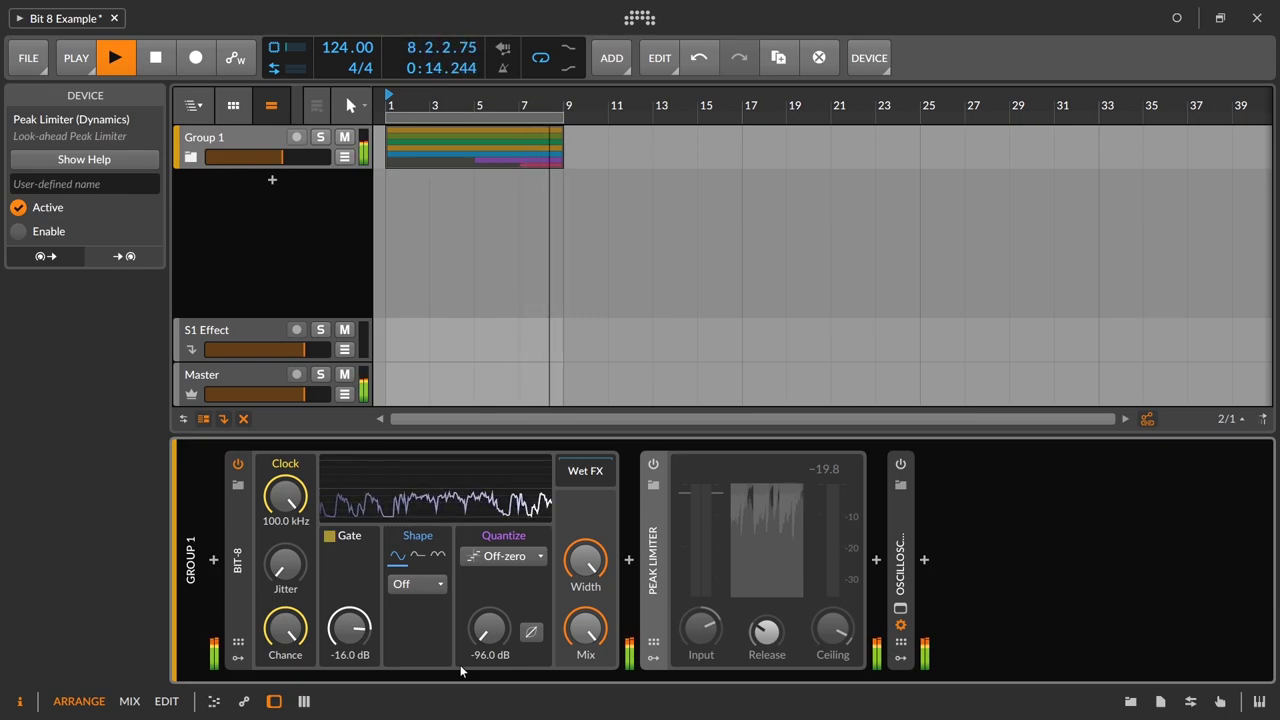
pyautogui.doubleClick(348, 622)
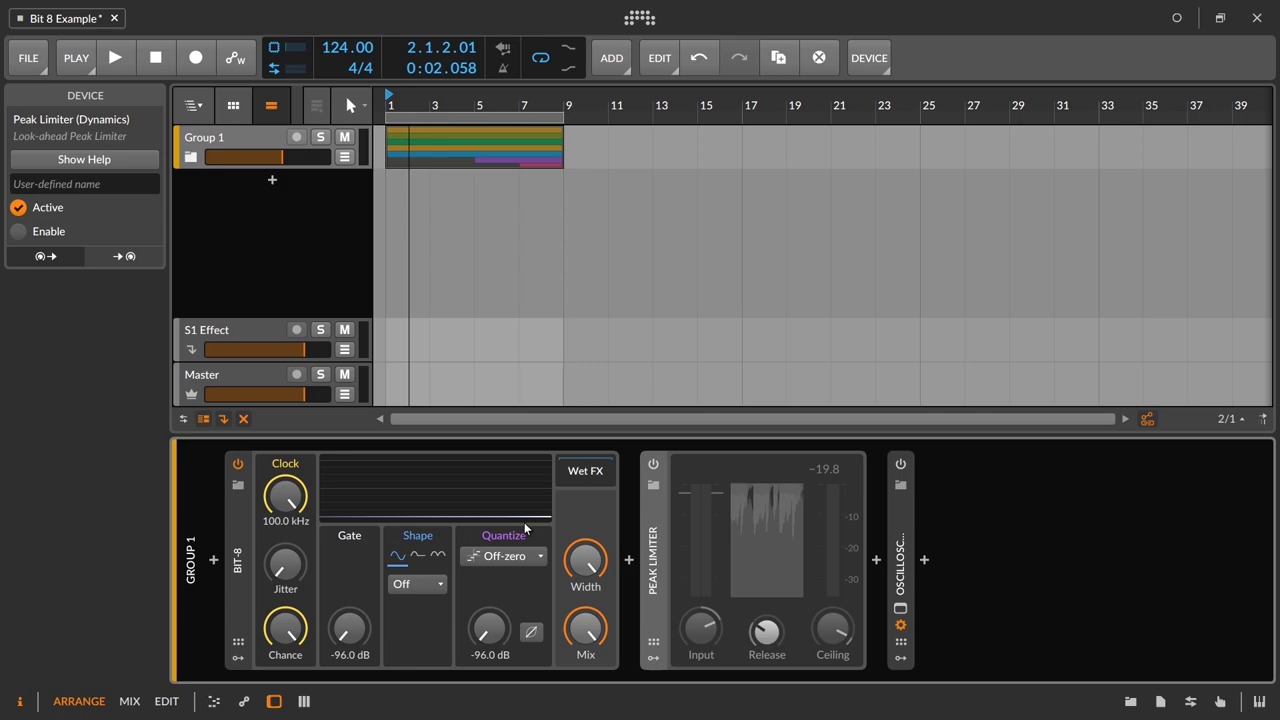
# - Check Bit-8's Quantize mode options and open the help view of the selected Peak Limiter
pyautogui.click(503, 556)
pyautogui.click(518, 574)
pyautogui.click(85, 161)
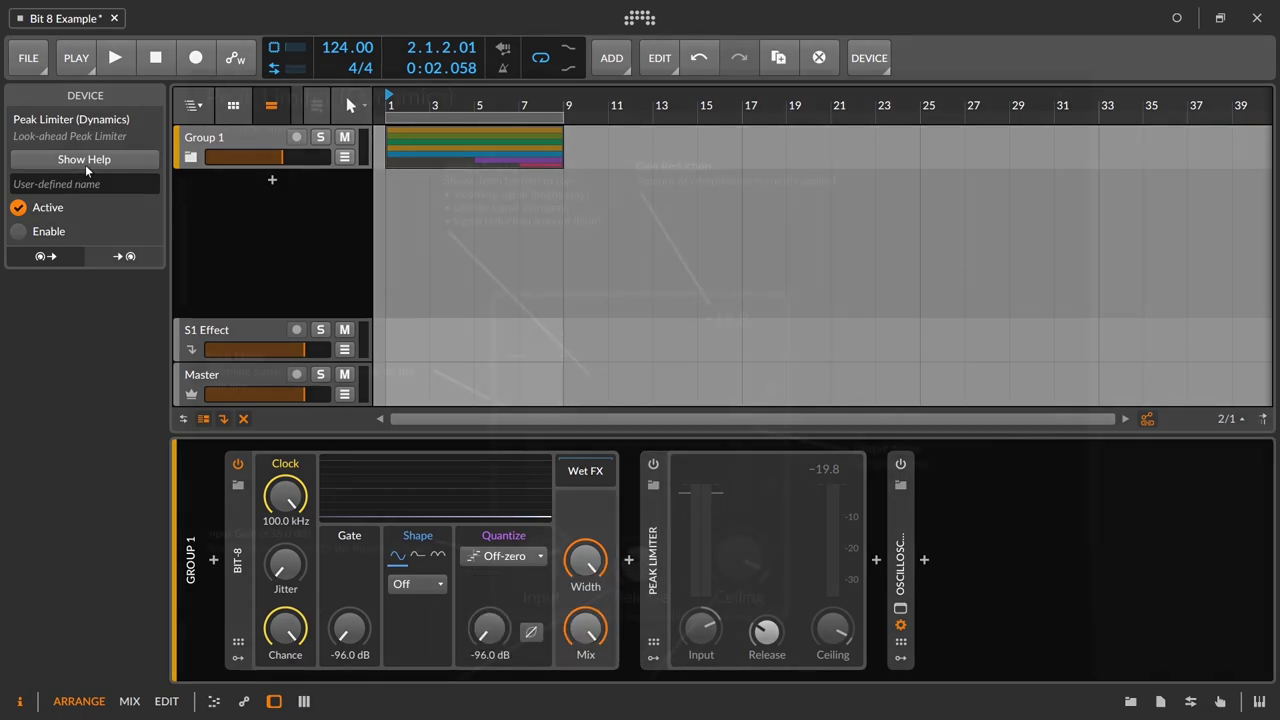
# - Open Bit-8's help view in place of Peak Limiter's and cycle its quantization mode through On-zero, Diffusion and Dither back to Off-zero
pyautogui.click(1060, 96)
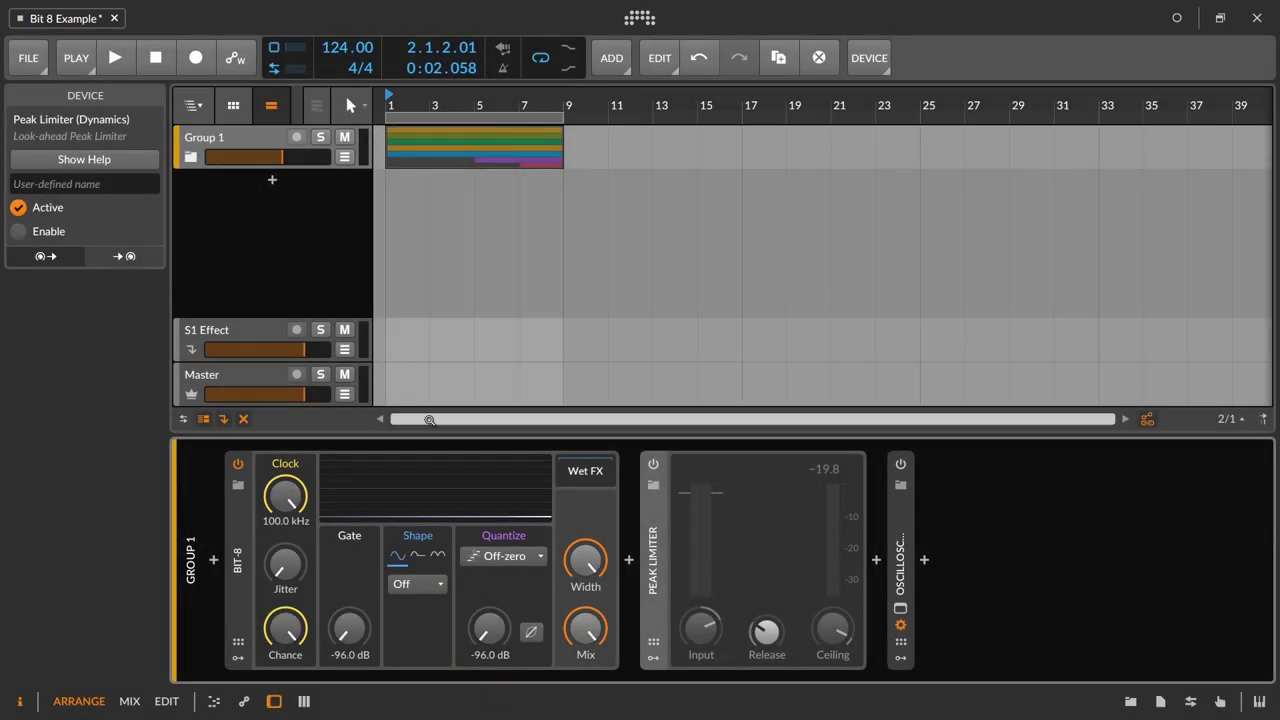
pyautogui.click(288, 552)
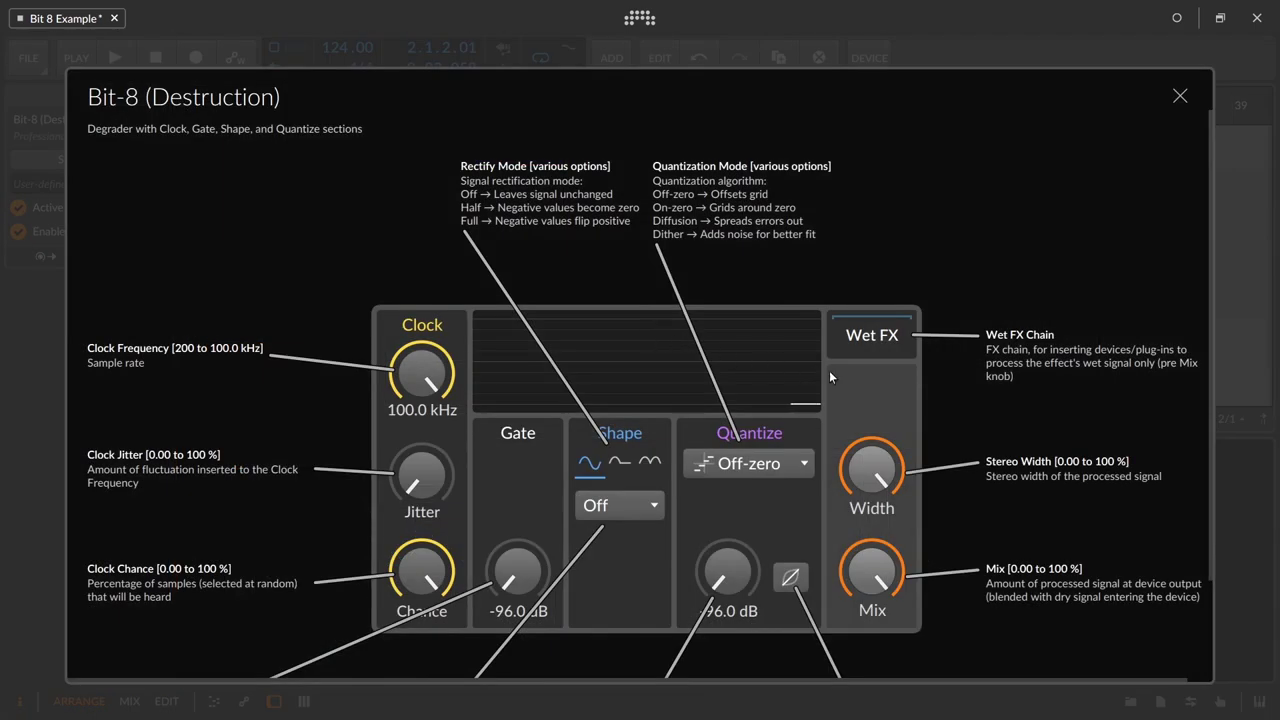
pyautogui.click(755, 463)
pyautogui.click(754, 503)
pyautogui.click(755, 463)
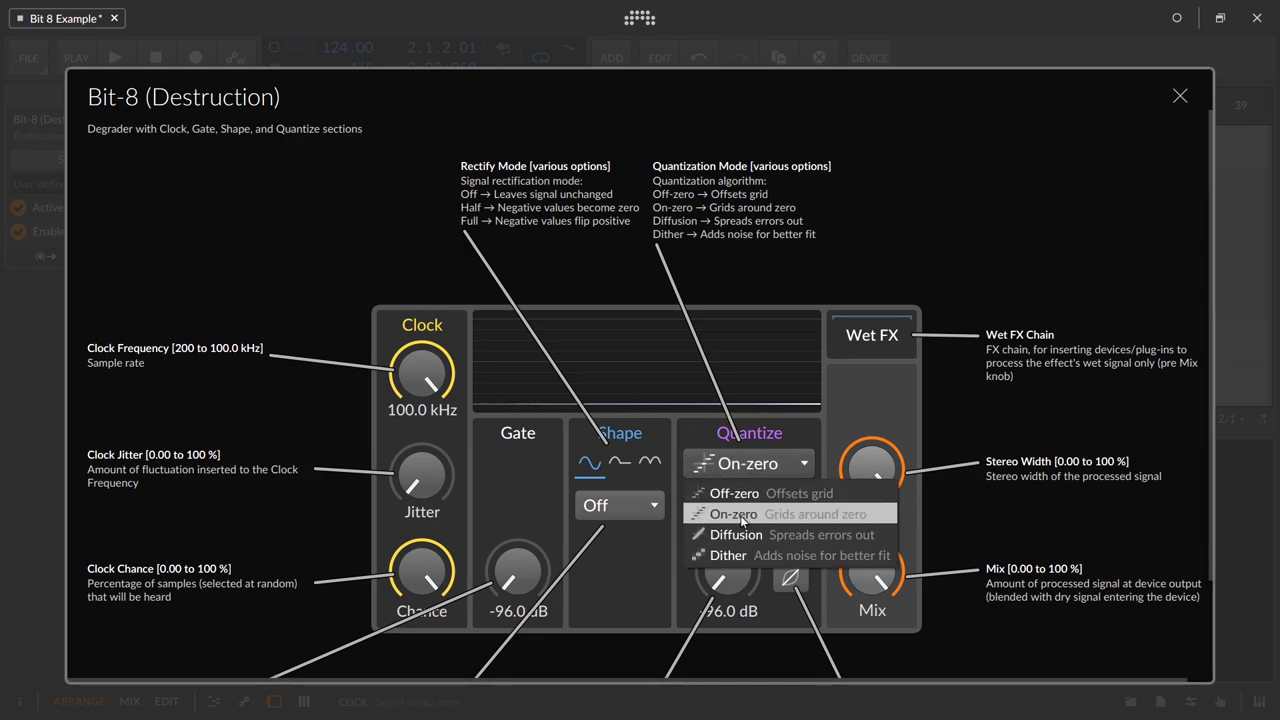
pyautogui.click(735, 535)
pyautogui.click(729, 468)
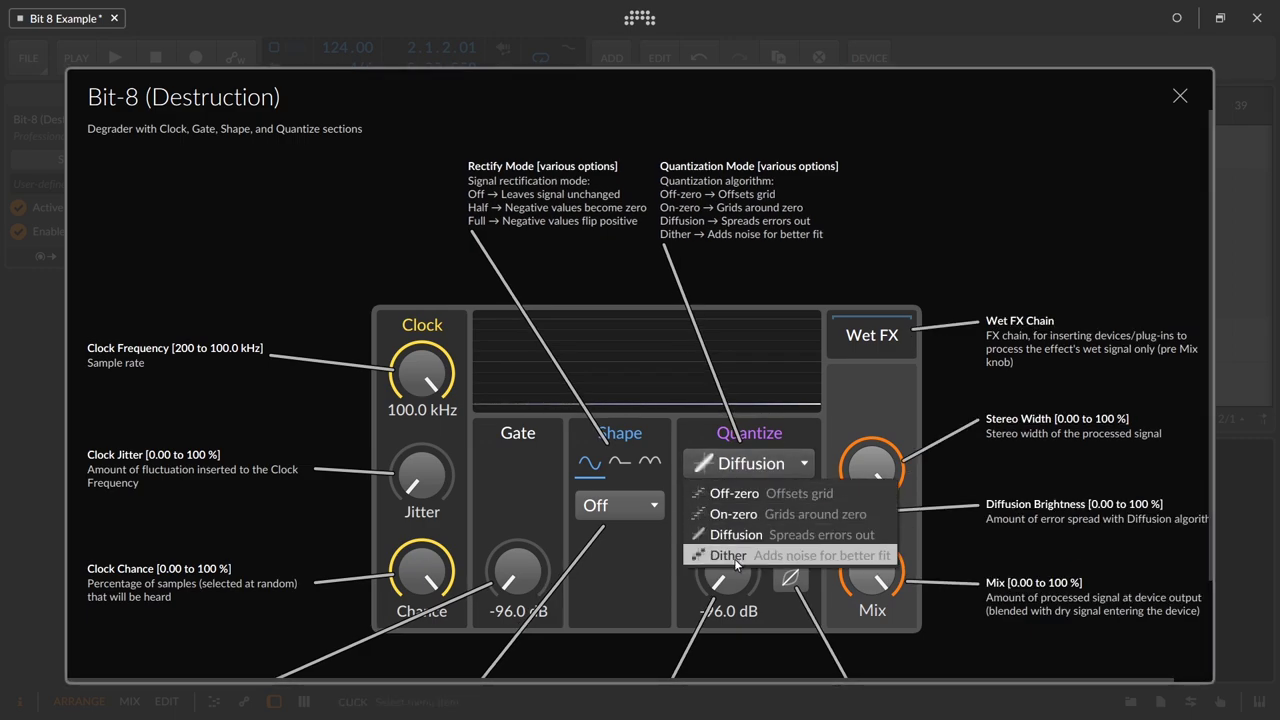
pyautogui.click(734, 556)
pyautogui.click(733, 465)
pyautogui.click(692, 491)
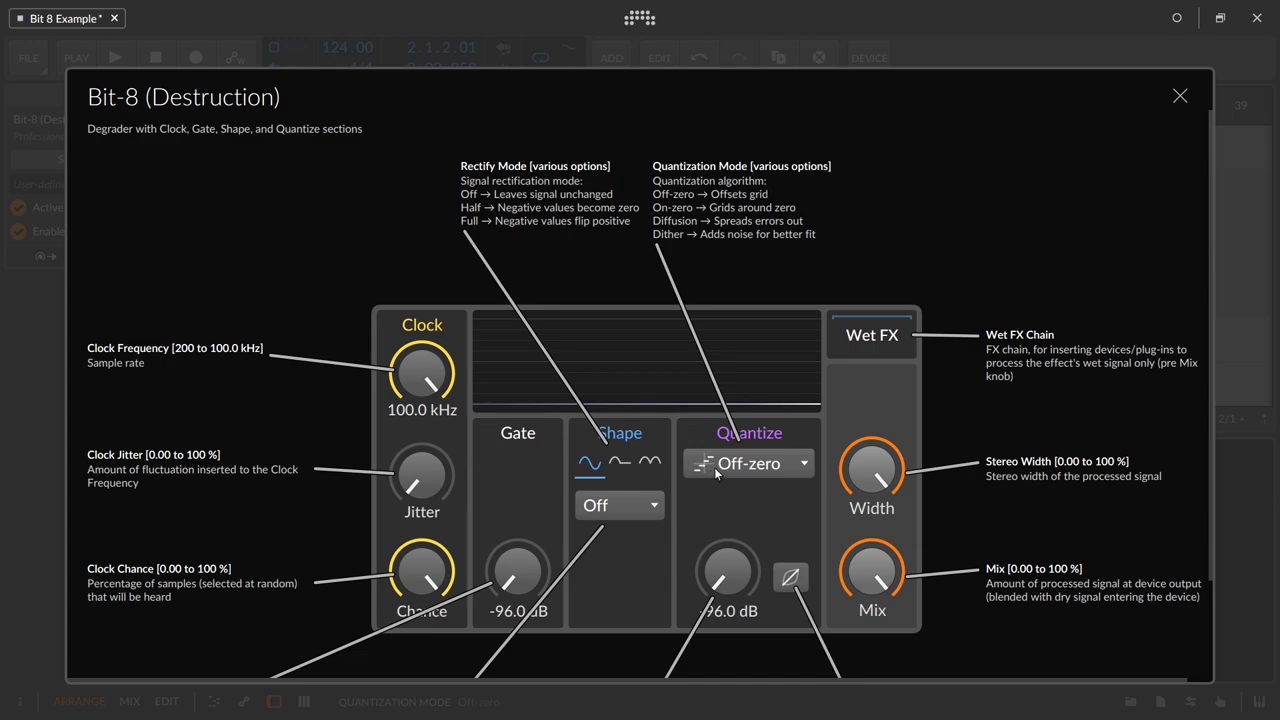
# - Review Bit-8's On-zero, Diffusion and Dither quantization modes in its help view, ending on Dither, and close the help
pyautogui.click(726, 466)
pyautogui.click(728, 513)
pyautogui.click(730, 465)
pyautogui.click(726, 532)
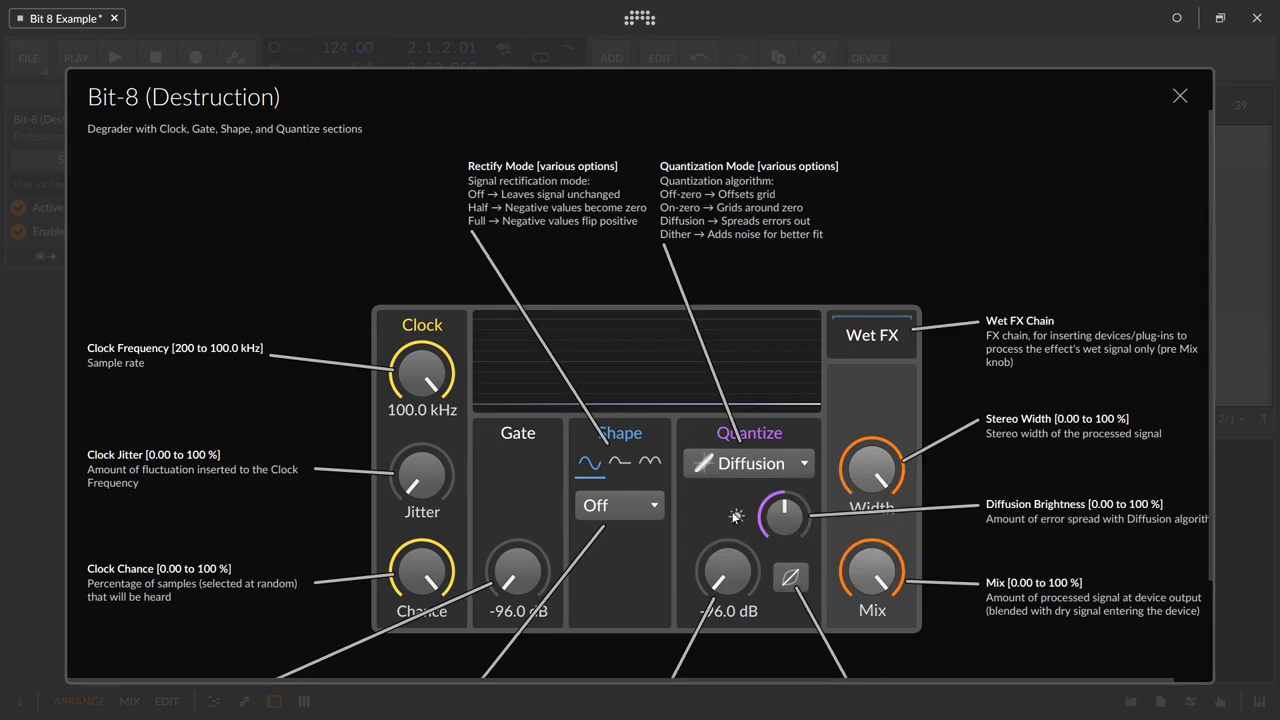
pyautogui.click(708, 467)
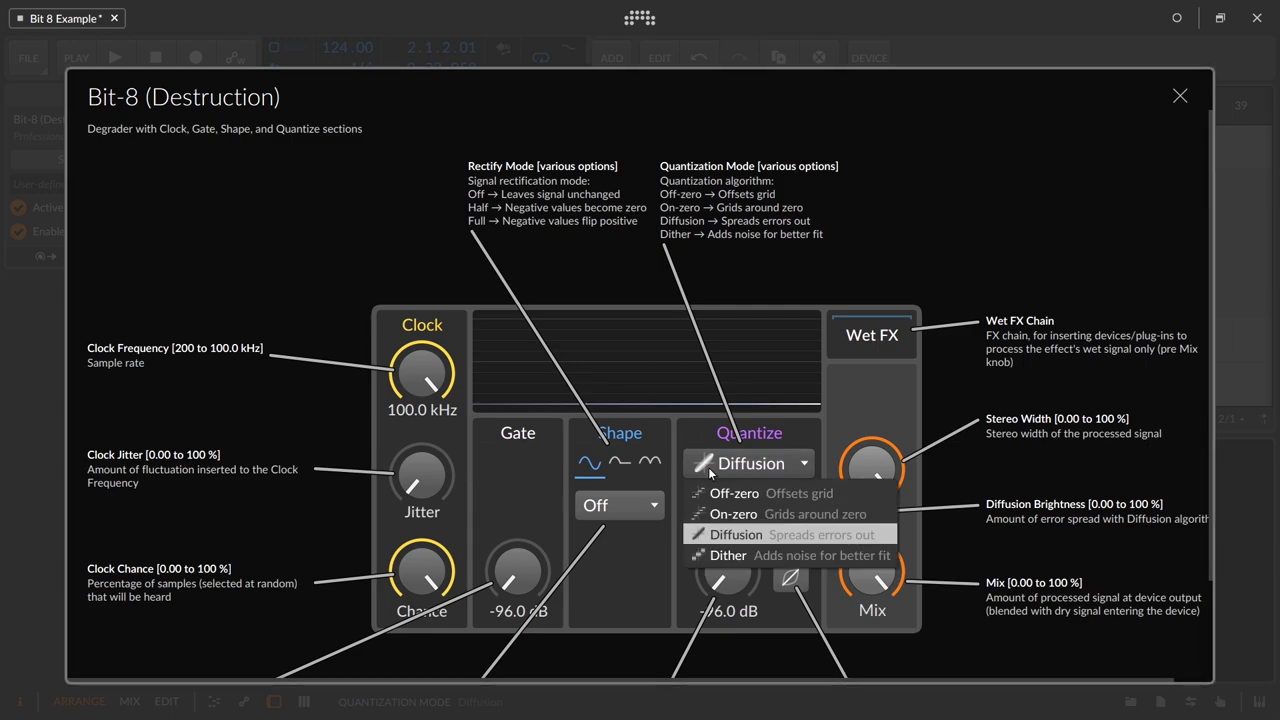
pyautogui.click(701, 555)
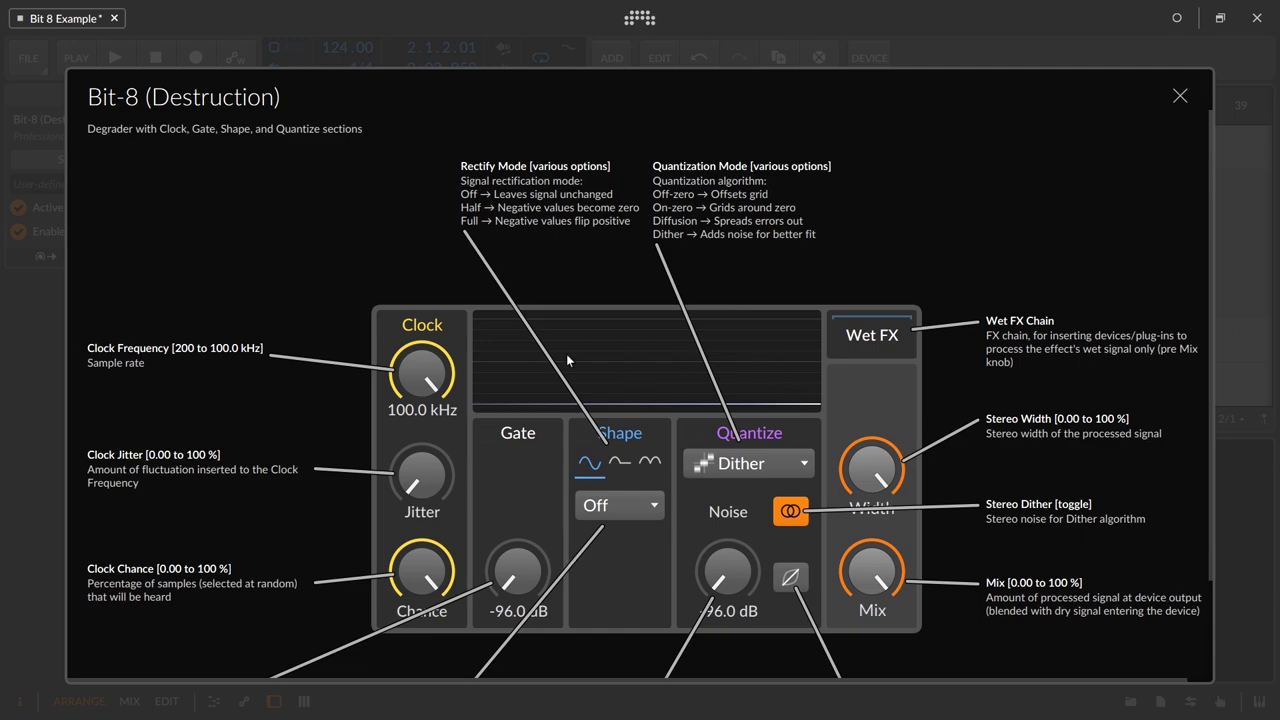
pyautogui.click(1178, 96)
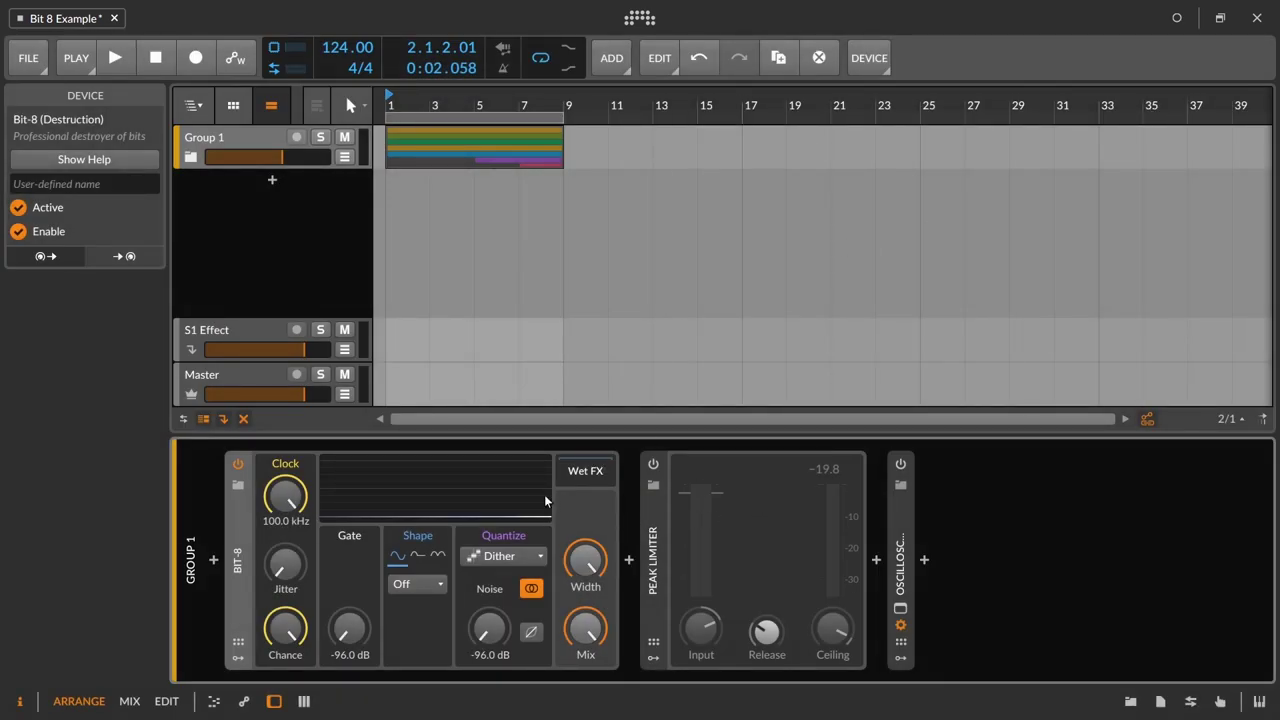
# - Set Bit-8's quantization mode to Off-zero and raise its quantization level to -14.7 dB while the loop plays
pyautogui.click(502, 560)
pyautogui.click(502, 578)
pyautogui.press('space')
pyautogui.moveTo(498, 633); pyautogui.dragTo(498, 586)
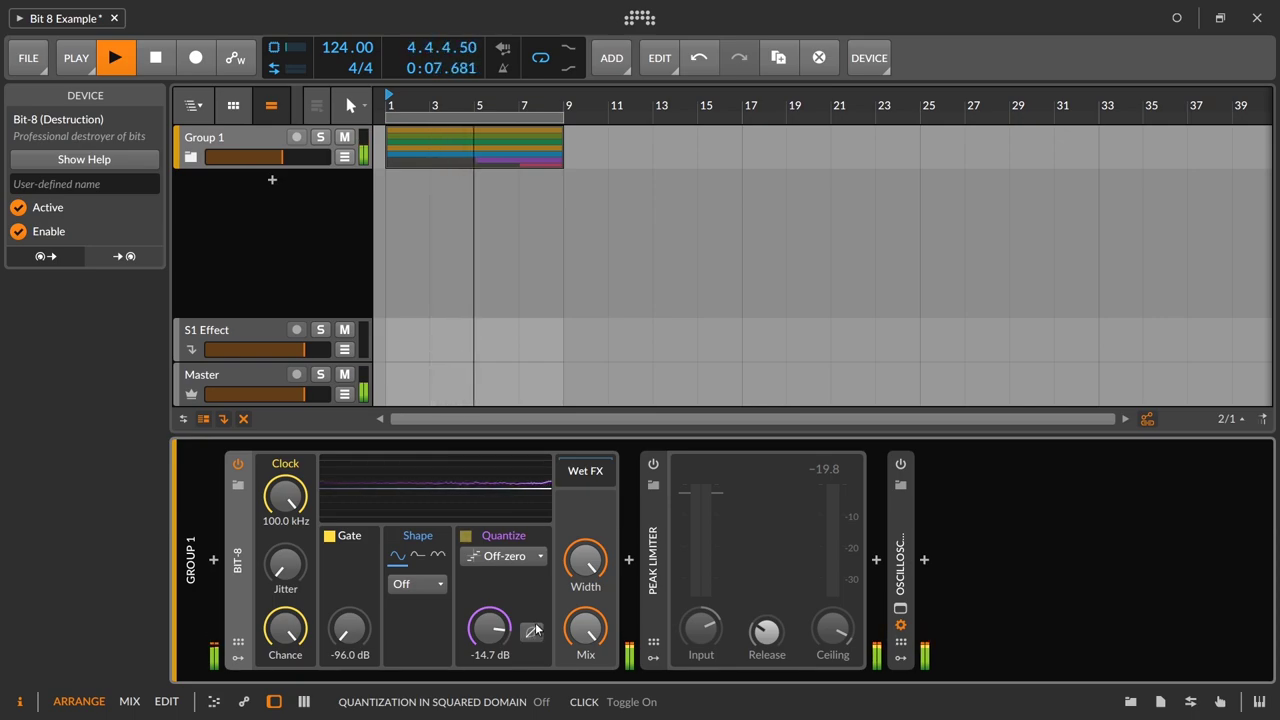
# - Compare Bit-8's squared-domain quantization on and off during playback, leaving it on
pyautogui.click(533, 630)
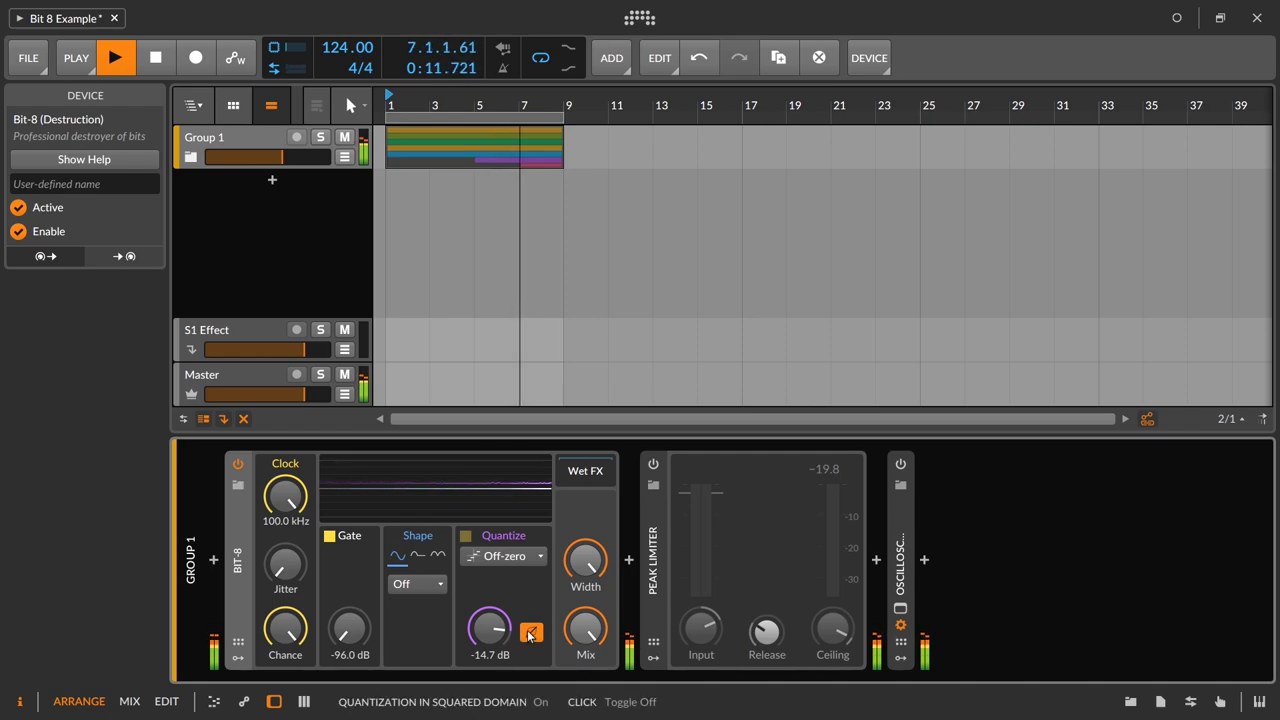
pyautogui.click(528, 635)
pyautogui.click(526, 636)
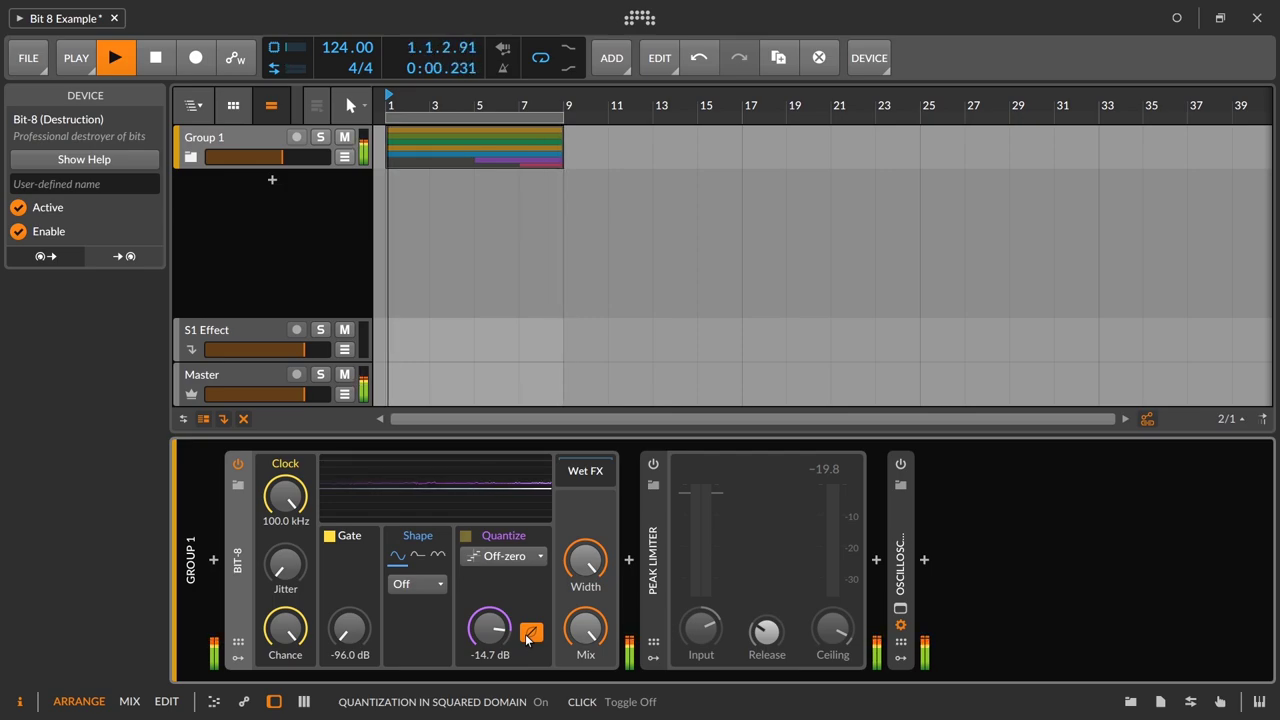
pyautogui.click(528, 635)
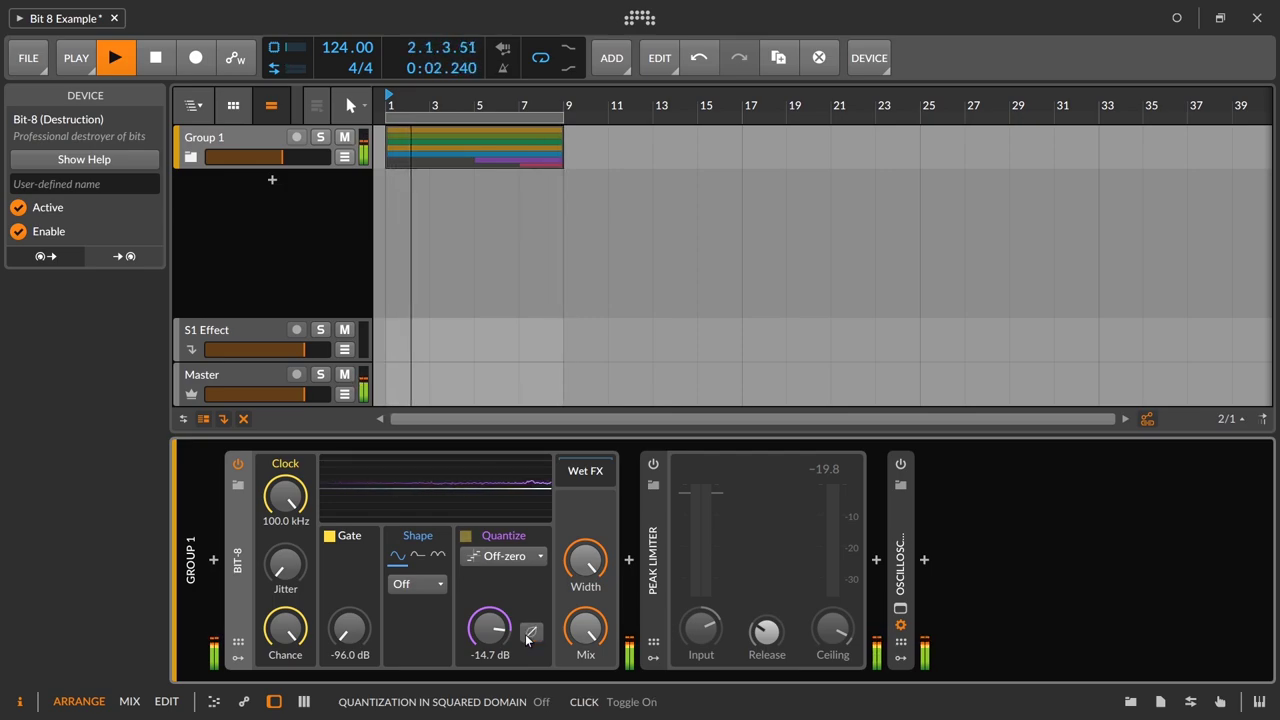
pyautogui.click(528, 635)
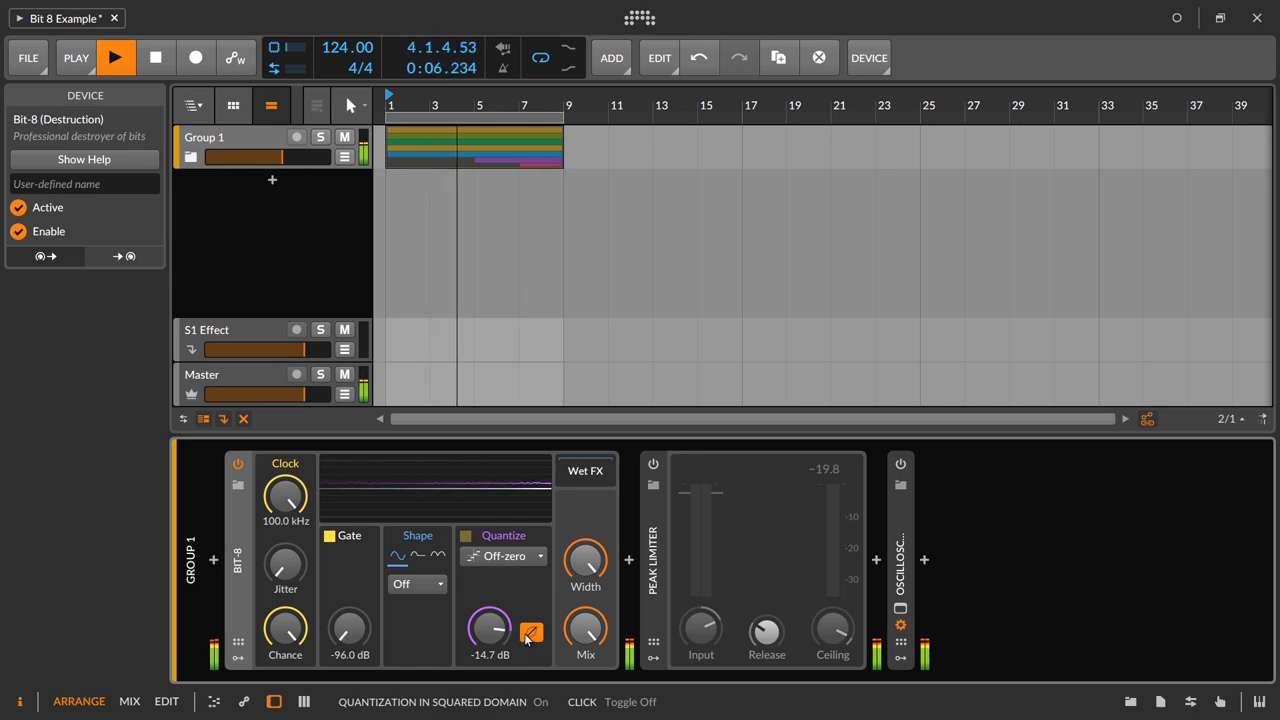
# - Compare Bit-8's On-zero and Off-zero quantization modes during playback, ending on On-zero
pyautogui.click(524, 558)
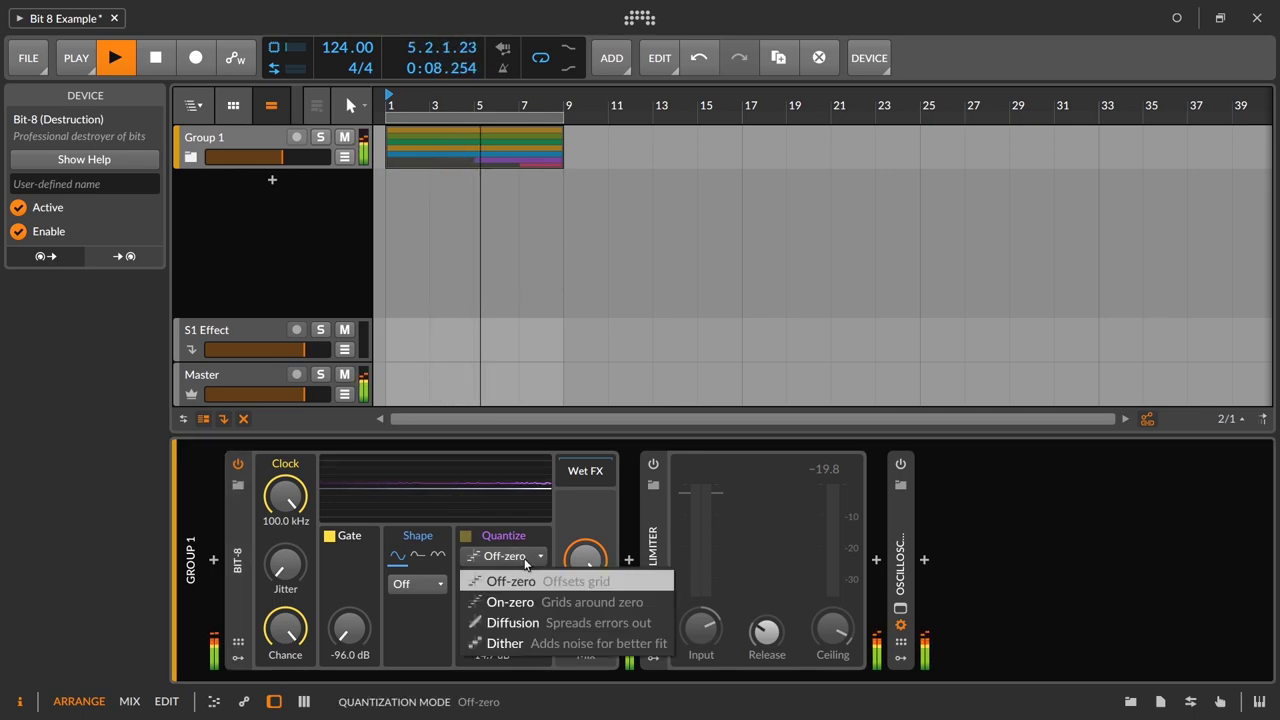
pyautogui.click(528, 601)
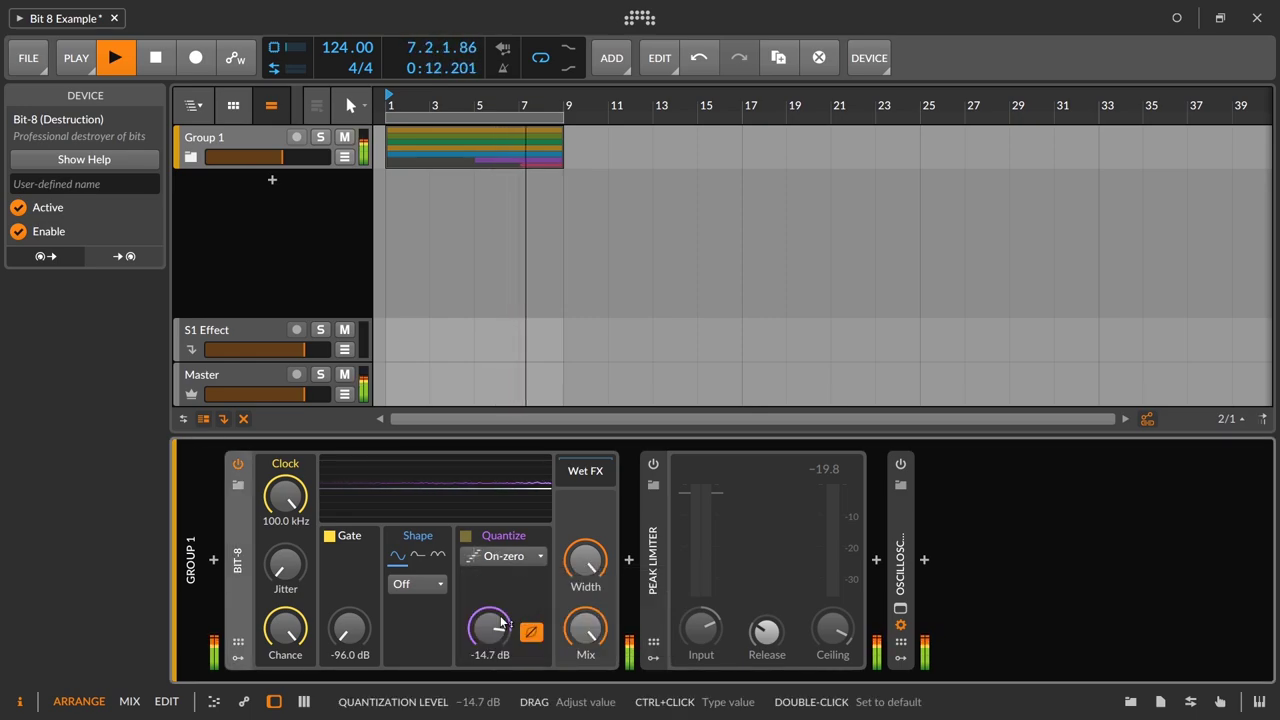
pyautogui.click(516, 557)
pyautogui.click(518, 581)
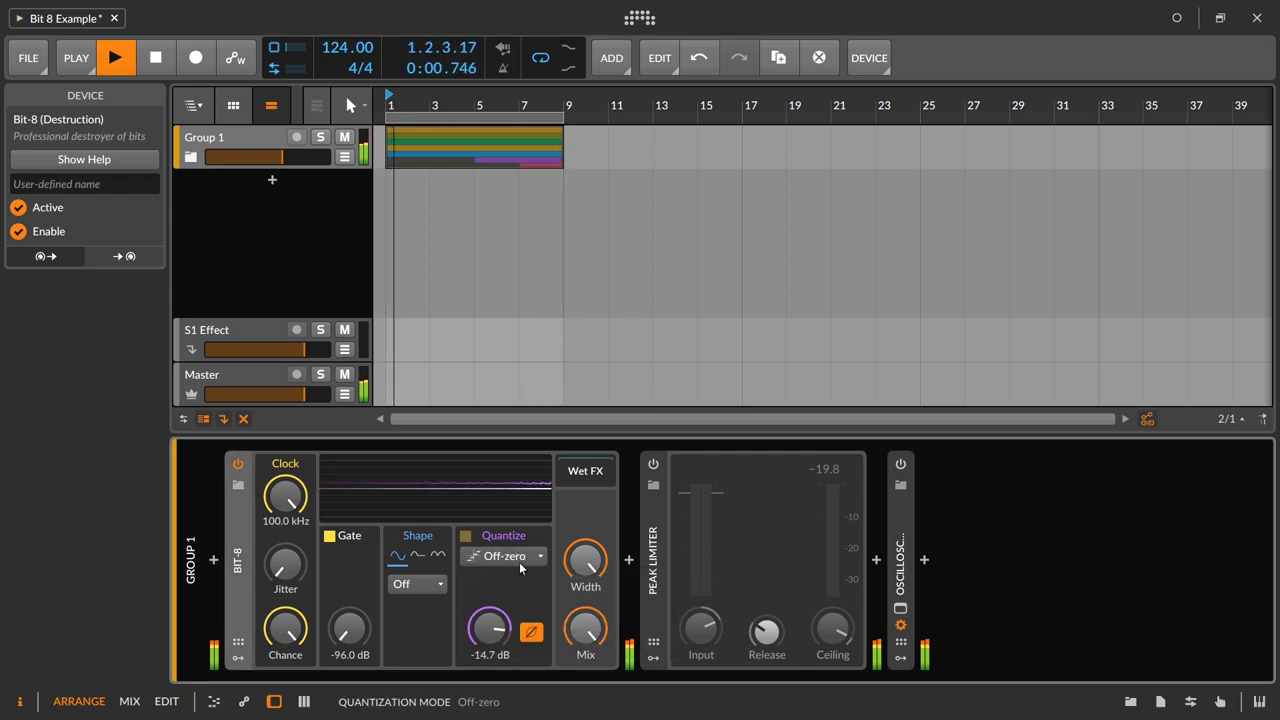
pyautogui.click(519, 559)
pyautogui.click(524, 598)
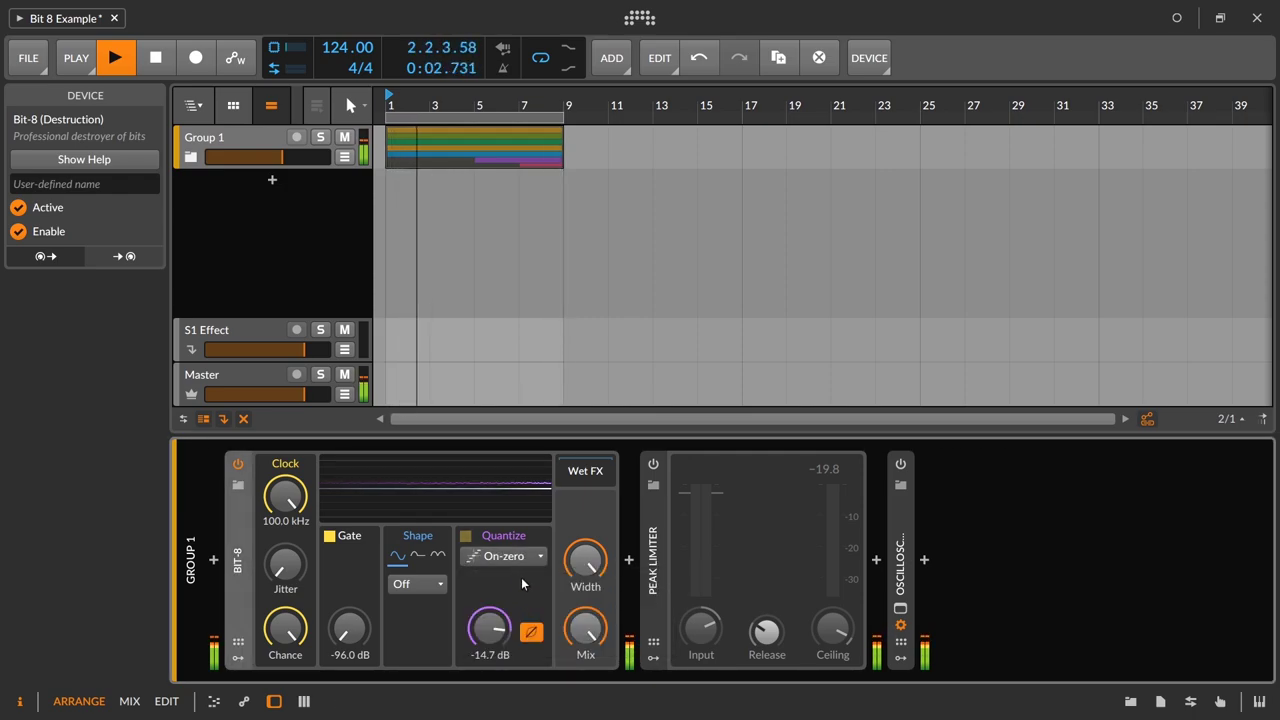
# - Switch Bit-8's quantization to Diffusion and lower the diffusion brightness, comparing squared-domain quantization off and on
pyautogui.click(520, 558)
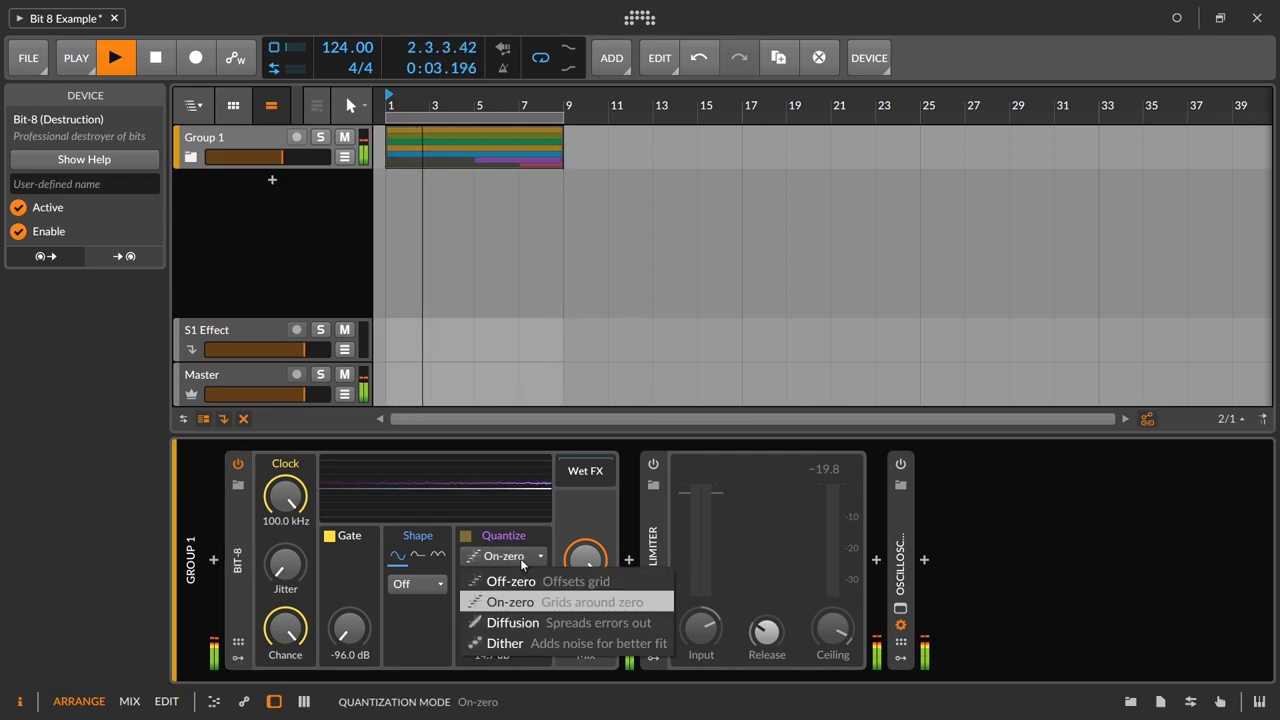
pyautogui.click(516, 623)
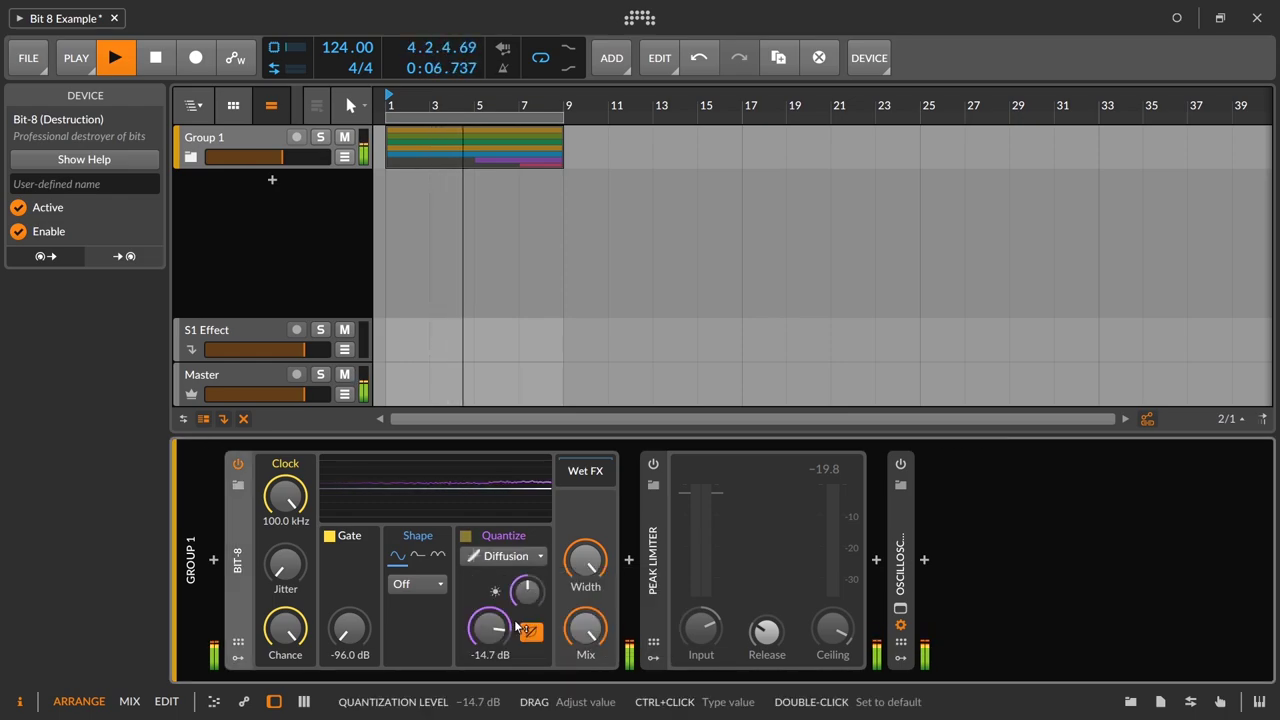
pyautogui.moveTo(533, 598)
pyautogui.mouseDown()
pyautogui.moveTo(533, 565)
pyautogui.moveTo(533, 647)
pyautogui.moveTo(533, 541)
pyautogui.moveTo(533, 620)
pyautogui.mouseUp()
pyautogui.click(531, 632)
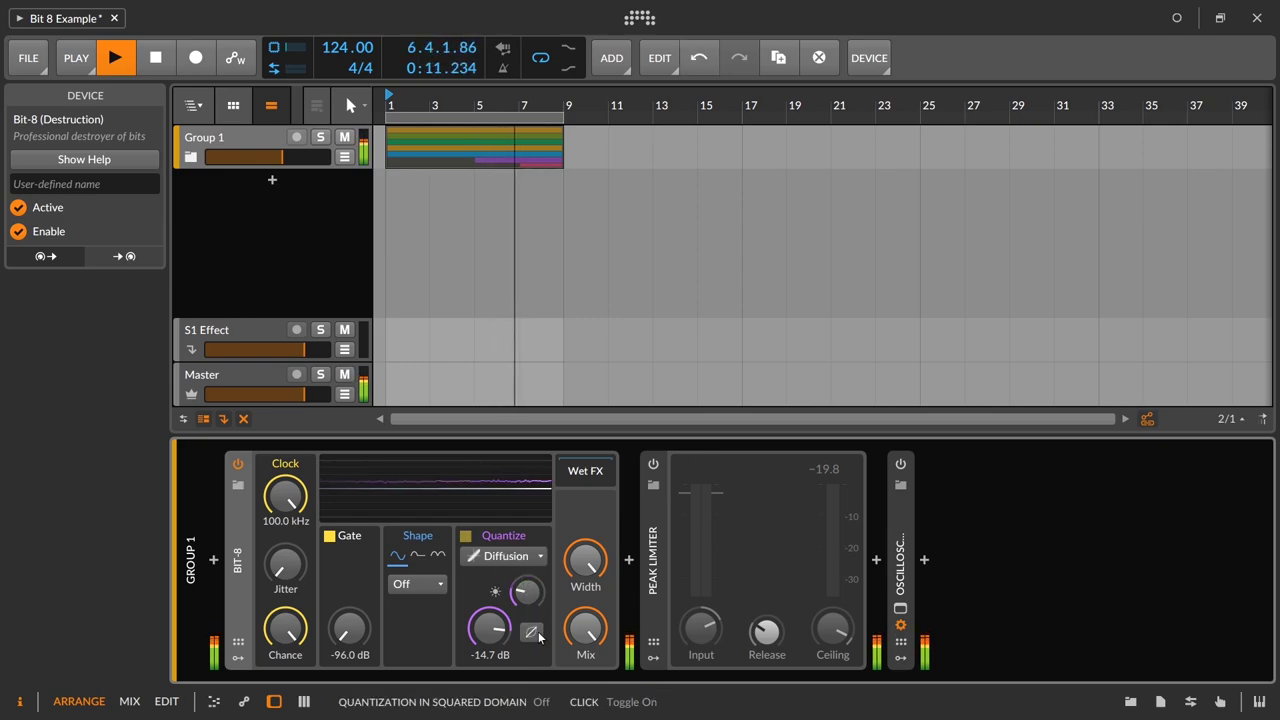
pyautogui.click(531, 632)
pyautogui.moveTo(527, 591); pyautogui.dragTo(527, 612)
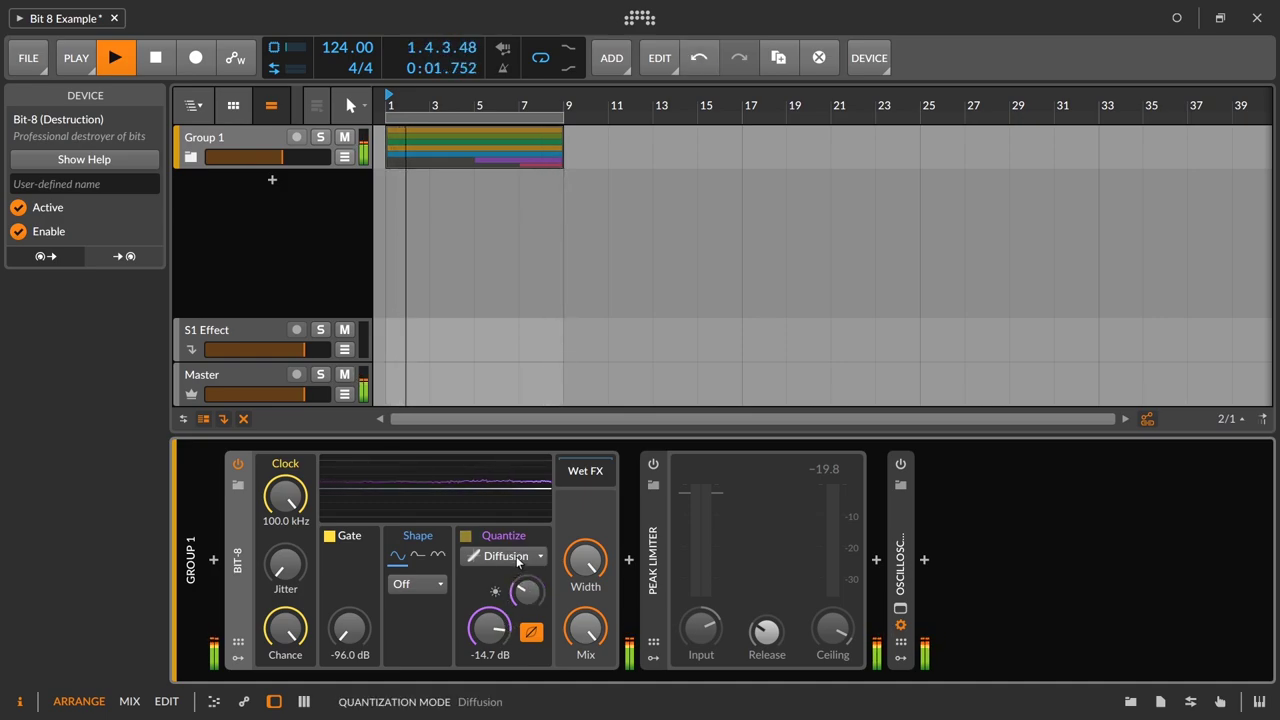
# - Switch Bit-8's quantization to Dither at a level of -10.9 dB and compare Stereo Dither off and on
pyautogui.click(517, 557)
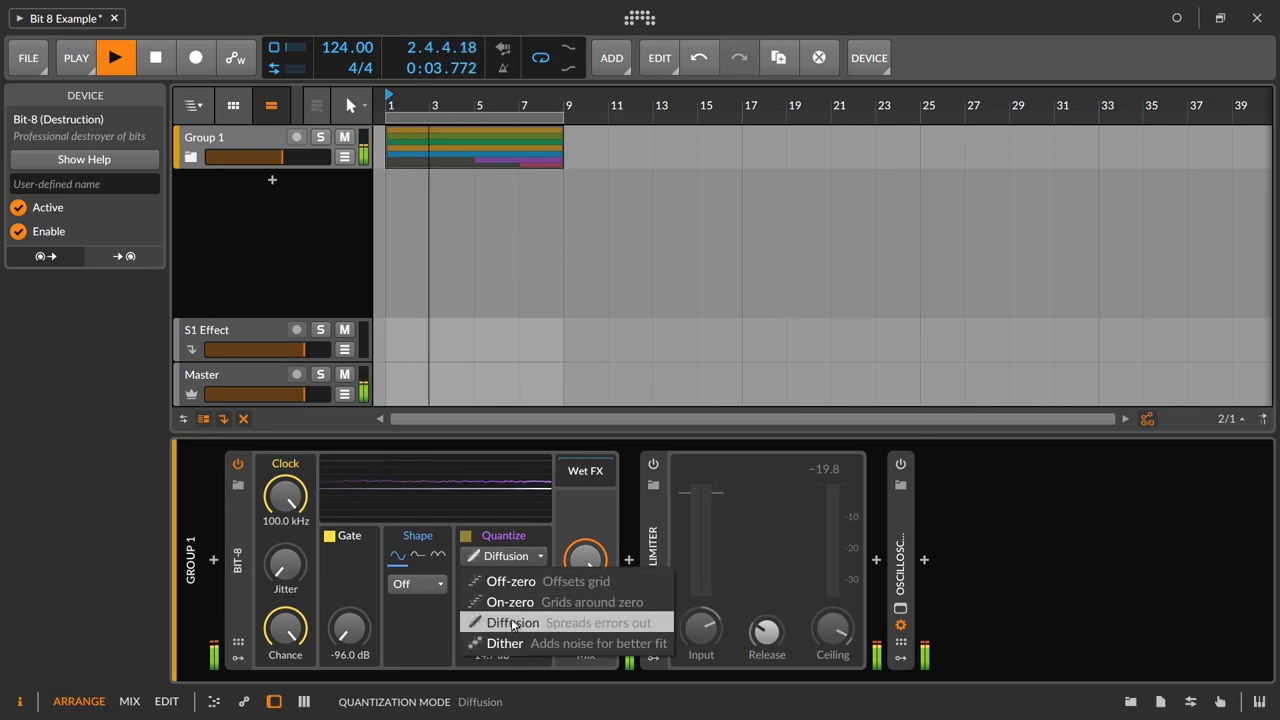
pyautogui.click(512, 644)
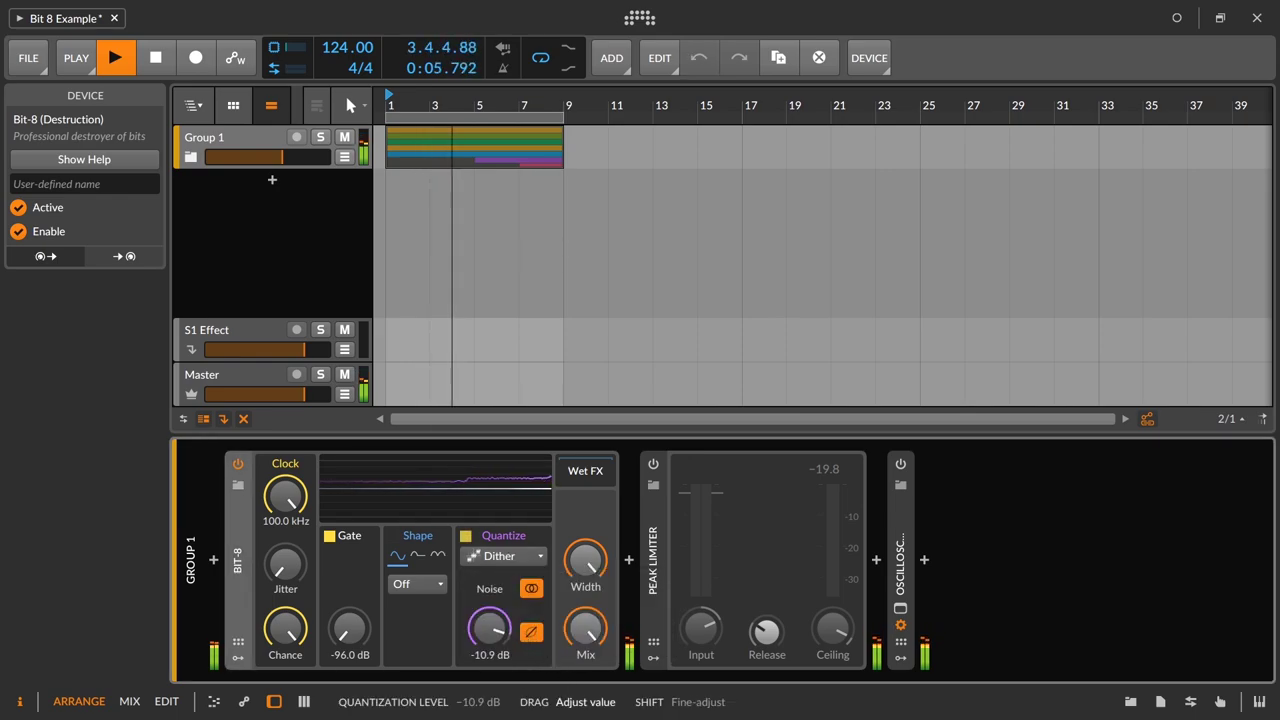
pyautogui.click(531, 590)
pyautogui.click(531, 590)
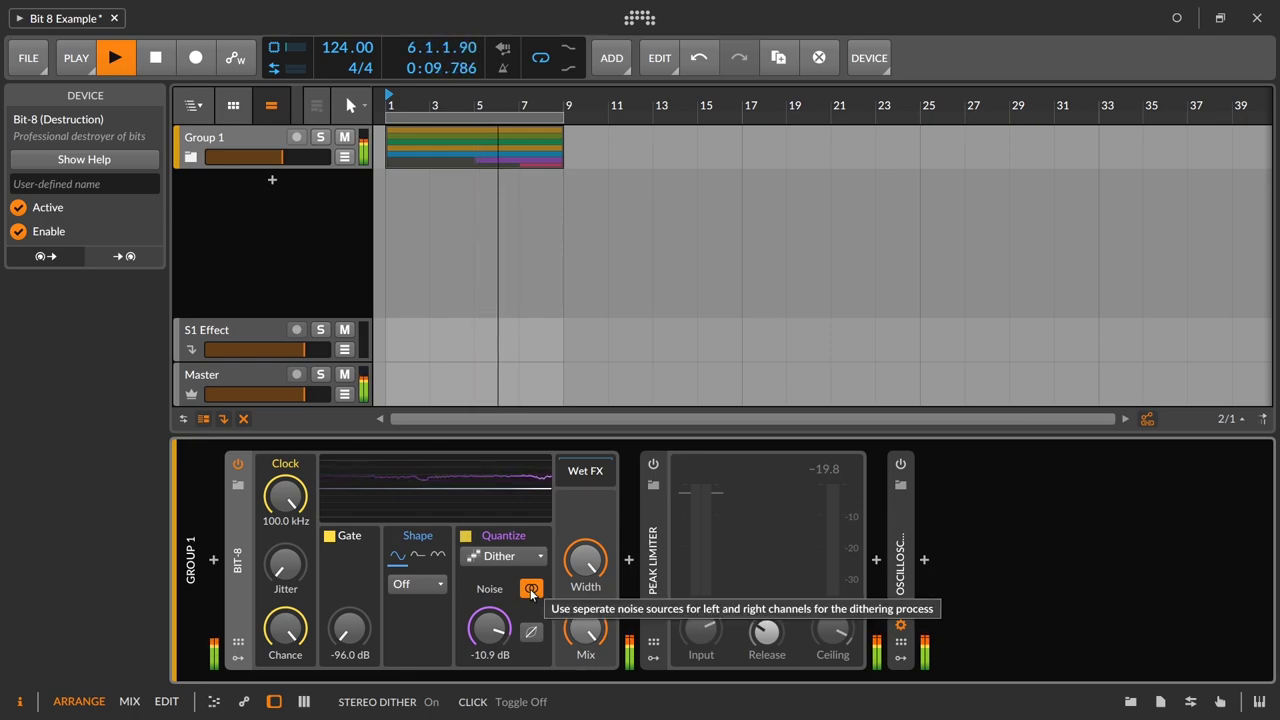
# - Turn squared-domain quantization on, lower Bit-8's quantization level to -20.5 dB, and stop playback
pyautogui.click(531, 632)
pyautogui.moveTo(505, 617); pyautogui.dragTo(489, 662)
pyautogui.press('space')
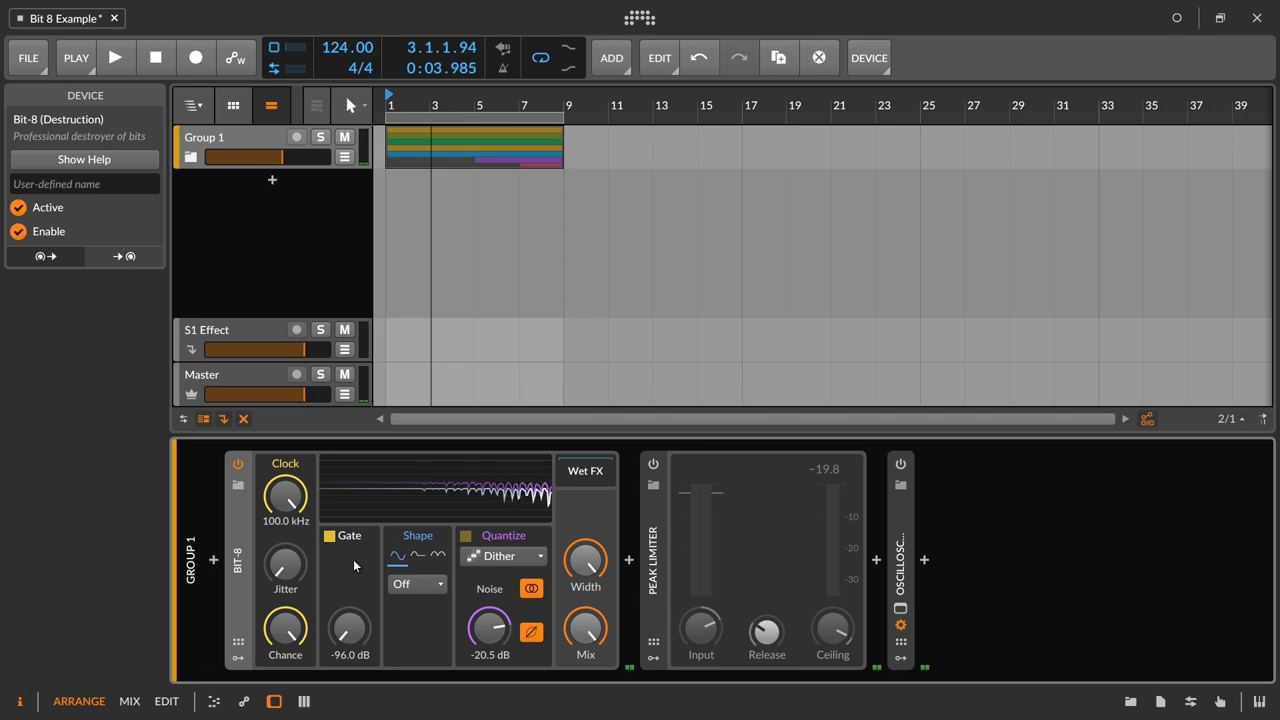
# - Delete the Peak Limiter and Oscilloscope devices that follow Bit-8 in the group's device chain
pyautogui.click(651, 527)
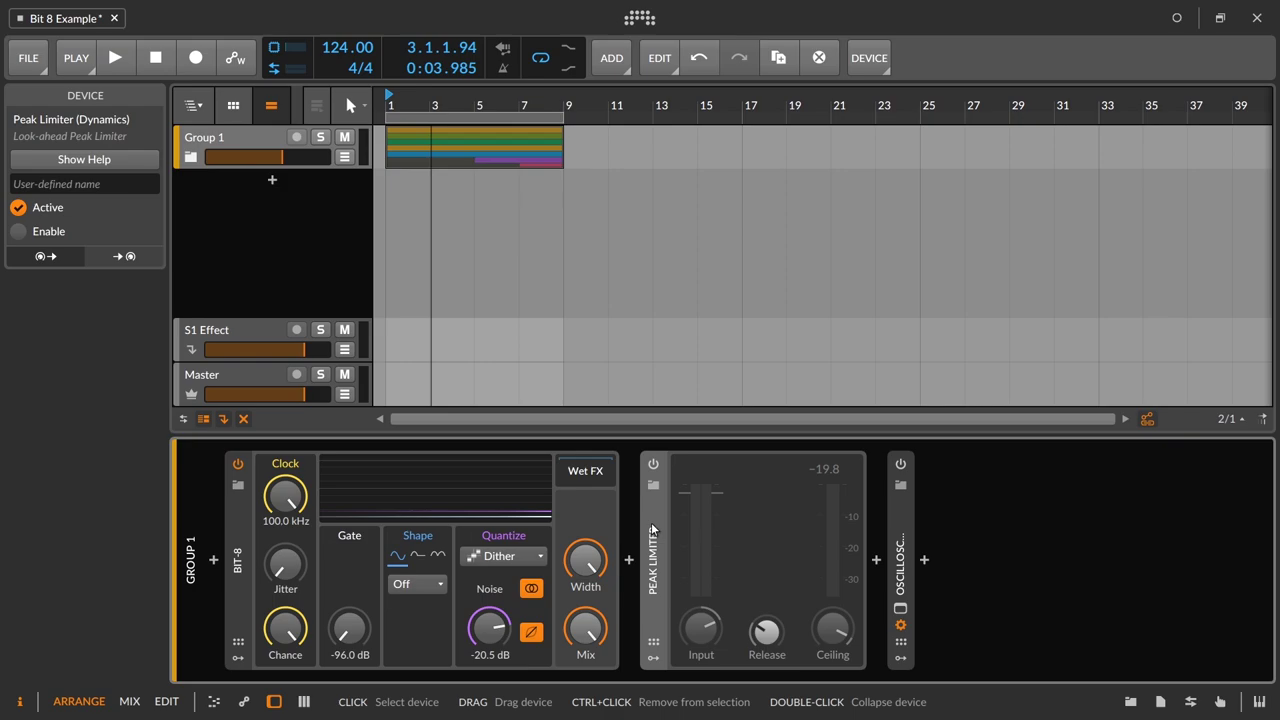
pyautogui.press('Delete')
pyautogui.press('Delete')
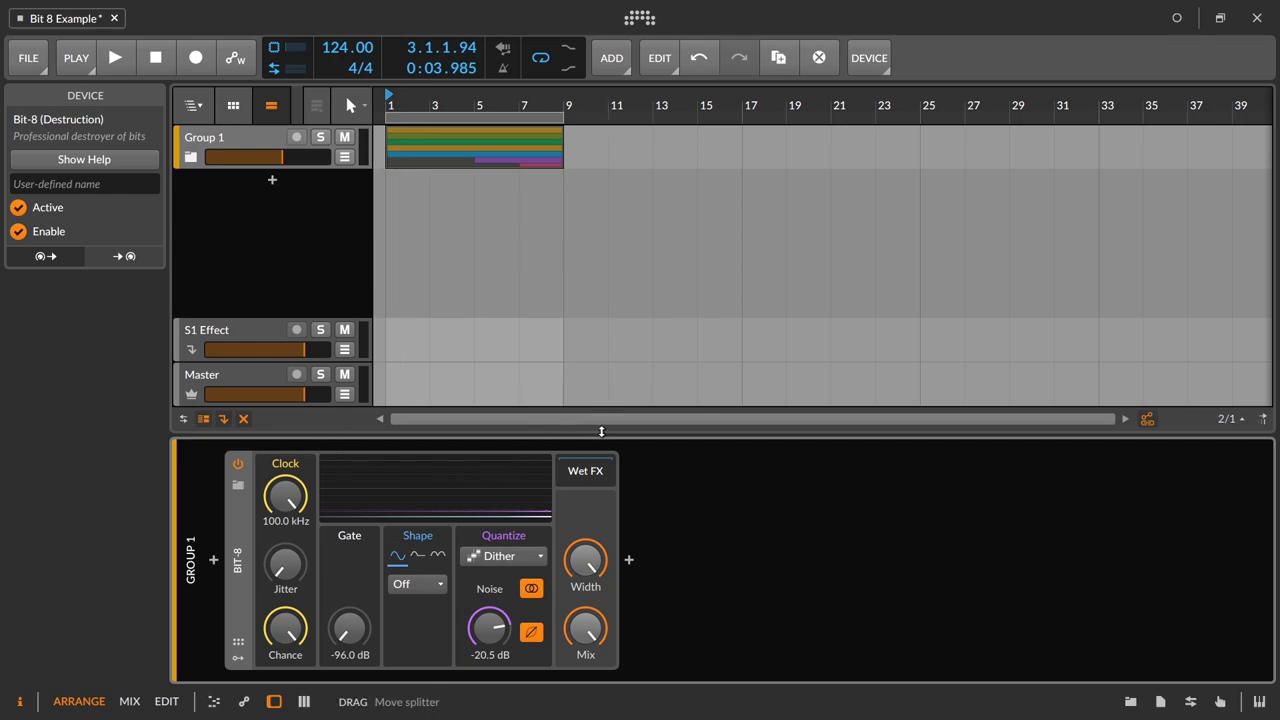
# - During playback, return Bit-8's quantization to Off-zero at -96.0 dB with the squared domain turned off
pyautogui.press('space')
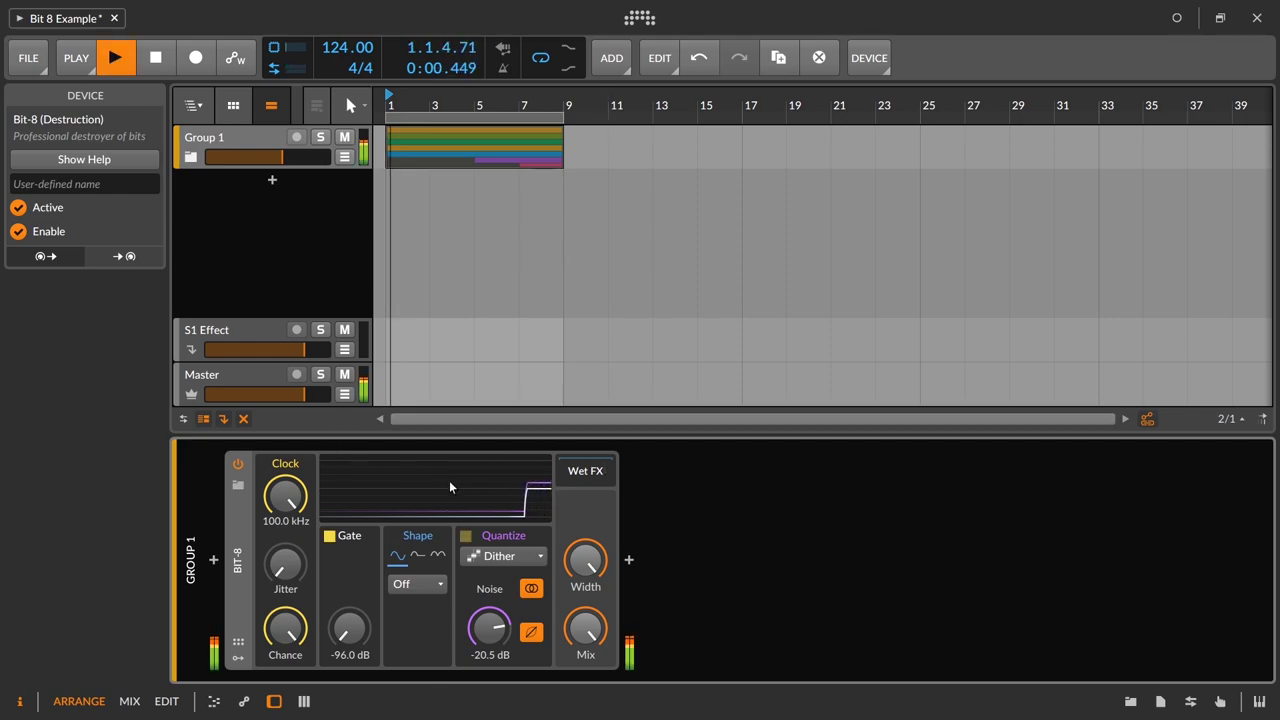
pyautogui.click(501, 556)
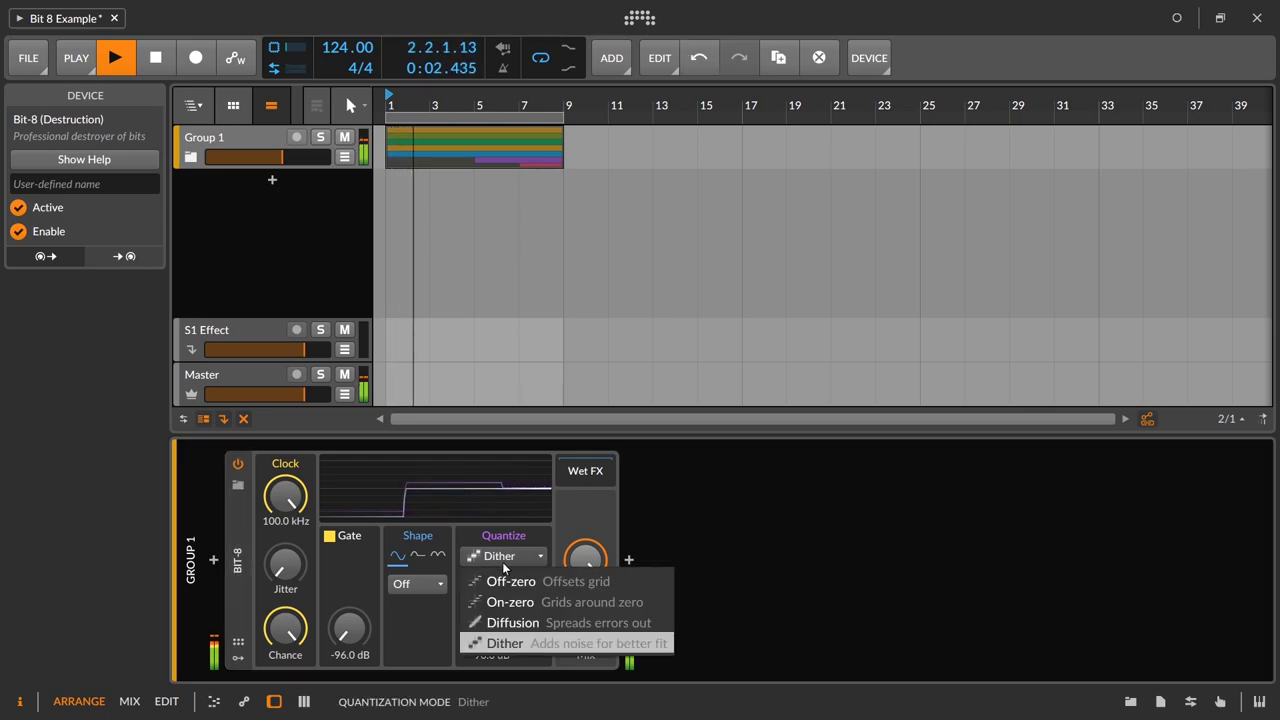
pyautogui.click(500, 583)
pyautogui.click(502, 556)
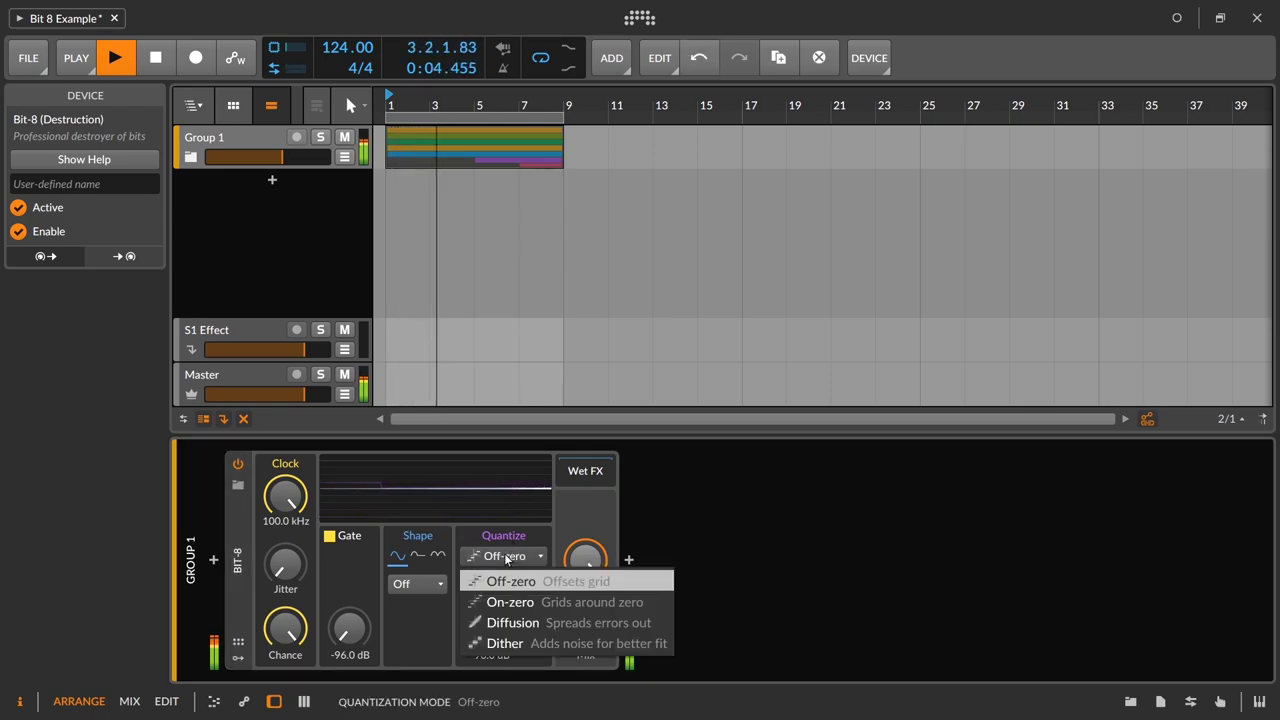
pyautogui.click(497, 557)
pyautogui.click(531, 632)
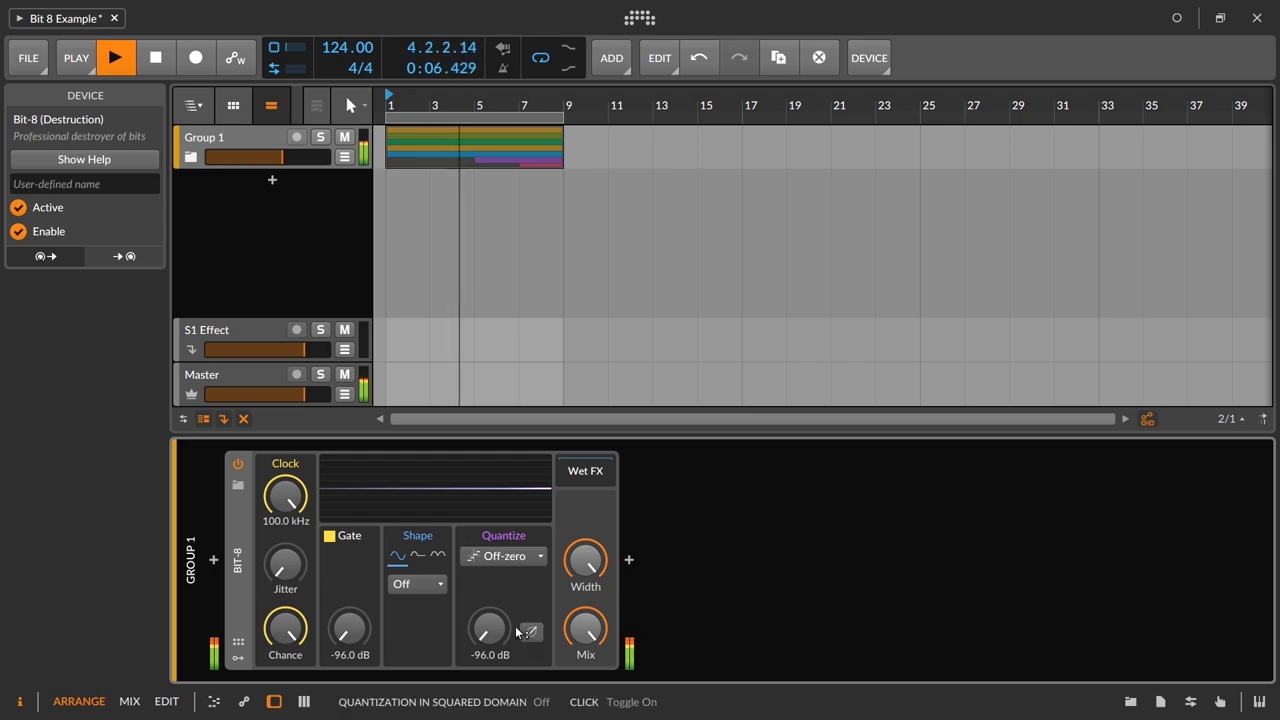
# - Lower Bit-8's clock to 29.5 kHz and repeatedly bypass the device to compare the sound with and without it
pyautogui.moveTo(285, 495); pyautogui.dragTo(270, 517)
pyautogui.click(238, 465)
pyautogui.click(238, 466)
pyautogui.click(238, 466)
pyautogui.click(238, 466)
pyautogui.click(238, 466)
pyautogui.click(238, 466)
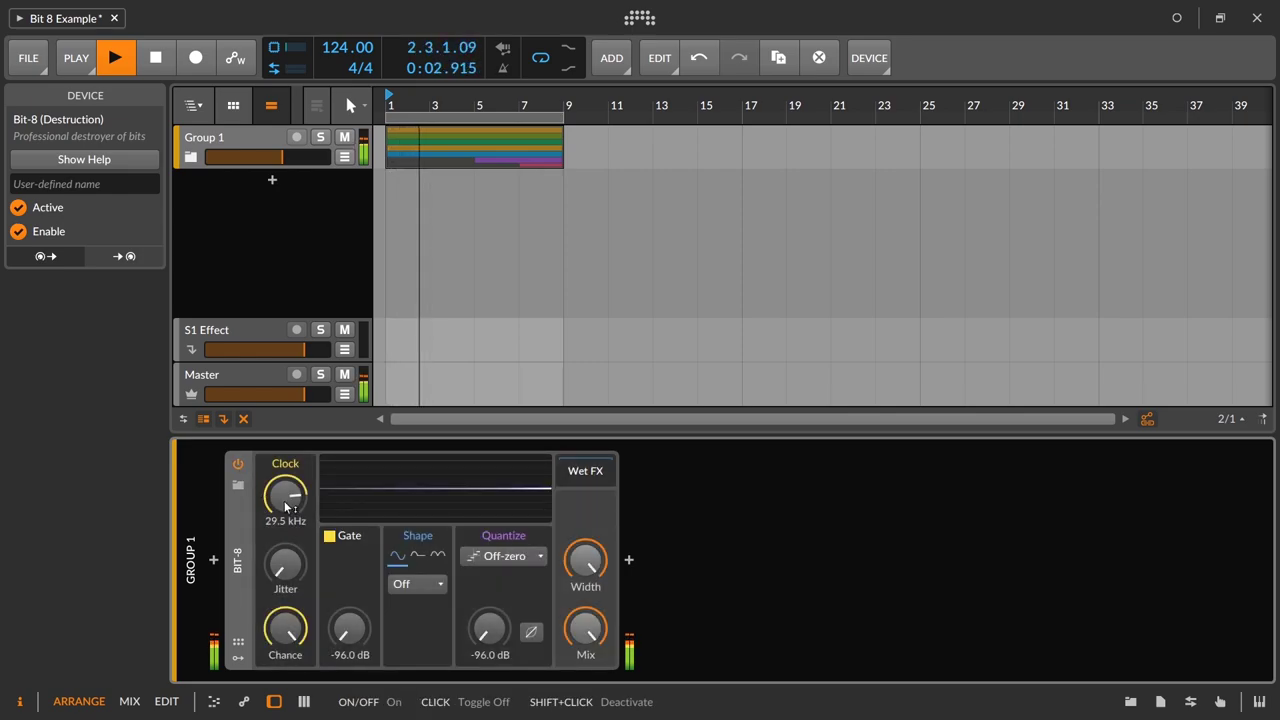
# - Lower Bit-8's clock to 25.5 kHz and compare the device bypassed and enabled, leaving it enabled
pyautogui.moveTo(285, 495); pyautogui.dragTo(285, 512)
pyautogui.click(238, 466)
pyautogui.click(238, 466)
pyautogui.click(238, 466)
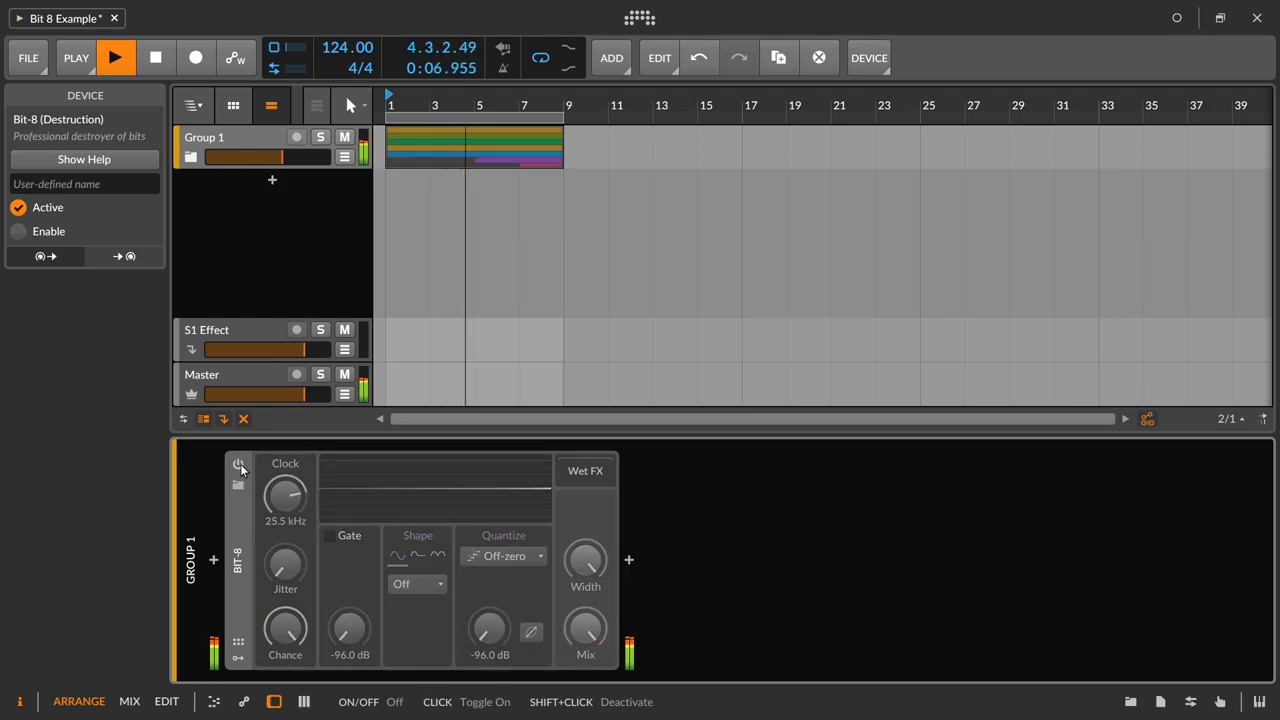
pyautogui.click(238, 466)
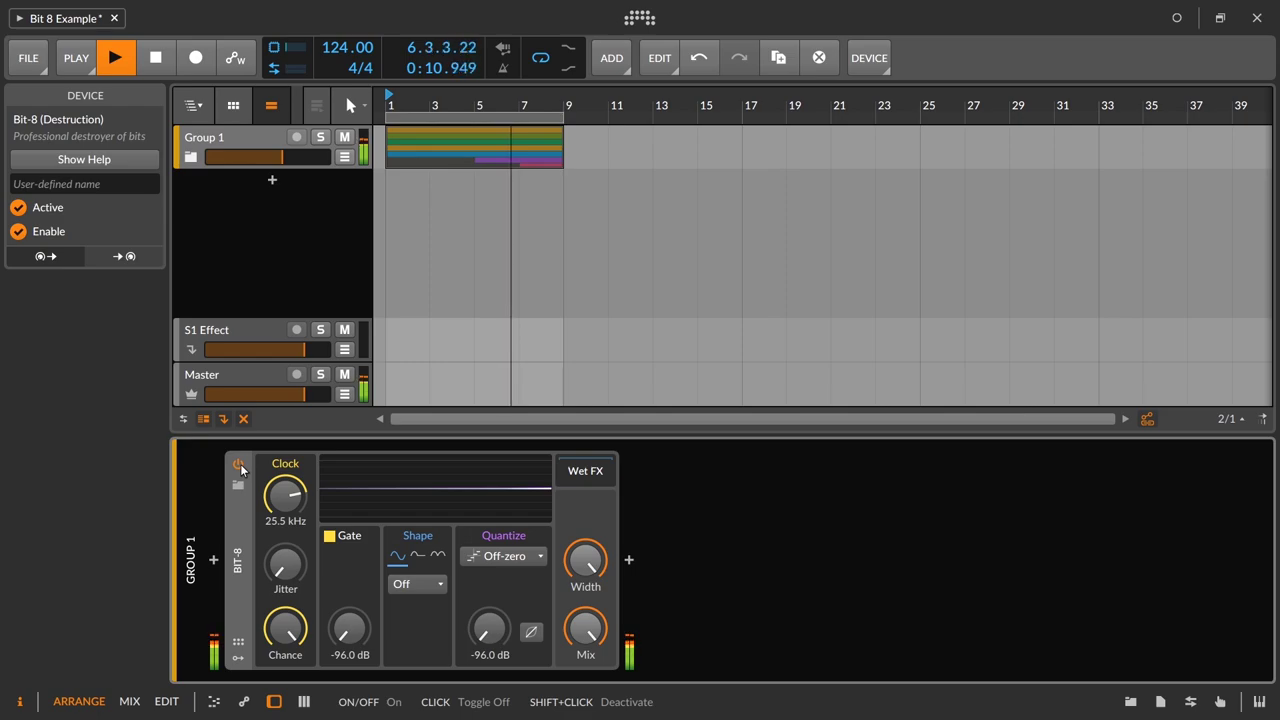
# - Raise Bit-8's jitter slightly and lower its chance slightly, comparing the device bypassed and enabled during playback
pyautogui.click(238, 466)
pyautogui.click(238, 466)
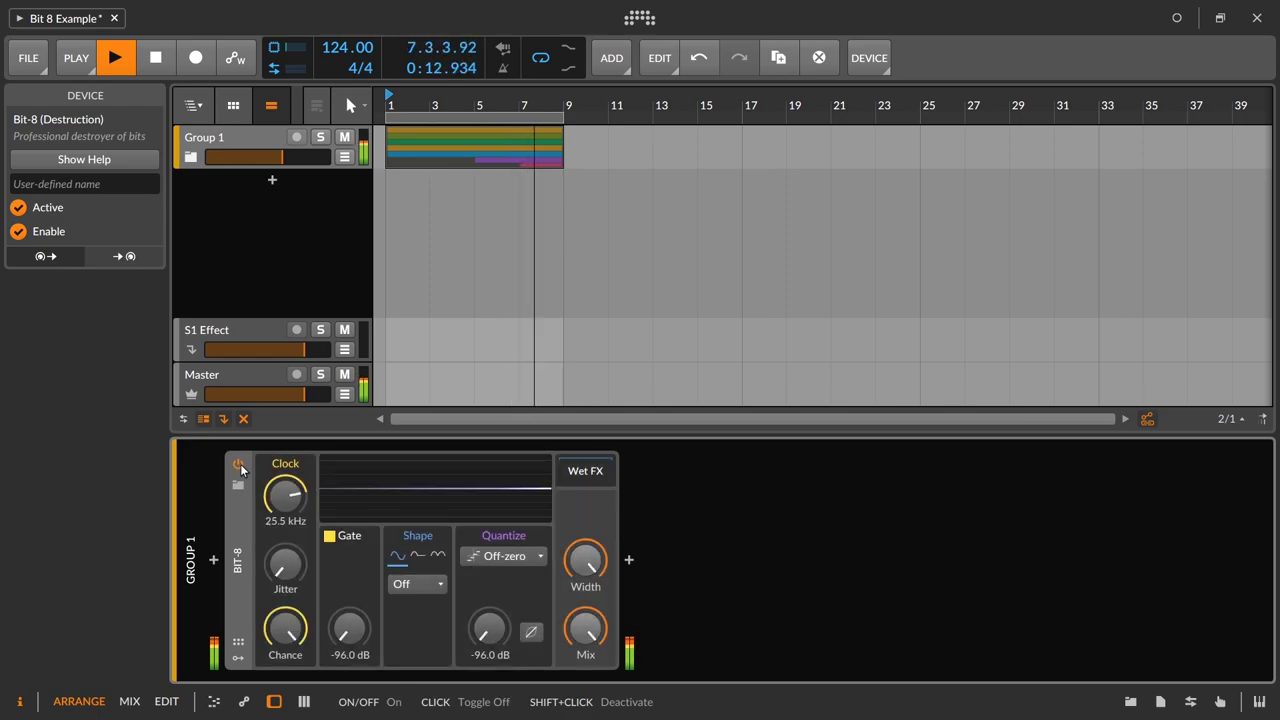
pyautogui.moveTo(285, 565); pyautogui.dragTo(285, 565)
pyautogui.moveTo(285, 628); pyautogui.dragTo(285, 632)
pyautogui.click(238, 465)
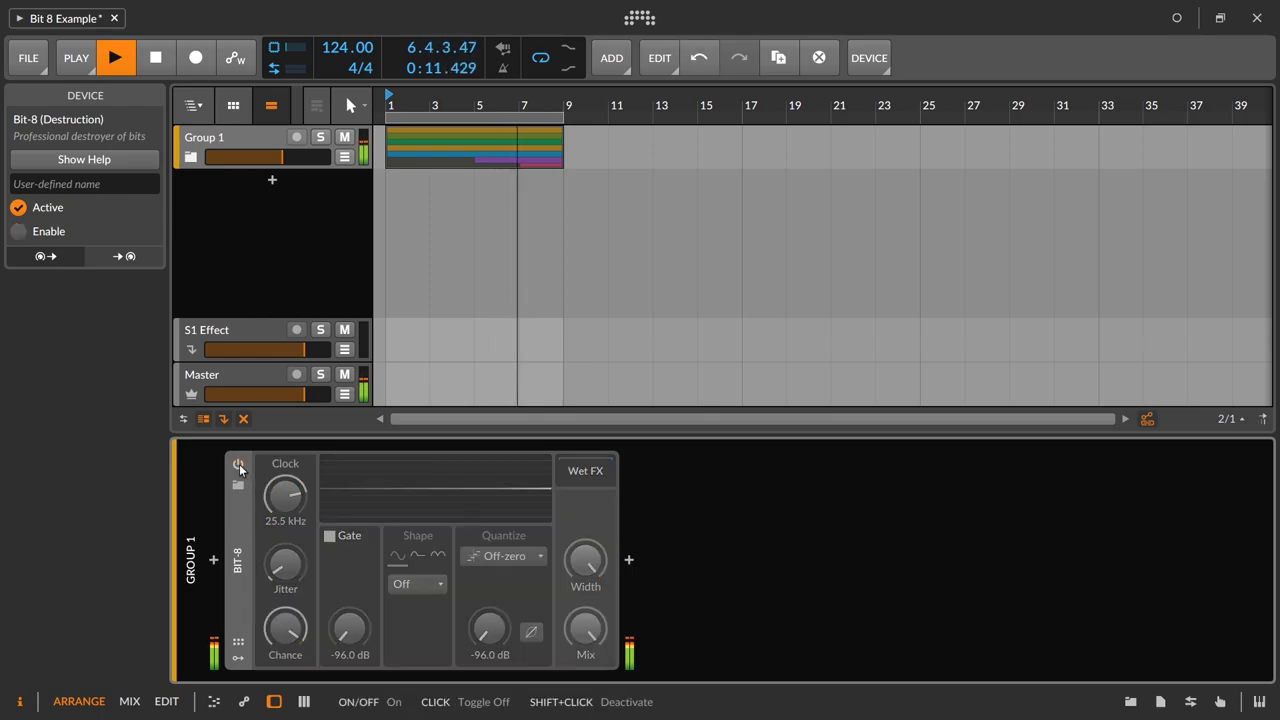
pyautogui.click(238, 465)
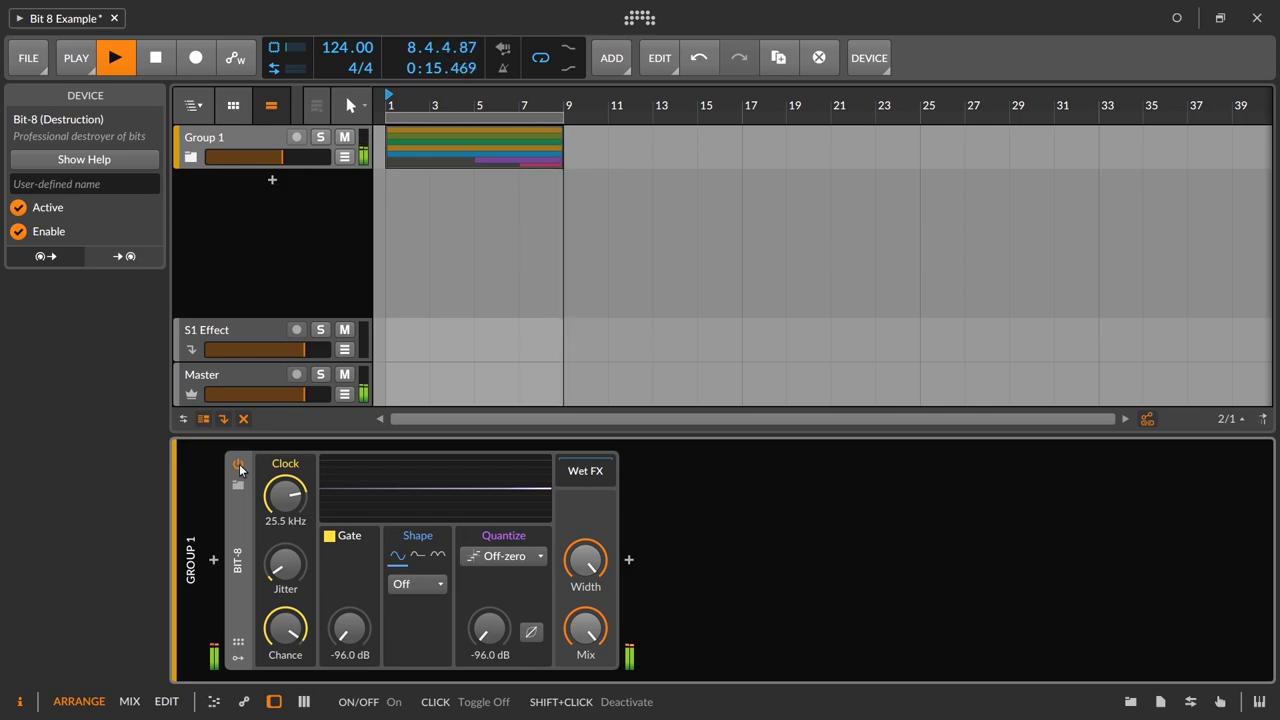
pyautogui.click(238, 465)
pyautogui.click(238, 465)
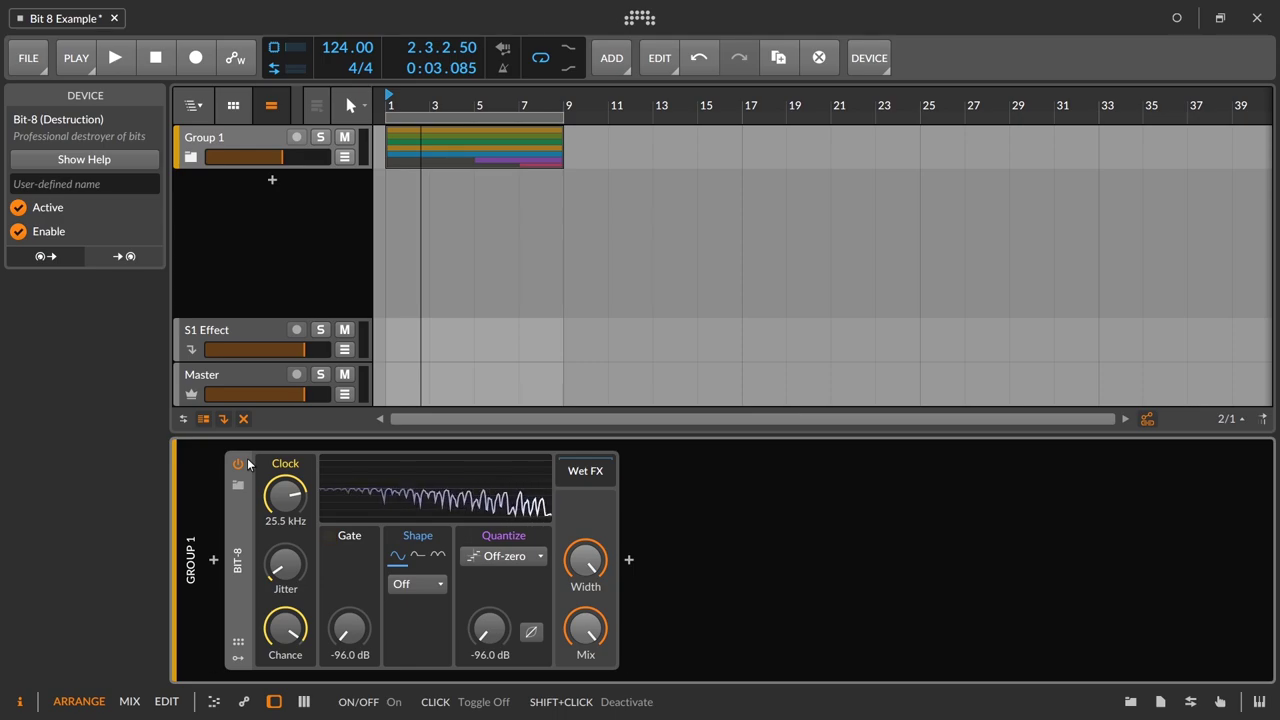
# - Select Group 1, set Bit-8's gate threshold to -40.0 dB during playback, and compare the device bypassed and enabled
pyautogui.click(238, 135)
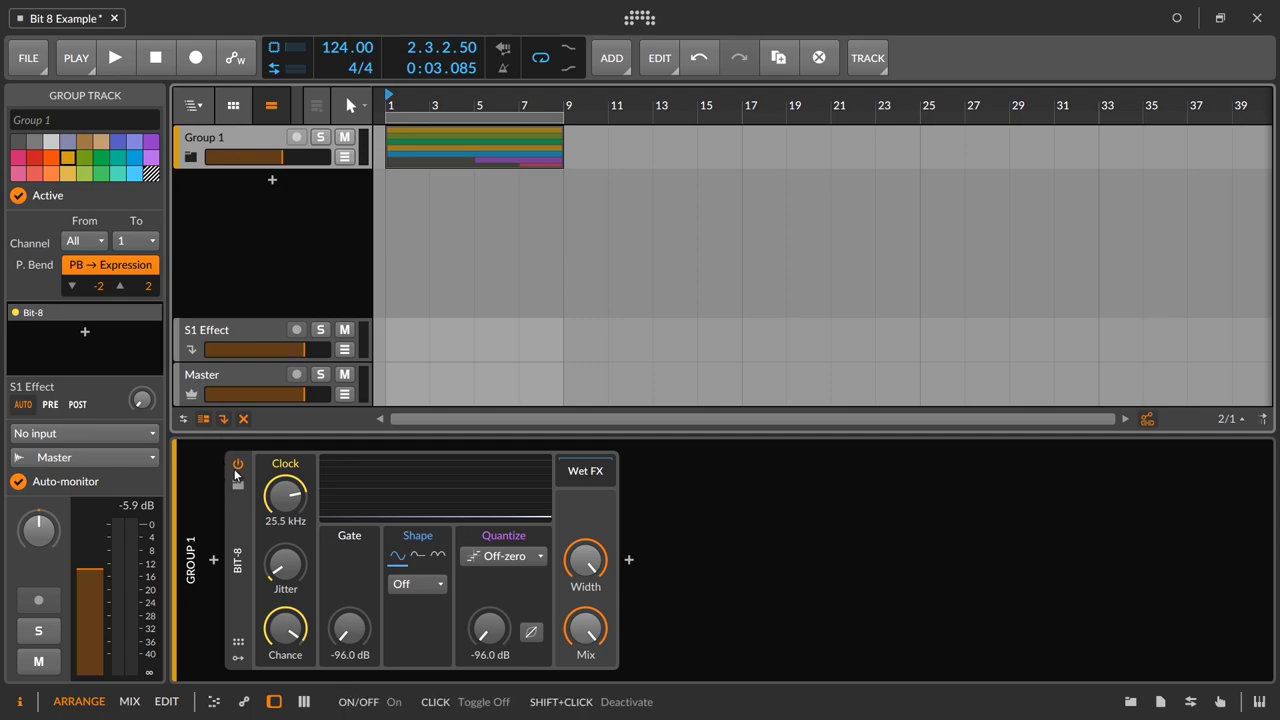
pyautogui.press('space')
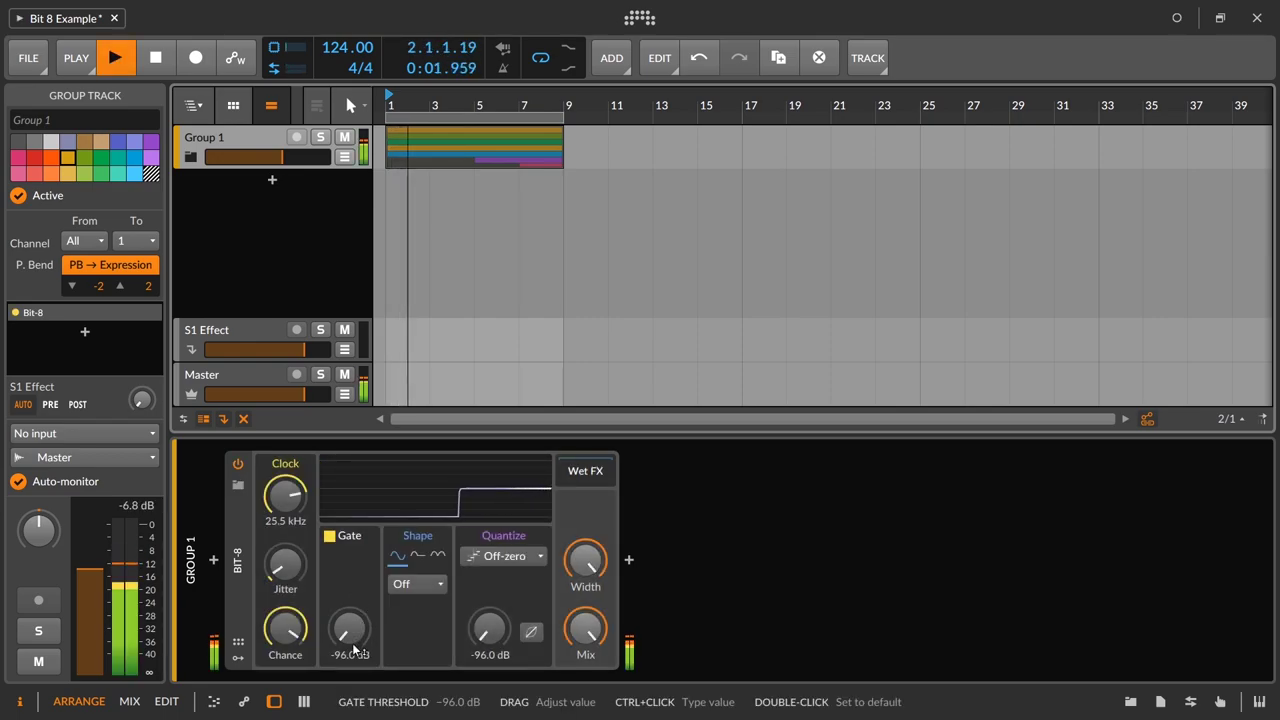
pyautogui.moveTo(362, 637); pyautogui.dragTo(343, 600)
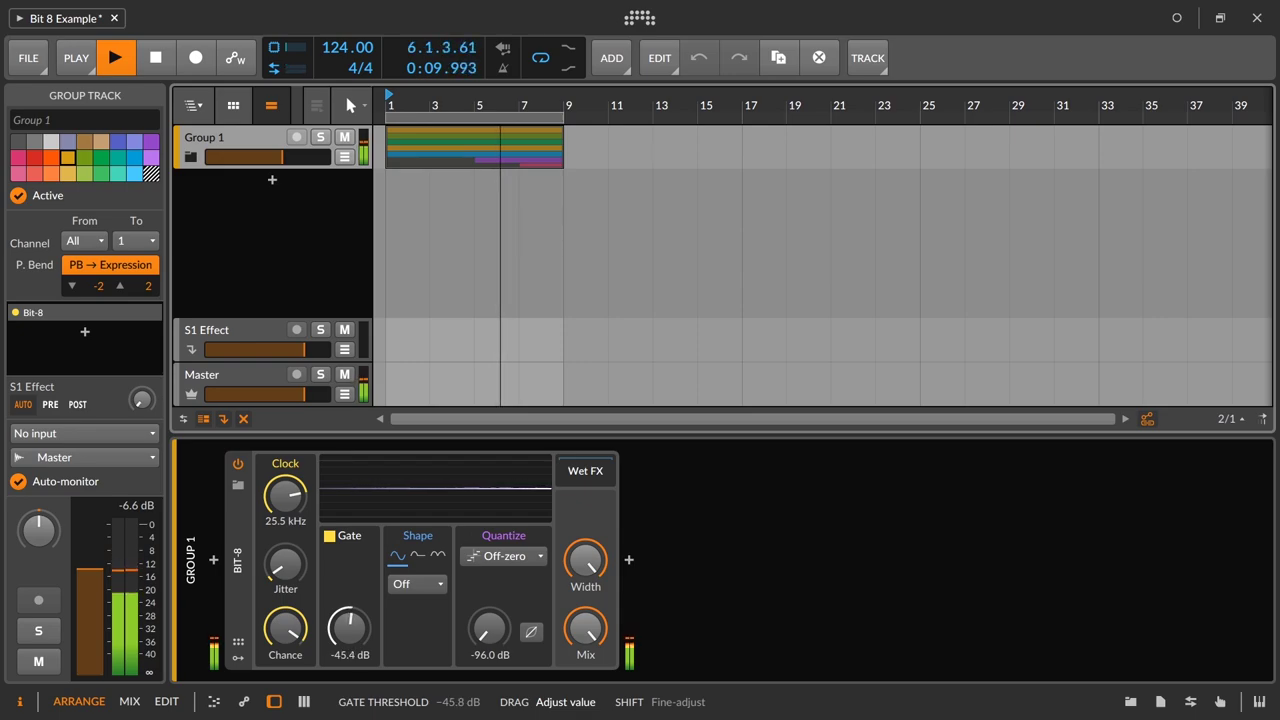
pyautogui.moveTo(343, 600); pyautogui.dragTo(343, 600)
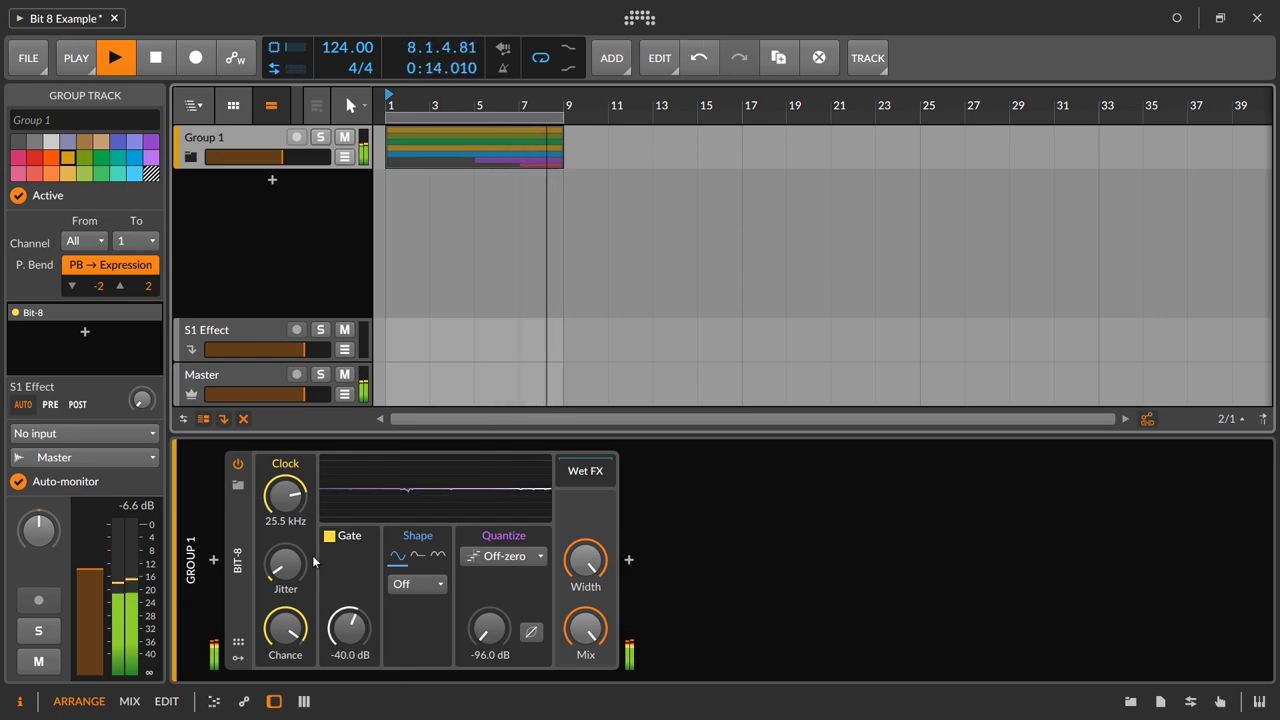
pyautogui.click(238, 465)
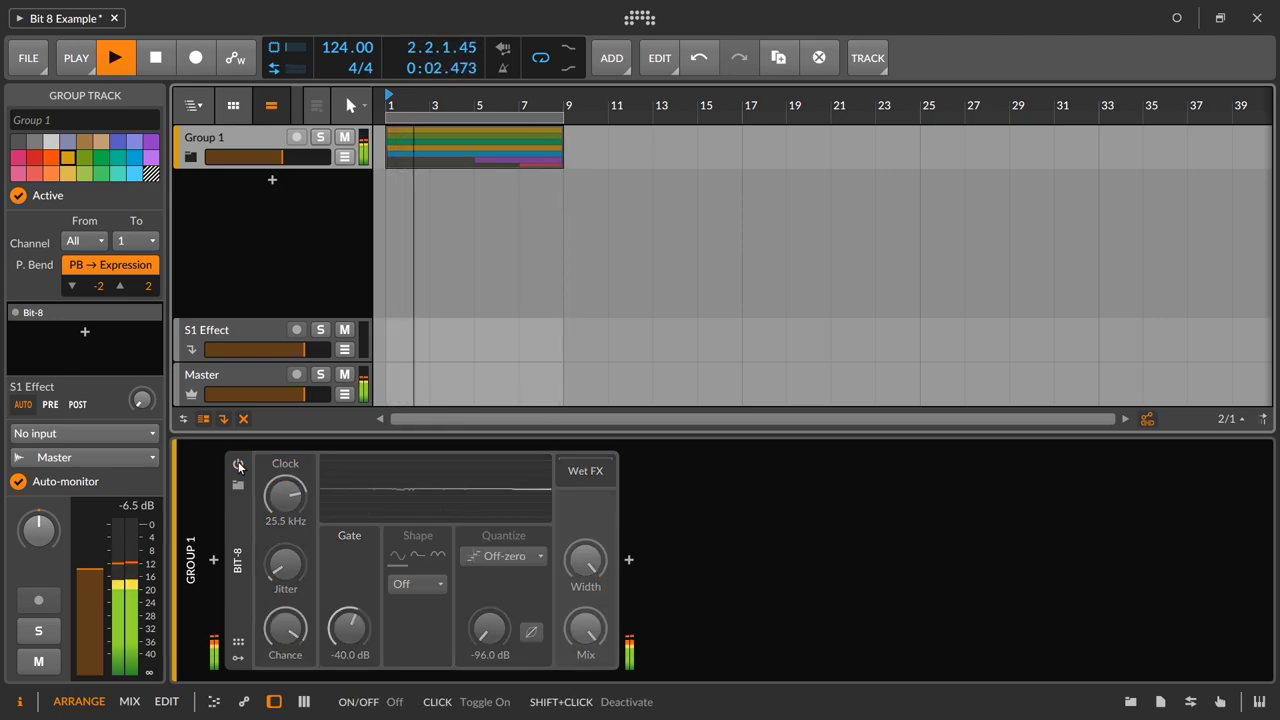
pyautogui.click(238, 465)
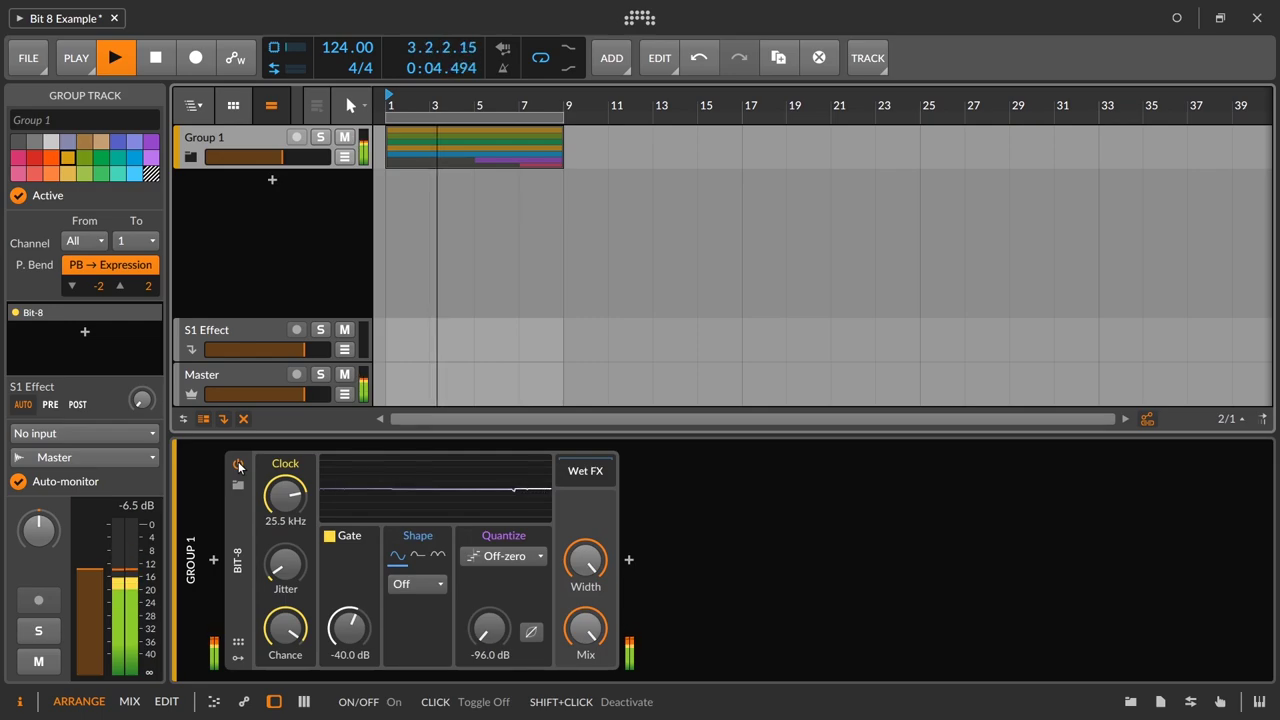
pyautogui.click(238, 465)
pyautogui.click(238, 465)
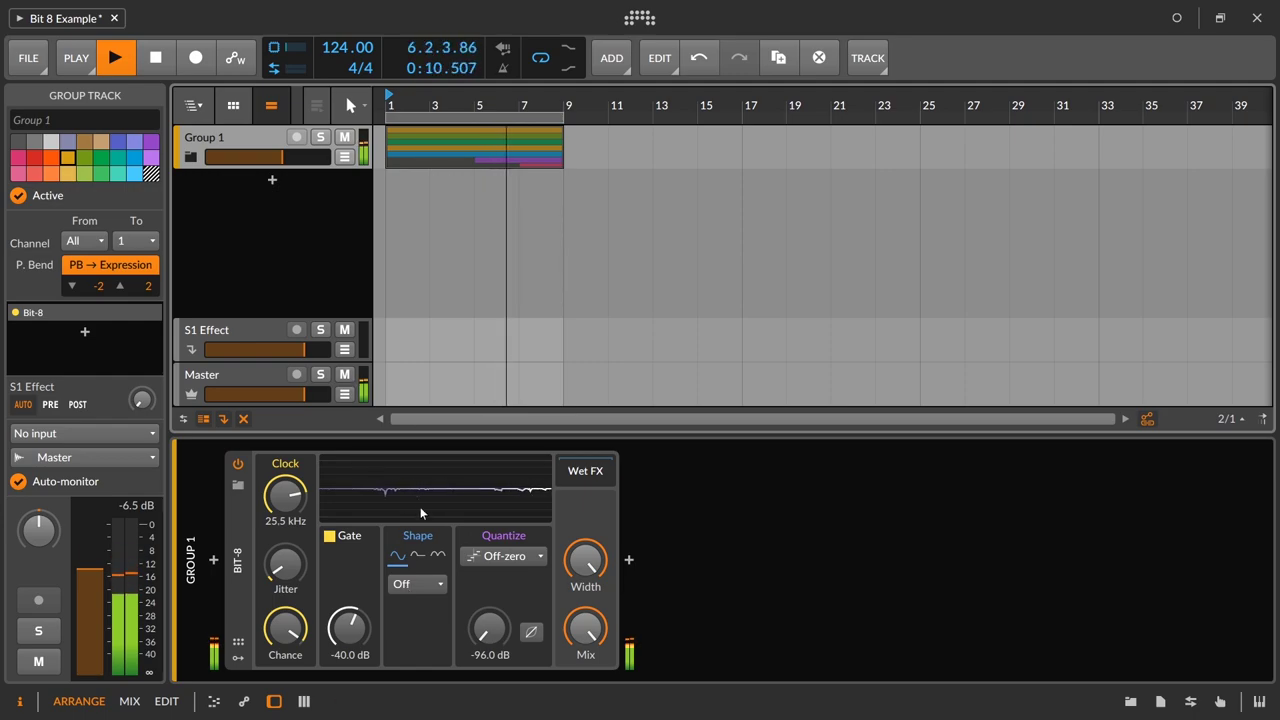
# - Set Bit-8's clip mode to Clip at +1.0 dB and compare the device bypassed and enabled
pyautogui.click(417, 584)
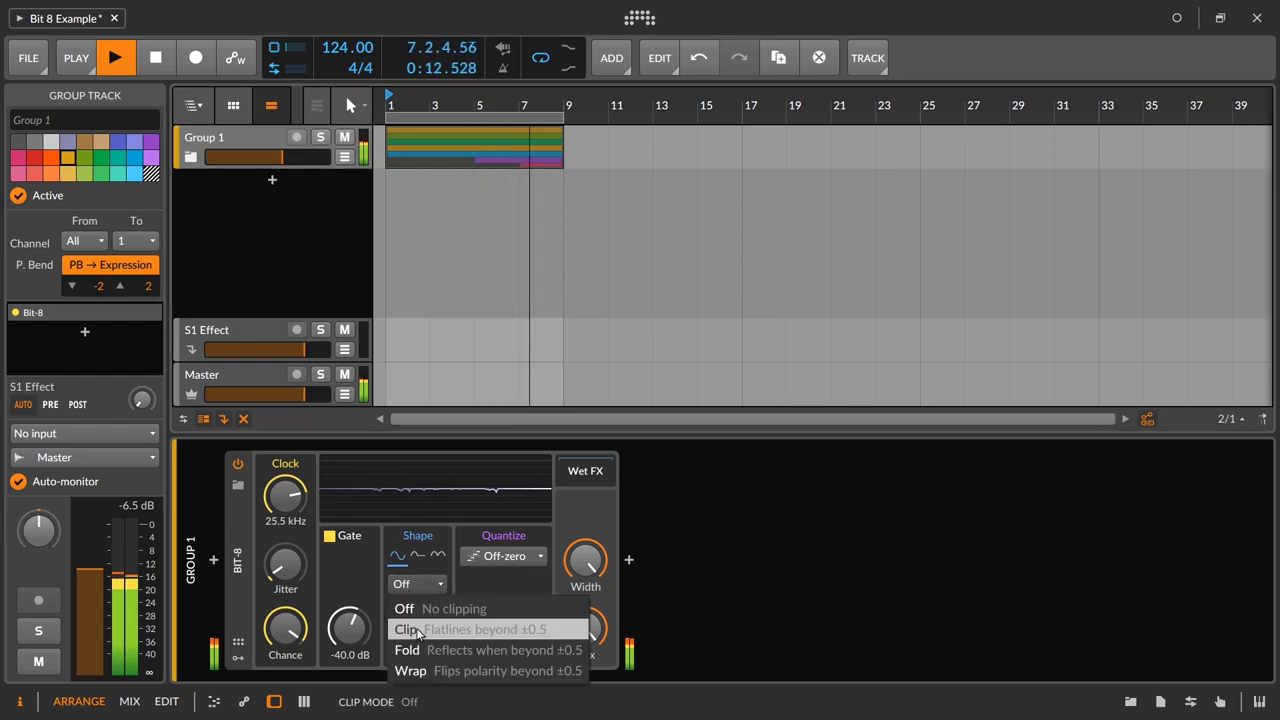
pyautogui.click(418, 628)
pyautogui.moveTo(434, 661); pyautogui.dragTo(434, 691)
pyautogui.click(238, 465)
pyautogui.click(238, 465)
pyautogui.click(238, 465)
pyautogui.click(238, 465)
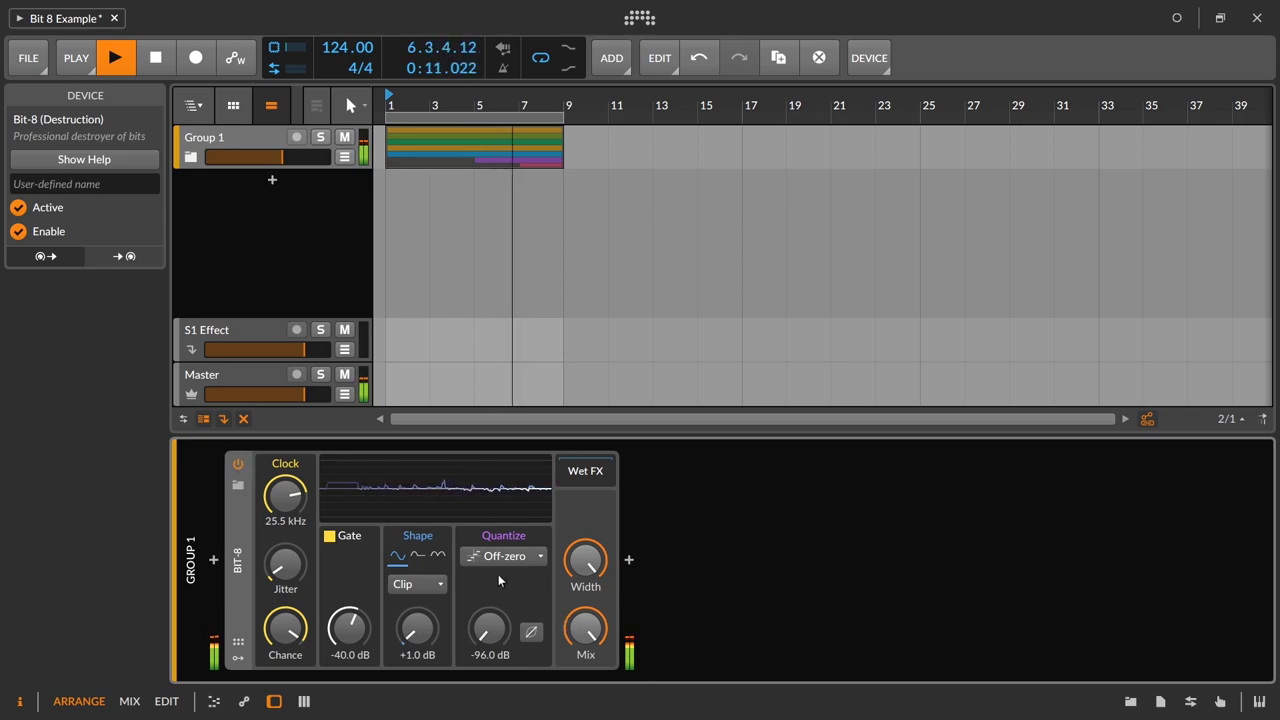
# - Restart playback and set Bit-8's quantization to Dither in the squared domain at about -50.6 dB
pyautogui.press('space')
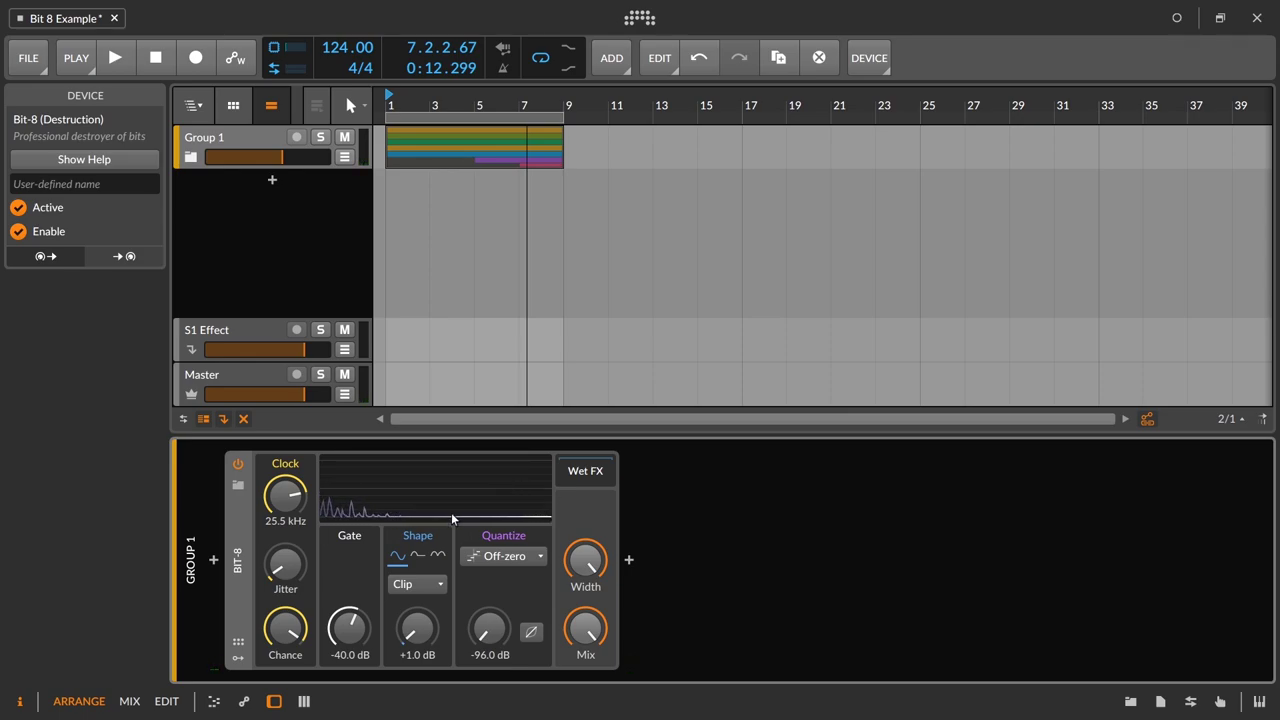
pyautogui.press('space')
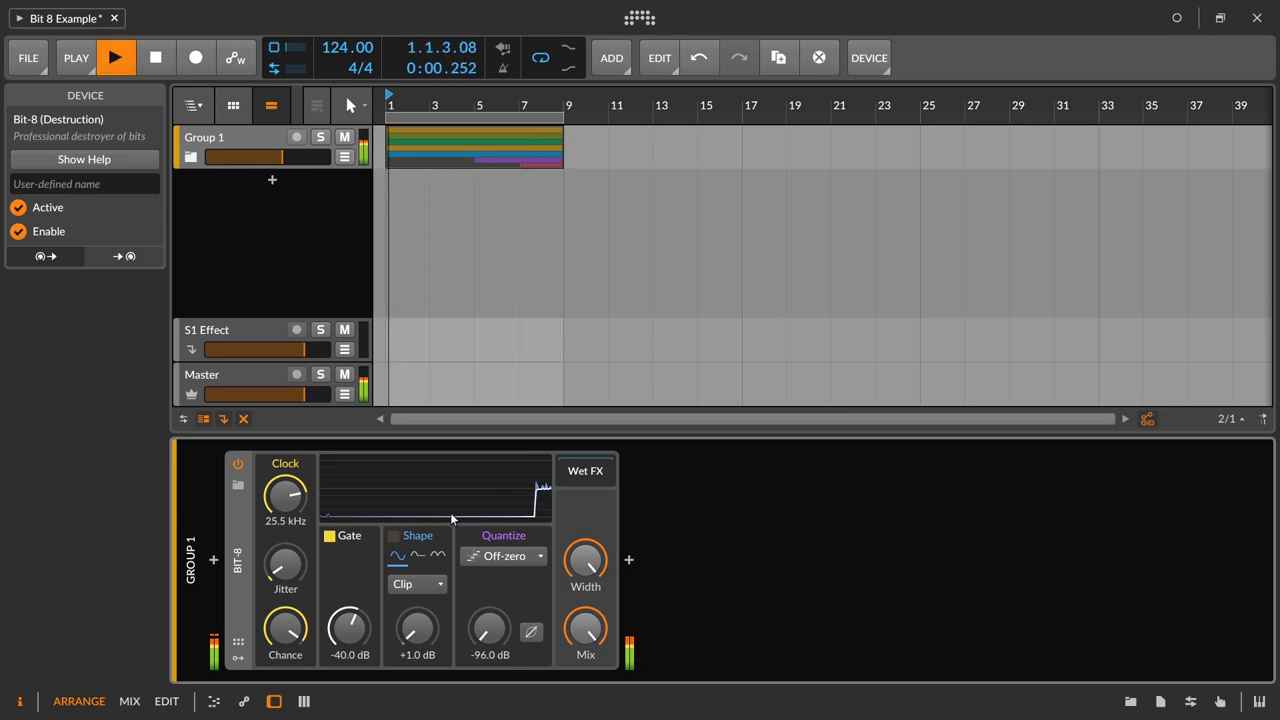
pyautogui.click(532, 562)
pyautogui.click(537, 642)
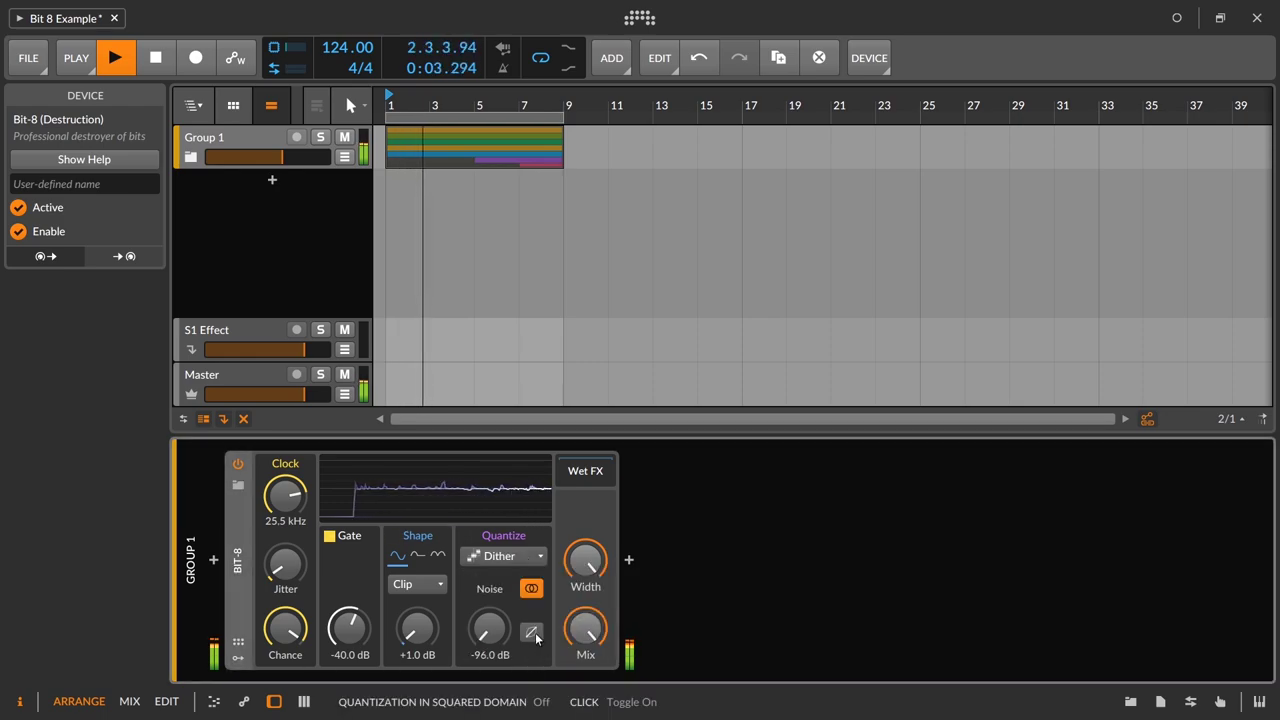
pyautogui.click(533, 640)
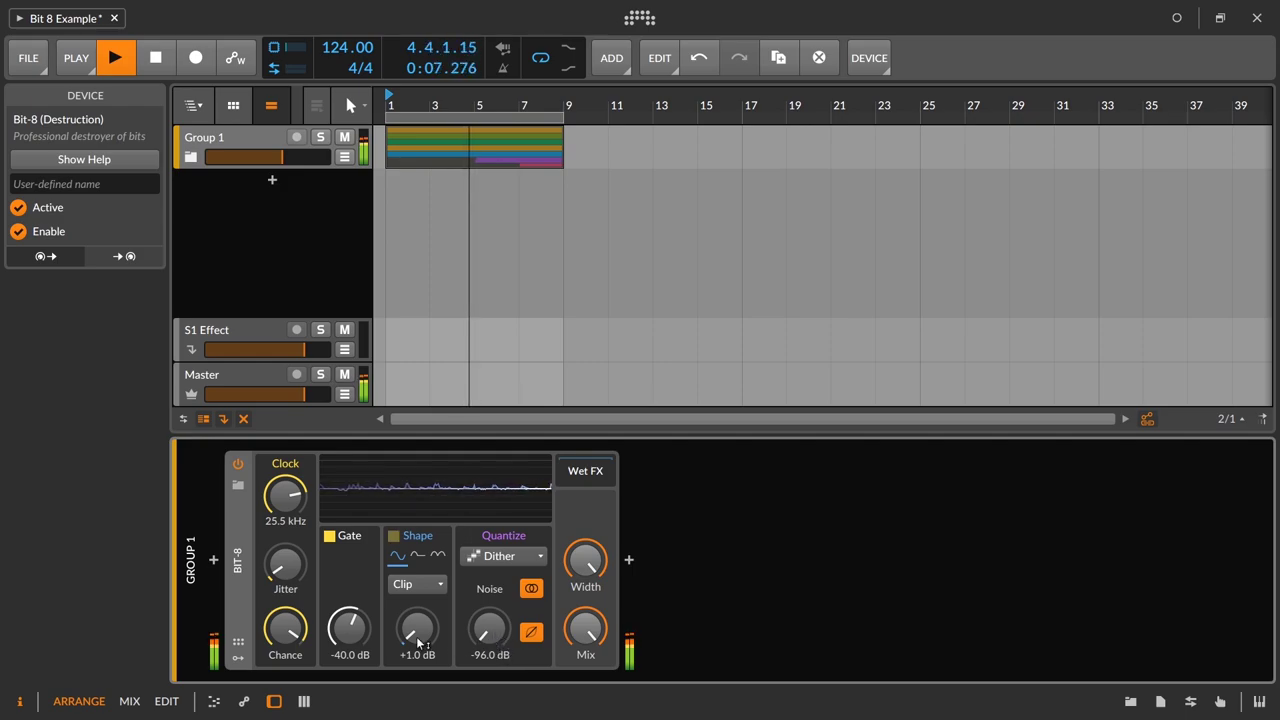
pyautogui.moveTo(489, 630); pyautogui.dragTo(489, 570)
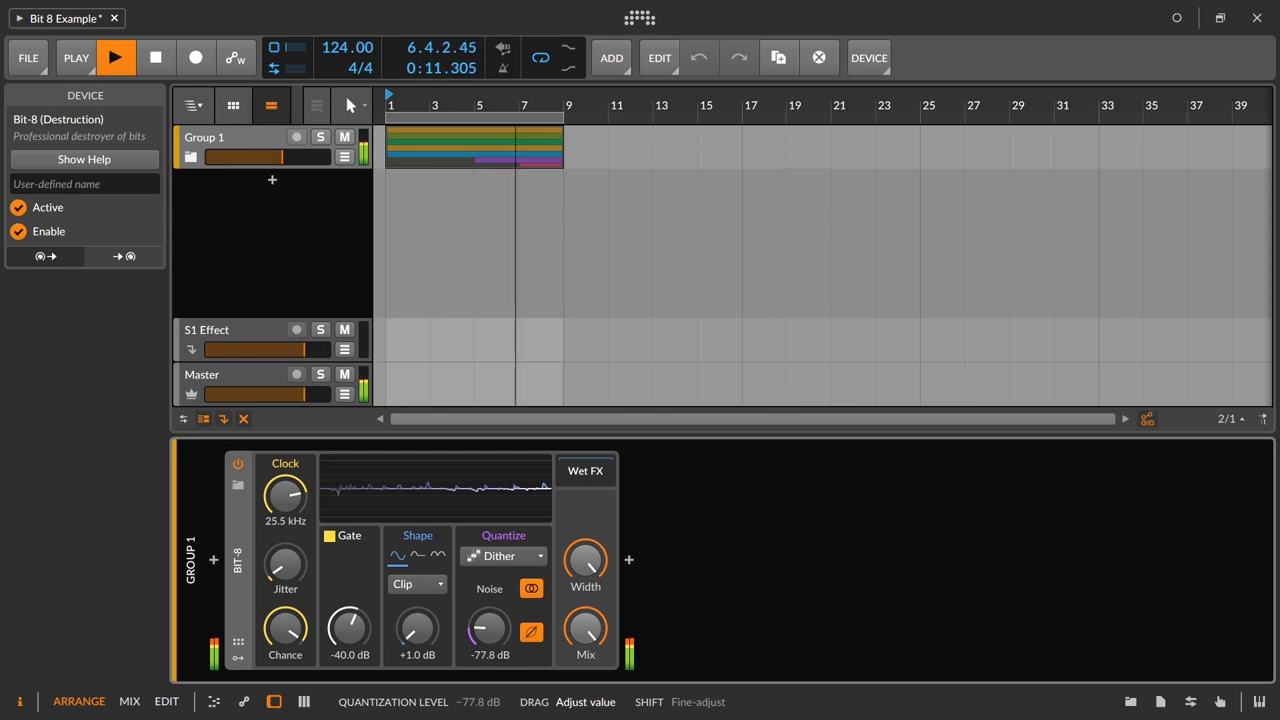
pyautogui.moveTo(489, 625); pyautogui.dragTo(489, 597)
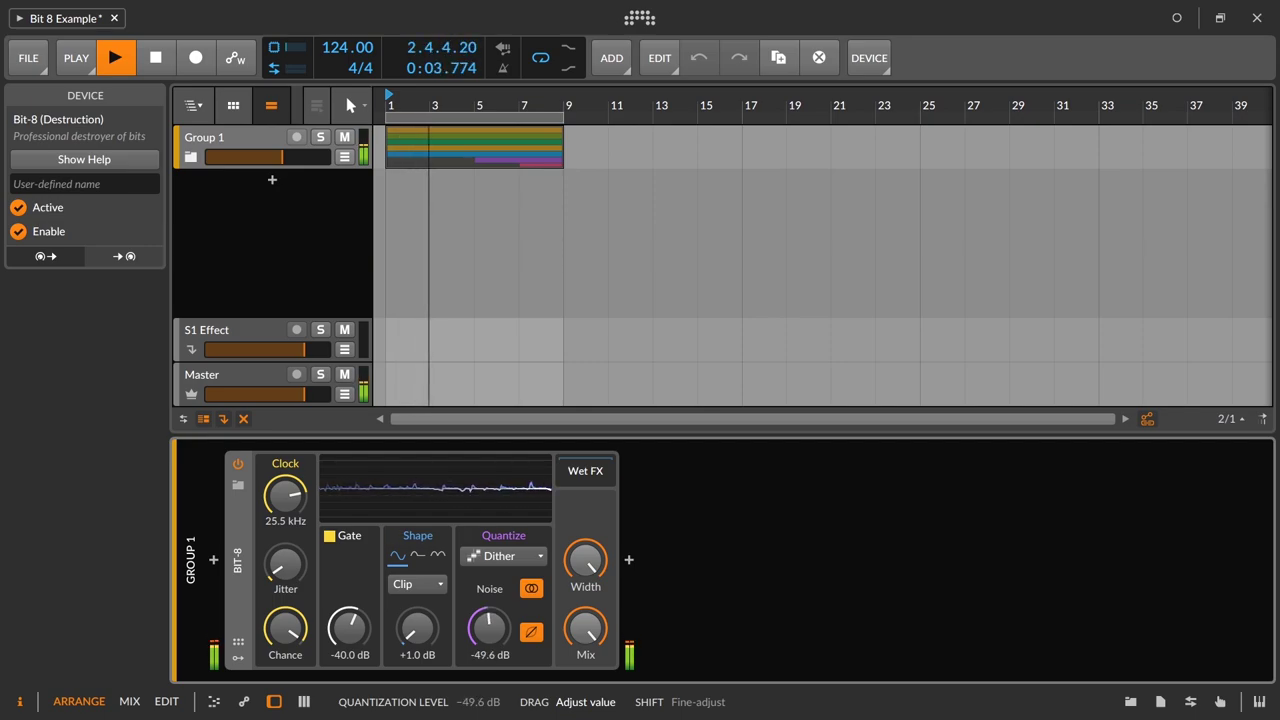
pyautogui.moveTo(489, 597); pyautogui.dragTo(489, 598)
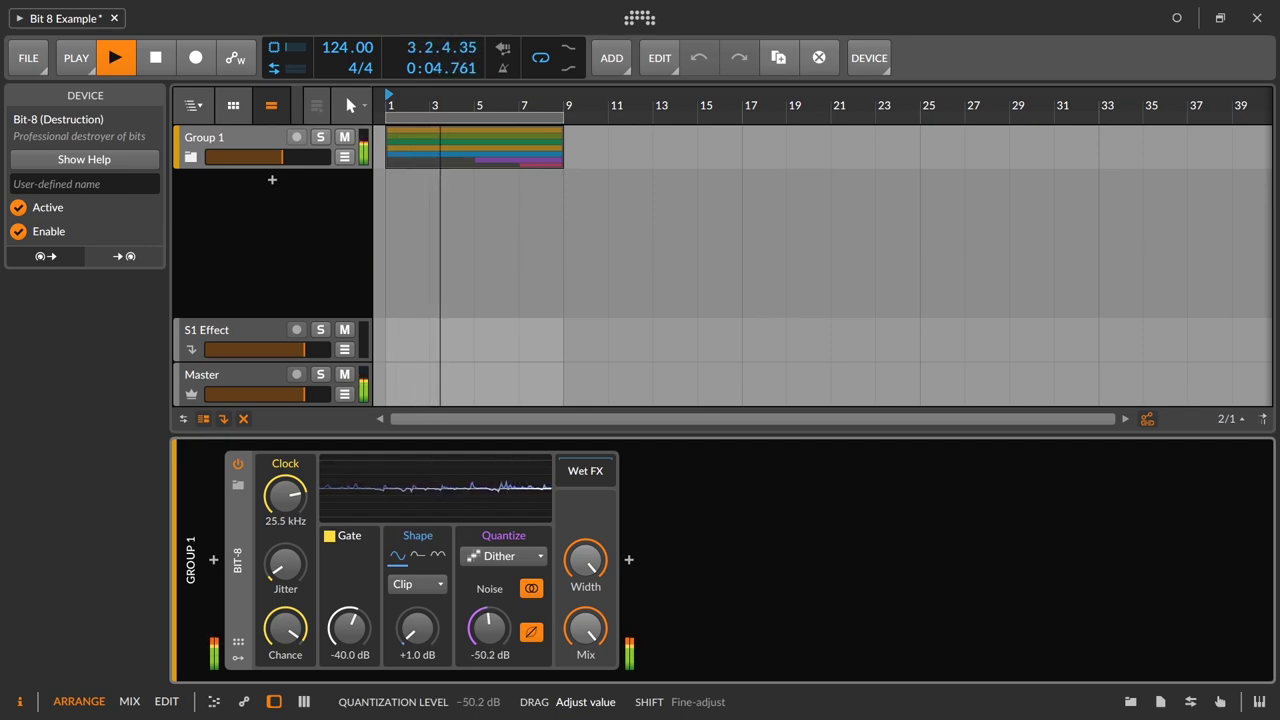
# - Bypass and re-enable Bit-8 to compare the output level on Group 1's meter, leaving the device enabled
pyautogui.click(239, 465)
pyautogui.click(240, 468)
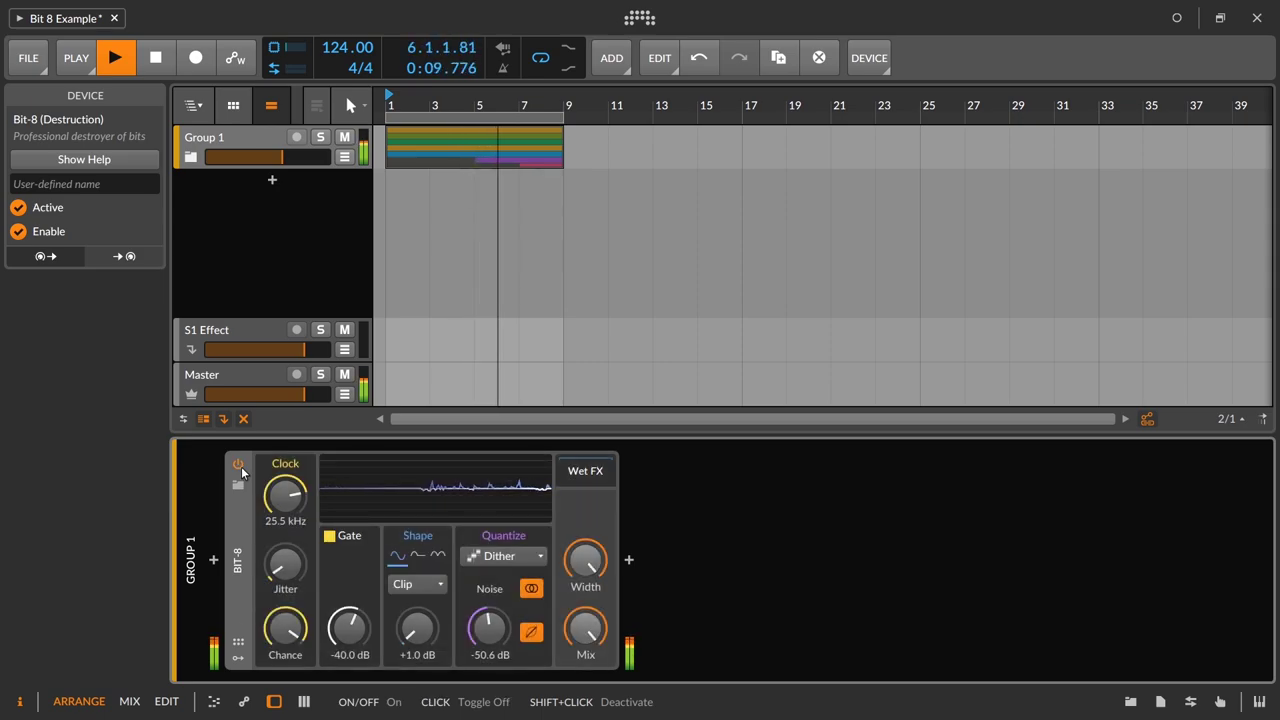
pyautogui.click(240, 468)
pyautogui.click(200, 138)
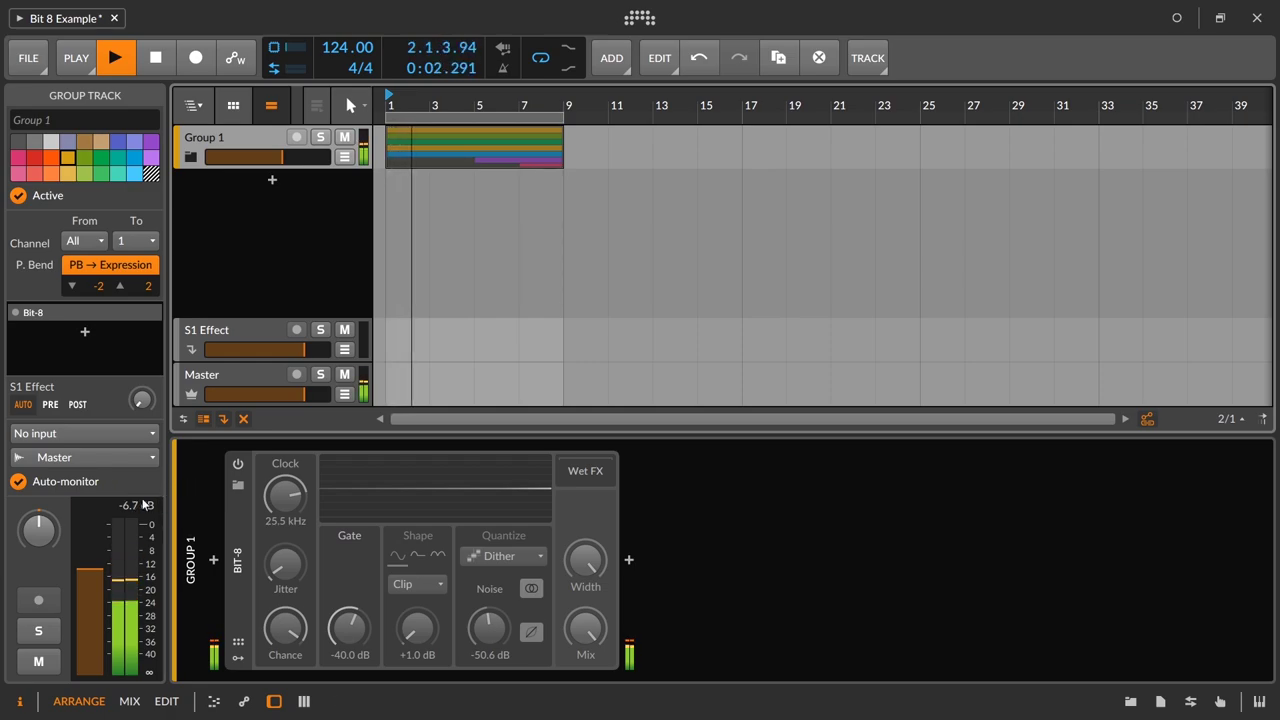
pyautogui.click(238, 465)
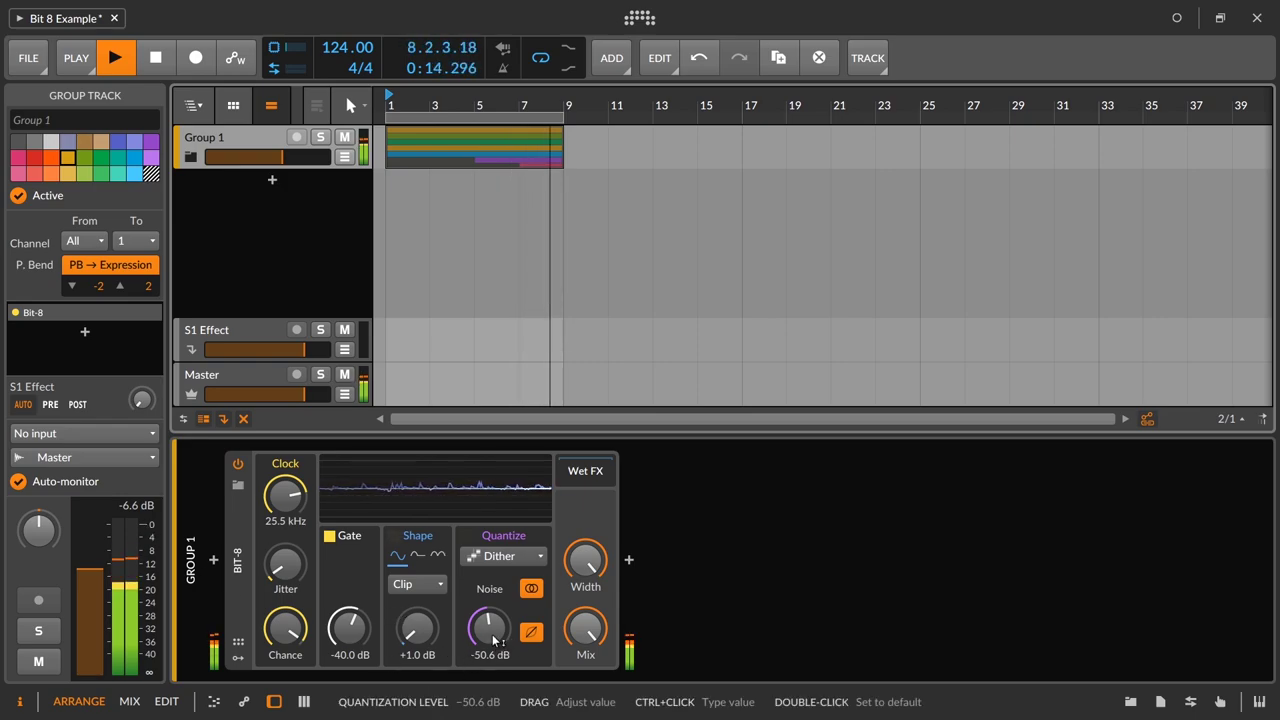
# - Raise Bit-8's quantization level to -44.8 dB, compare the device bypassed and enabled, and restart playback
pyautogui.moveTo(493, 640)
pyautogui.mouseDown()
pyautogui.moveTo(493, 610)
pyautogui.moveTo(493, 638)
pyautogui.mouseUp()
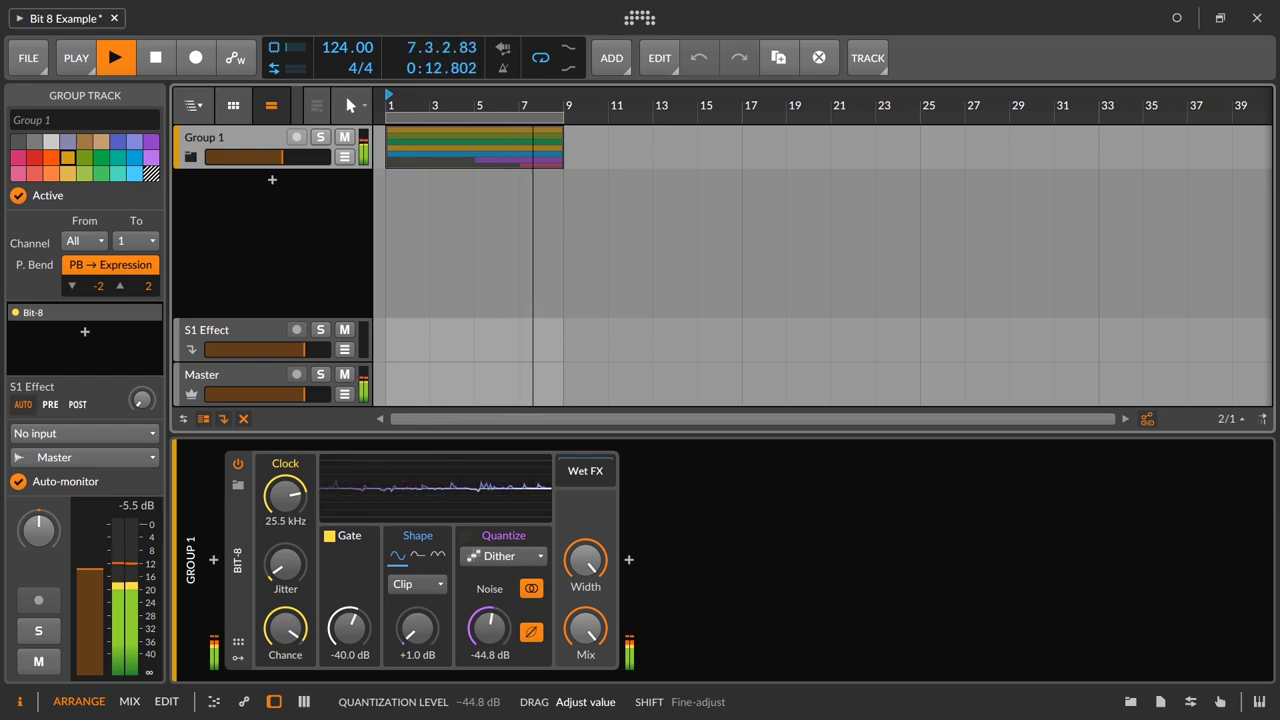
pyautogui.click(238, 465)
pyautogui.click(239, 466)
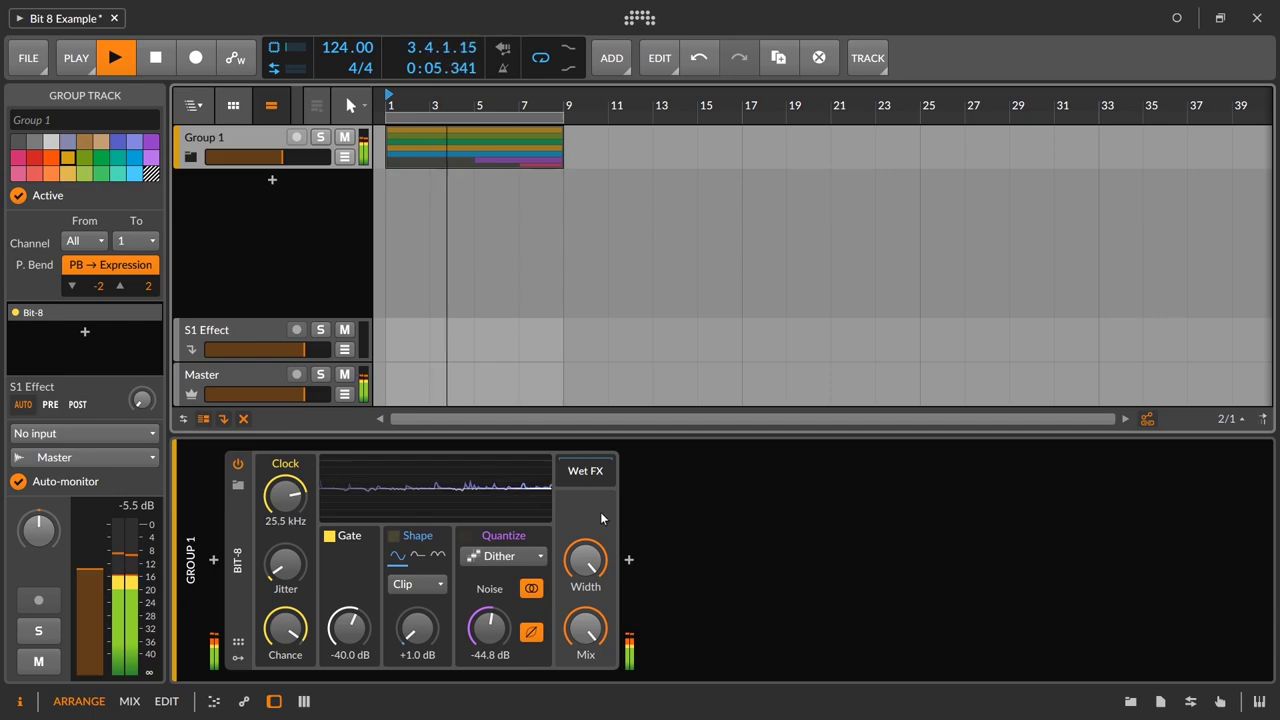
pyautogui.press('space')
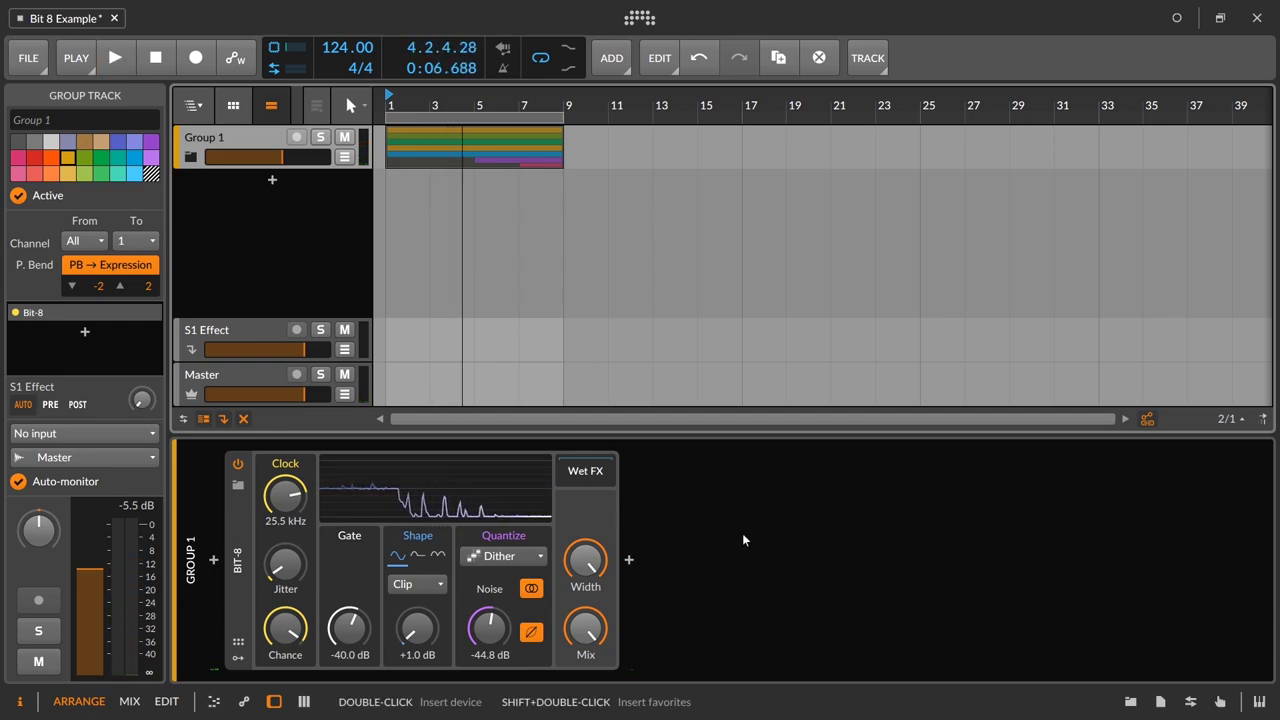
pyautogui.press('space')
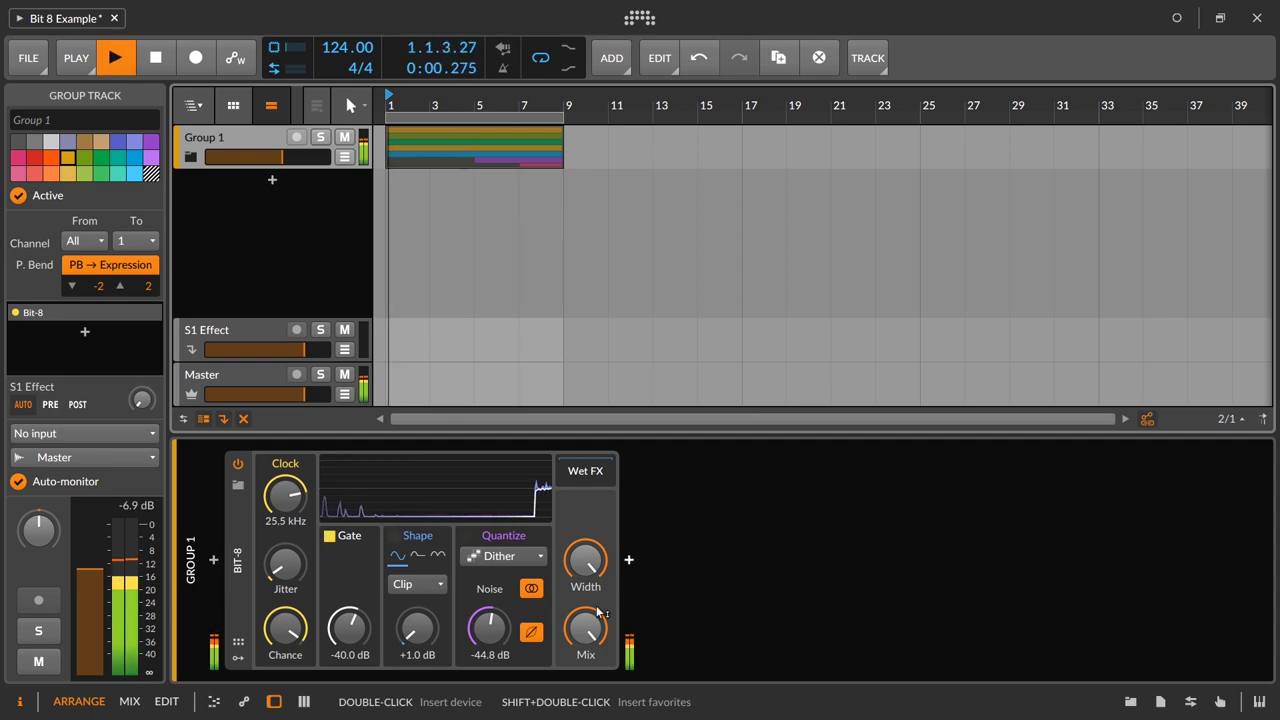
# - Audition higher Bit-8 quantization levels, including -40.0 and -36.2 dB, and settle on -42.9 dB with playback stopped
pyautogui.moveTo(489, 628); pyautogui.dragTo(489, 624)
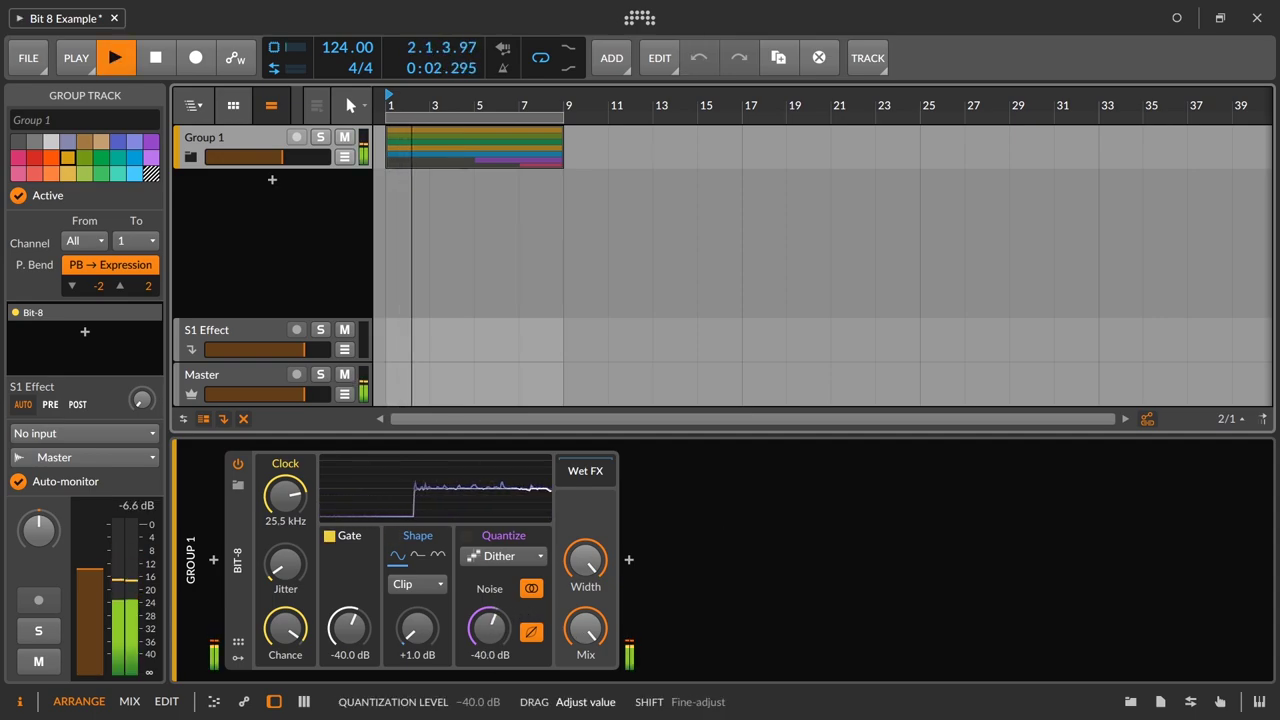
pyautogui.doubleClick(489, 628)
pyautogui.press('space')
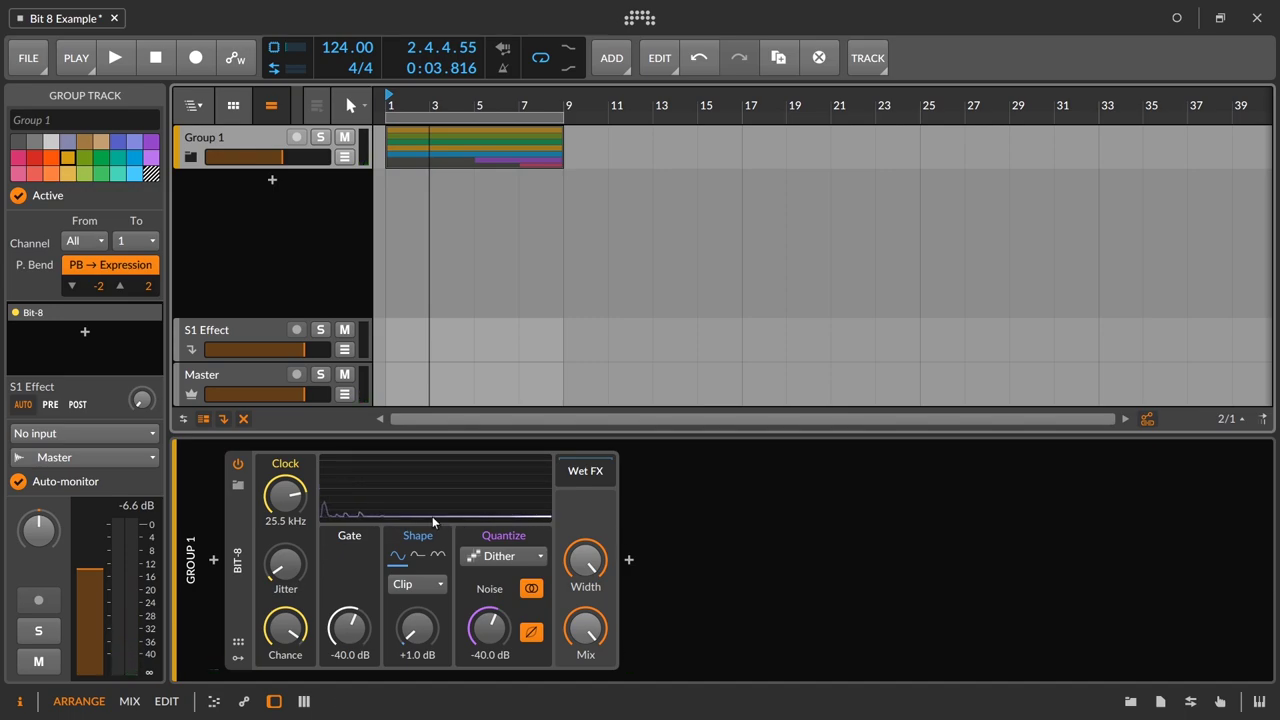
pyautogui.press('space')
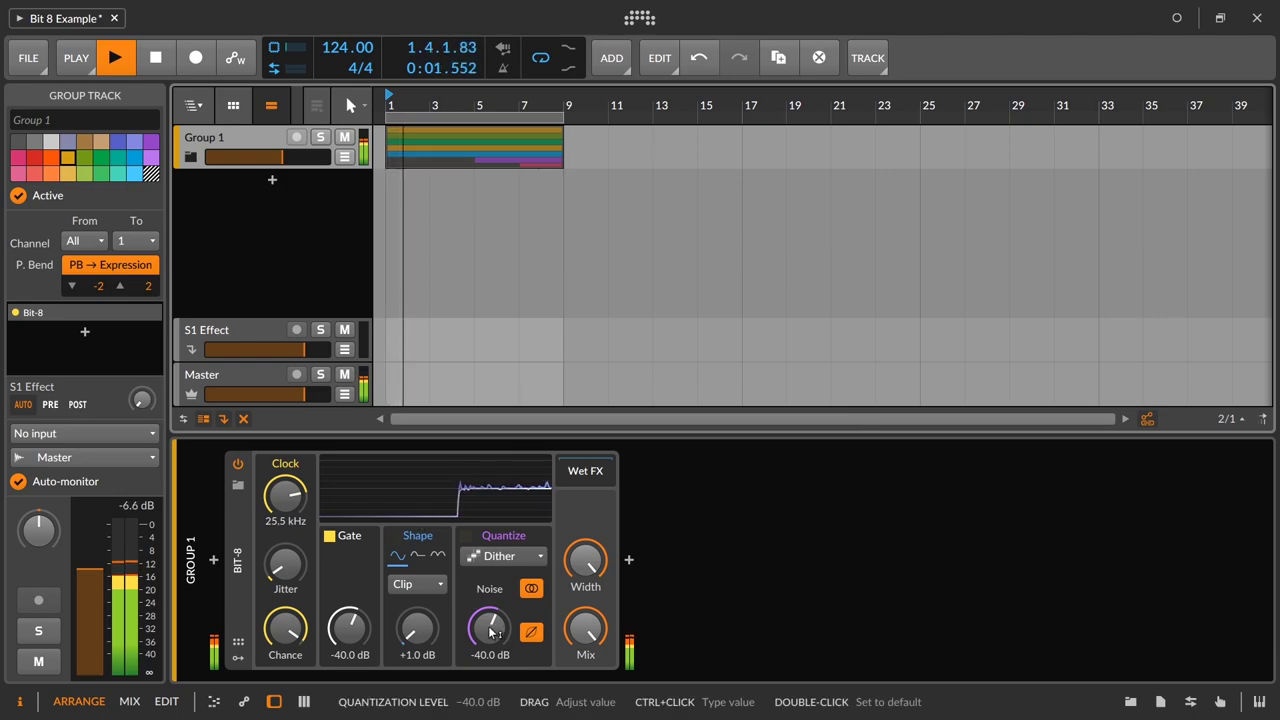
pyautogui.moveTo(490, 630)
pyautogui.mouseDown()
pyautogui.moveTo(490, 595)
pyautogui.moveTo(490, 627)
pyautogui.mouseUp()
pyautogui.press('space')
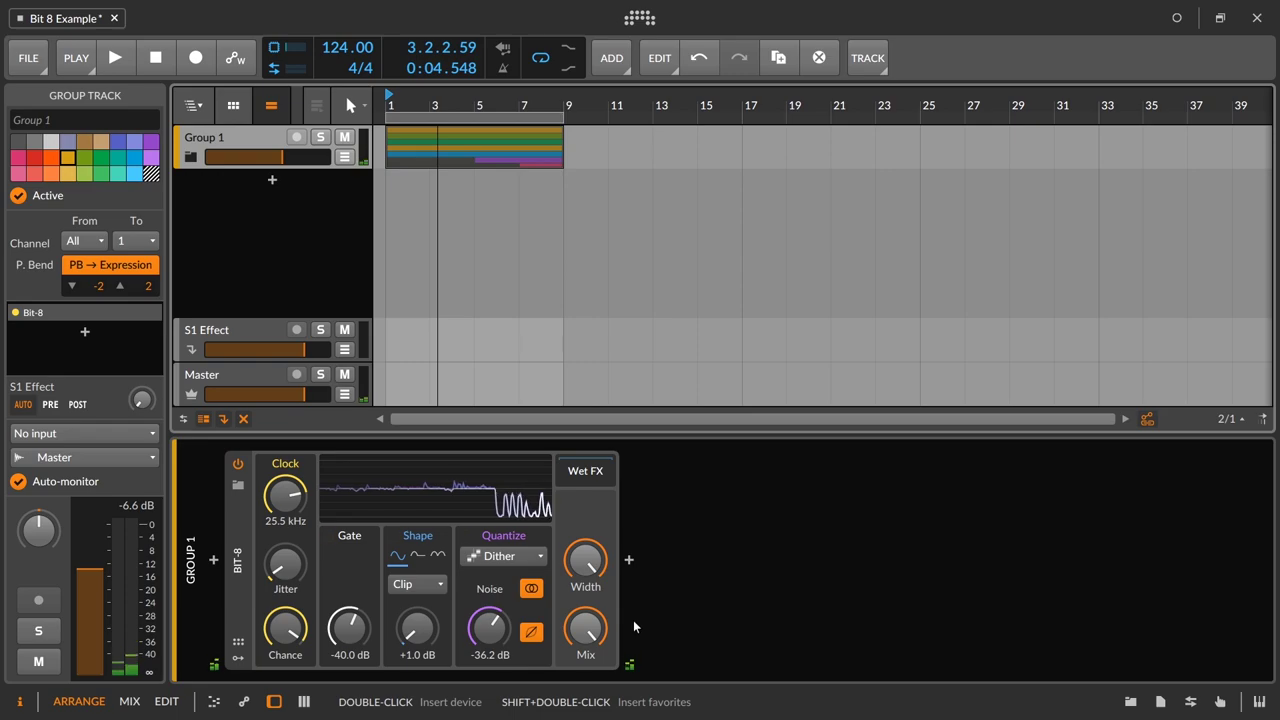
pyautogui.moveTo(490, 628); pyautogui.dragTo(490, 634)
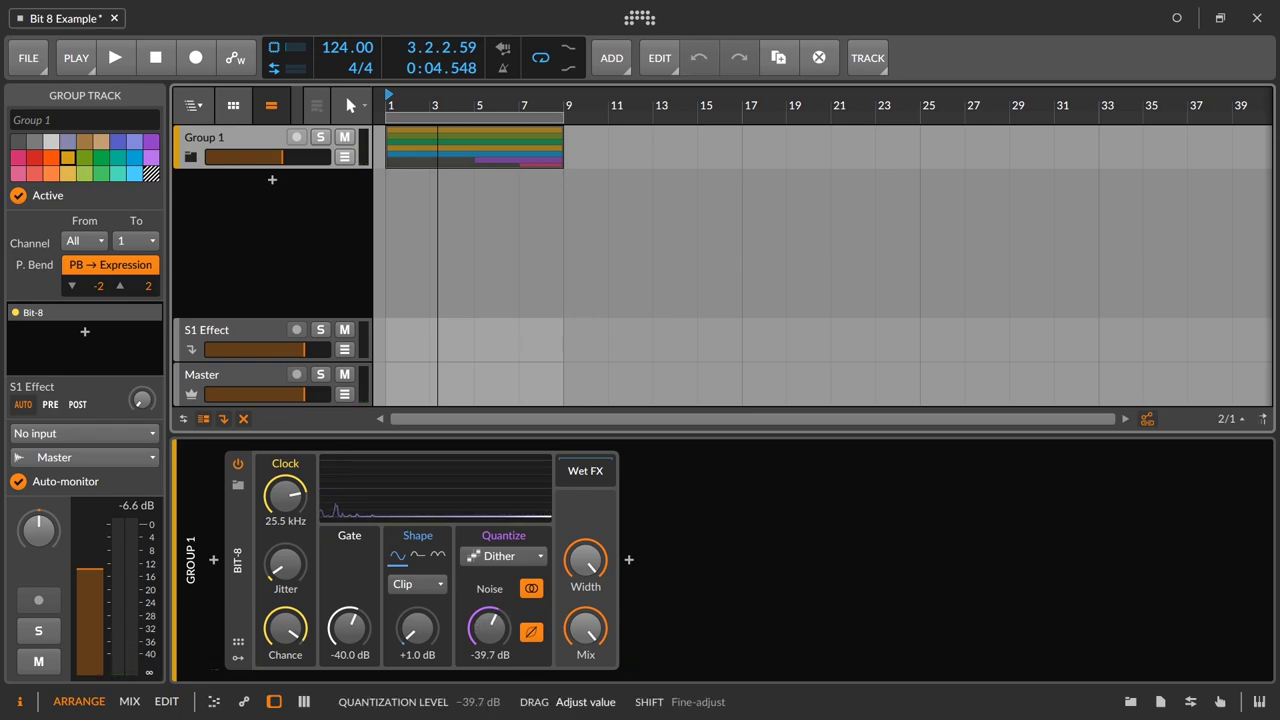
pyautogui.moveTo(488, 628); pyautogui.dragTo(488, 630)
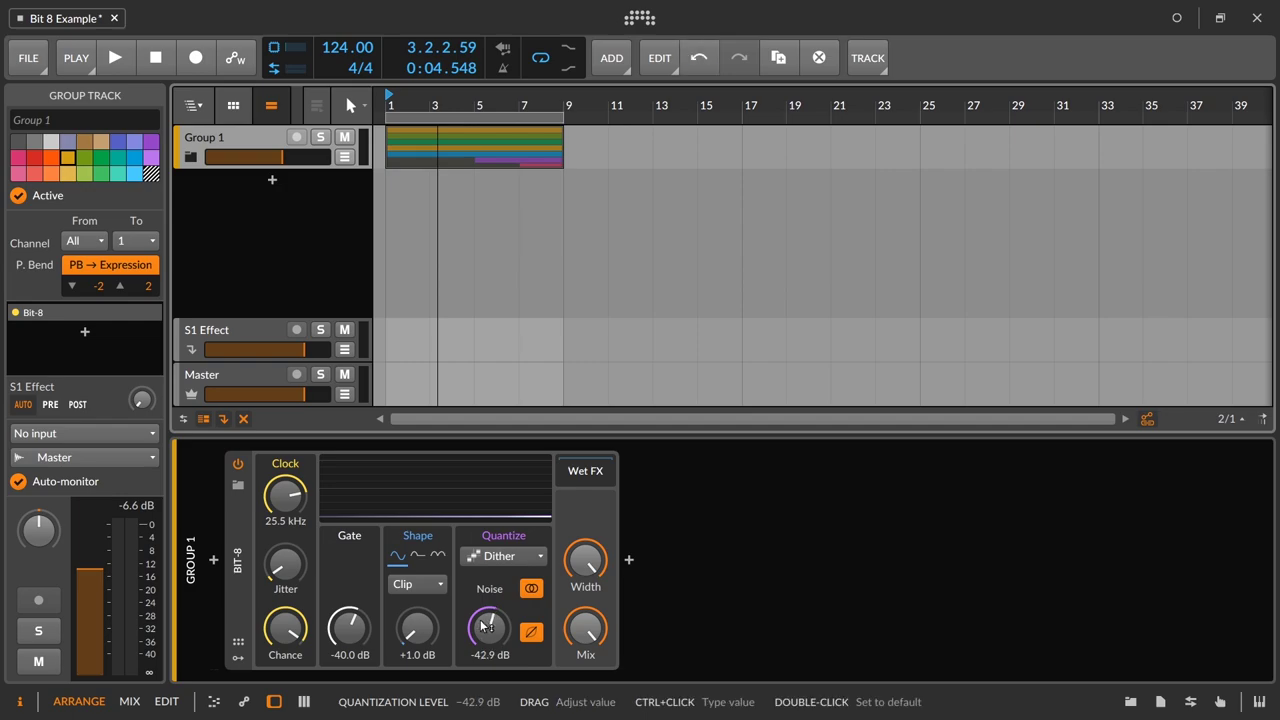
# - Insert the Tool utility device after Bit-8 in Group 1's device chain and start playback
pyautogui.click(630, 564)
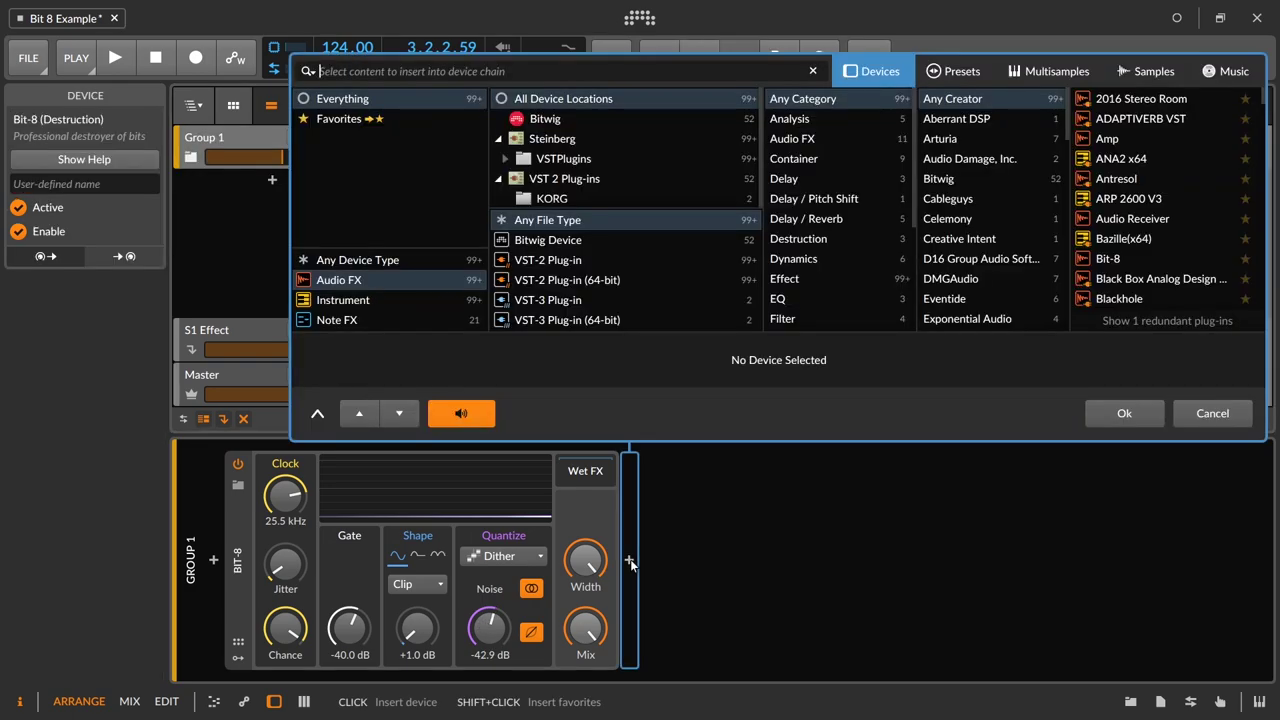
pyautogui.write('tool')
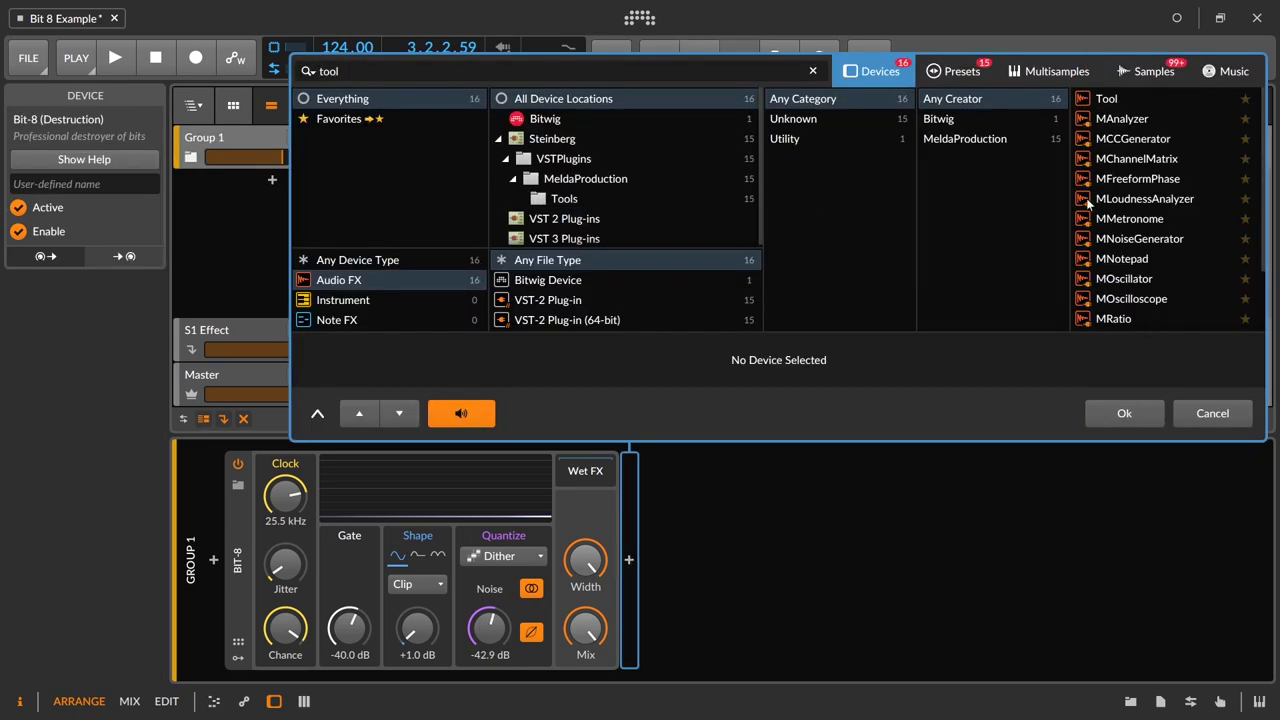
pyautogui.click(1097, 104)
pyautogui.click(1116, 414)
pyautogui.press('space')
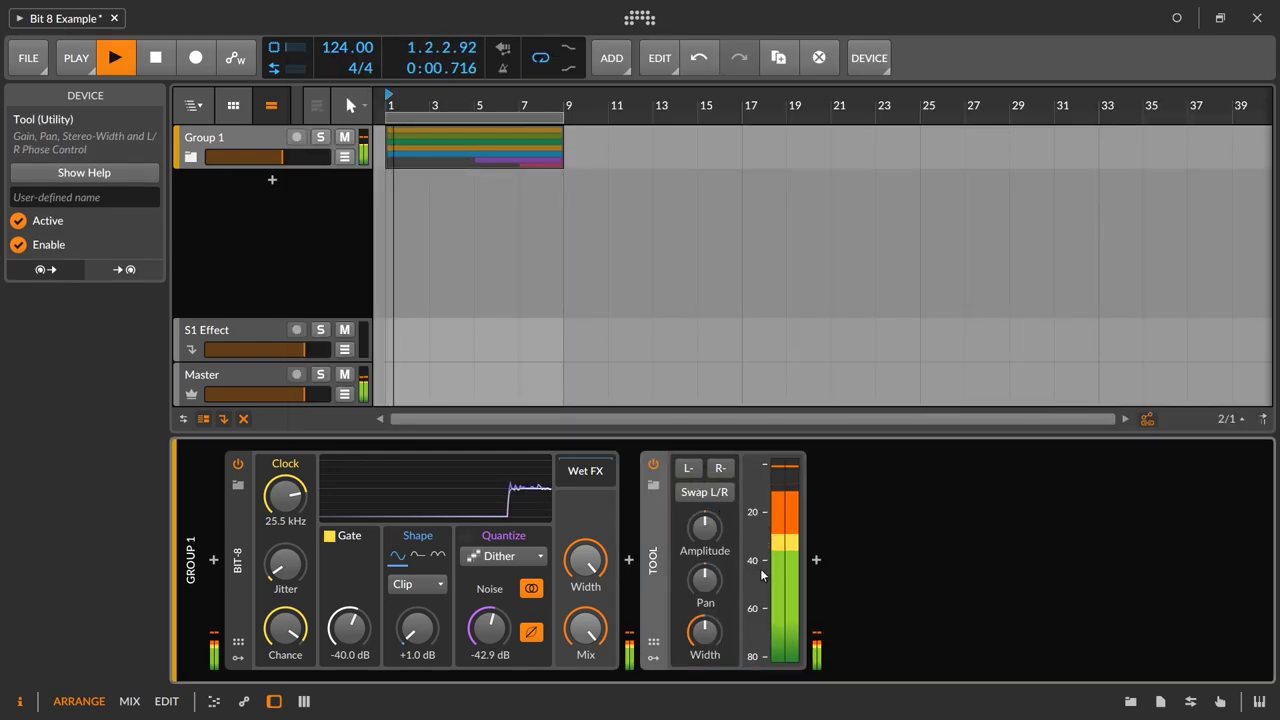
# - Try adjusting Tool's Amplitude during playback, reset it to default, and remove the Tool device with playback stopped
pyautogui.click(705, 525)
pyautogui.moveTo(705, 525); pyautogui.dragTo(705, 476)
pyautogui.doubleClick(705, 527)
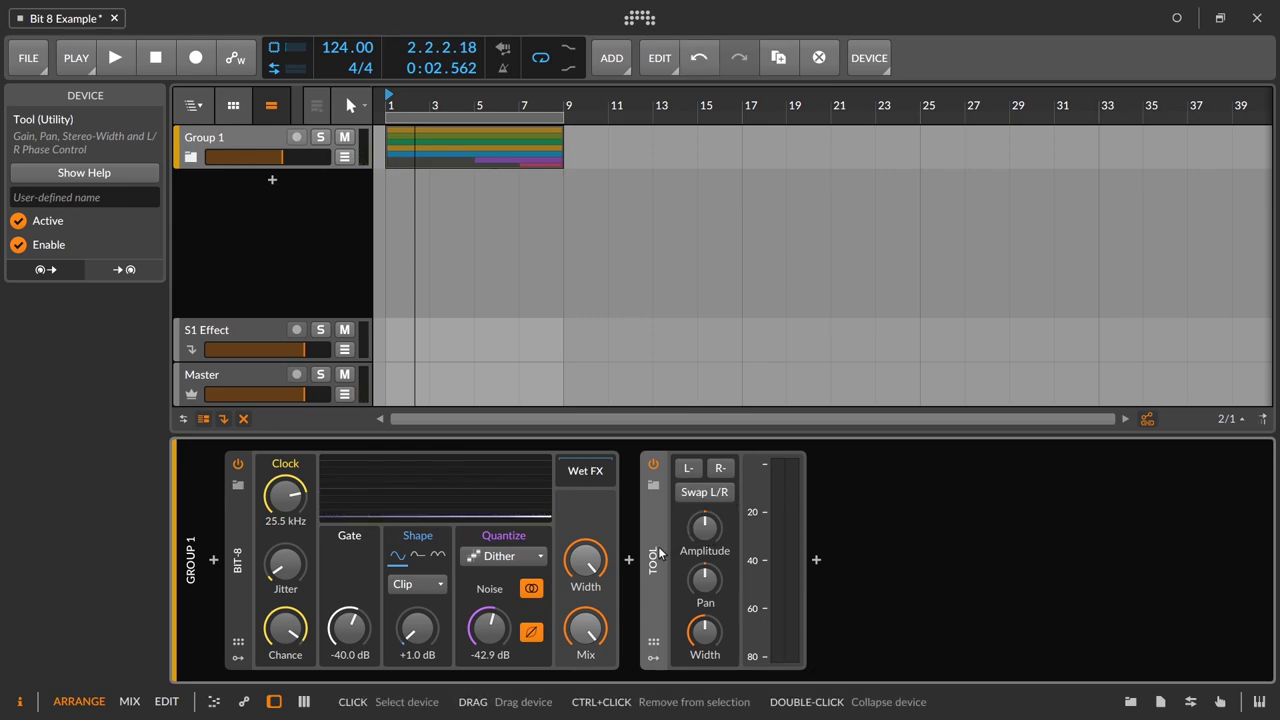
pyautogui.press('Delete')
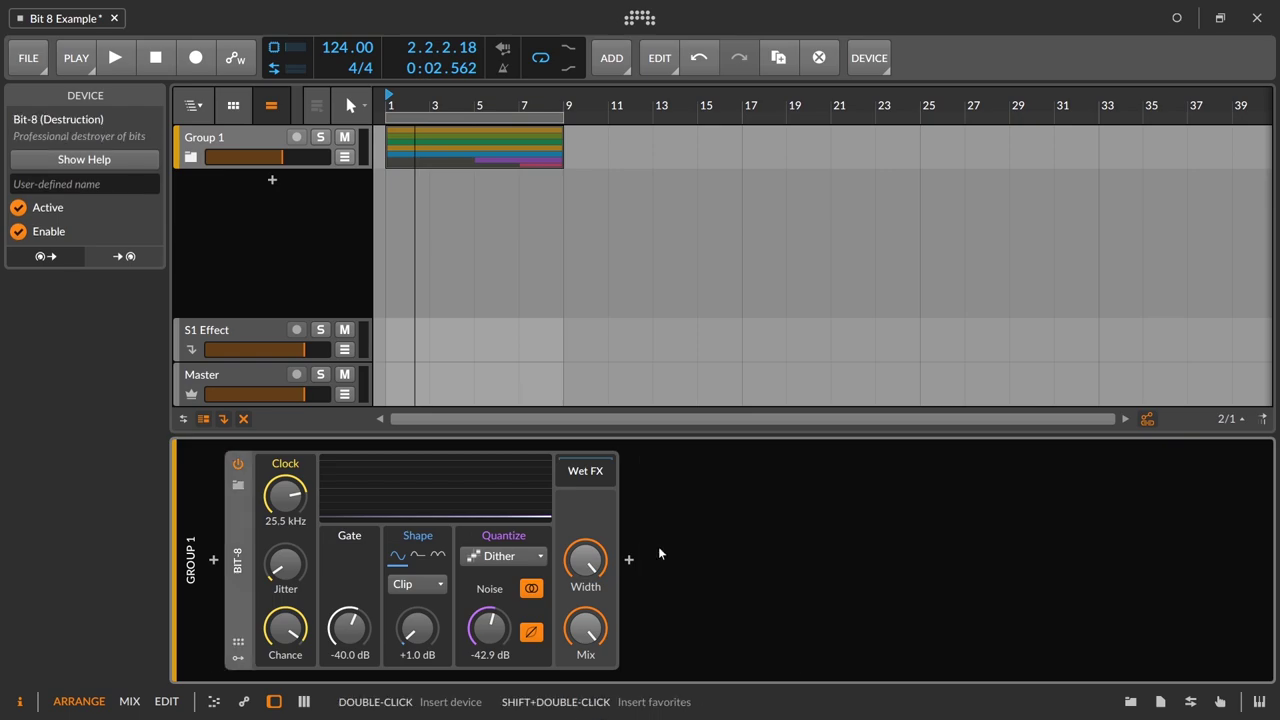
# - Look over the application's audio settings, close them, and open the project's audio export options
pyautogui.click(640, 18)
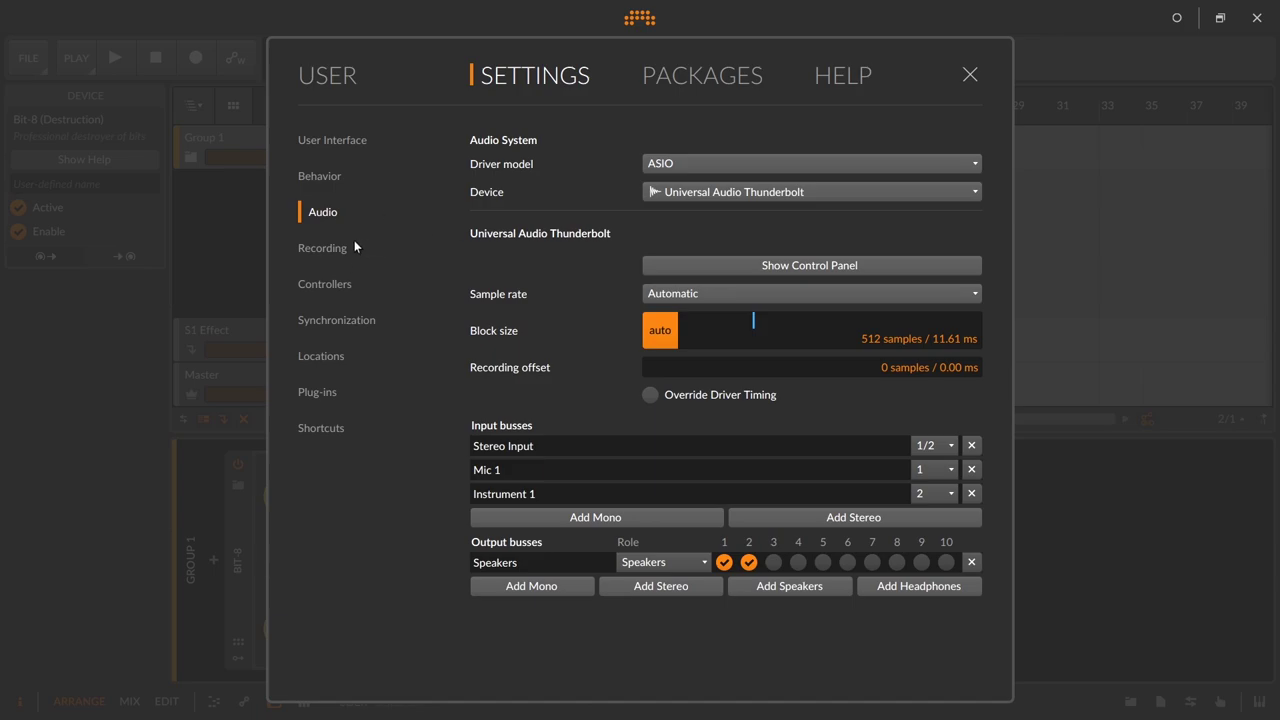
pyautogui.click(970, 75)
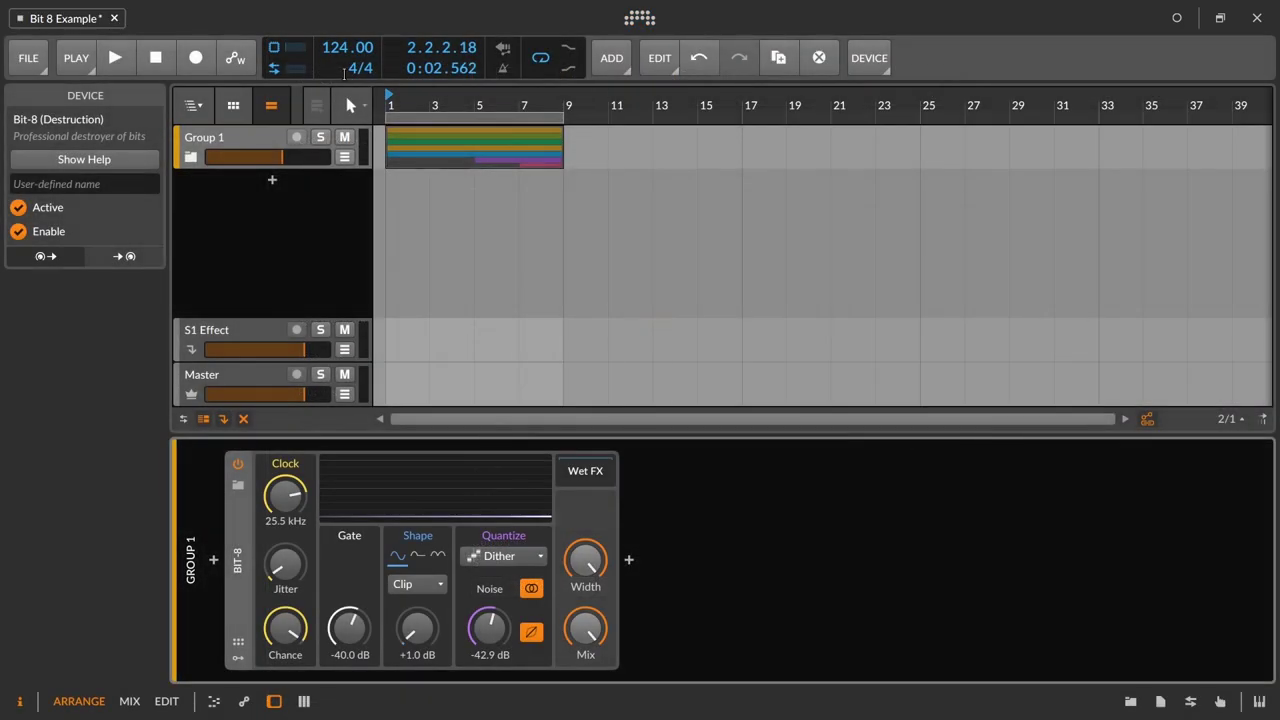
pyautogui.click(27, 58)
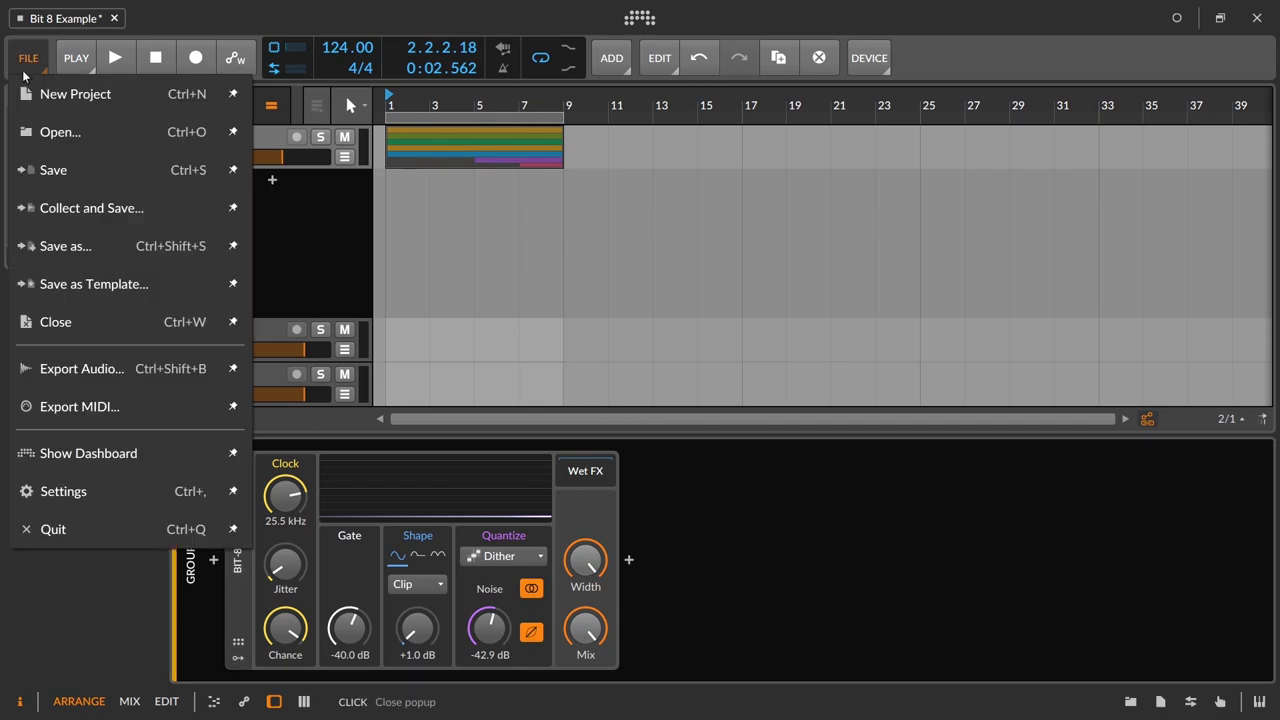
pyautogui.click(107, 375)
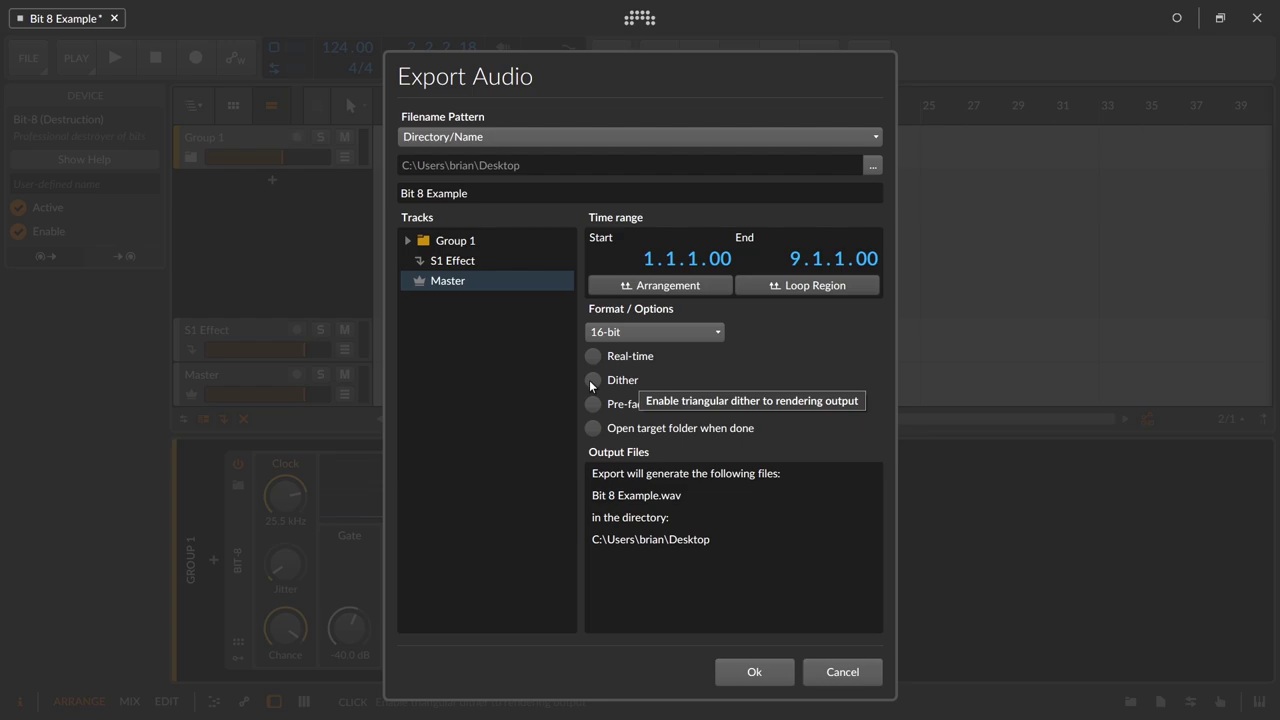
# - Review the export bit-depth choices, keeping 16-bit with Dither enabled, and cancel the export
pyautogui.click(616, 337)
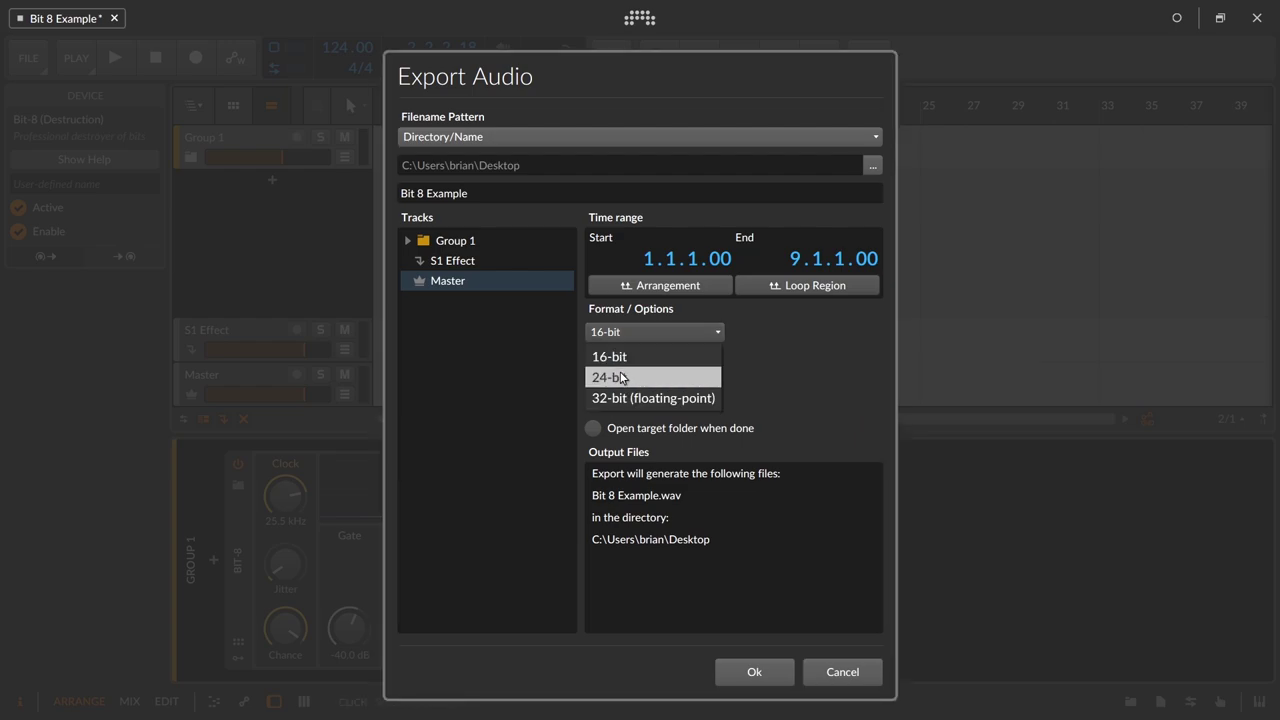
pyautogui.click(736, 378)
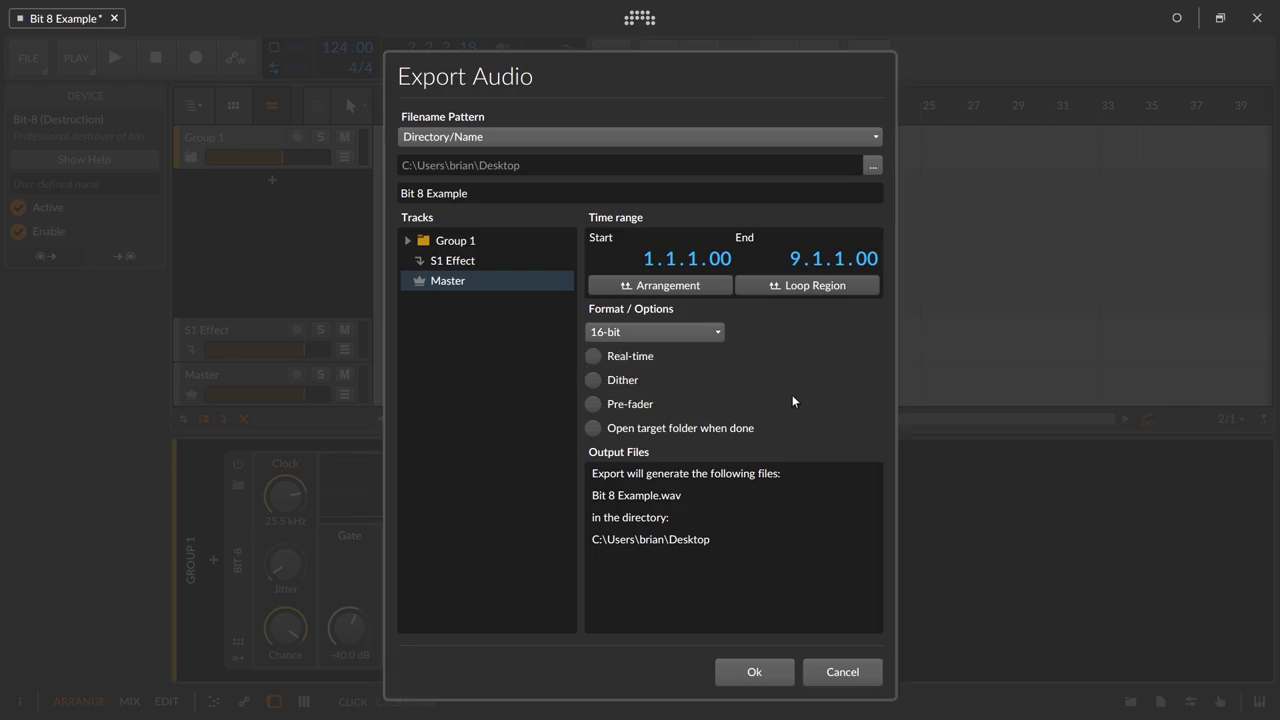
pyautogui.click(689, 337)
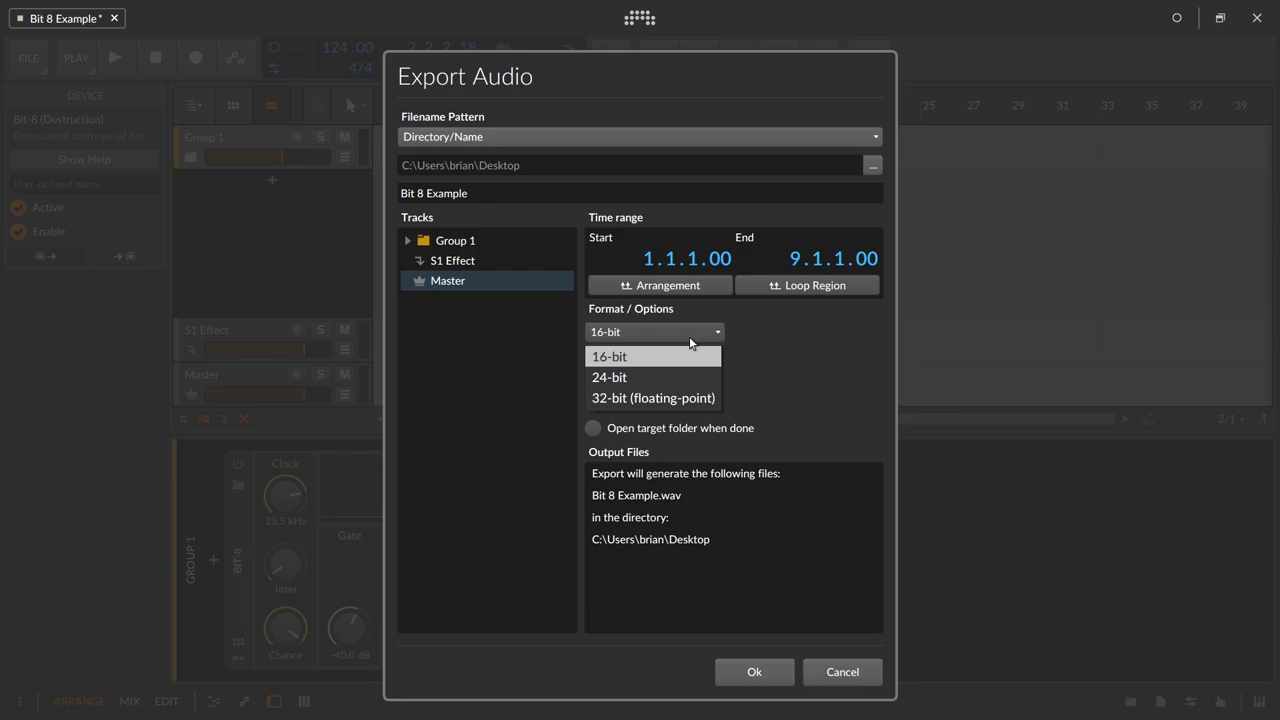
pyautogui.click(689, 336)
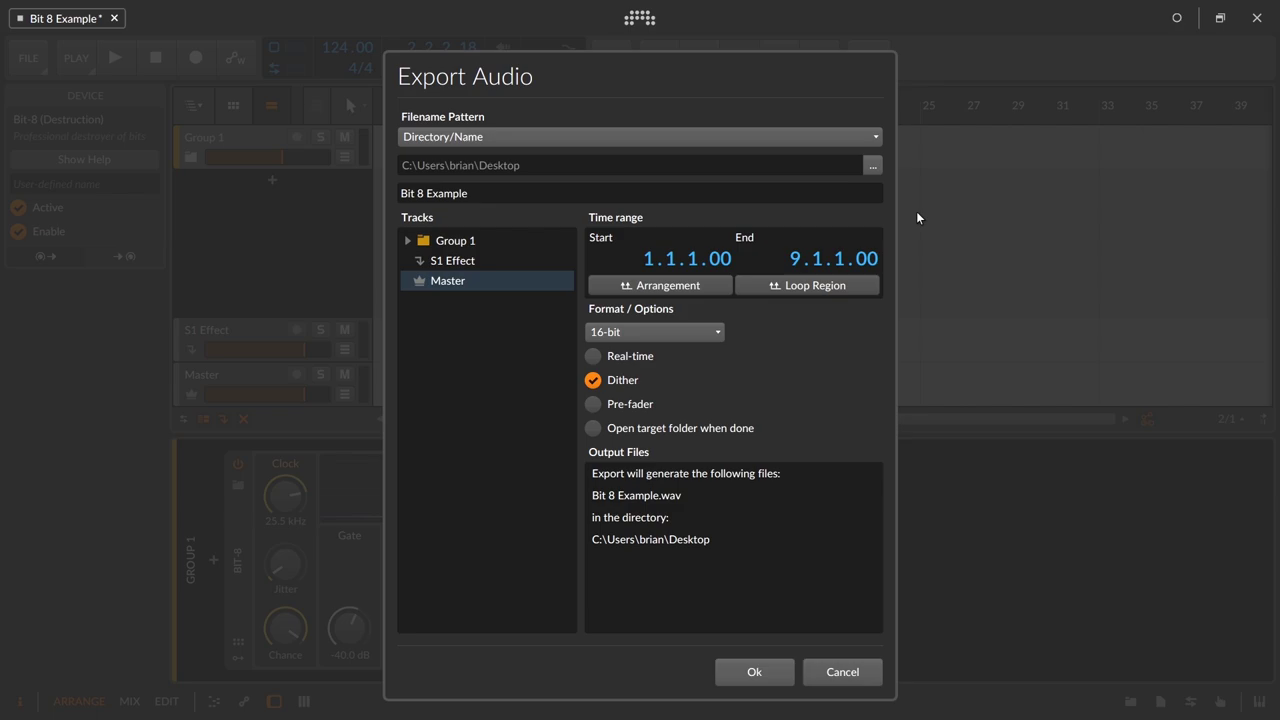
pyautogui.click(829, 671)
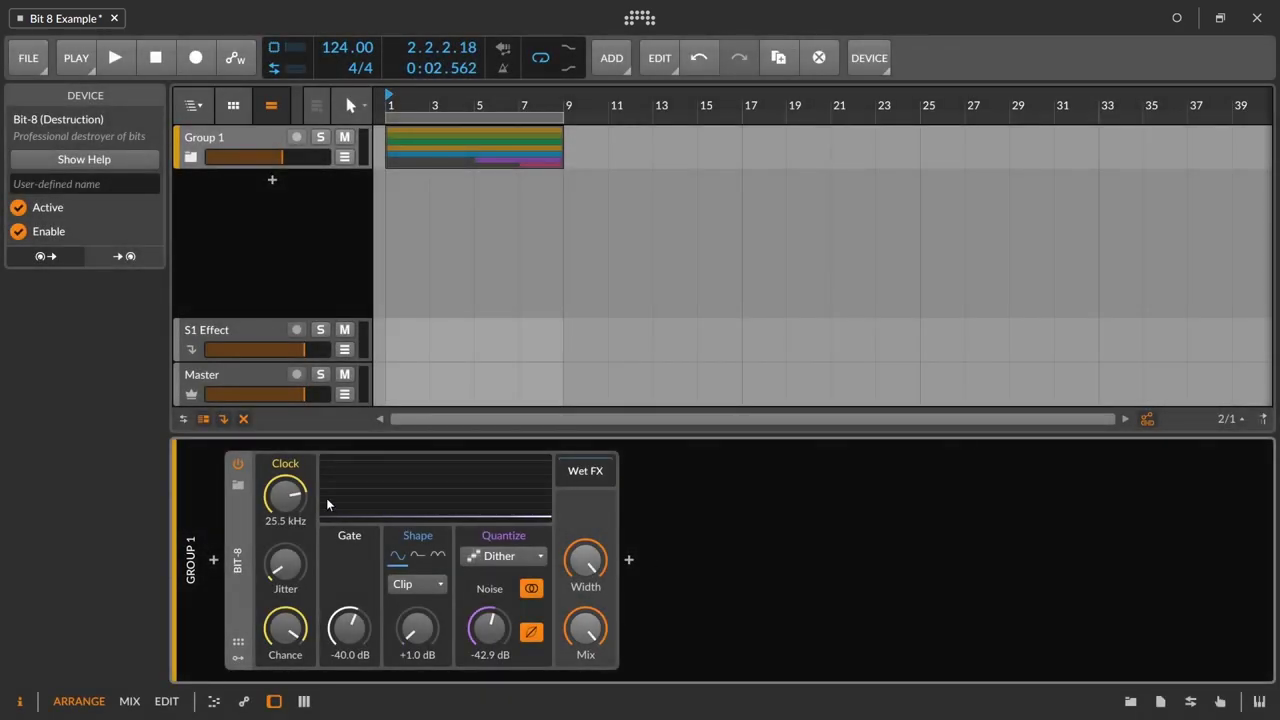